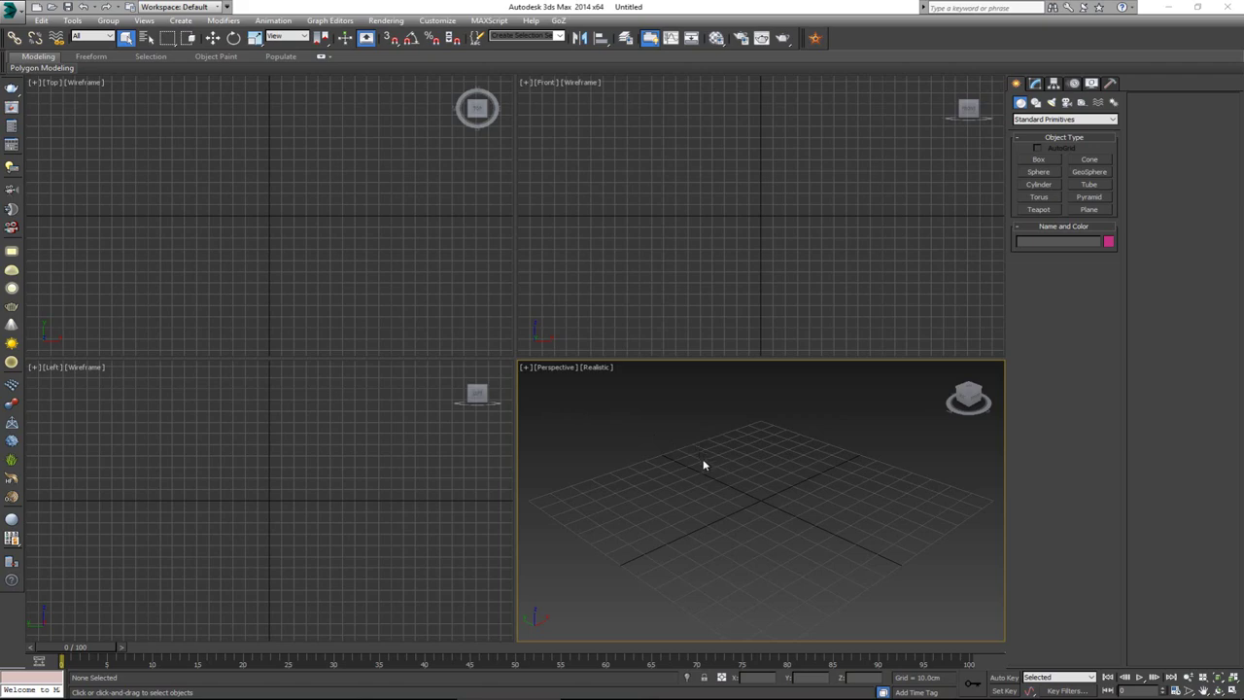
Examine the reference photos Books_01 and Books_02 for the shape of the book covers, spines and pages
alt+middle_drag(705, 465, 741, 489)
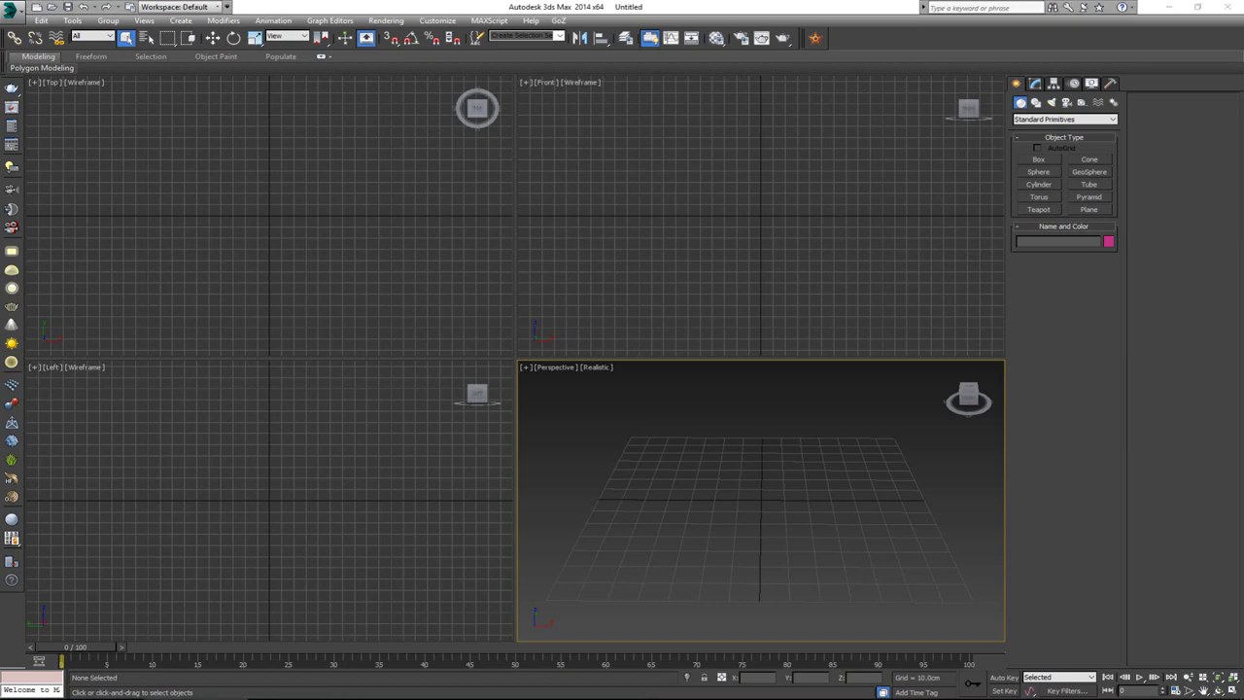
drag(70, 78, 701, 58)
double_click(701, 58)
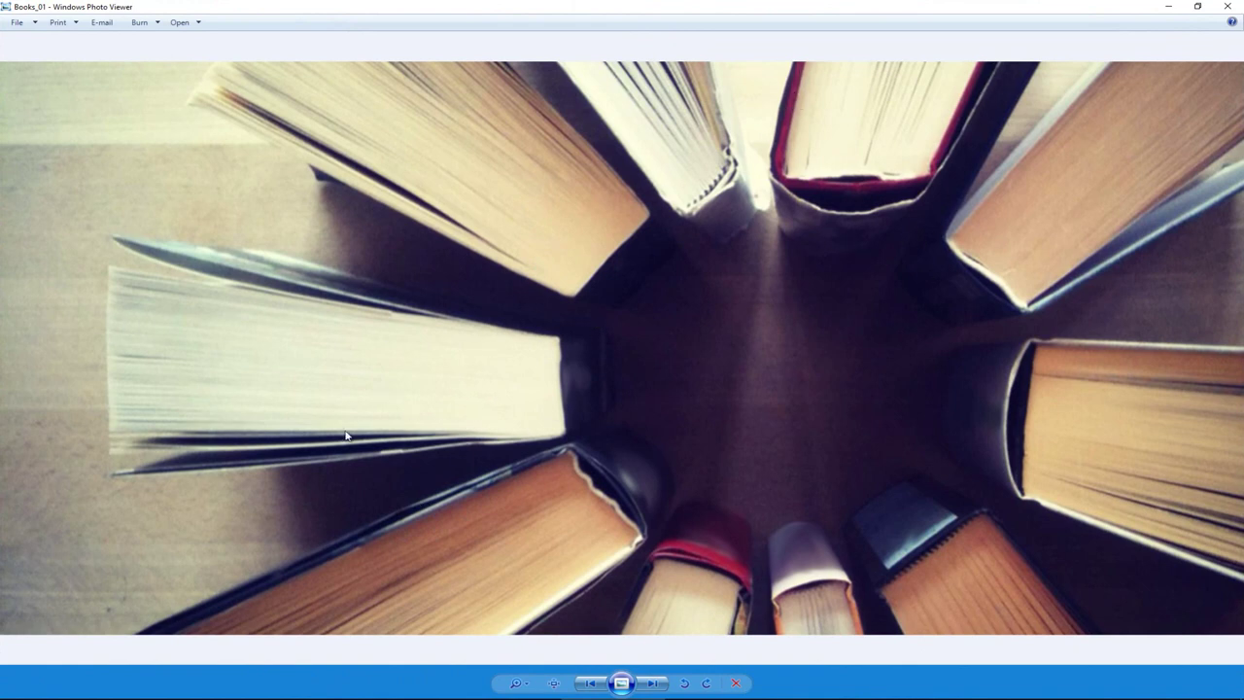
click(717, 699)
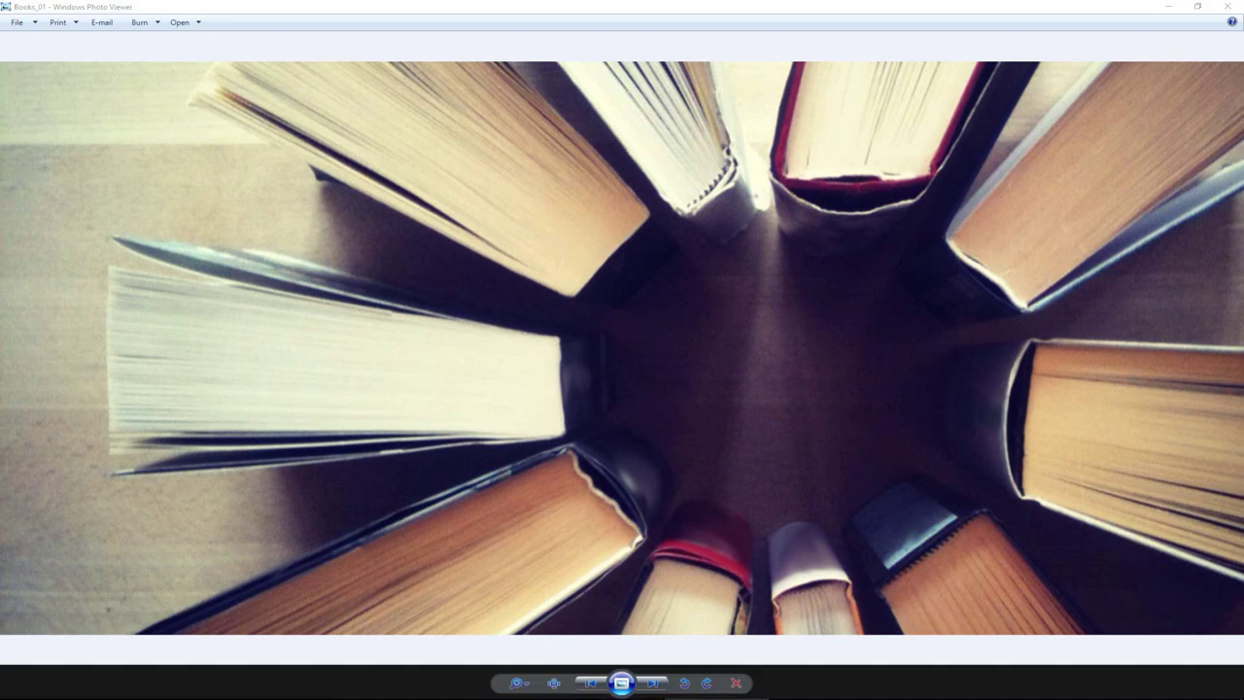
drag(0, 110, 706, 110)
double_click(704, 114)
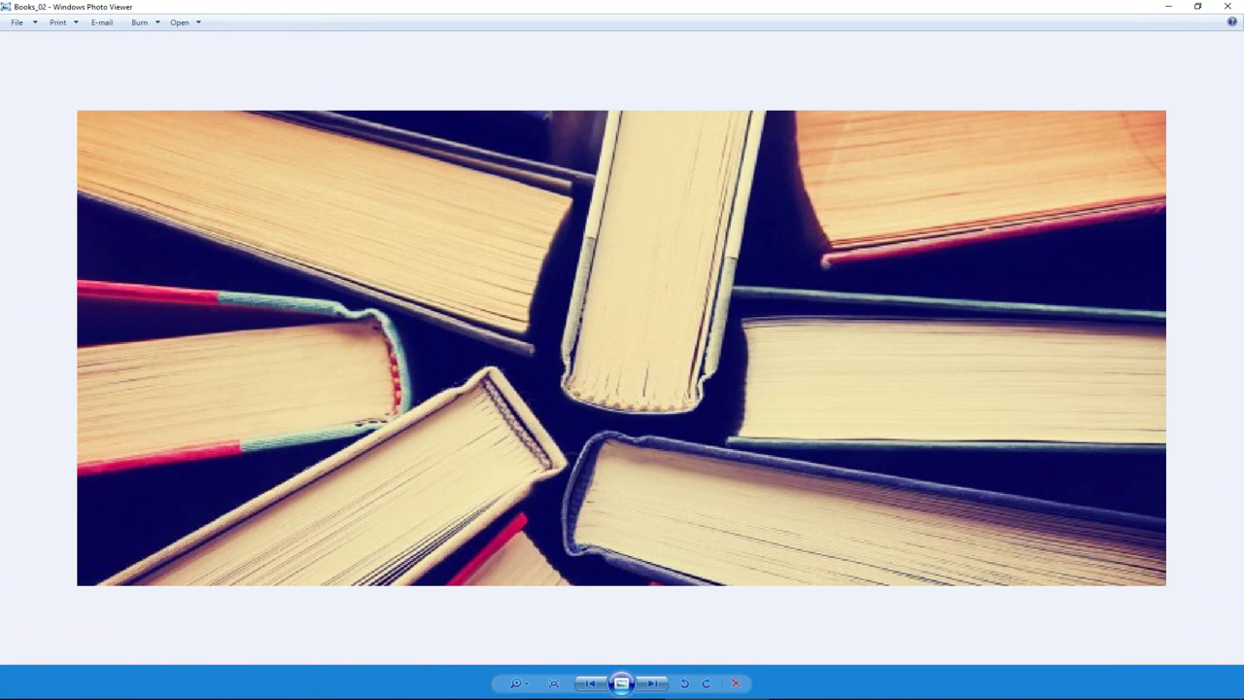
drag(992, 6, 2, 87)
click(1228, 6)
scroll(506, 344, down, 5)
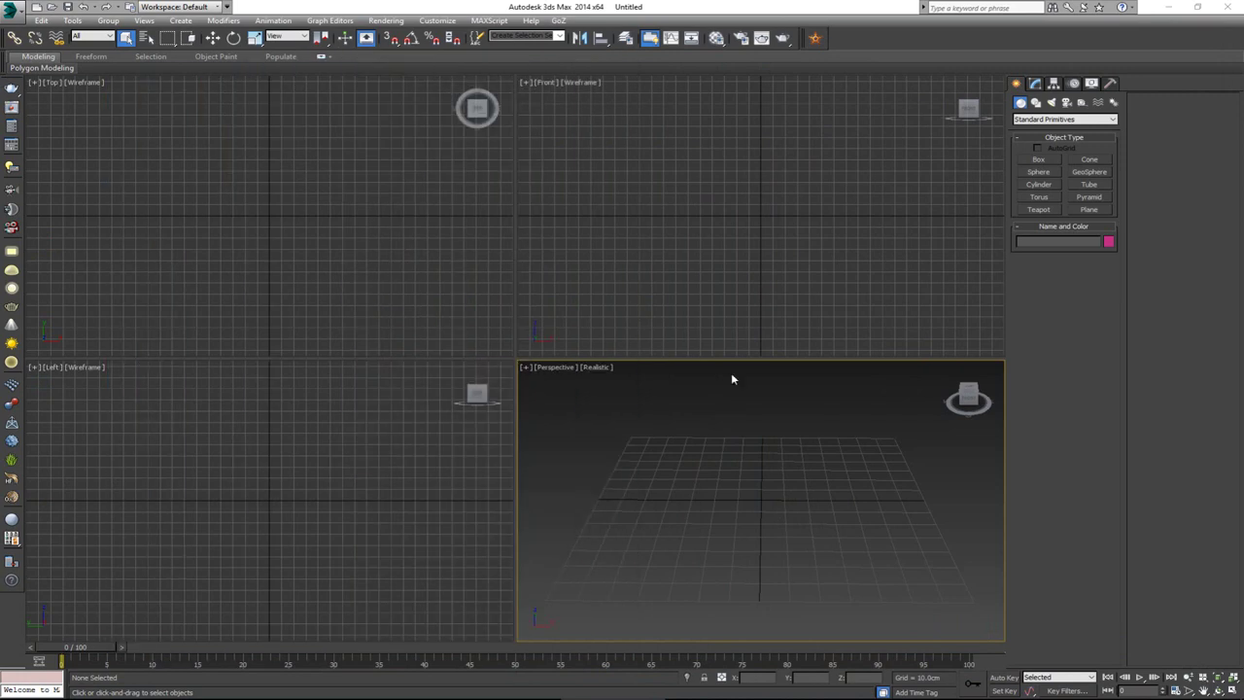
Draw a tall, narrow rectangle spline about 239 cm long and 43 cm wide in a maximized Top view, near the origin
alt+middle_drag(766, 469, 683, 463)
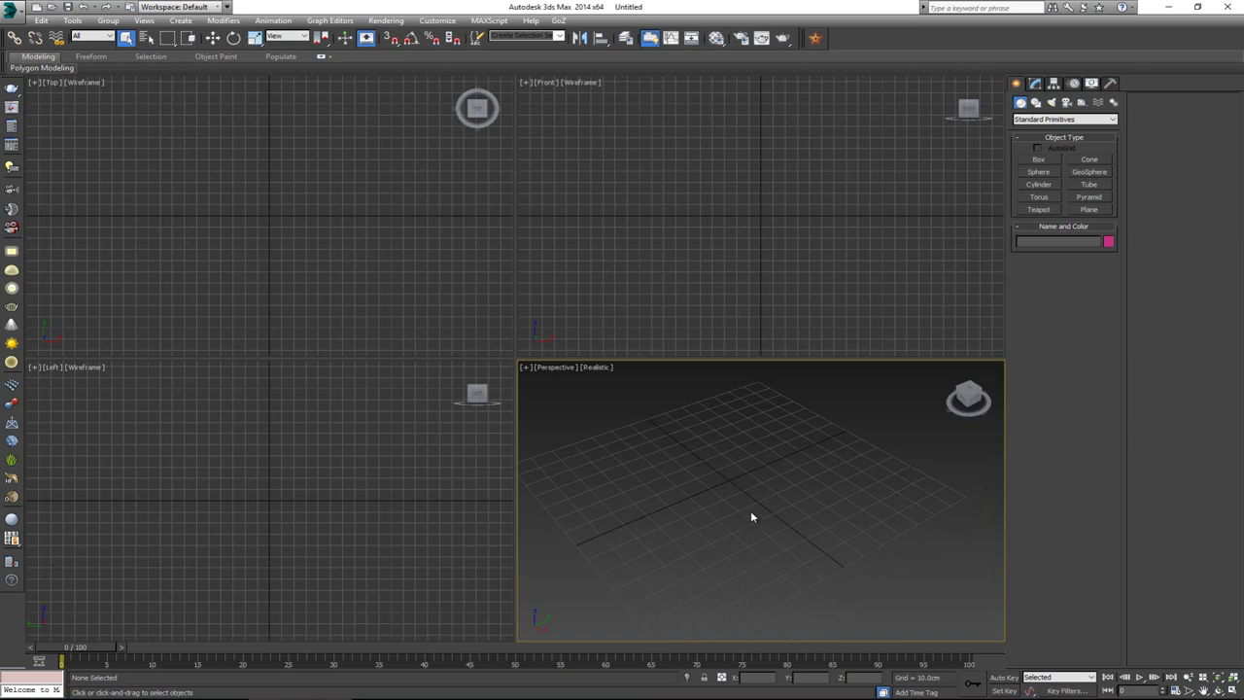
click(276, 222)
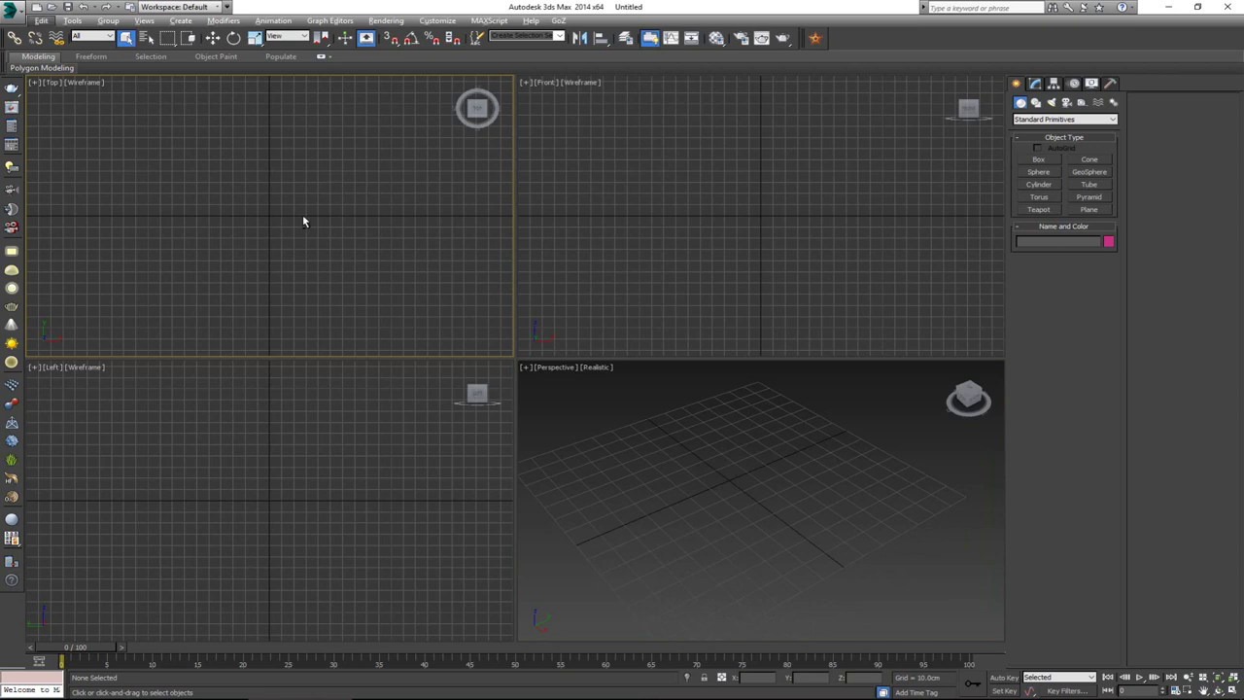
key(alt+w)
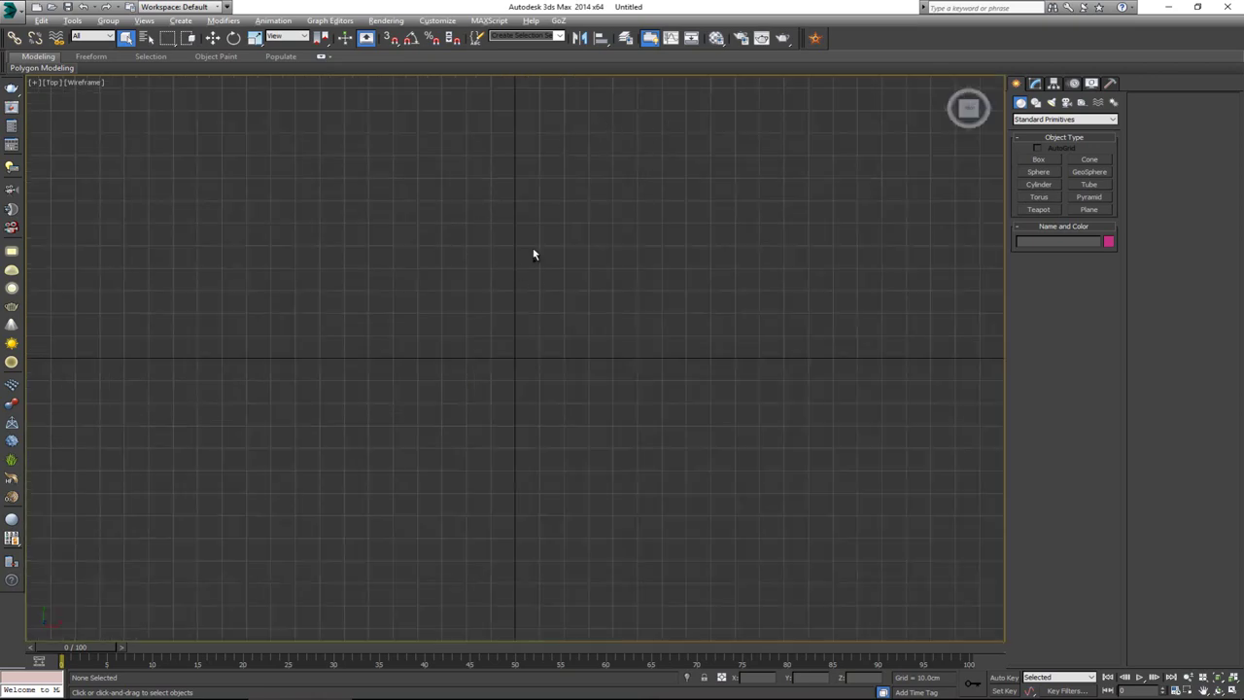
click(1035, 103)
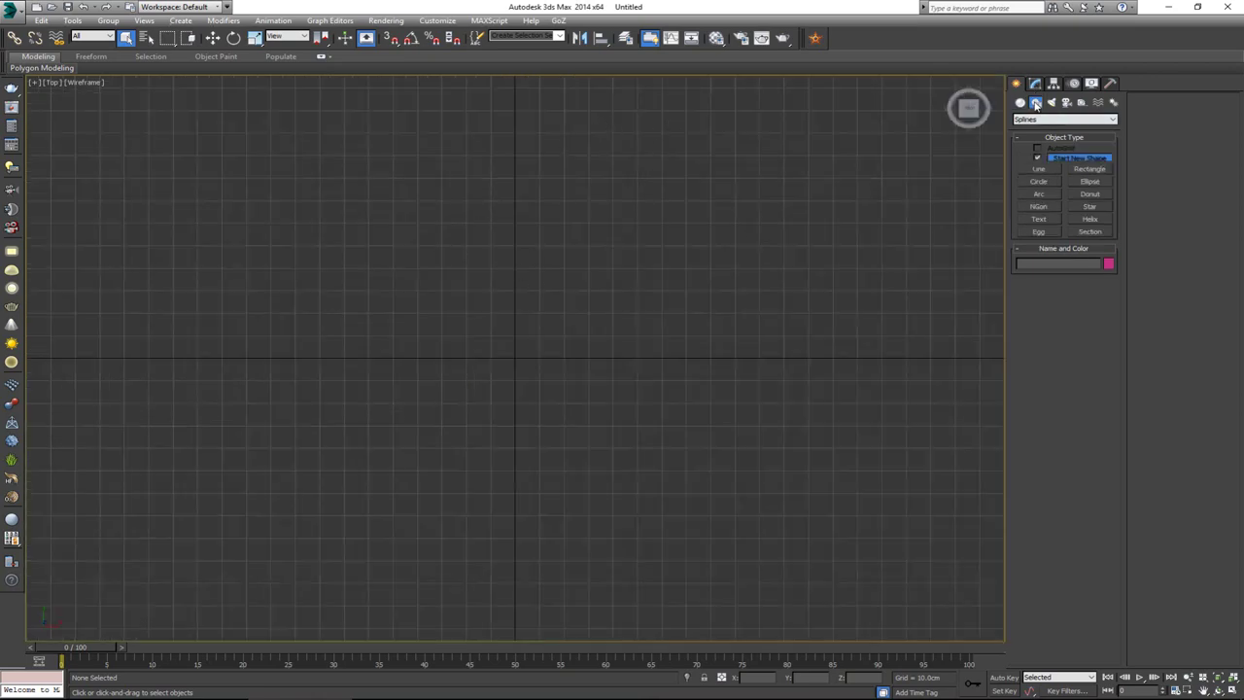
click(1090, 170)
middle_drag(547, 184, 521, 127)
scroll(521, 128, down, 2)
drag(461, 145, 534, 525)
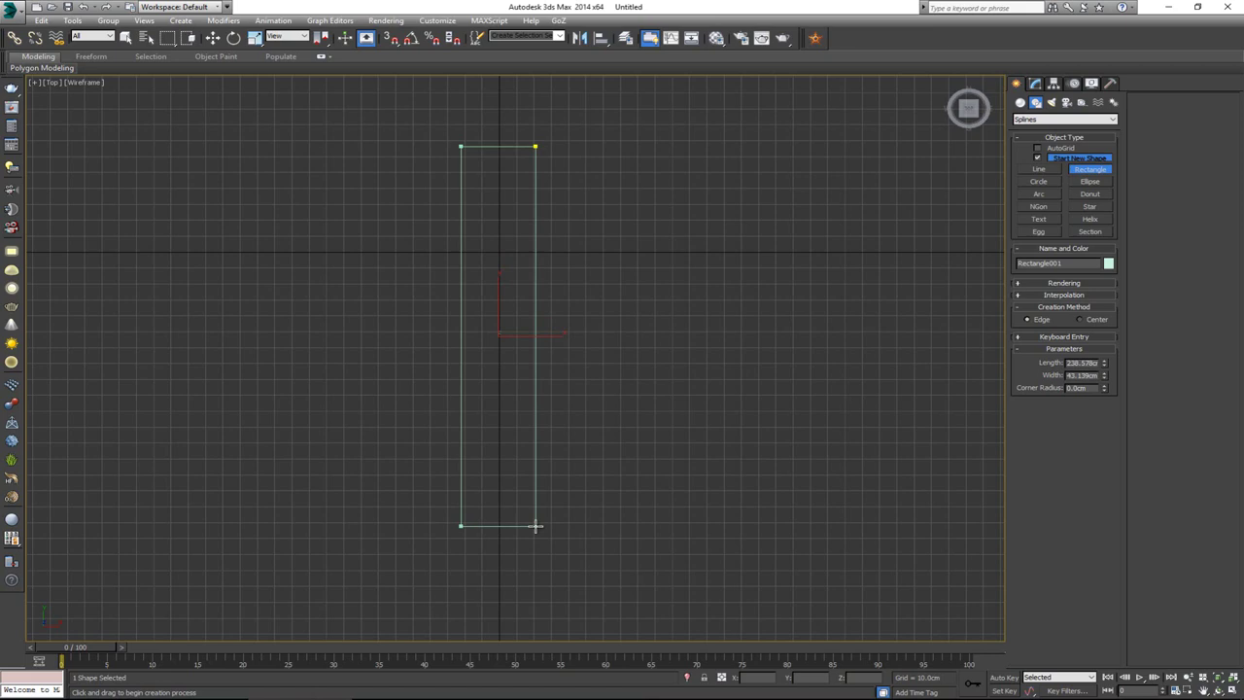
right_click(414, 513)
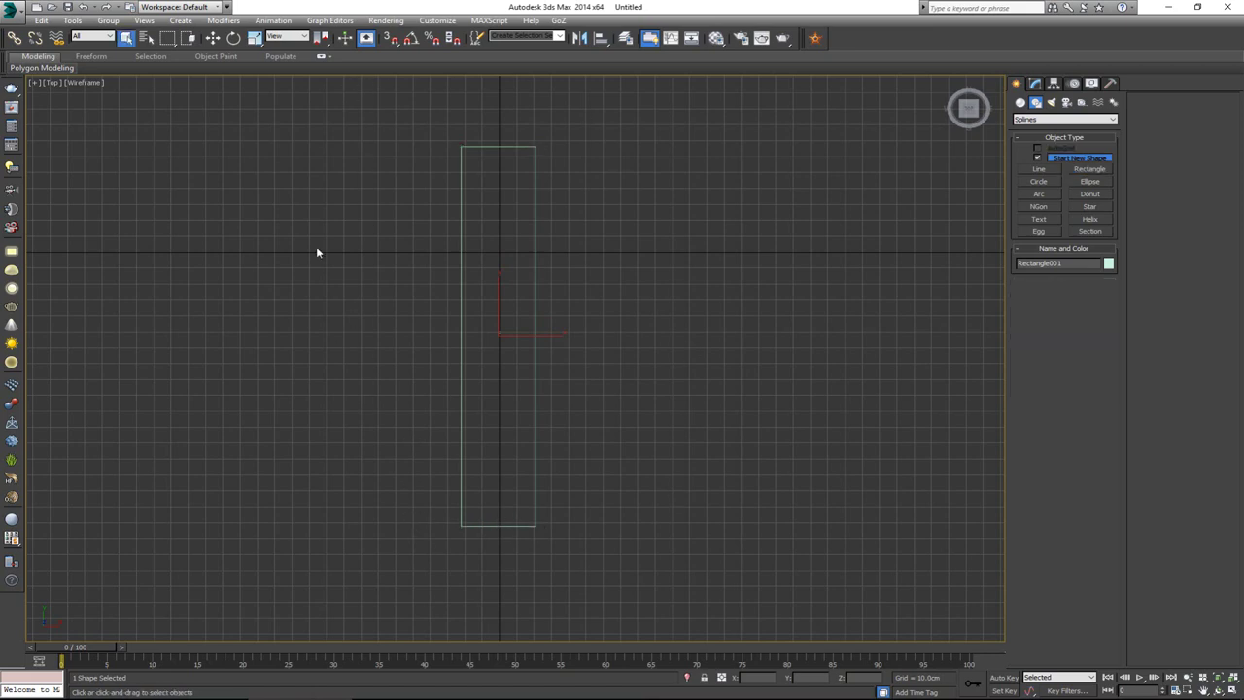
Convert the rectangle to an editable spline
middle_drag(492, 186, 493, 219)
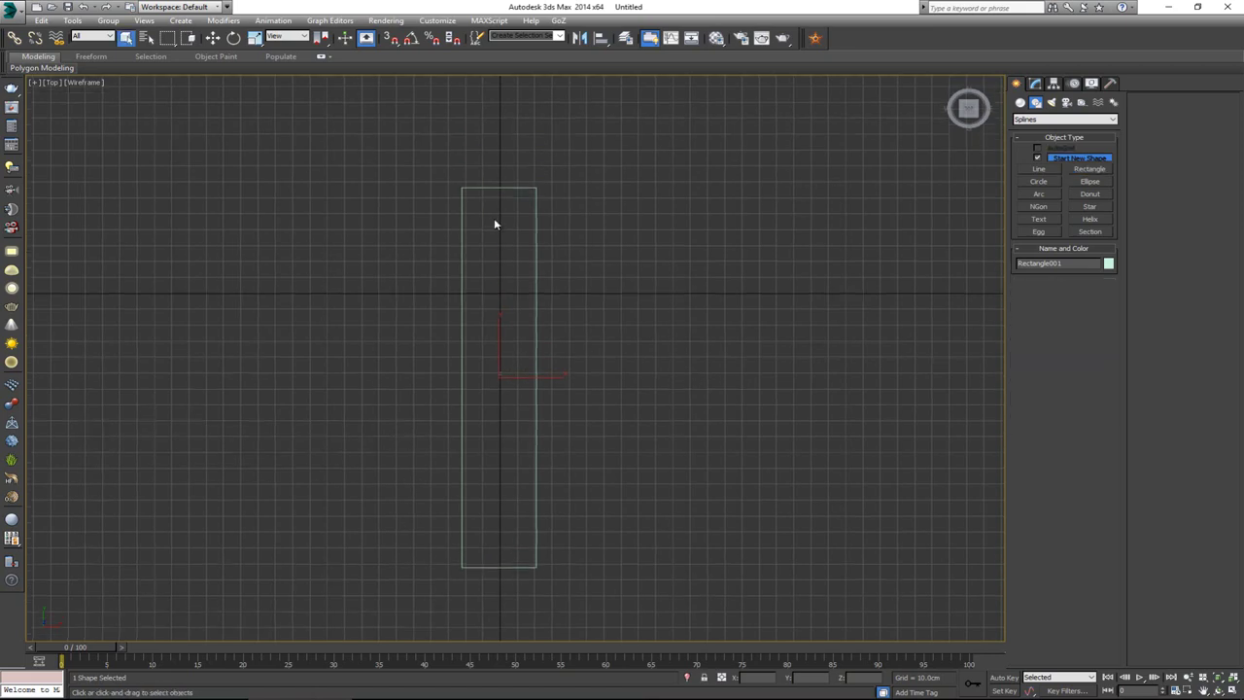
right_click(494, 281)
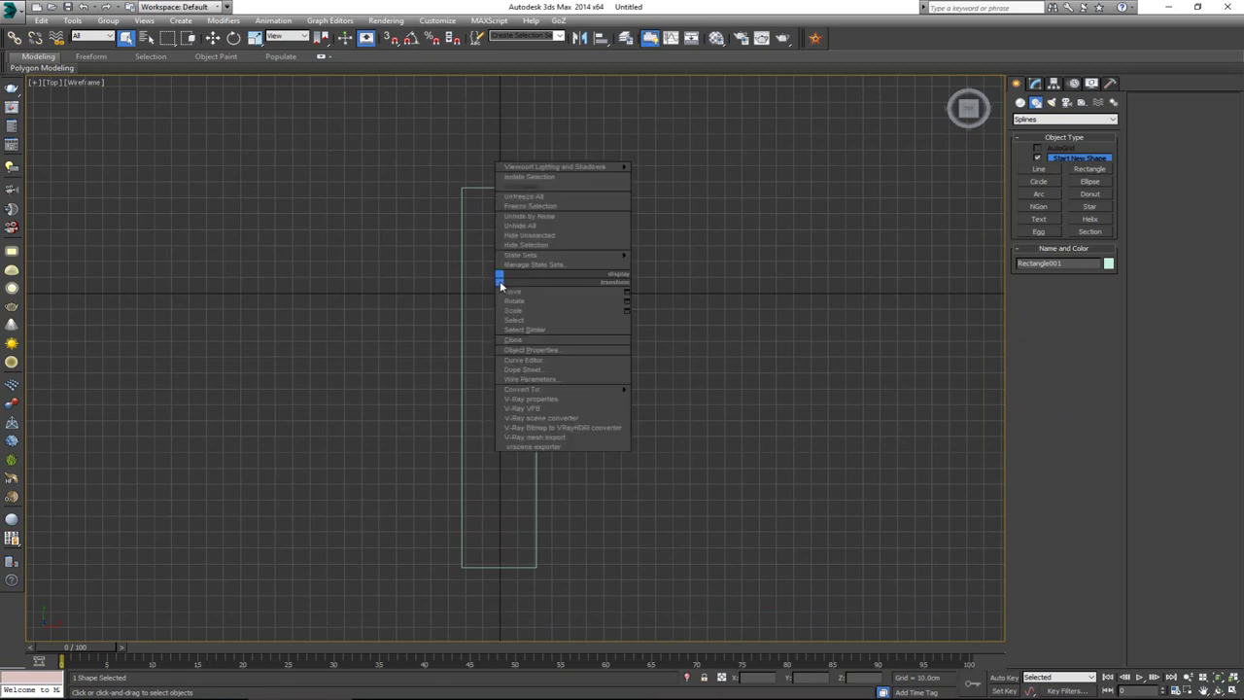
mouse_move(594, 389)
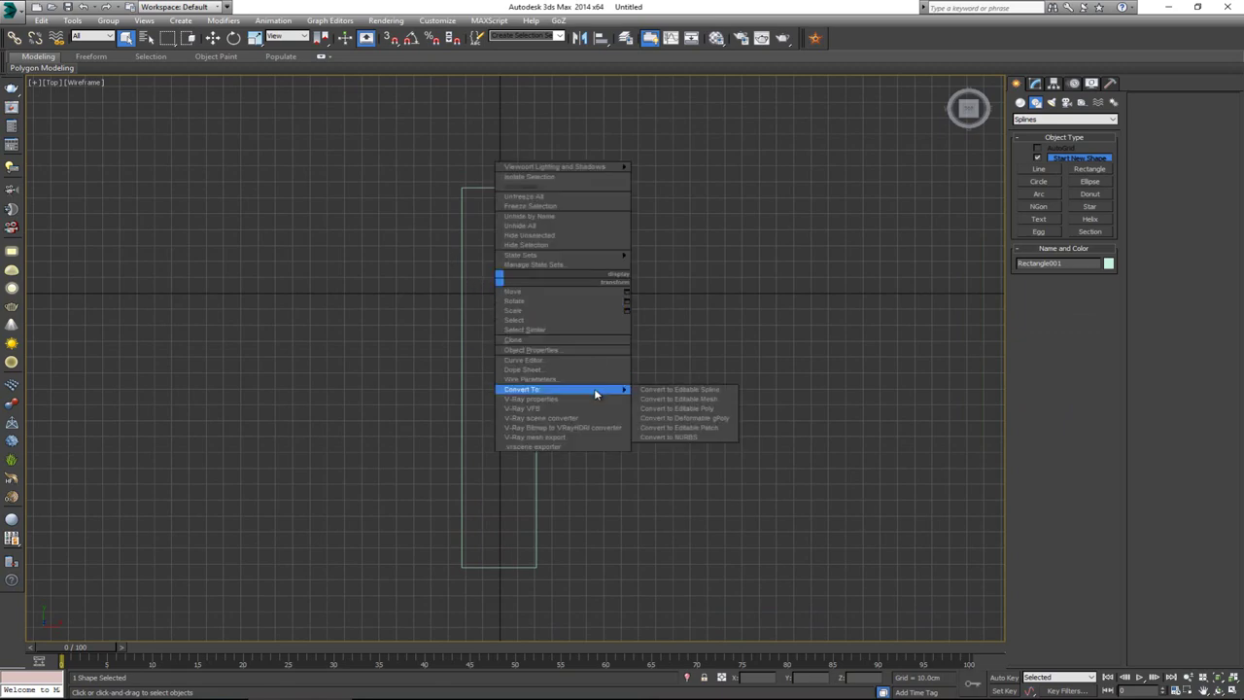
click(693, 390)
Delete the short bottom segment of the spline to leave the book profile open at that end
key(1)
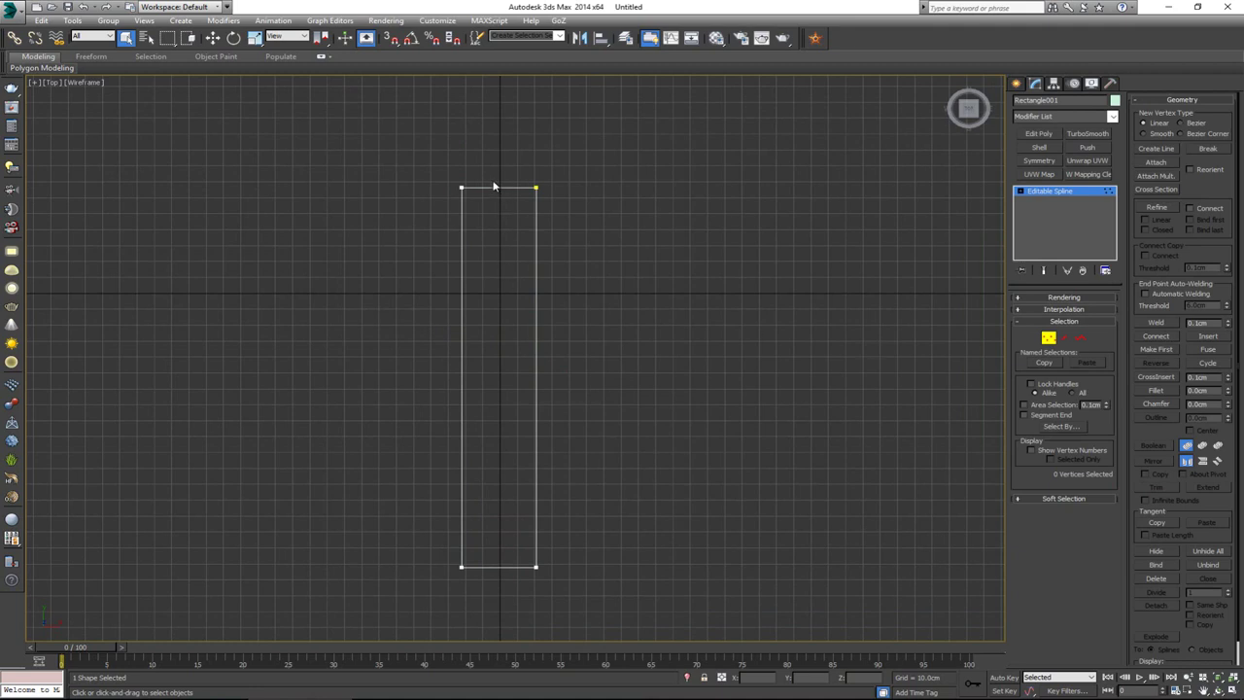
middle_drag(497, 190, 495, 168)
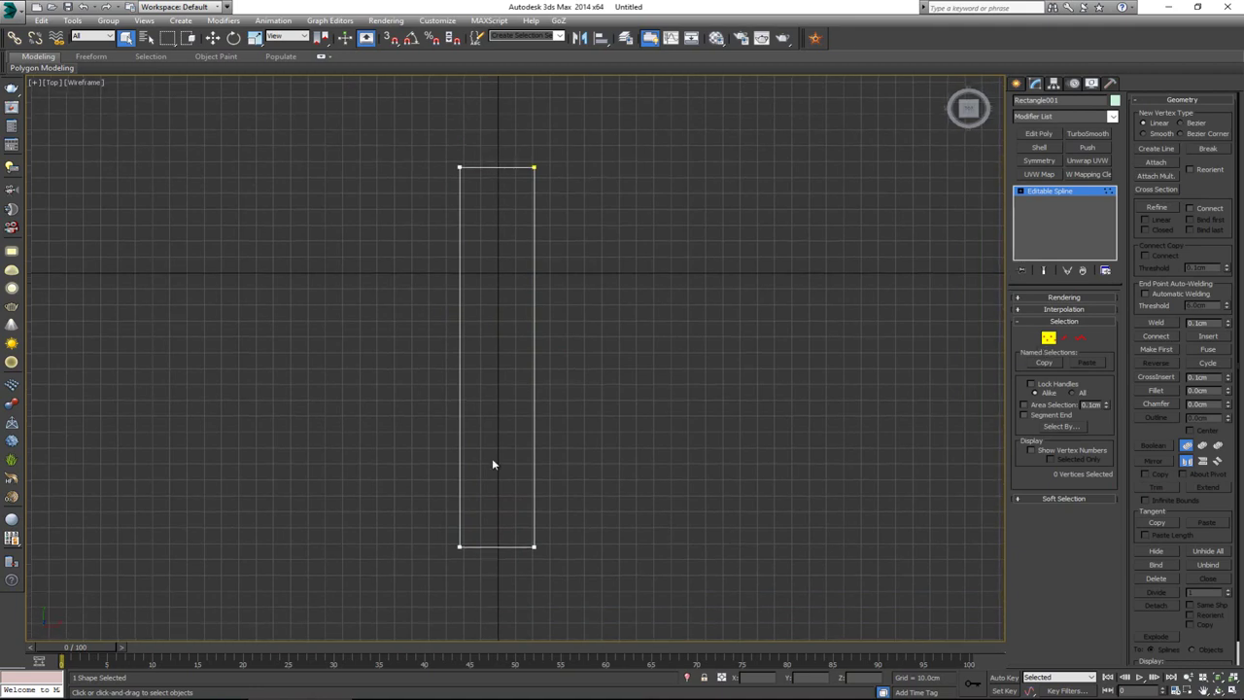
key(2)
click(505, 544)
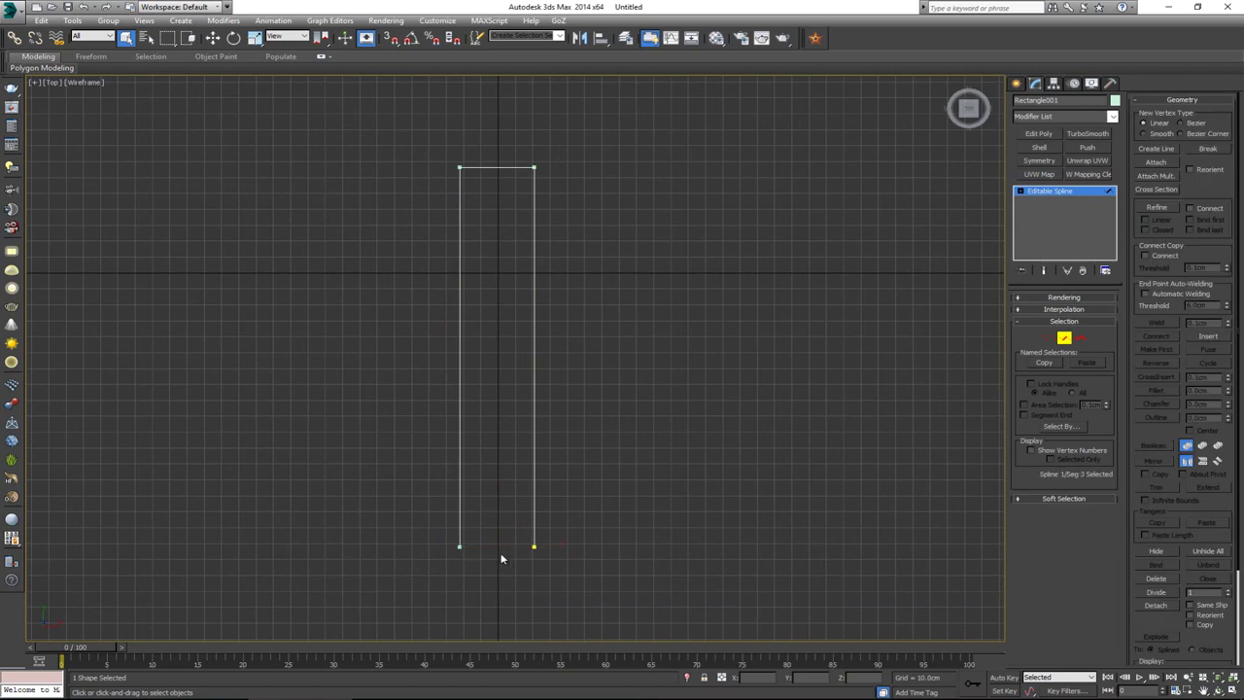
scroll(461, 223, up, 2)
mouse_move(461, 214)
middle_down()
mouse_move(464, 289)
mouse_move(449, 229)
middle_up()
scroll(450, 234, down, 2)
middle_drag(516, 204, 505, 267)
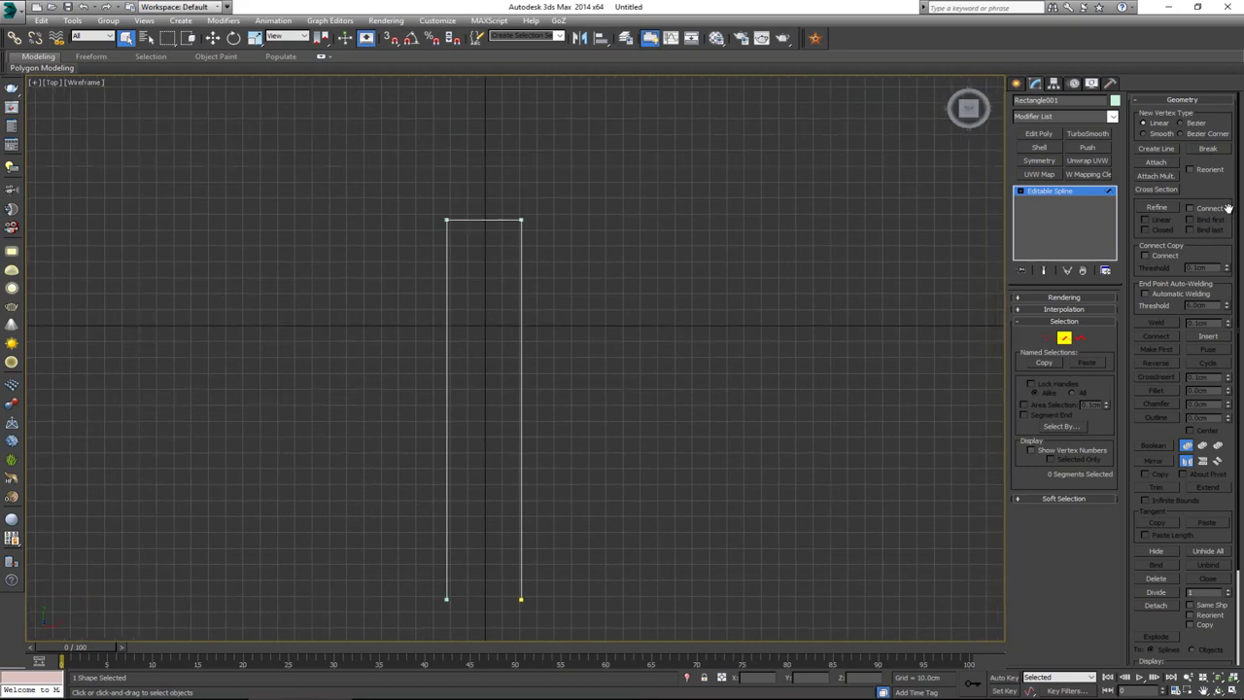
Refine the spline with one vertex on the left side just below the top corner and one midway along the top edge
key(1)
click(1157, 208)
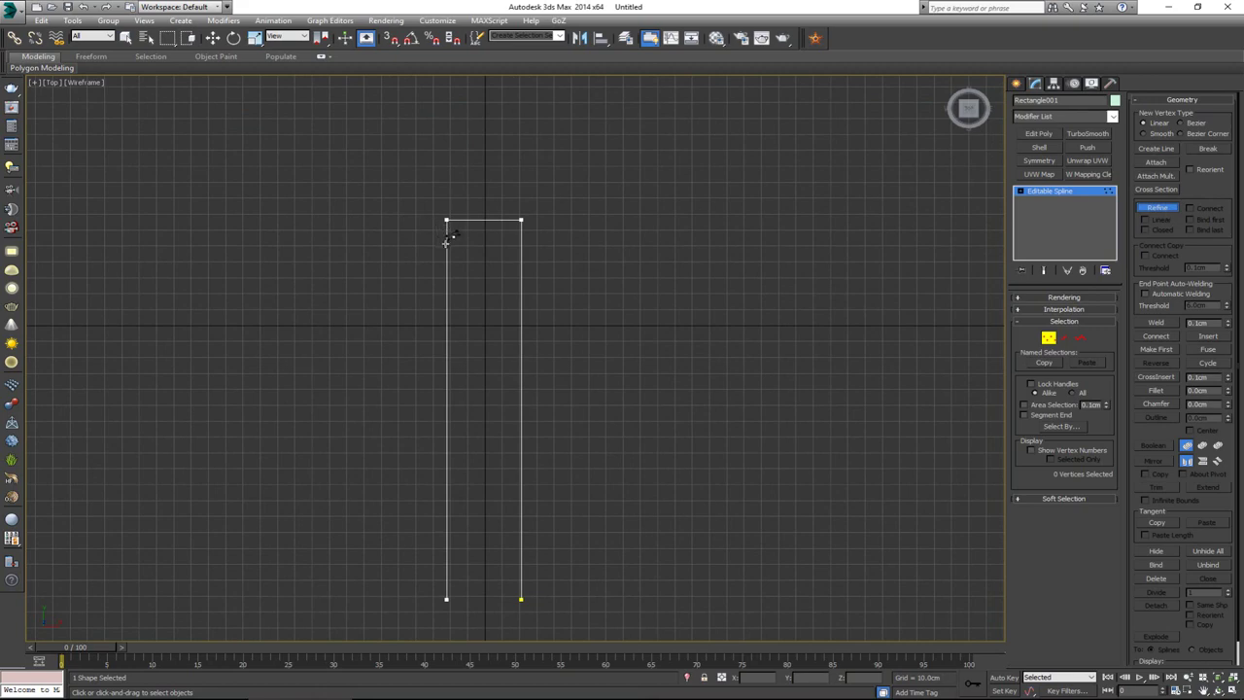
click(446, 244)
click(482, 220)
right_click(477, 302)
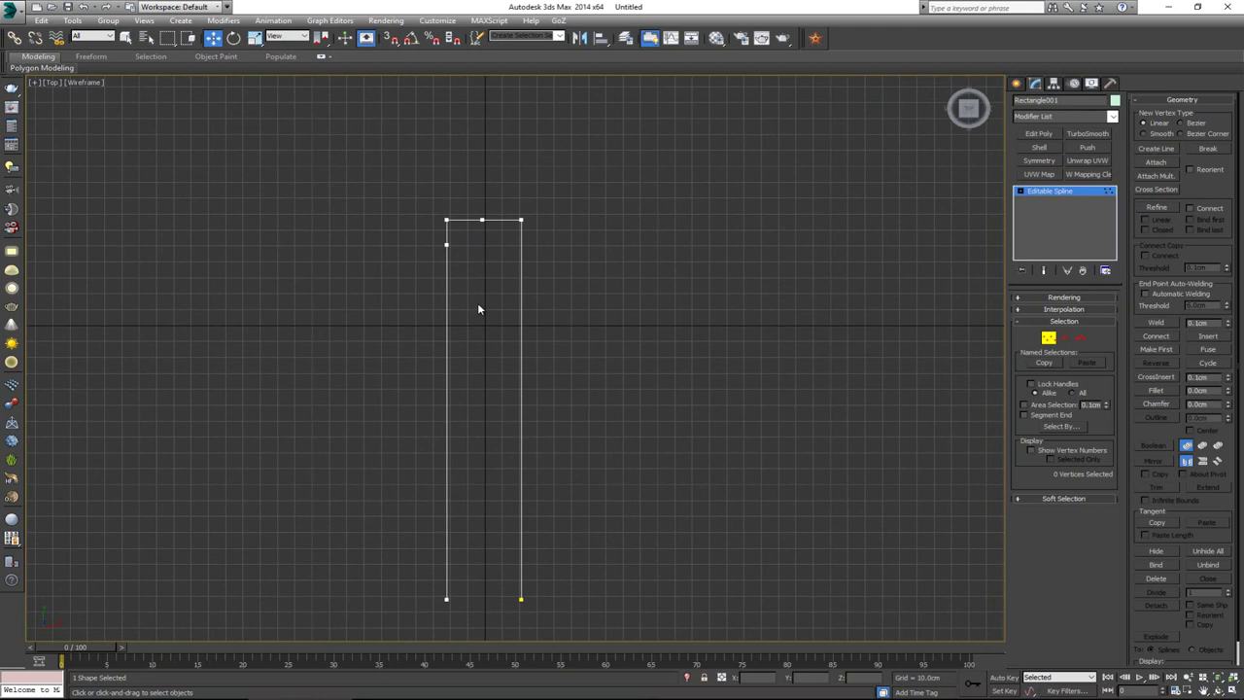
Compare the top end of the spline with the book spines in the reference photo Books_02
drag(533, 510, 527, 556)
drag(0, 105, 263, 56)
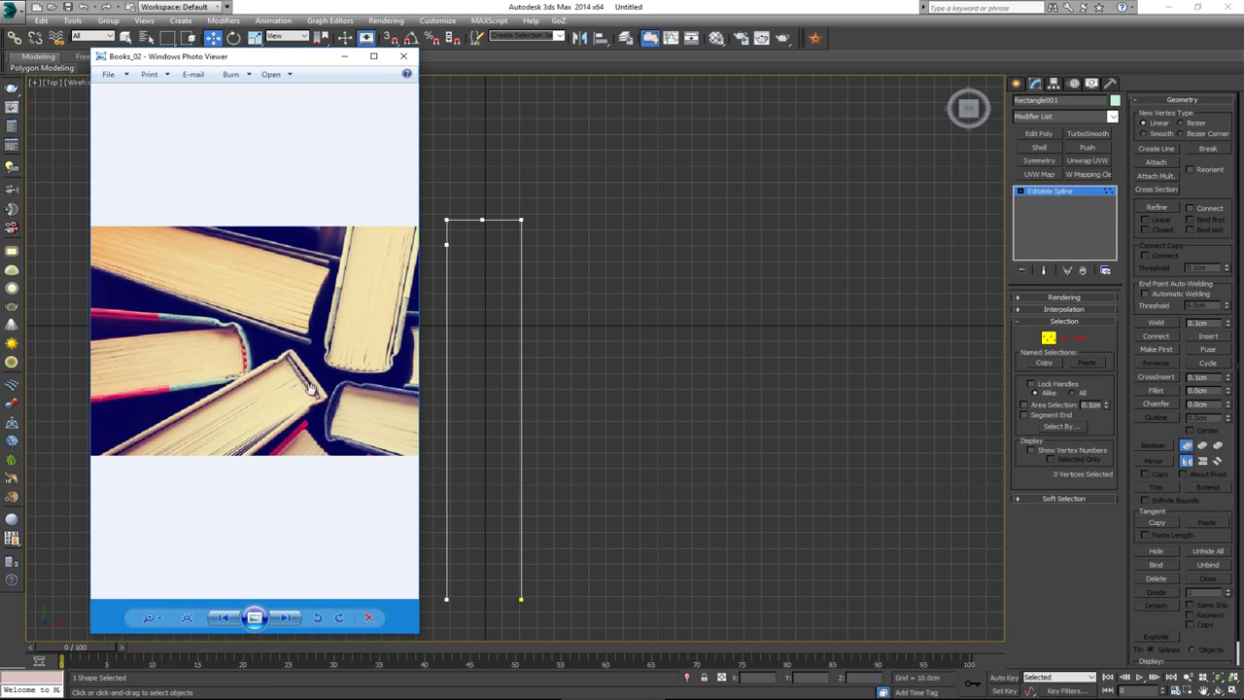
drag(250, 60, 0, 61)
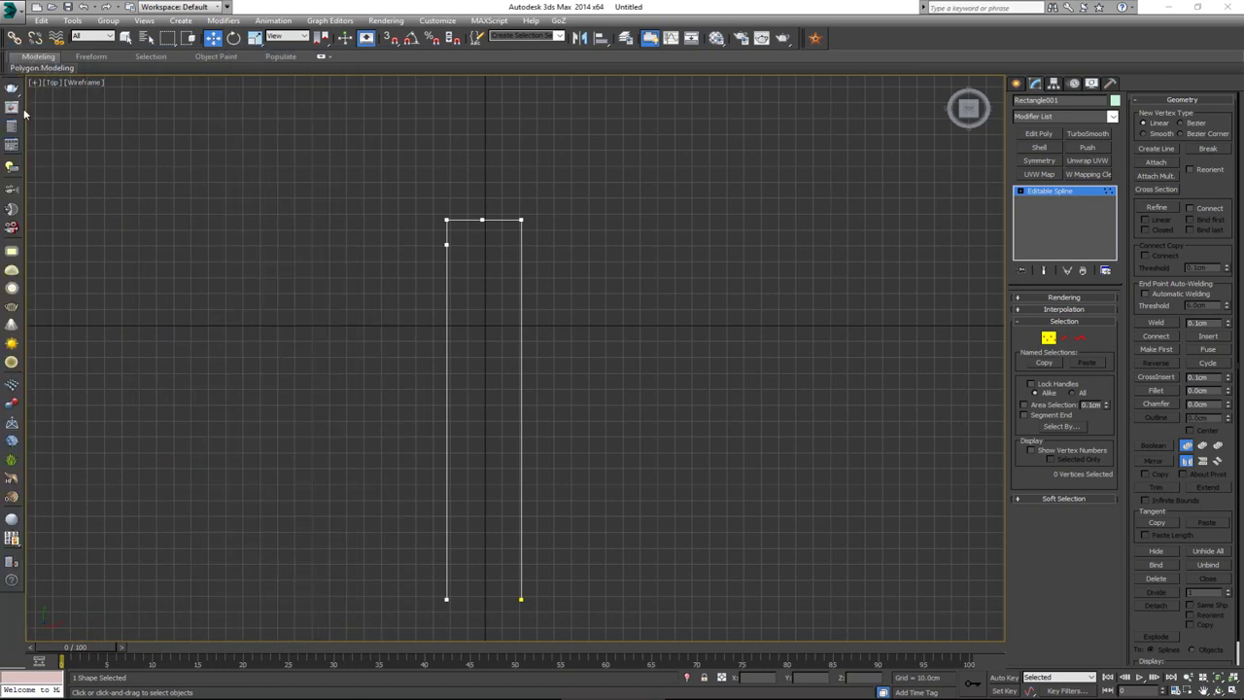
scroll(451, 242, up, 3)
middle_drag(434, 266, 435, 304)
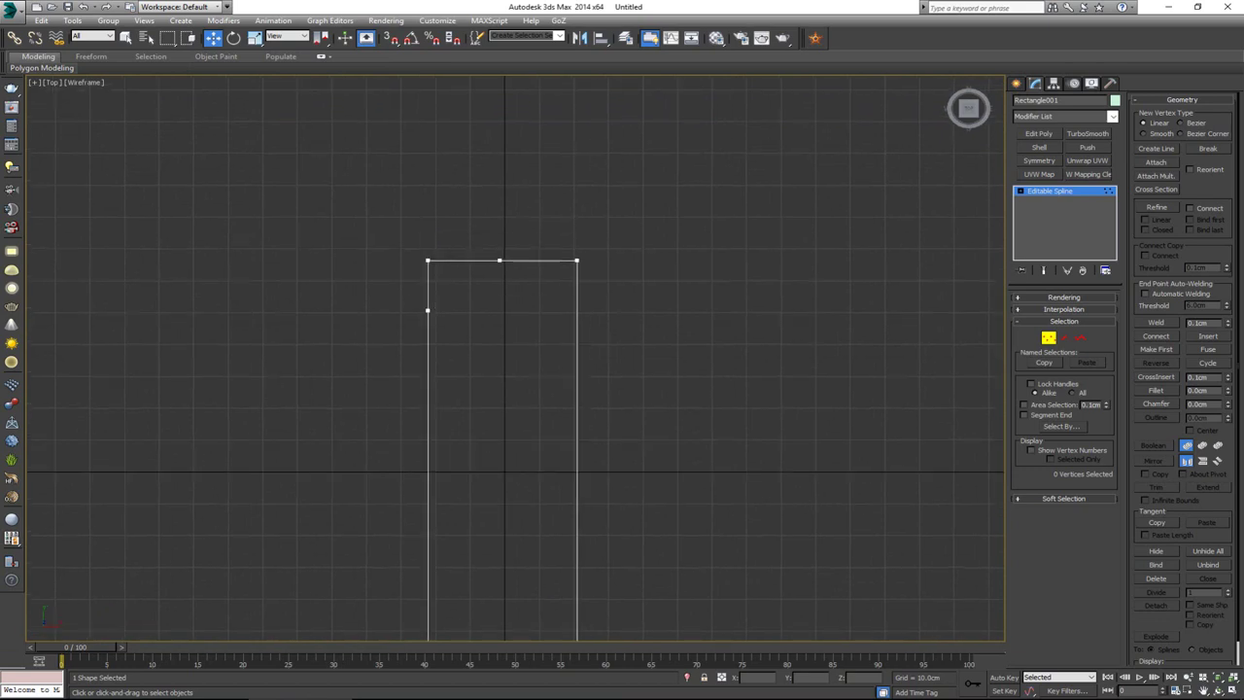
drag(0, 78, 219, 79)
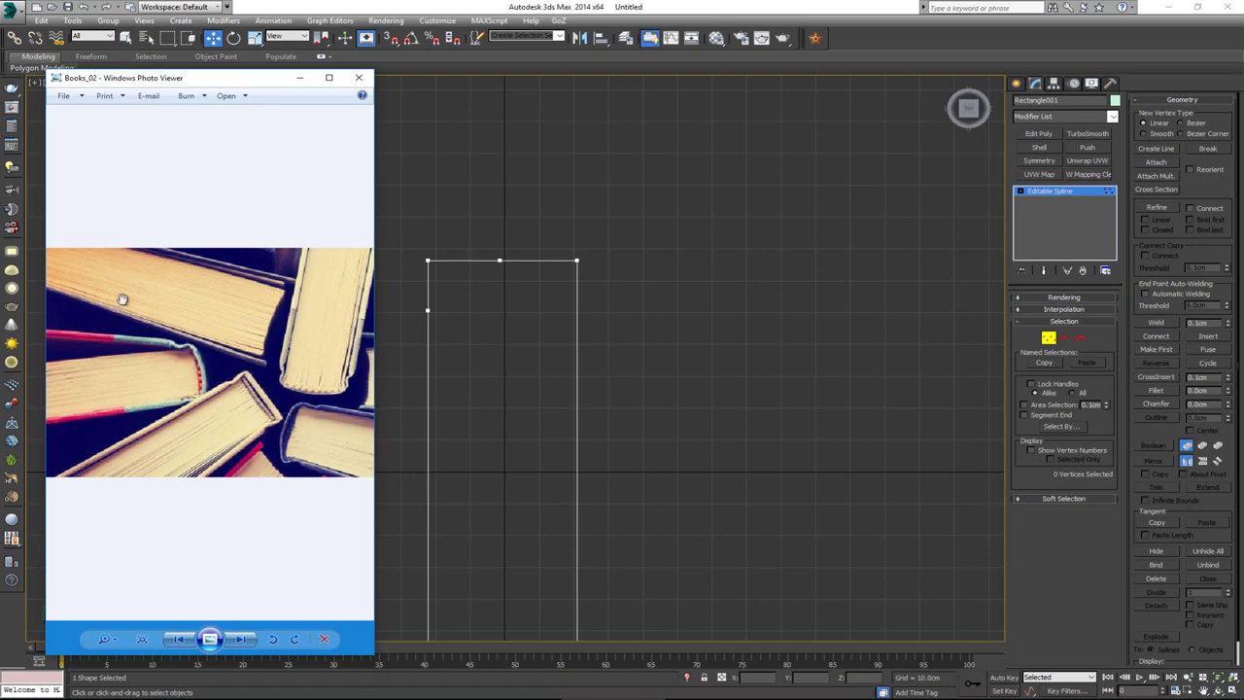
drag(198, 83, 142, 82)
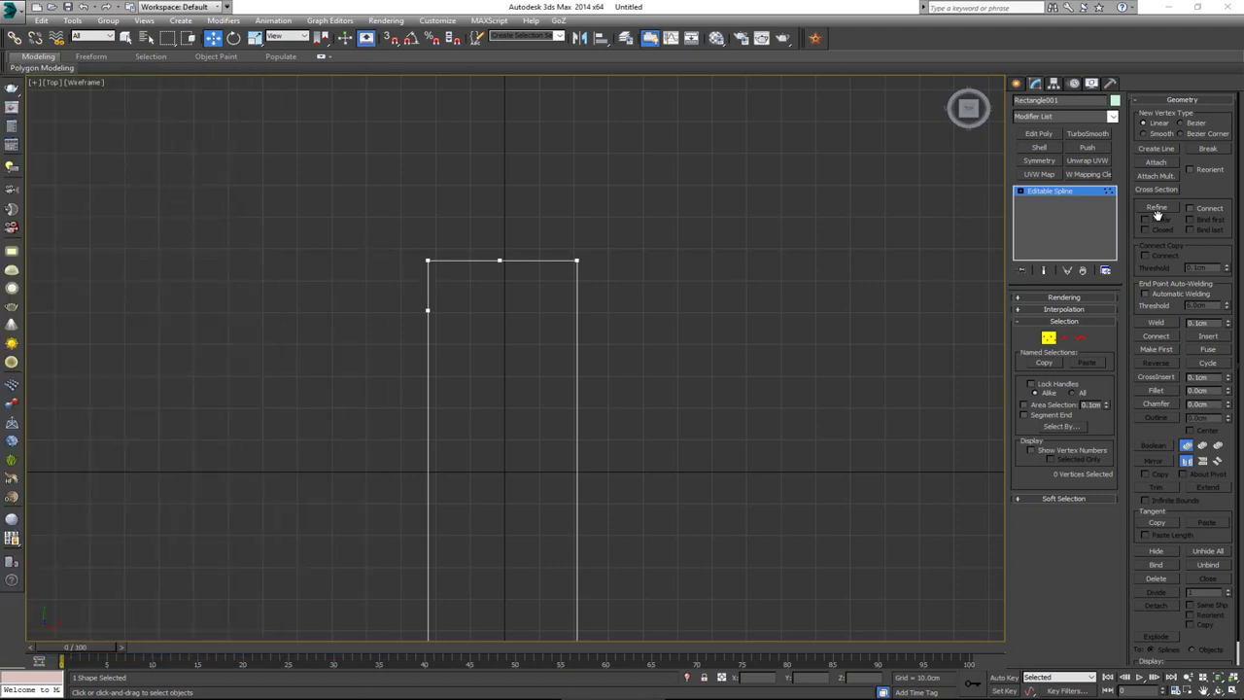
Refine a vertex between the upper-left corner and the vertex below it, and move it inward to X about -18.3 cm
click(1156, 208)
click(430, 284)
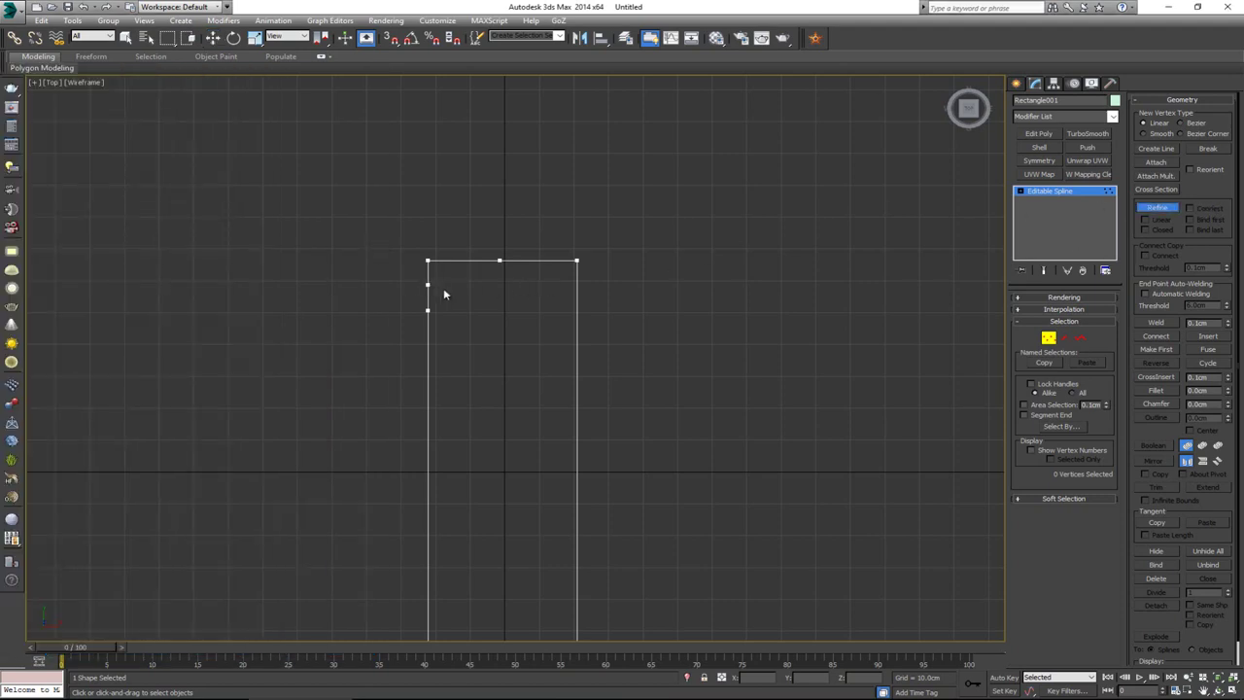
key(w)
click(427, 284)
scroll(428, 283, up, 2)
drag(460, 289, 478, 289)
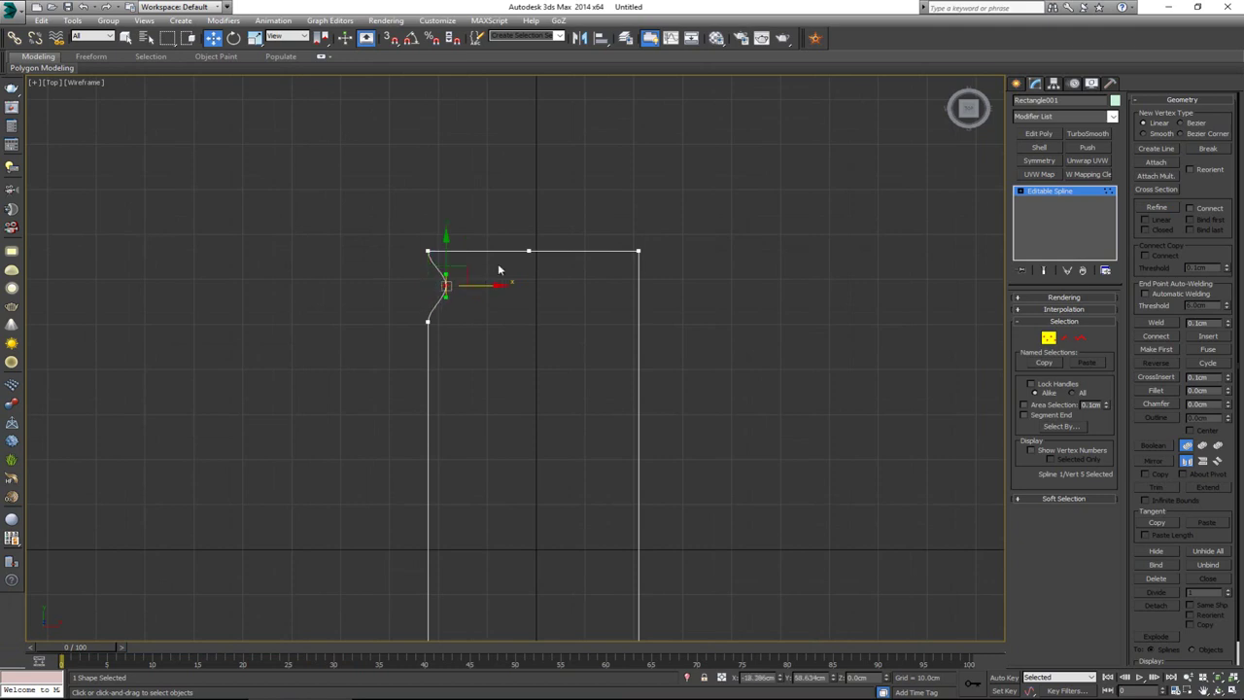
Raise the top edge's middle vertex and pull the upper-left corner's Bezier handle upward to arch that half of the spine
drag(511, 239, 539, 267)
drag(530, 221, 530, 198)
drag(403, 239, 443, 261)
right_click(429, 251)
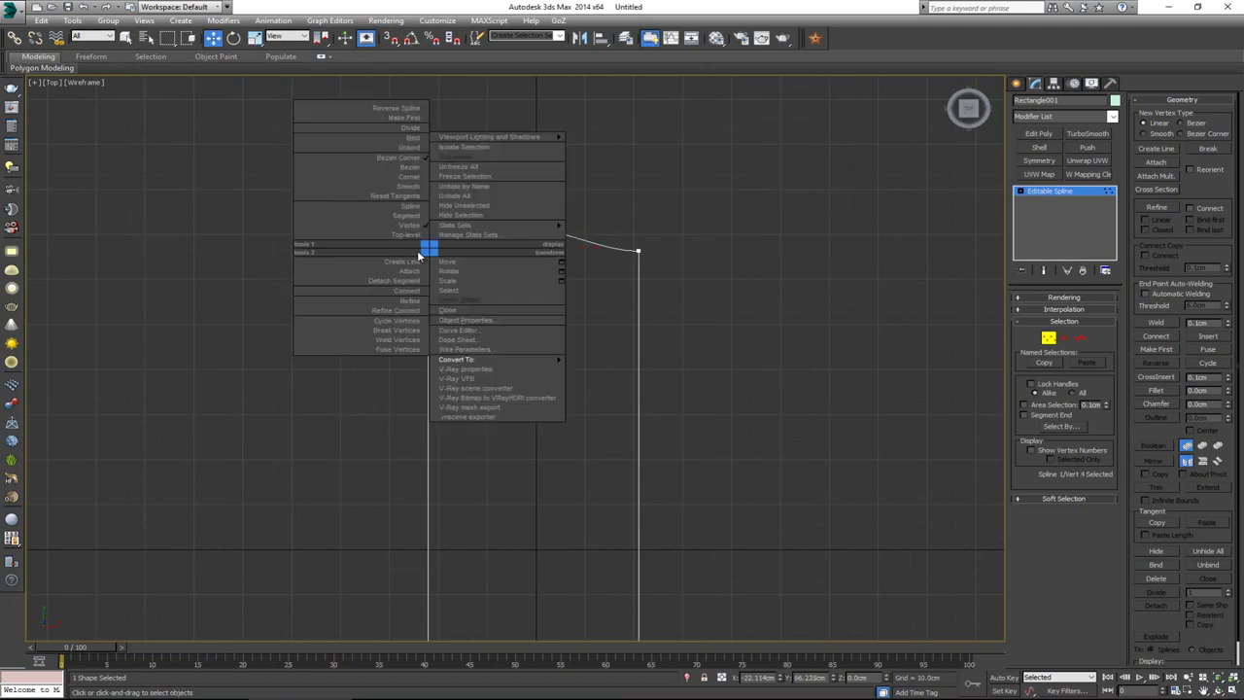
click(410, 168)
scroll(463, 257, up, 5)
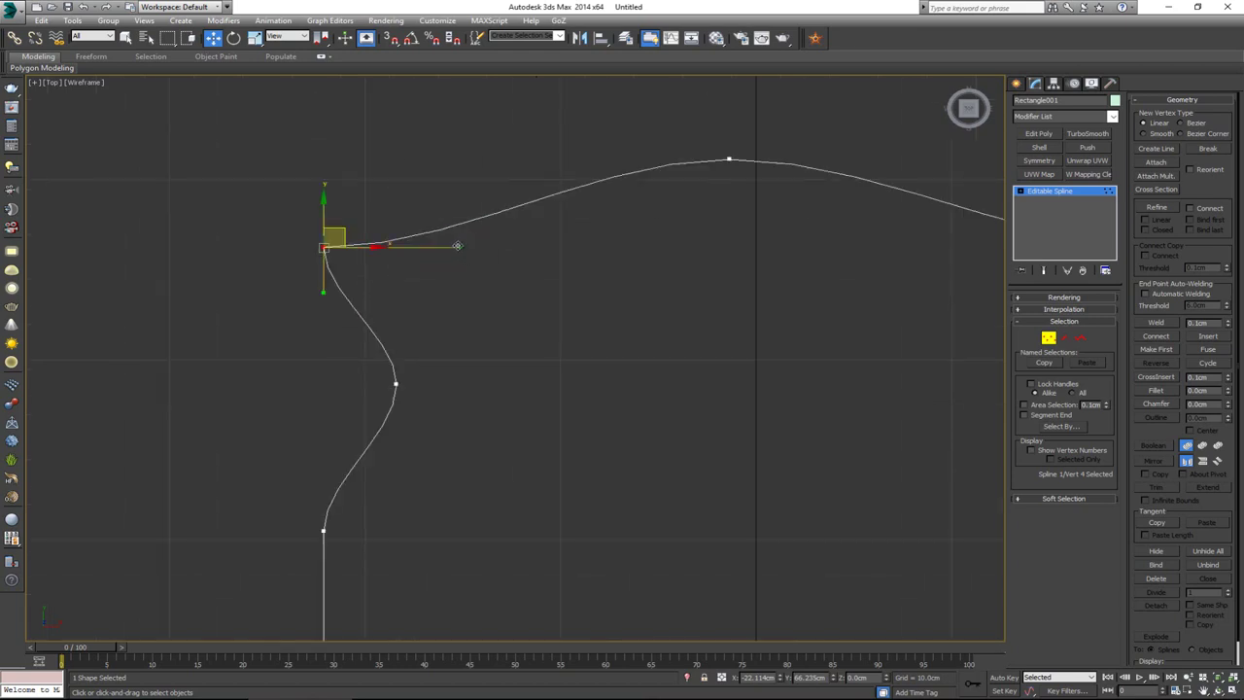
drag(457, 247, 439, 167)
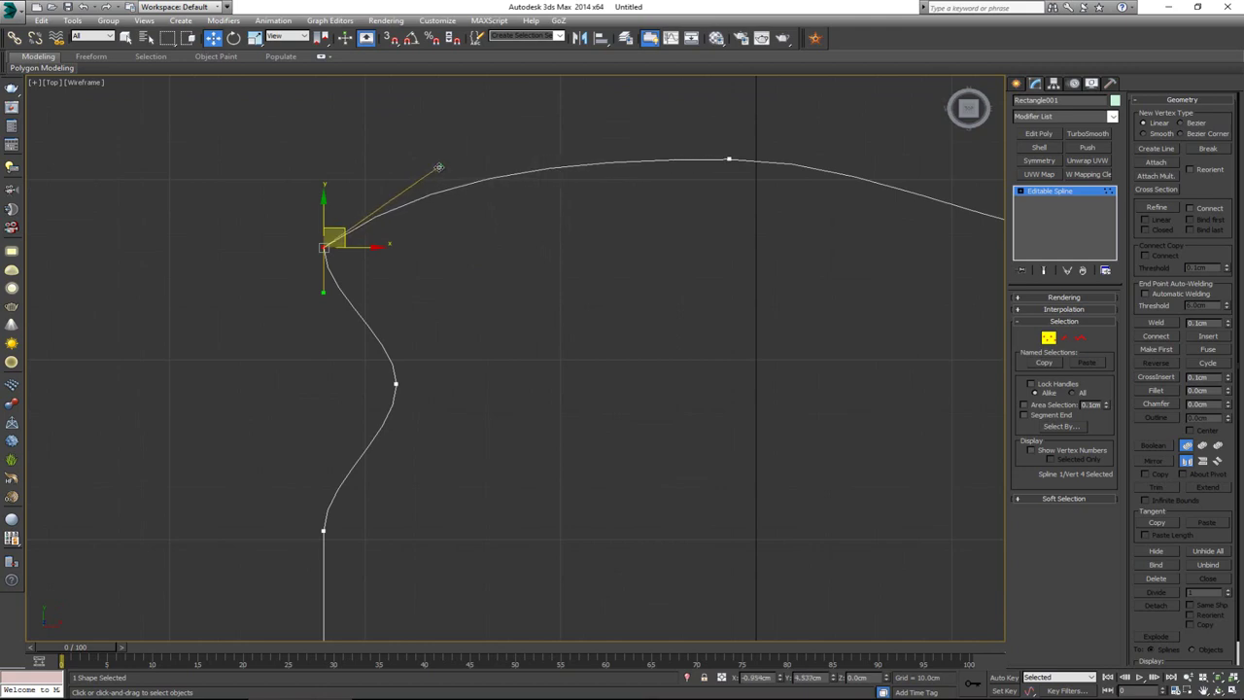
Try mirroring the whole spline with a Symmetry modifier, and remove the modifier again
scroll(466, 298, down, 2)
middle_drag(467, 298, 525, 253)
scroll(475, 299, down, 4)
scroll(520, 256, down, 3)
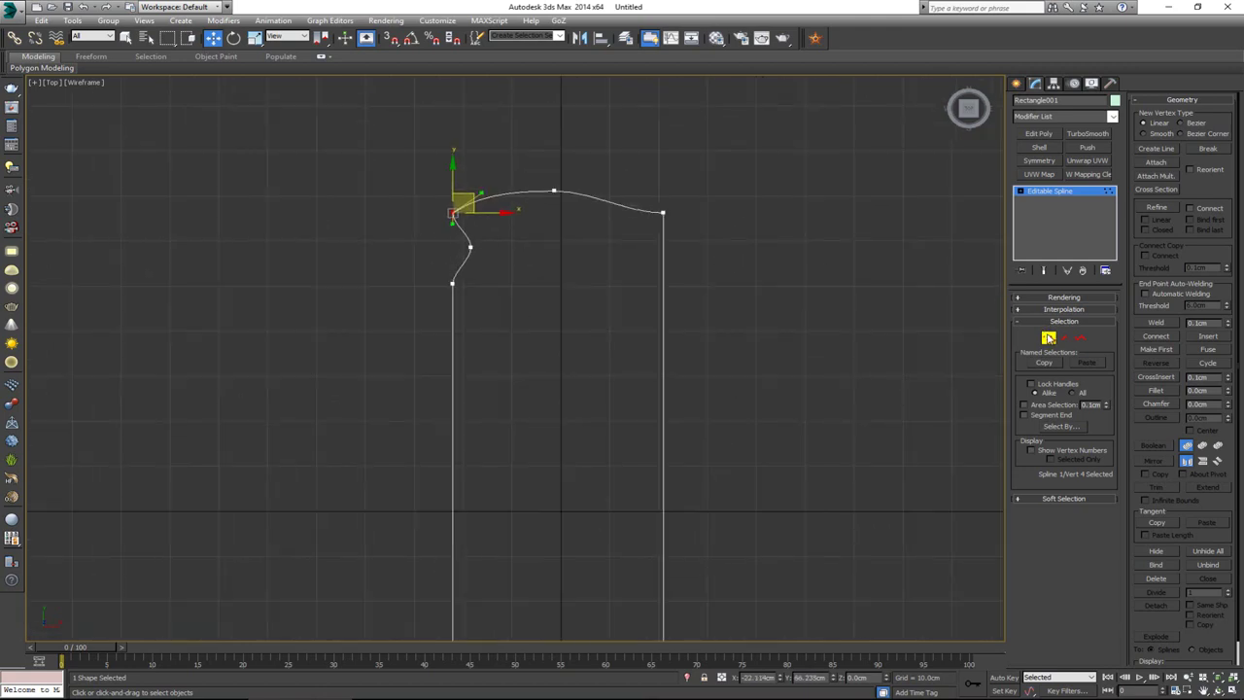
click(1049, 337)
middle_drag(612, 351, 605, 275)
scroll(605, 274, down, 3)
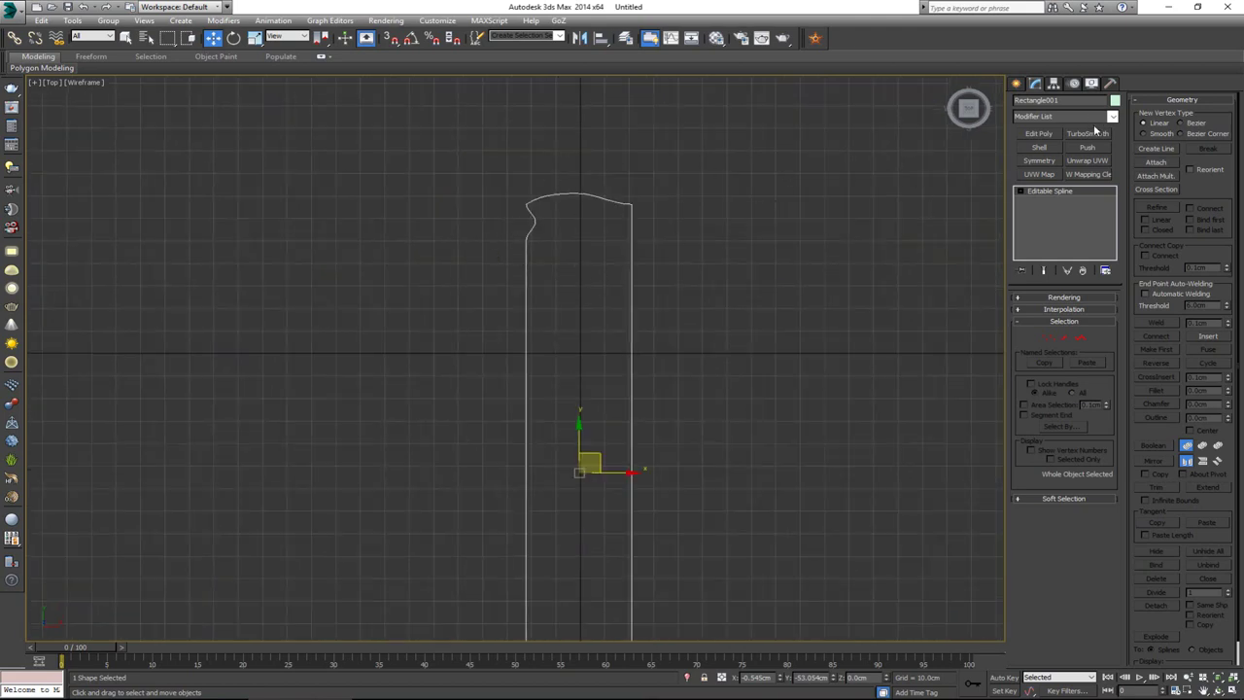
click(1039, 160)
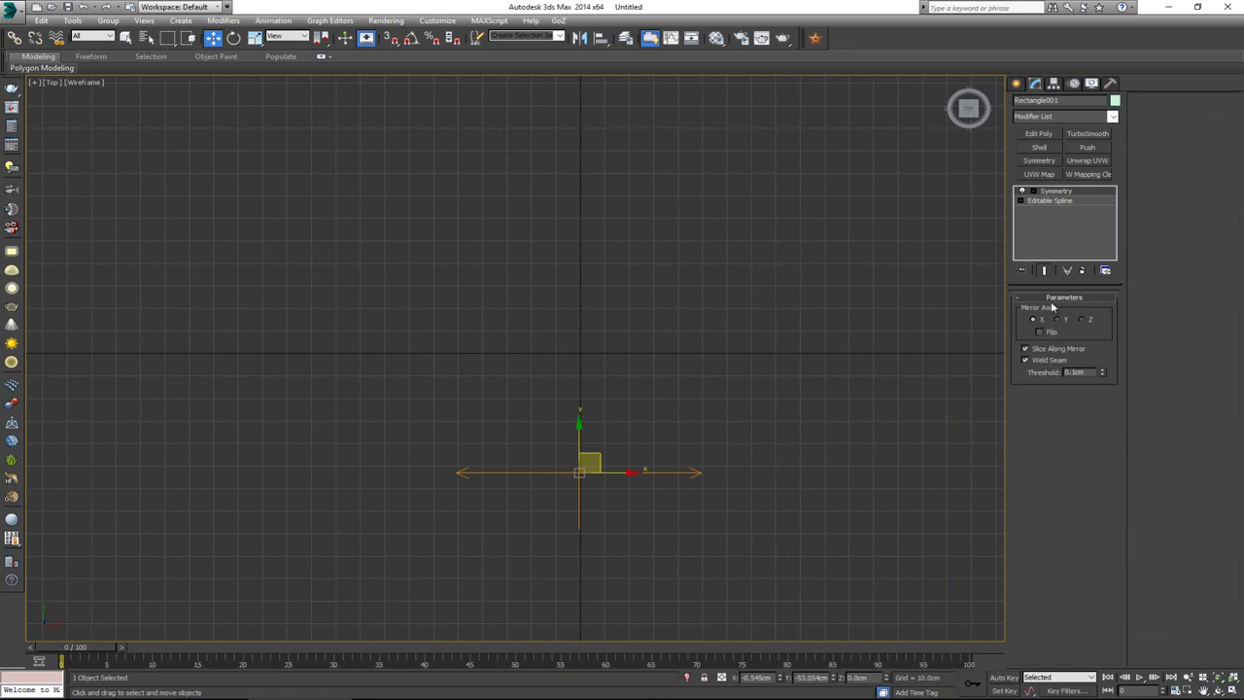
click(1082, 271)
Bring the spline up in the Perspective view and leave its vertex editing level
middle_drag(621, 271, 619, 137)
key(1)
scroll(619, 205, down, 2)
key(alt+w)
right_click(762, 484)
key(alt+w)
alt+middle_drag(510, 336, 644, 333)
middle_drag(677, 199, 544, 350)
scroll(520, 365, down, 3)
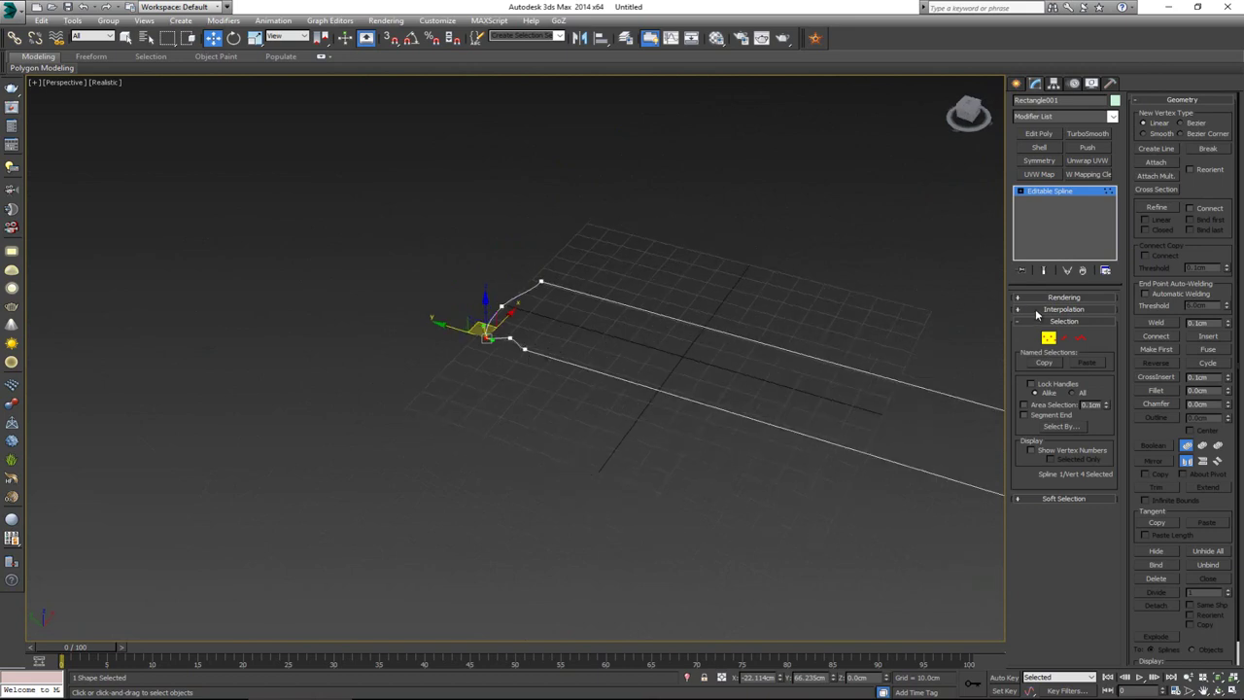
click(1049, 339)
middle_drag(644, 204, 557, 234)
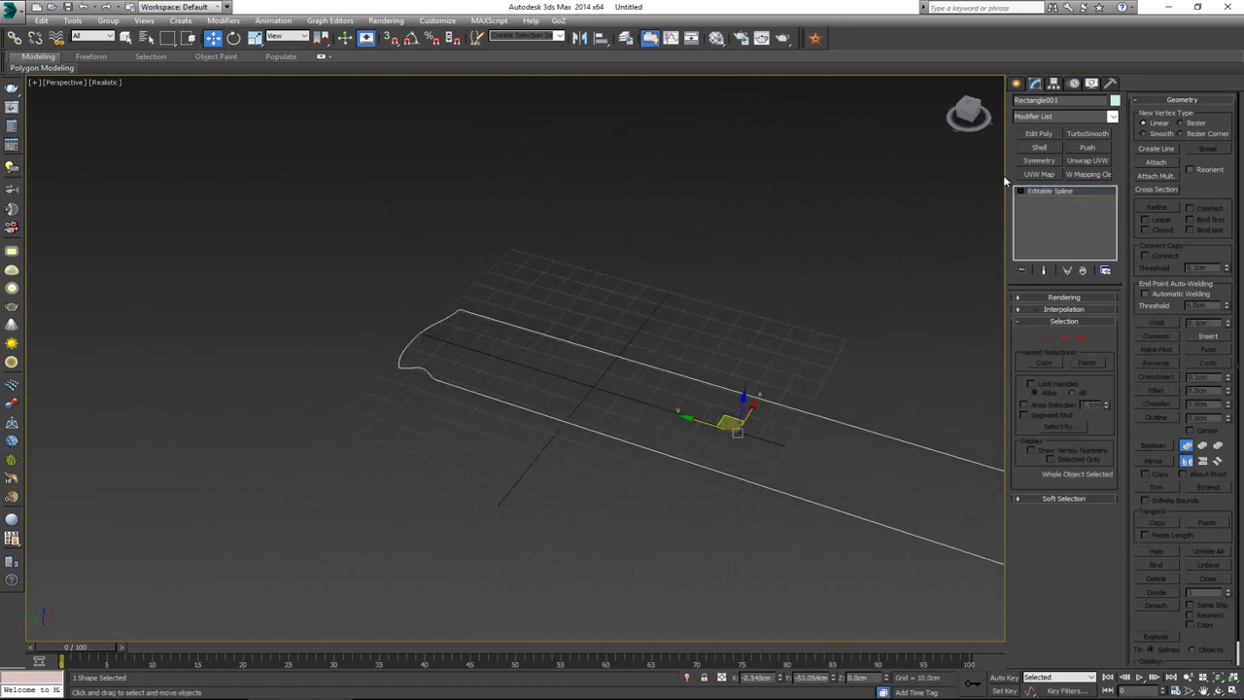
Add an Extrude modifier to the open spline with an amount of 191.5 cm
click(1048, 138)
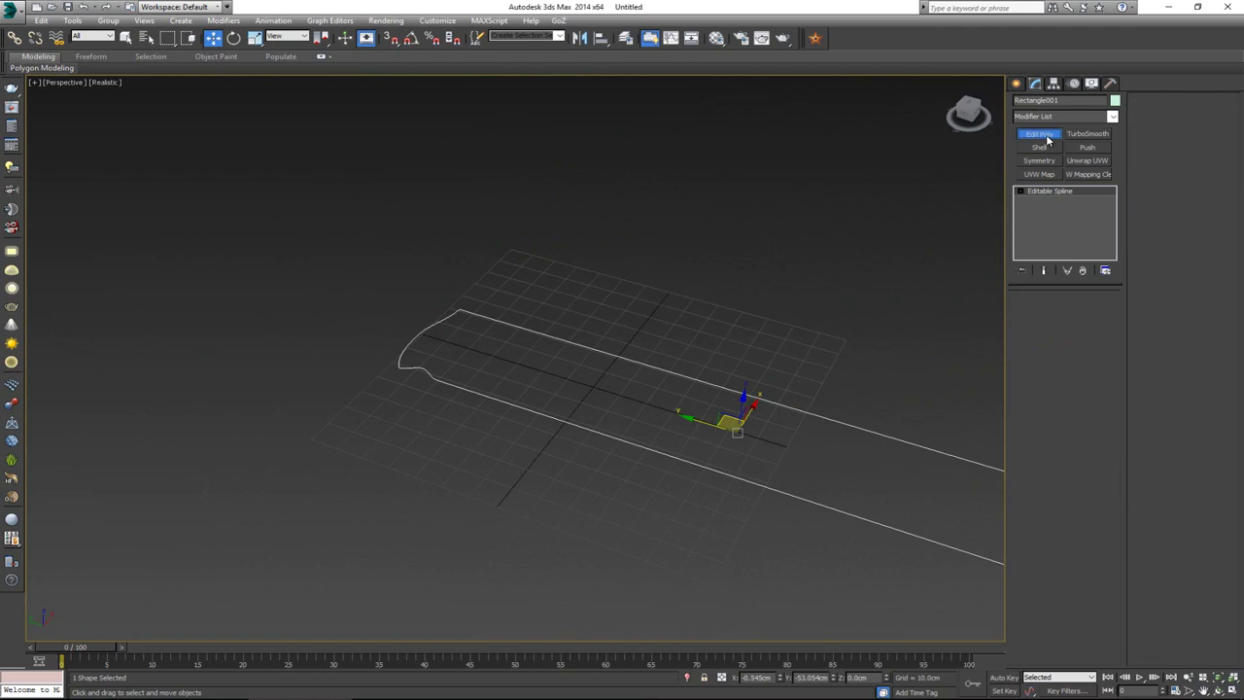
key(ctrl+z)
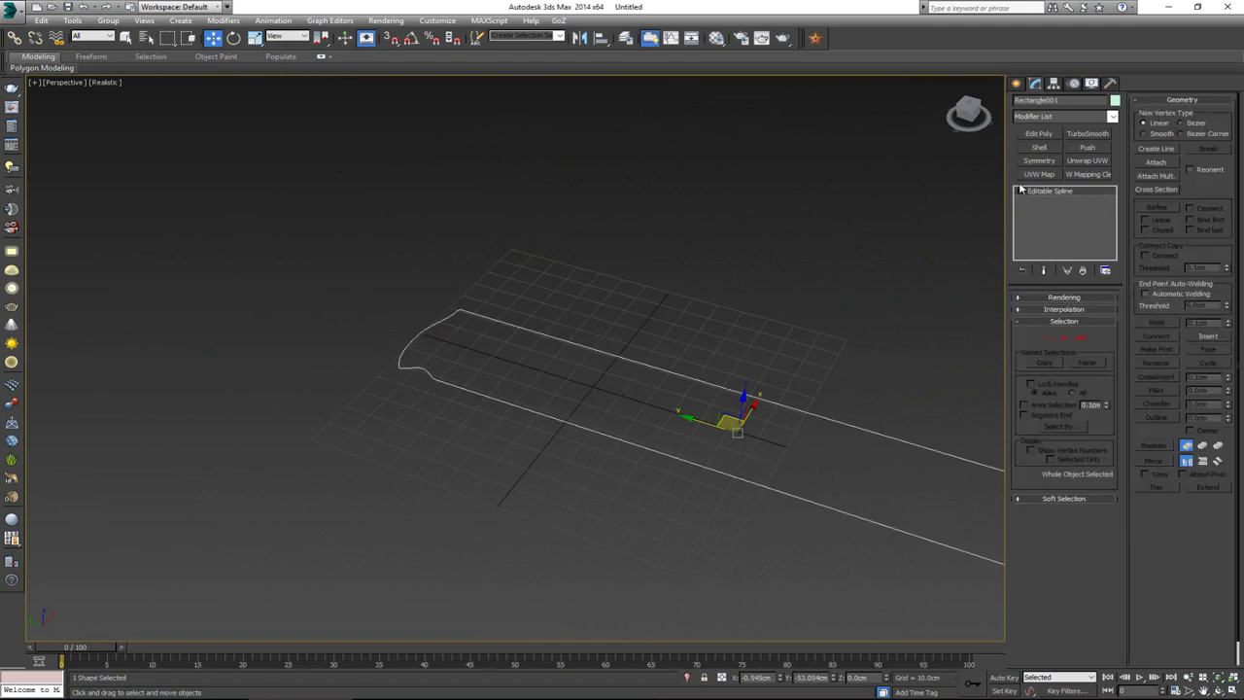
click(1054, 117)
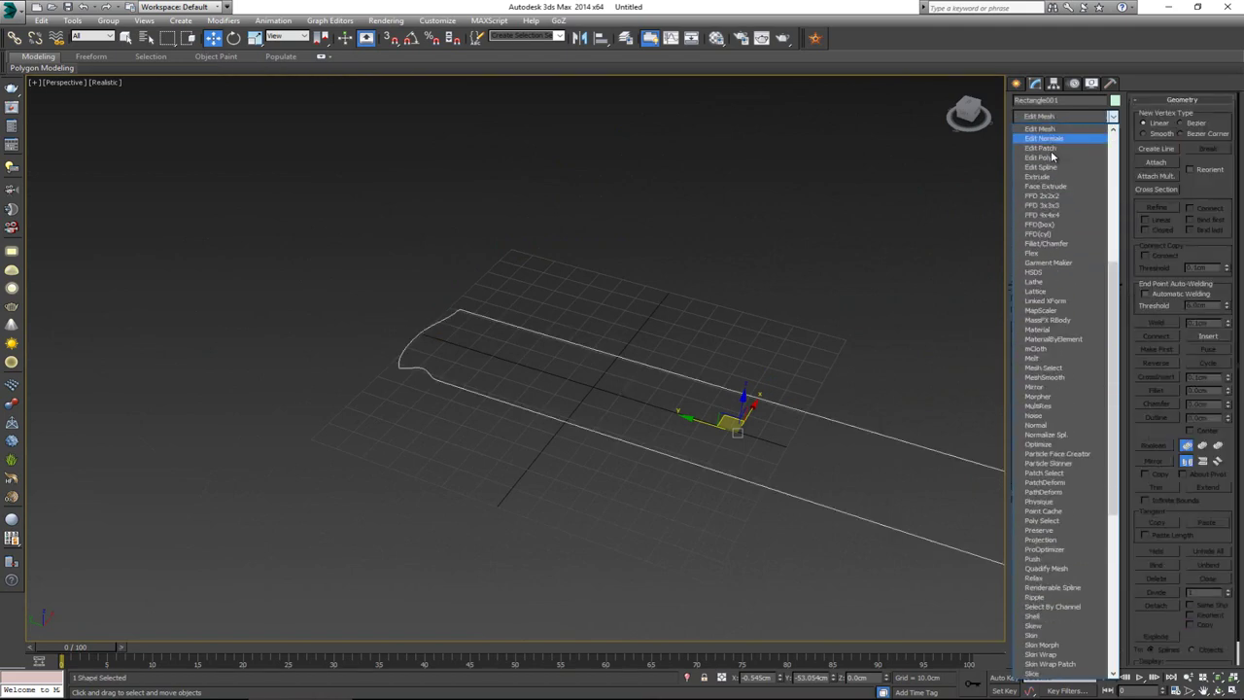
click(1038, 176)
drag(1103, 314, 1086, 109)
middle_drag(640, 307, 637, 452)
key(z)
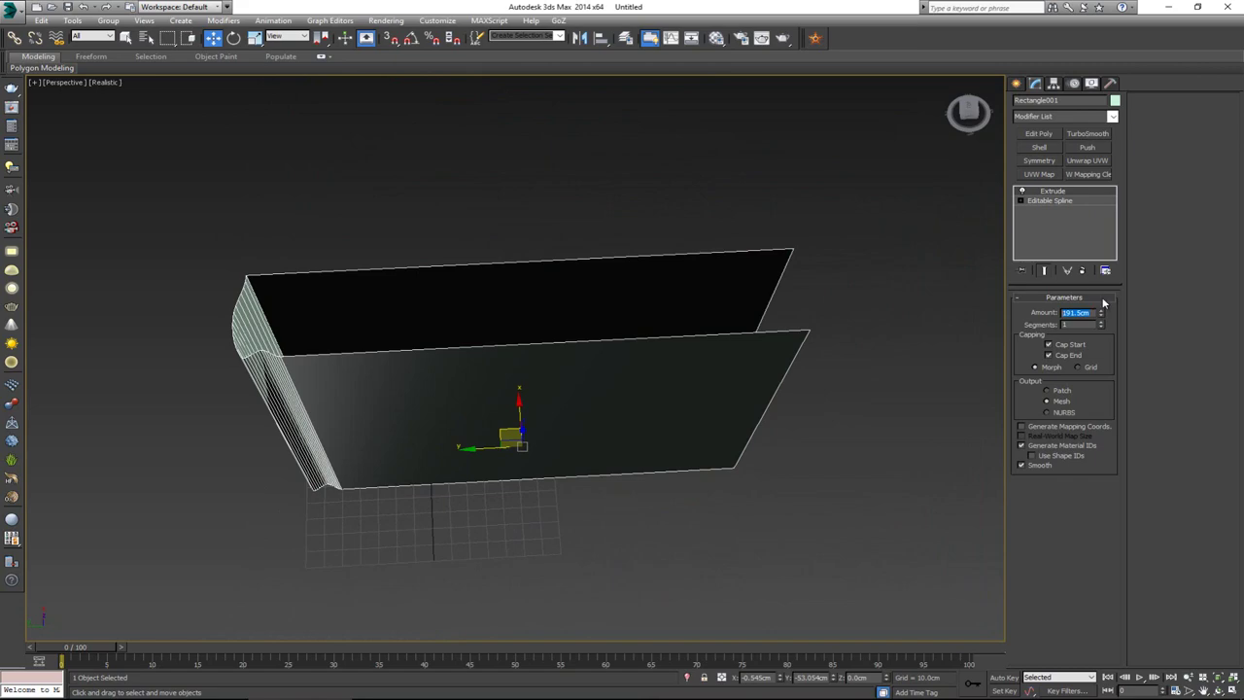
Examine the extruded cover from several angles in the Perspective view and from the Top view
alt+middle_drag(815, 323, 616, 262)
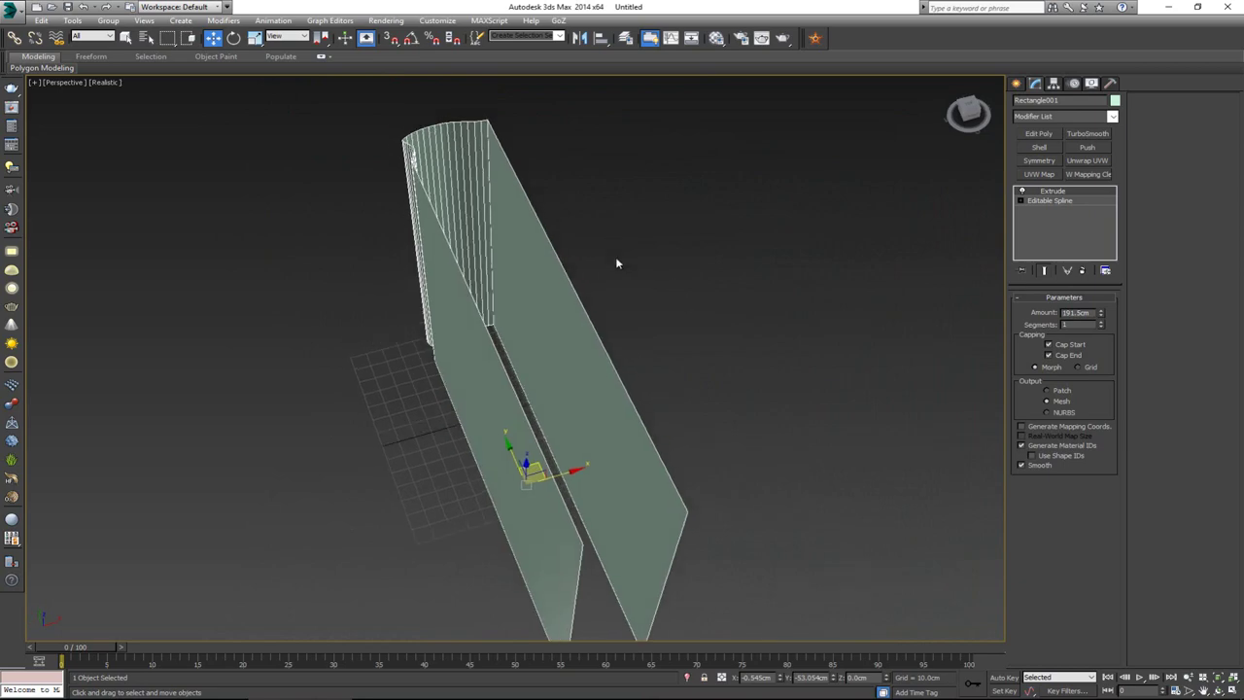
key(alt+w)
middle_drag(383, 153, 383, 195)
key(alt+w)
middle_drag(471, 167, 483, 226)
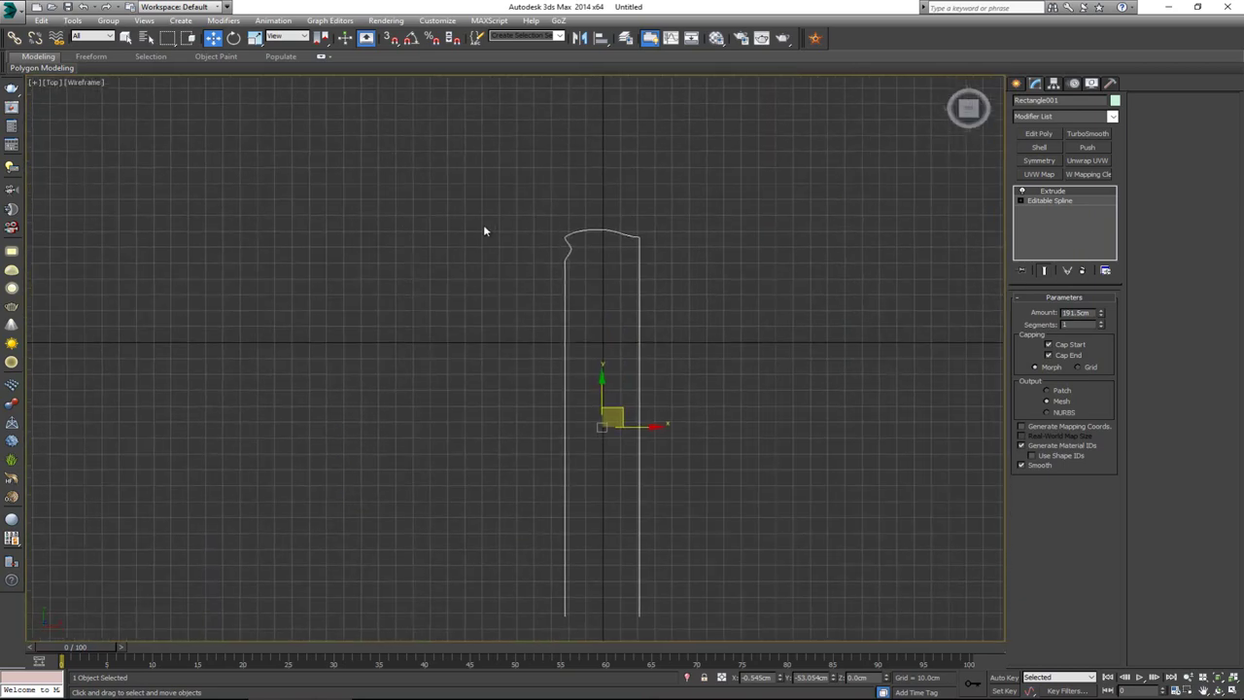
key(alt+w)
middle_click(856, 536)
key(alt+w)
alt+middle_drag(437, 316, 580, 307)
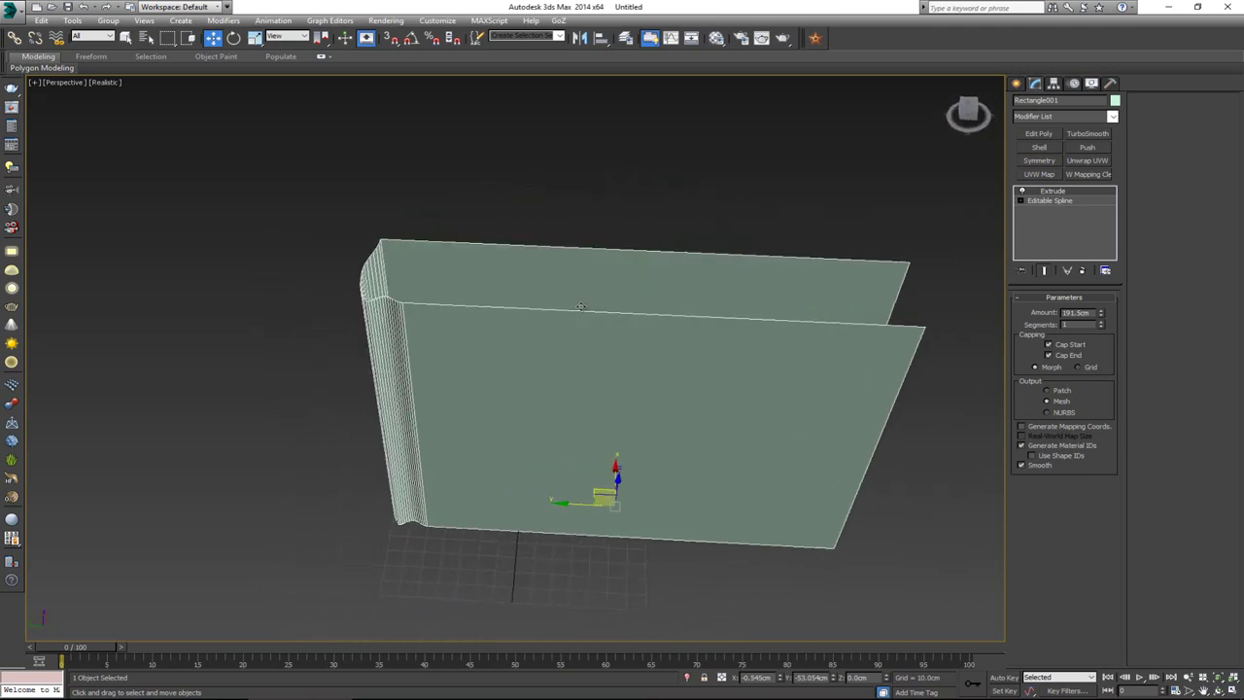
Mirror the extruded cover with a Symmetry modifier on the X axis, with Flip enabled
click(1040, 159)
alt+middle_drag(772, 234, 607, 255)
key(alt+w)
middle_click(273, 239)
key(alt+w)
scroll(483, 168, up, 2)
middle_drag(483, 168, 507, 244)
click(1039, 333)
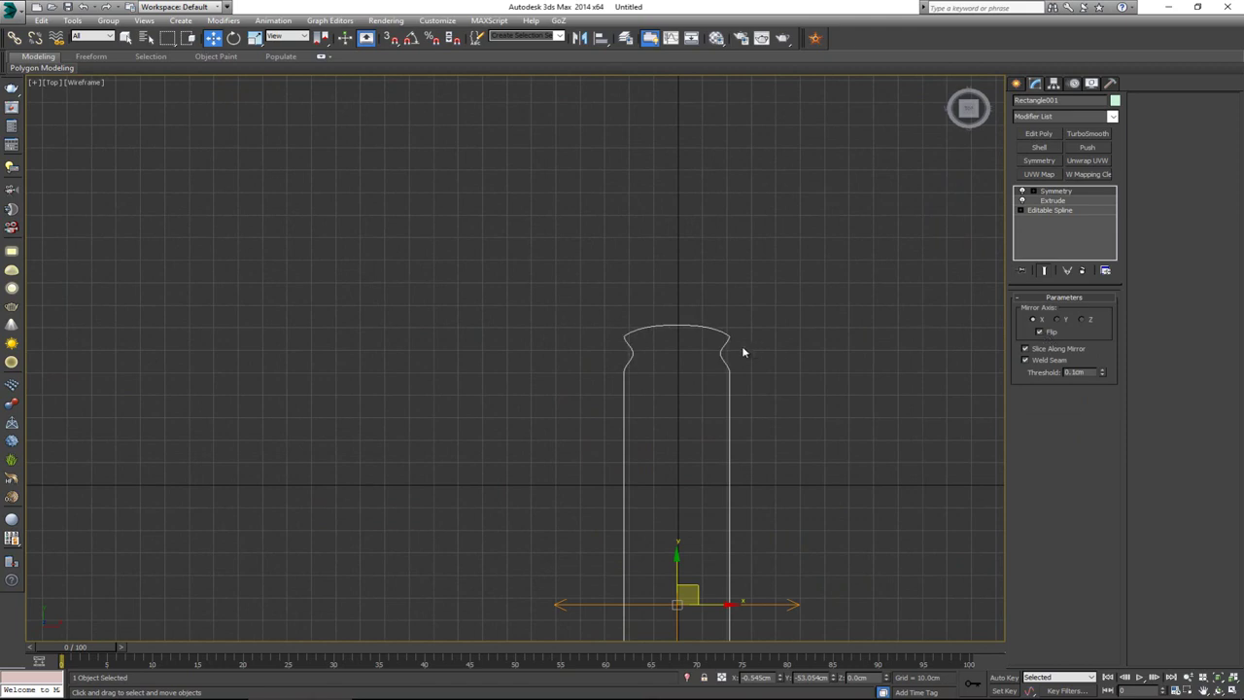
Compare the mirrored cover profile in the Top view with the book spines in the reference photo Books_02
middle_drag(744, 352, 696, 276)
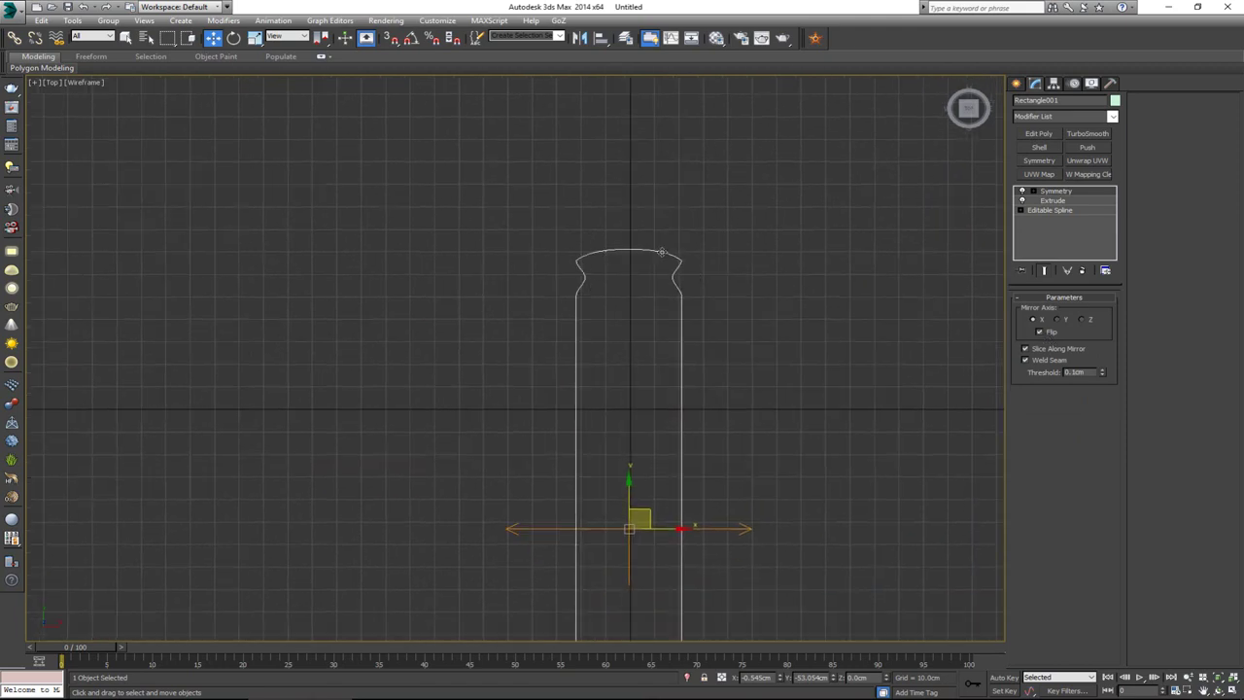
middle_drag(638, 322, 620, 311)
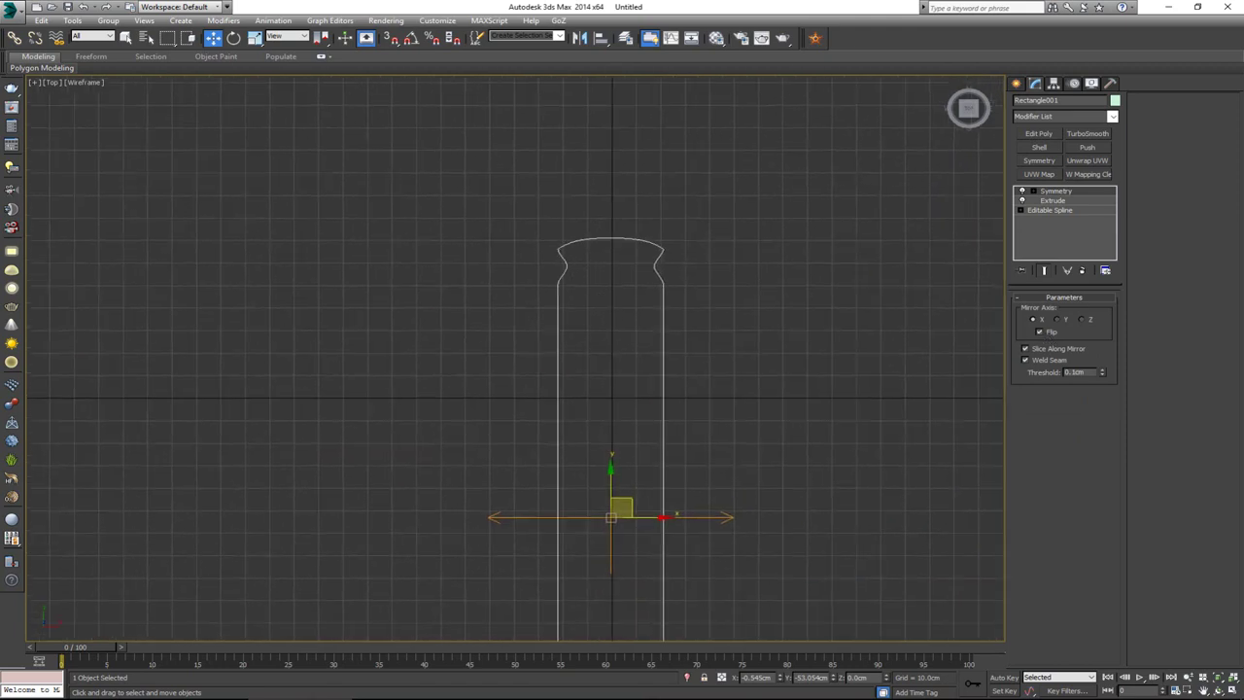
drag(0, 118, 385, 117)
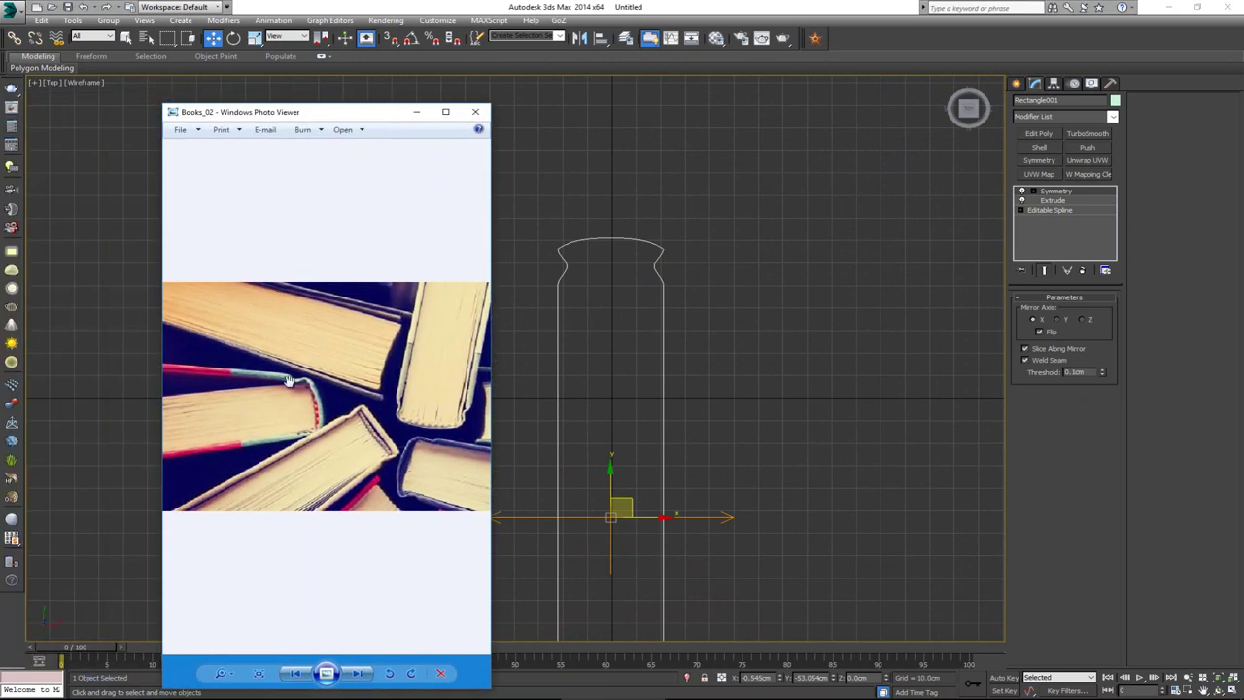
drag(361, 115, 0, 114)
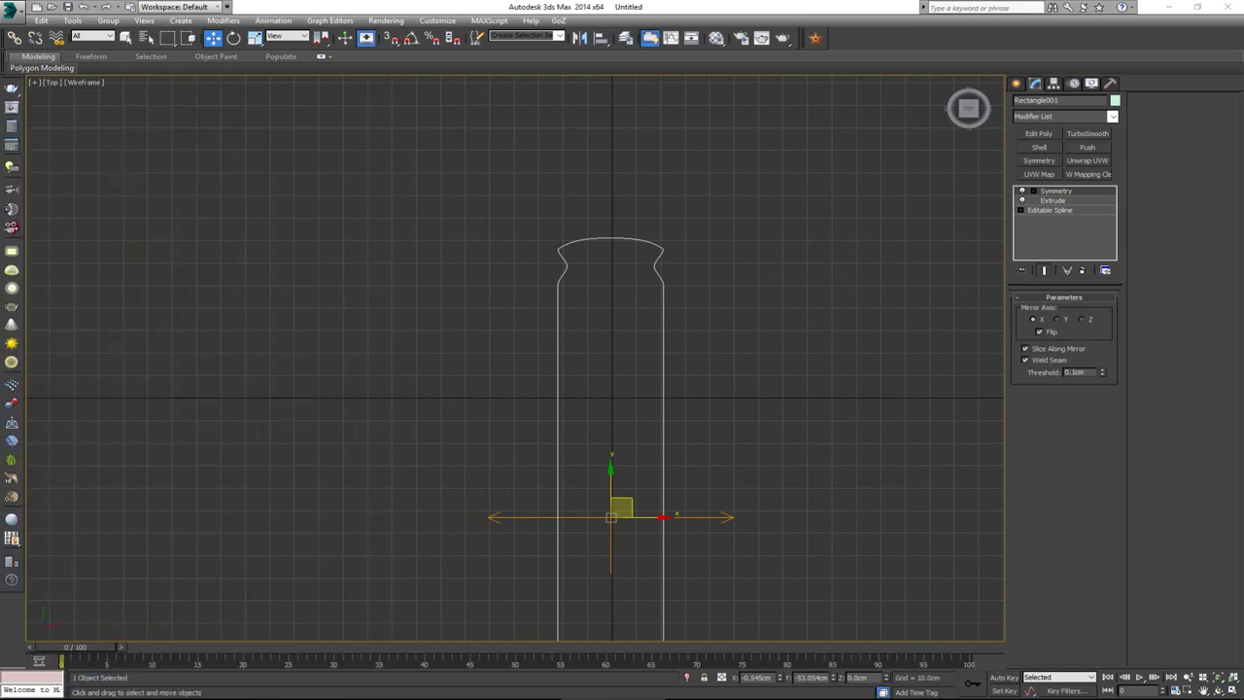
Examine the mesh density of the mirrored spine and its hinge grooves up close in the Perspective view
key(alt+w)
right_click(787, 431)
key(alt+w)
alt+middle_drag(632, 254, 815, 232)
middle_drag(483, 322, 520, 286)
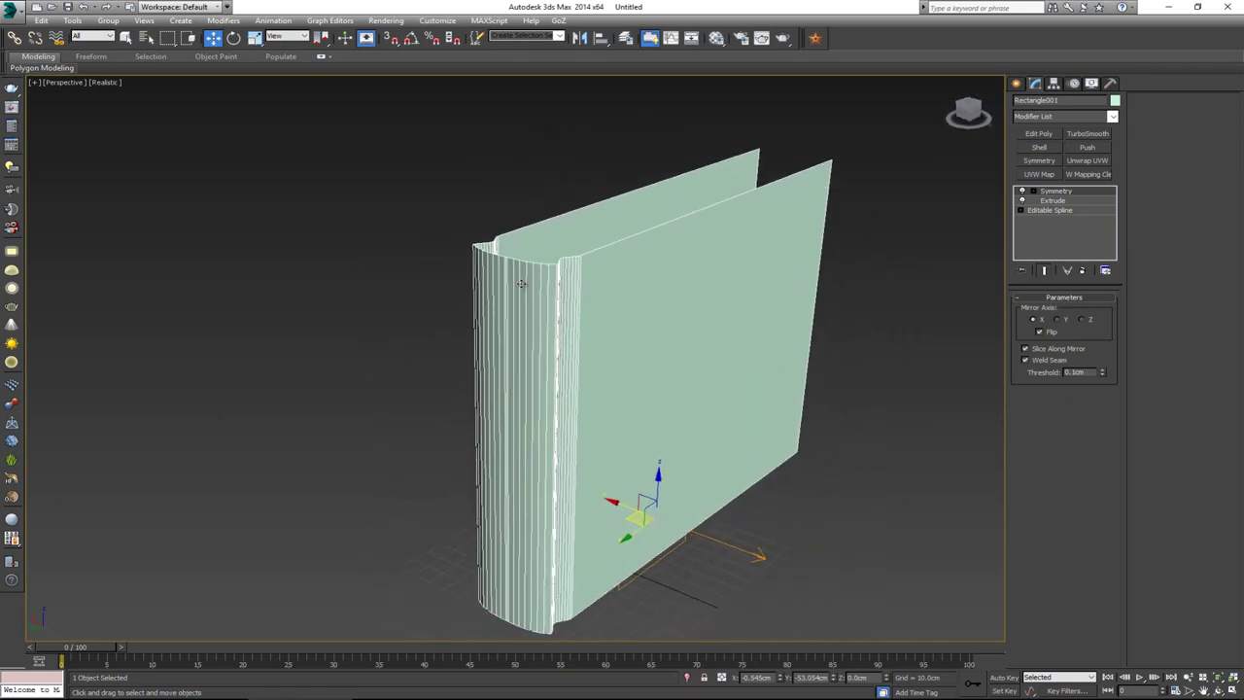
scroll(520, 286, up, 3)
scroll(535, 257, up, 2)
middle_drag(702, 270, 618, 263)
middle_drag(257, 360, 367, 310)
scroll(325, 325, down, 3)
scroll(368, 315, up, 3)
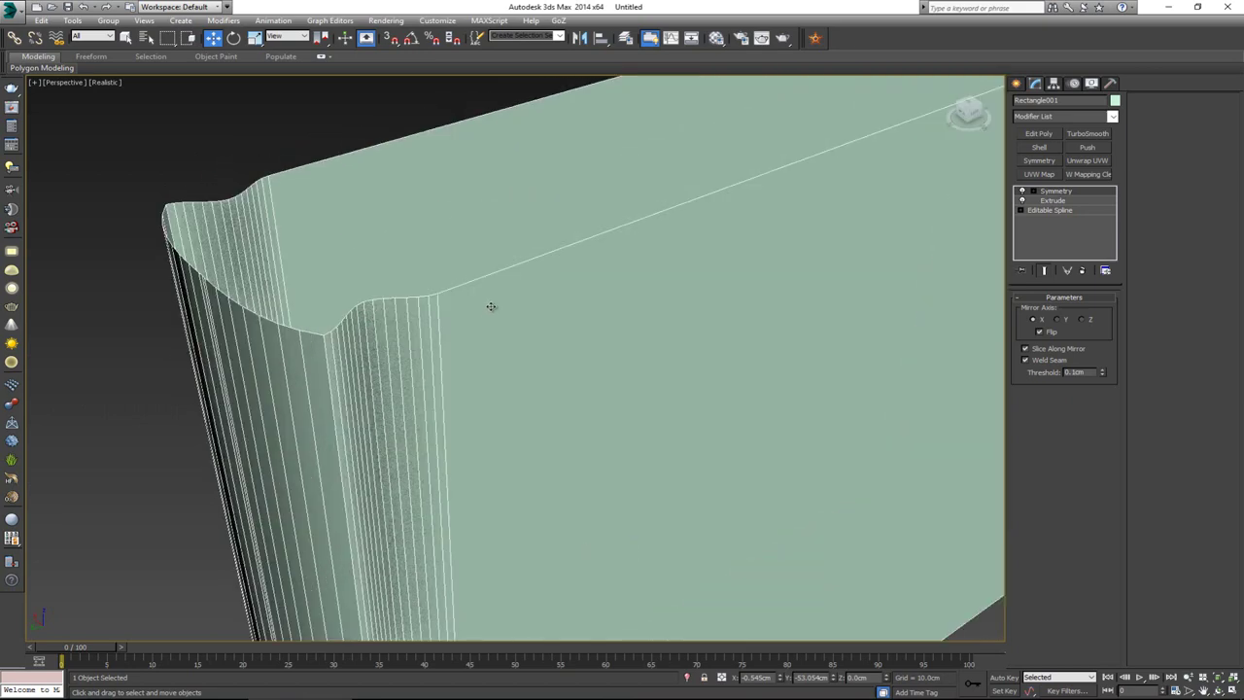
alt+middle_drag(354, 362, 464, 344)
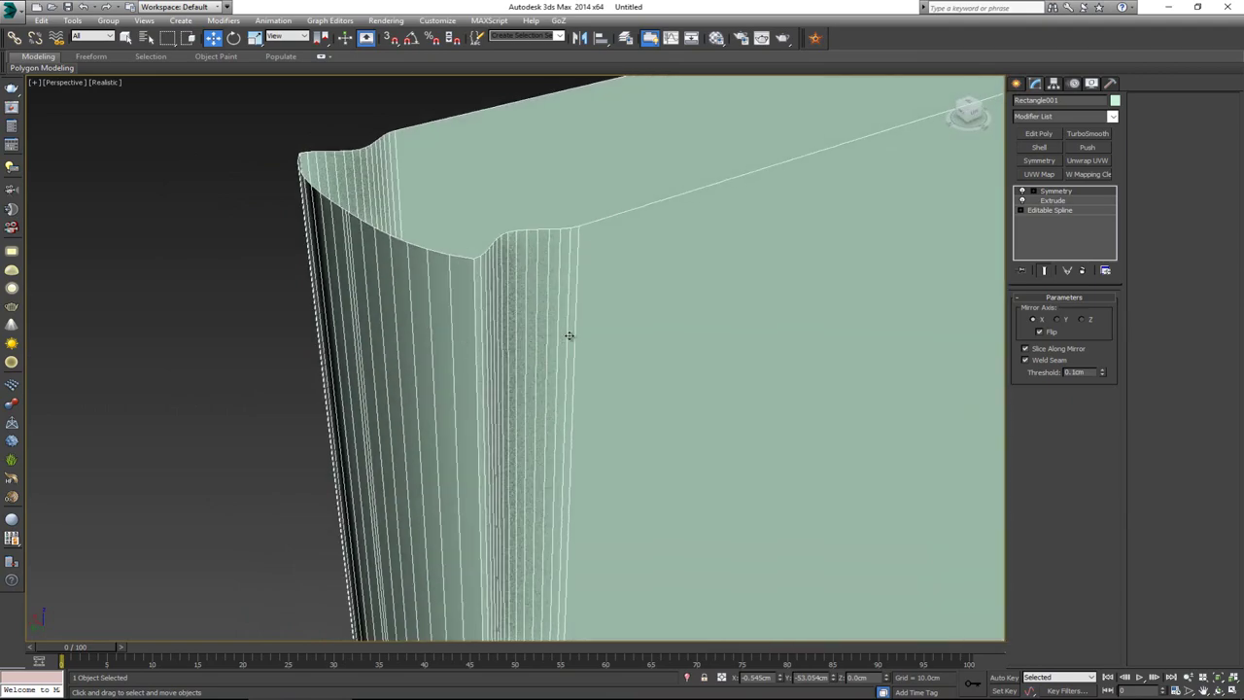
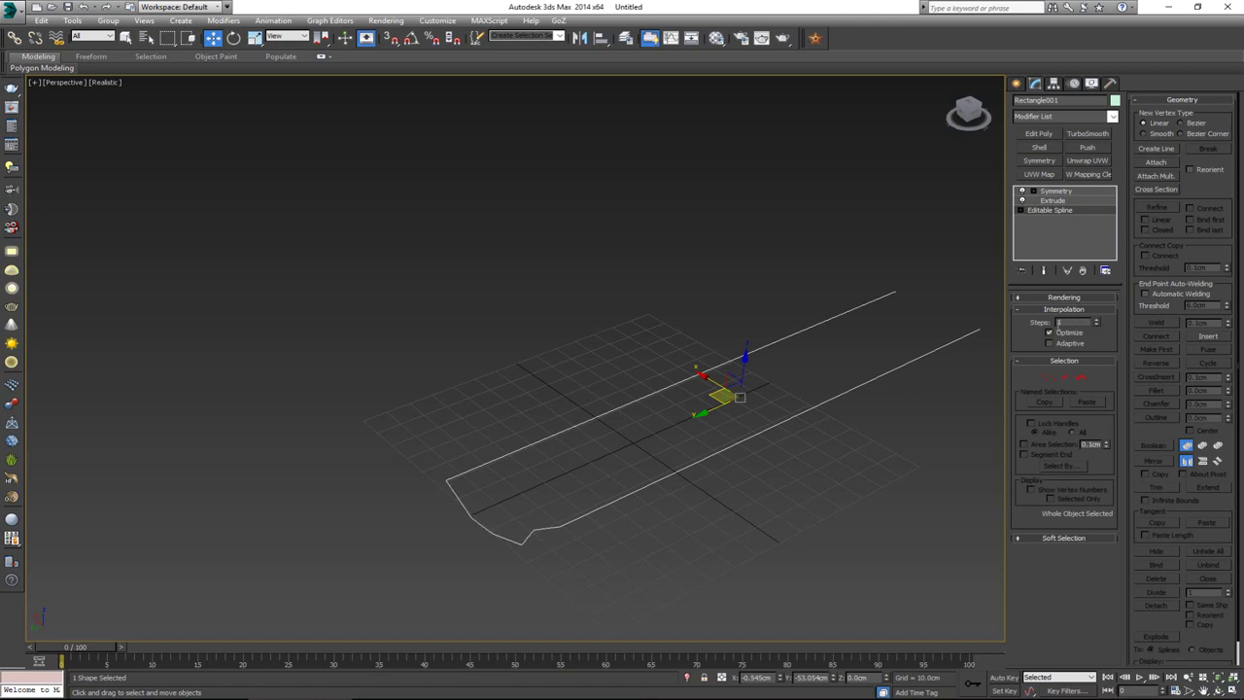
Return from the spline's reduced interpolation steps to the Symmetry modifier and check the simplified spine mesh
click(1052, 200)
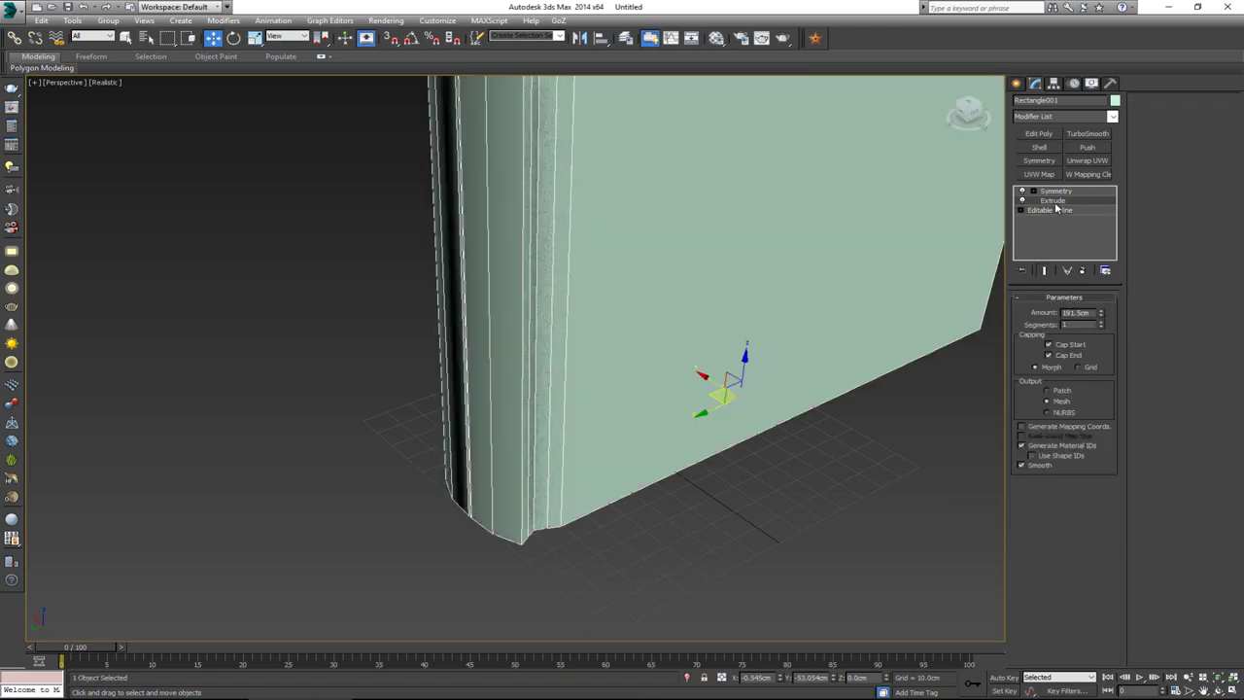
middle_drag(628, 272, 615, 480)
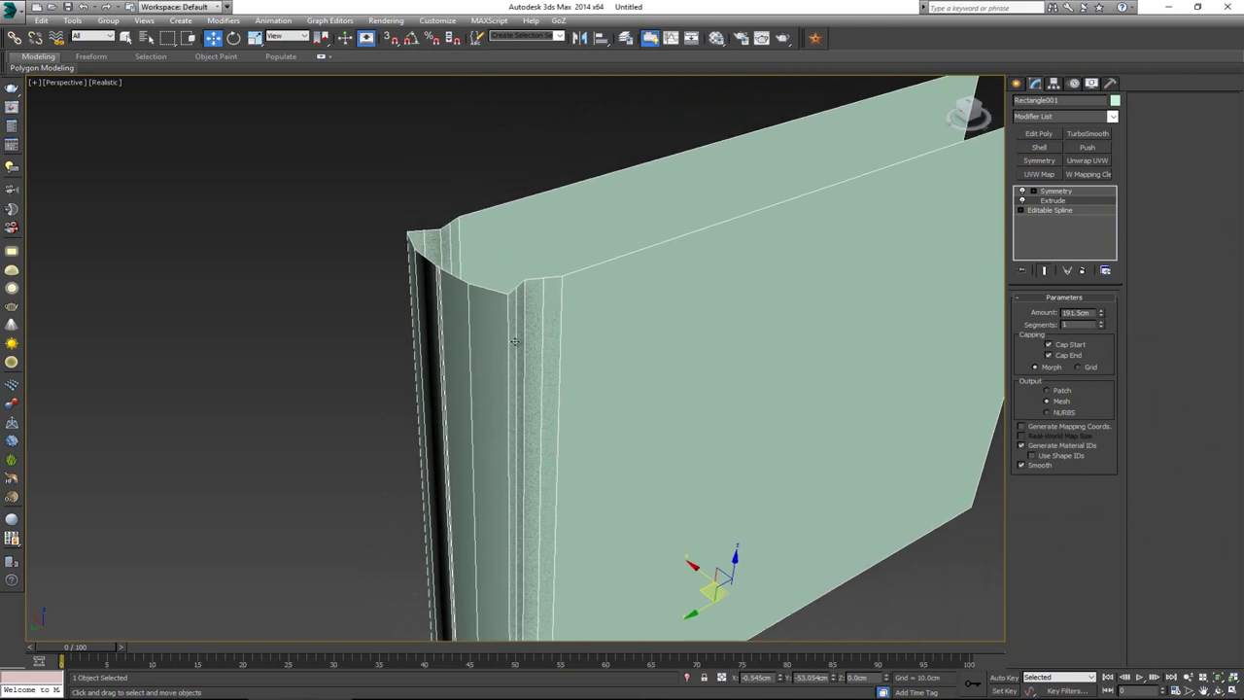
alt+middle_drag(515, 341, 733, 393)
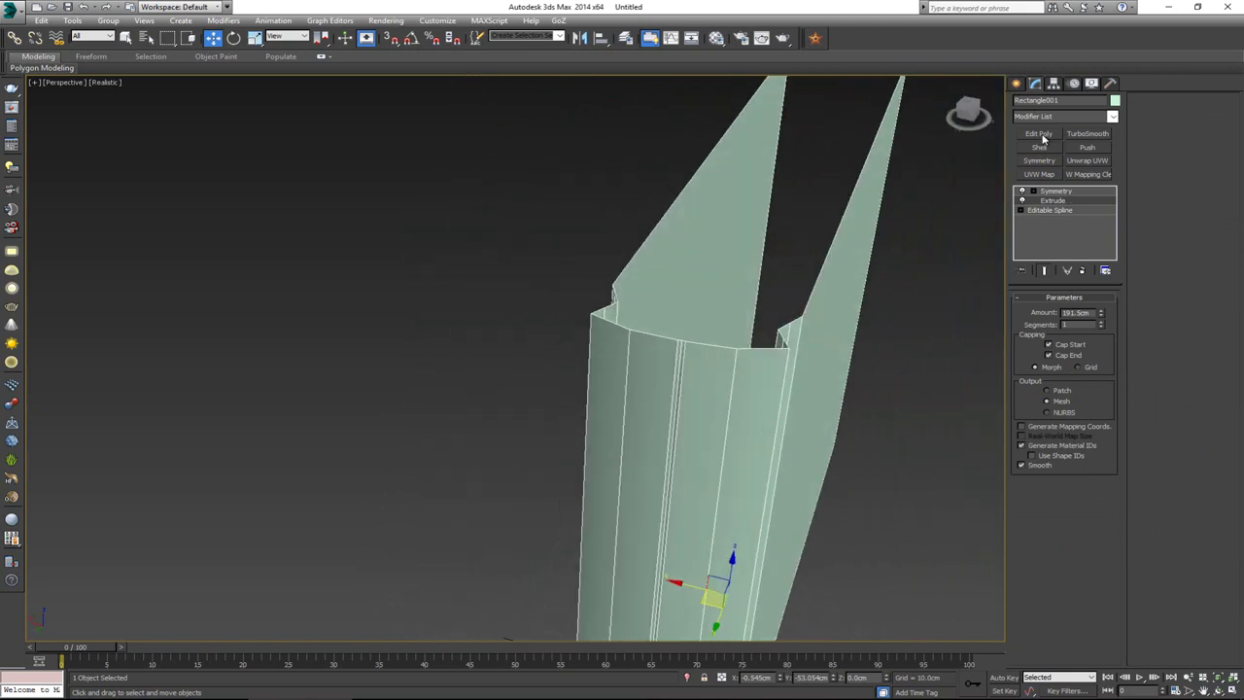
click(1056, 191)
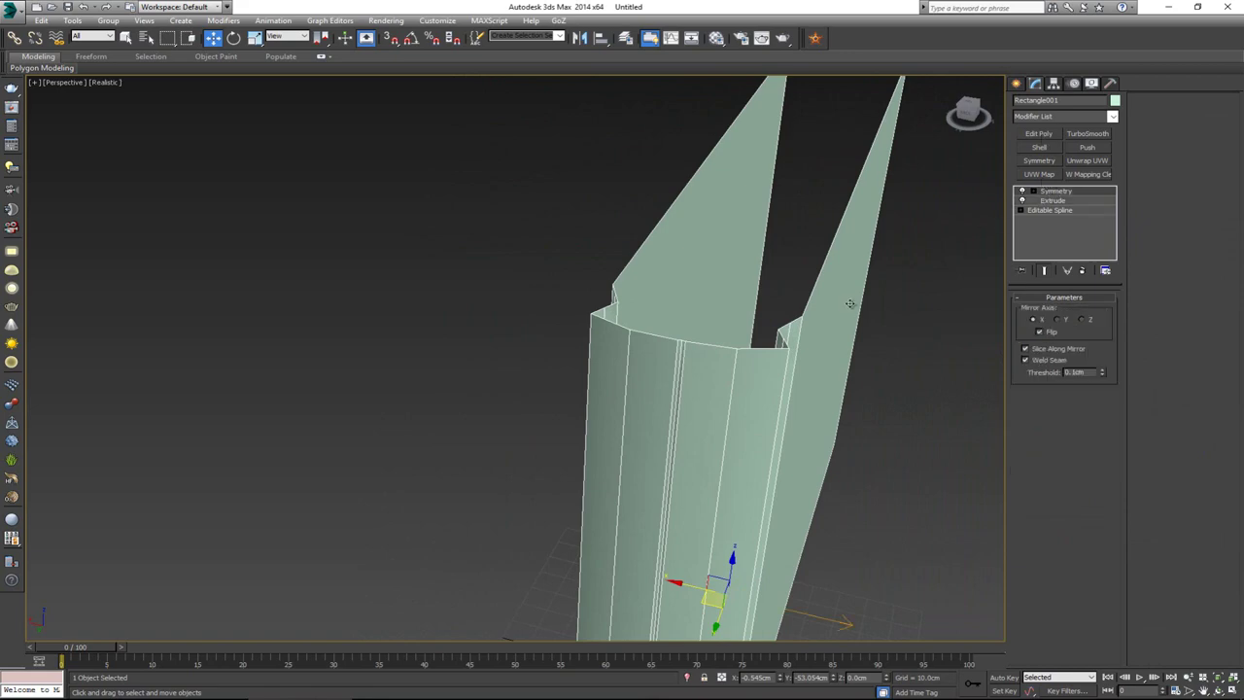
alt+middle_drag(850, 304, 699, 298)
middle_drag(622, 195, 971, 187)
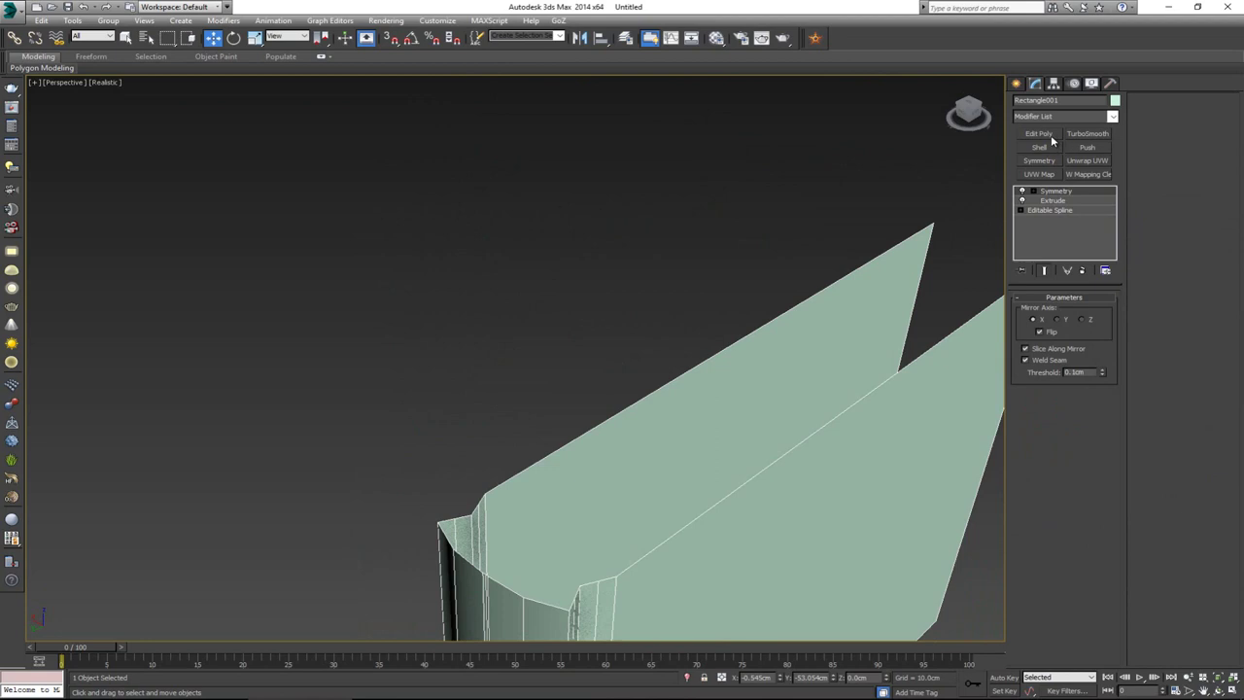
Add an Edit Poly modifier and remove the two extra vertical edges on either side of the spine's centre edge
click(1038, 136)
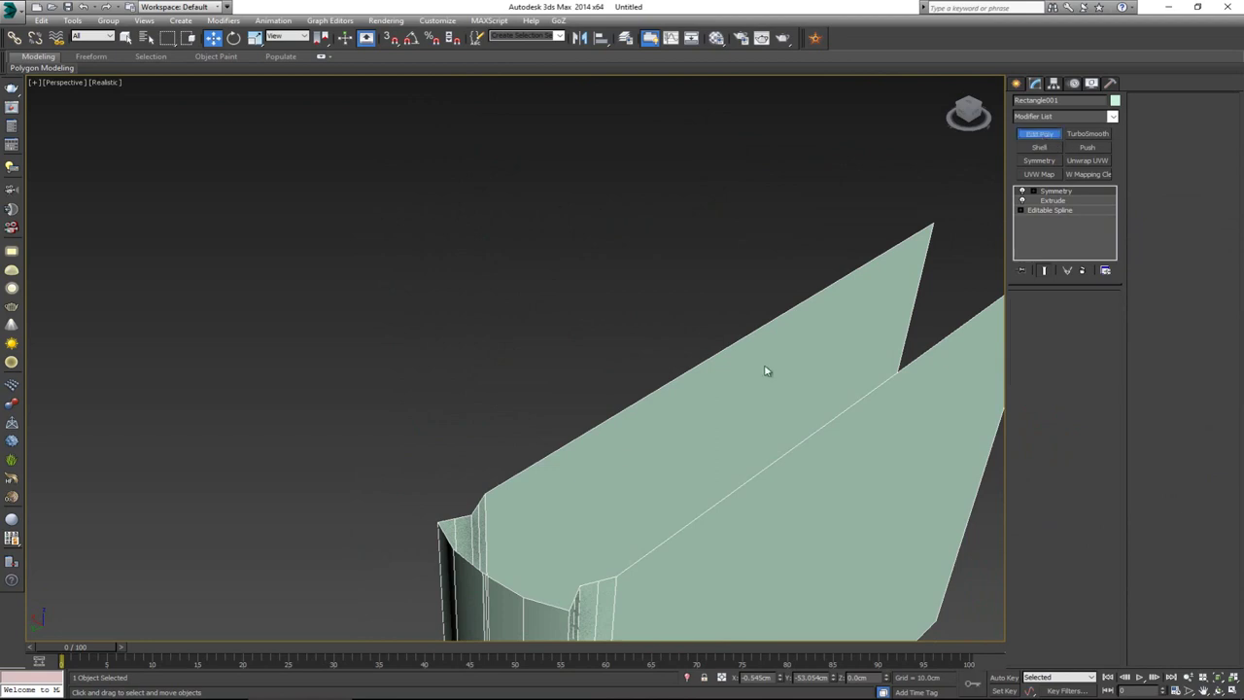
alt+middle_drag(766, 369, 577, 372)
key(2)
click(532, 375)
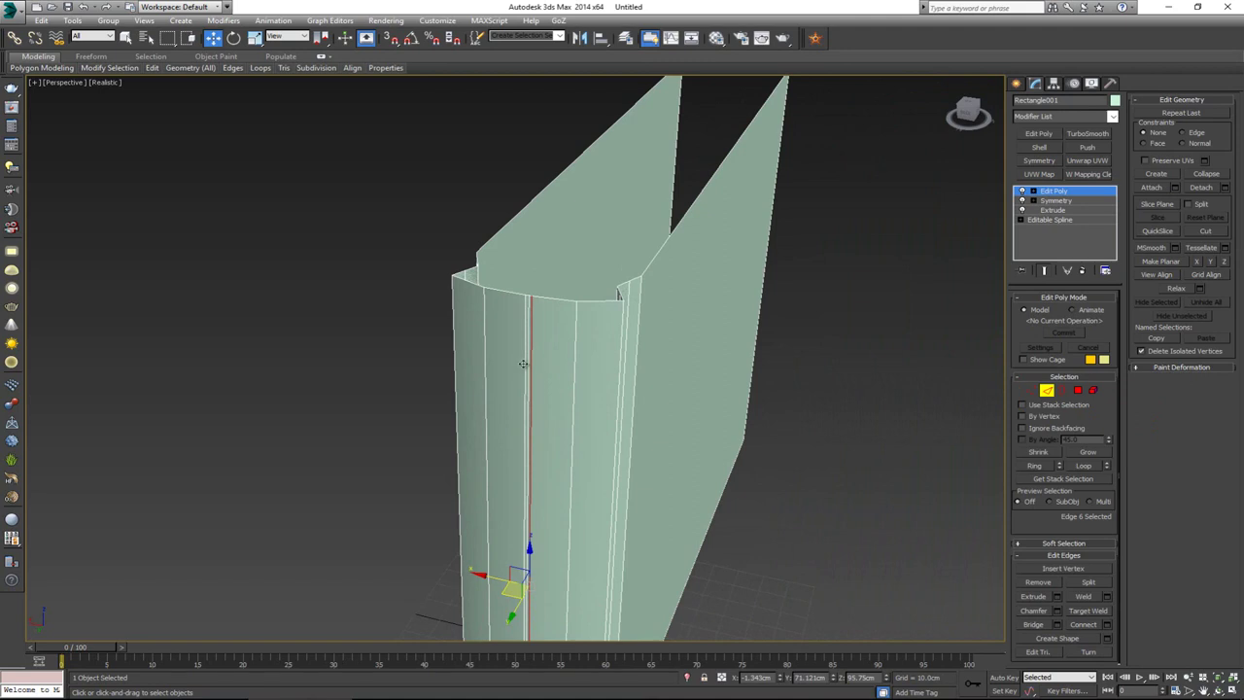
ctrl+click(523, 364)
alt+middle_drag(720, 410, 618, 405)
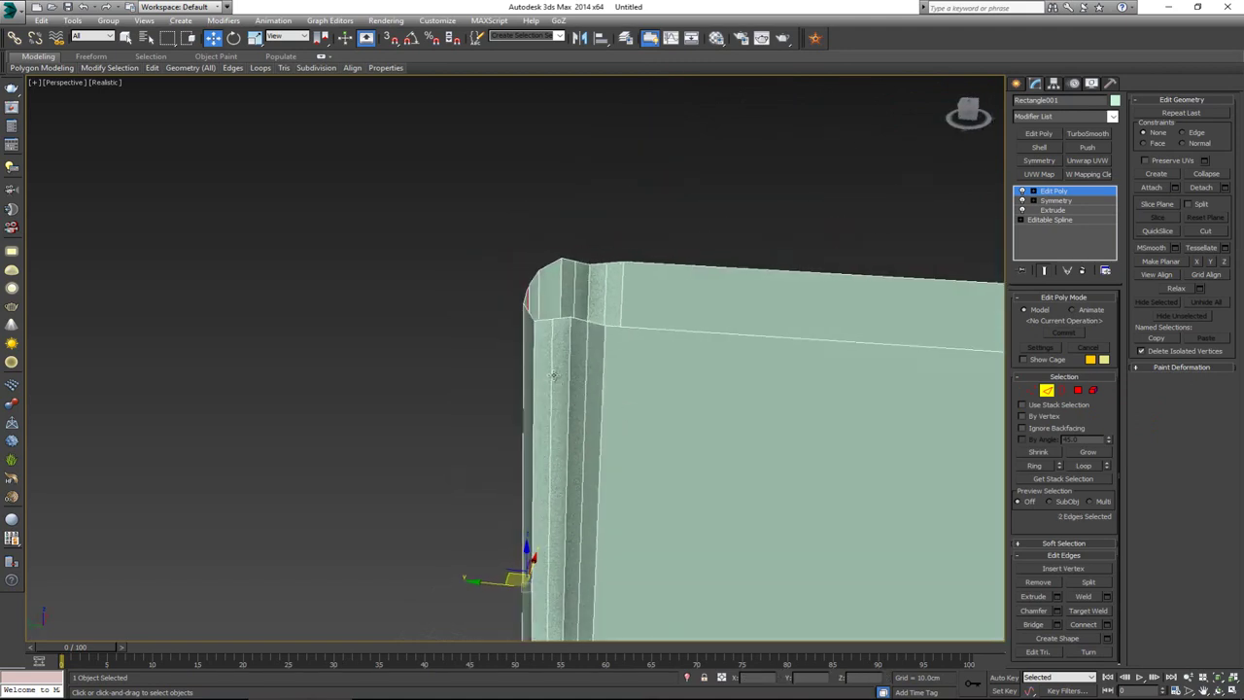
alt+middle_drag(750, 372, 857, 399)
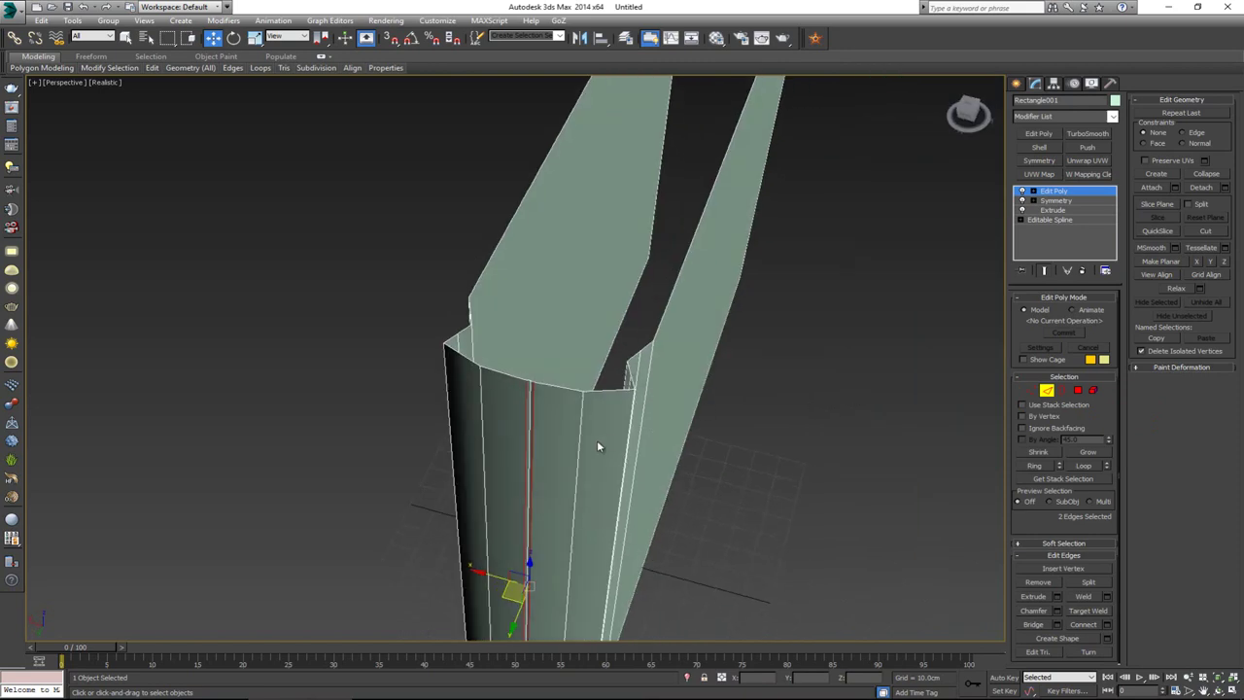
right_click(532, 438)
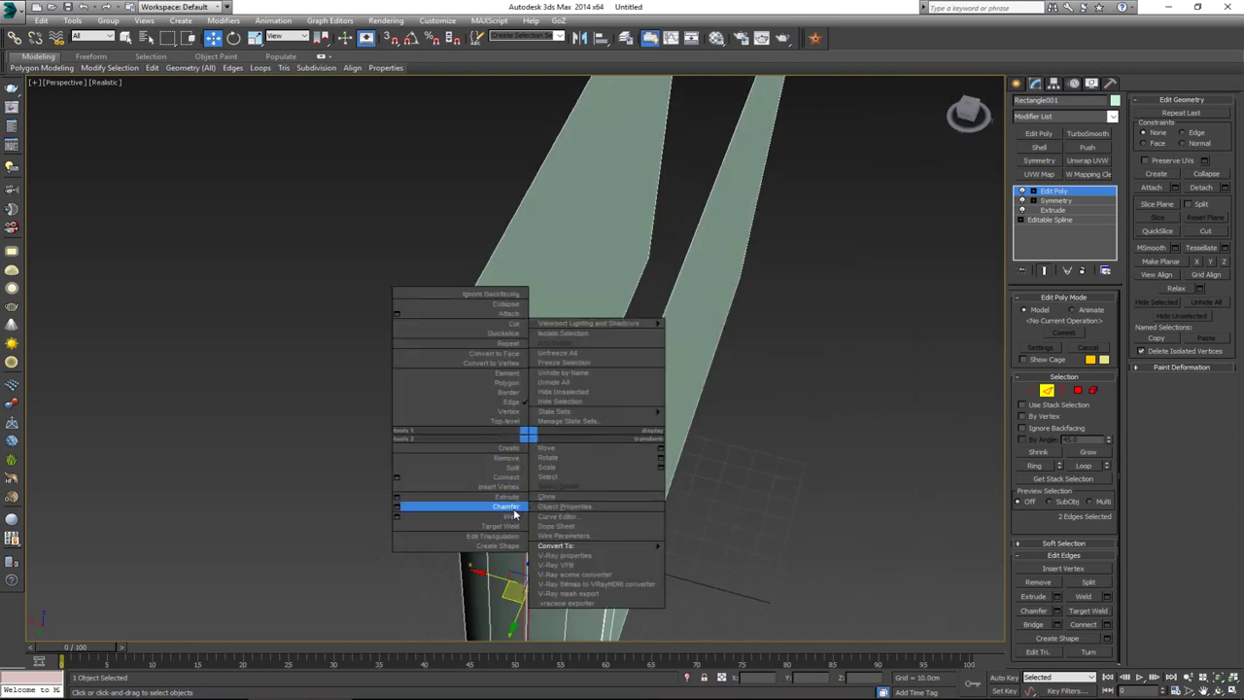
click(516, 460)
middle_drag(547, 473, 547, 427)
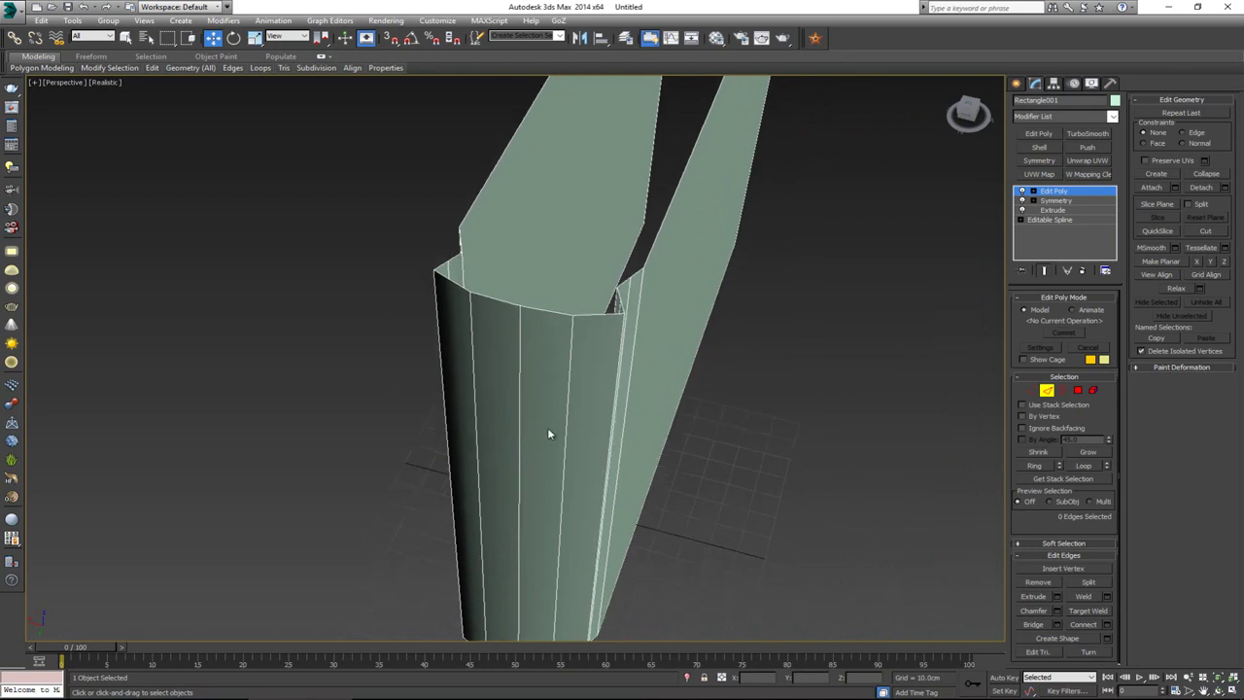
click(1053, 390)
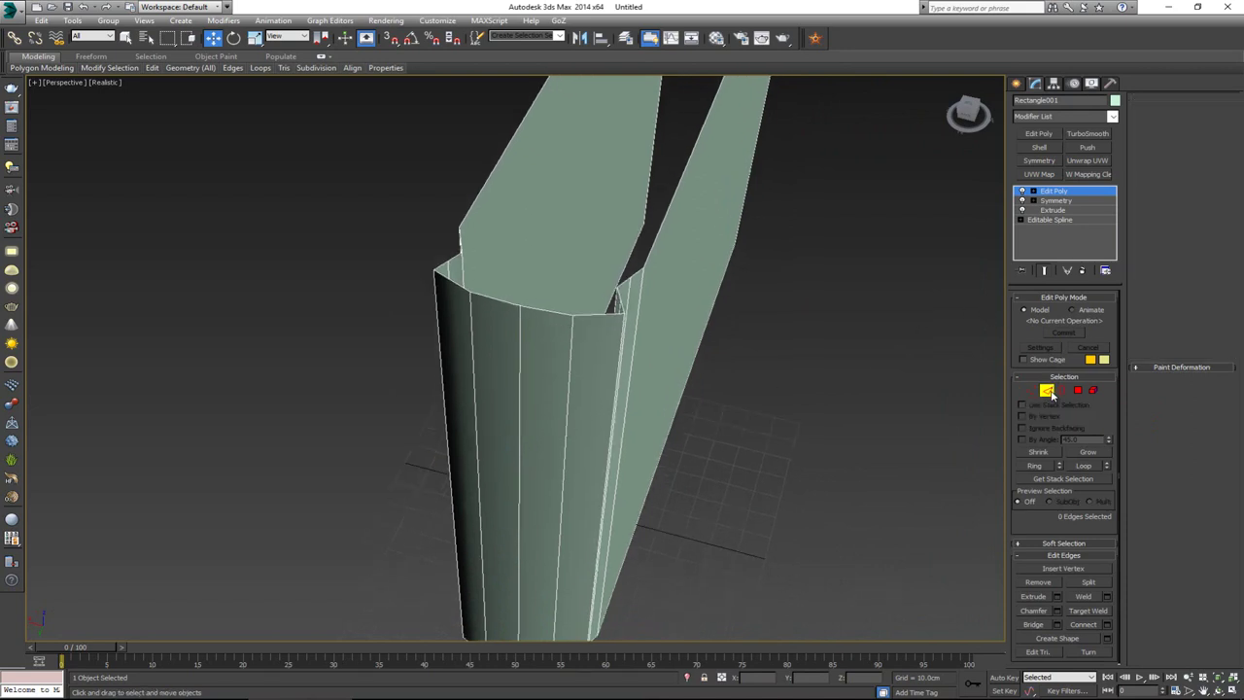
Add a TurboSmooth modifier to the cover, check the smoothed spine, and switch the modifier's effect off
middle_drag(694, 258, 650, 321)
scroll(674, 311, down, 3)
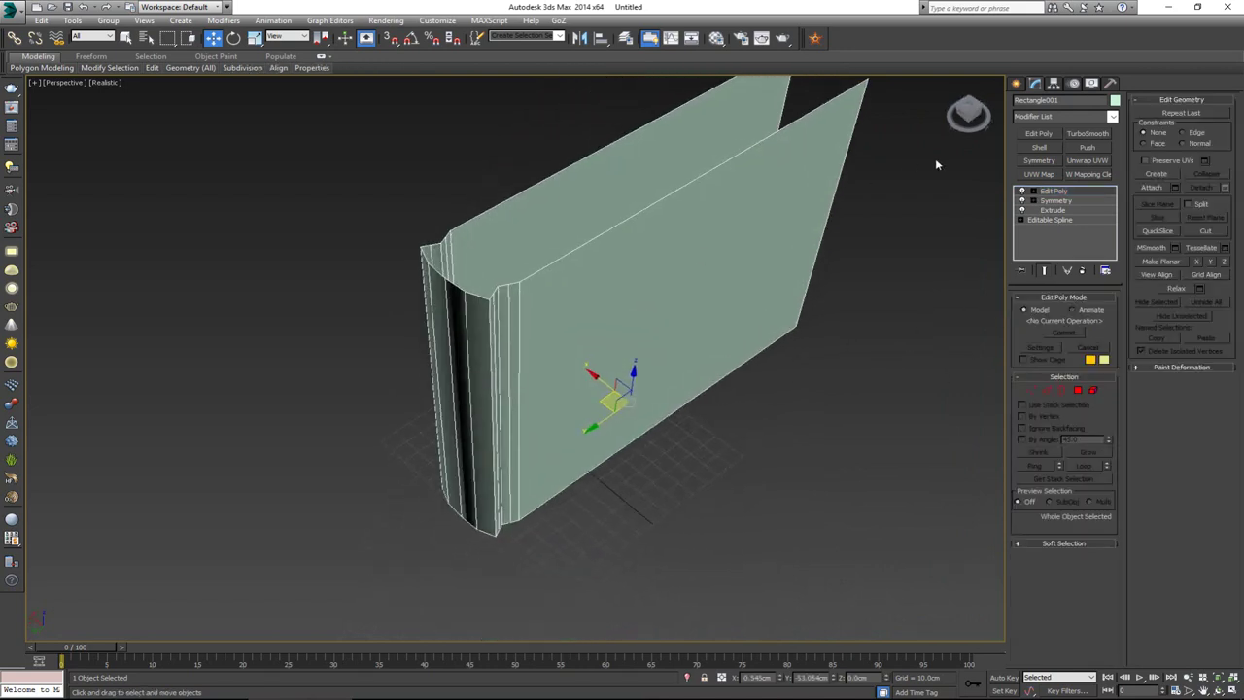
click(1086, 134)
alt+middle_drag(621, 506, 657, 414)
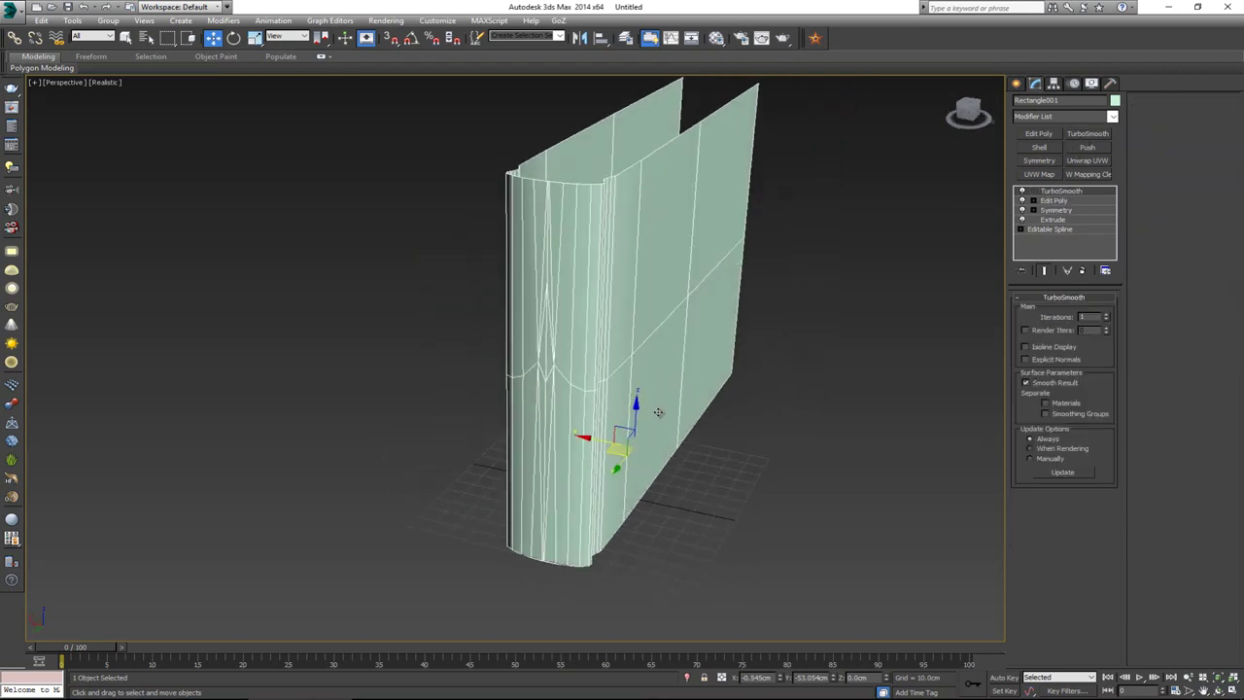
click(1021, 191)
alt+middle_drag(517, 435, 523, 434)
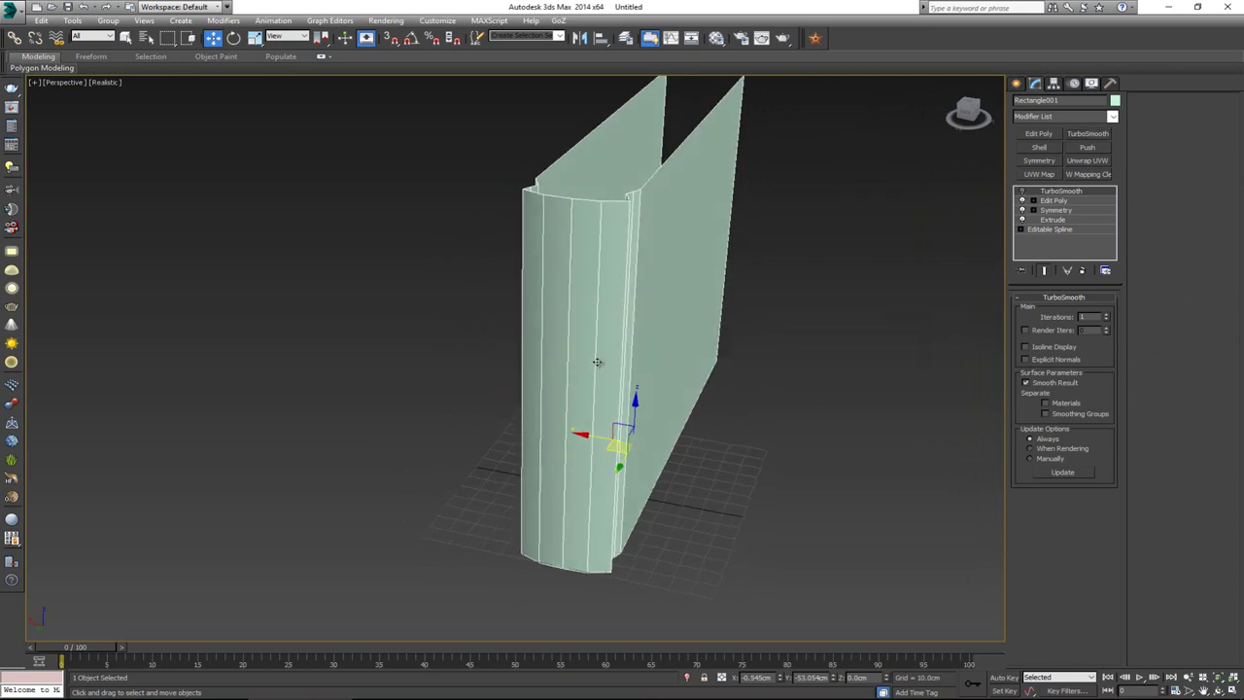
Examine the Edit Poly vertices at the upper and lower ends of the spine's centre edge up close
click(1064, 201)
key(1)
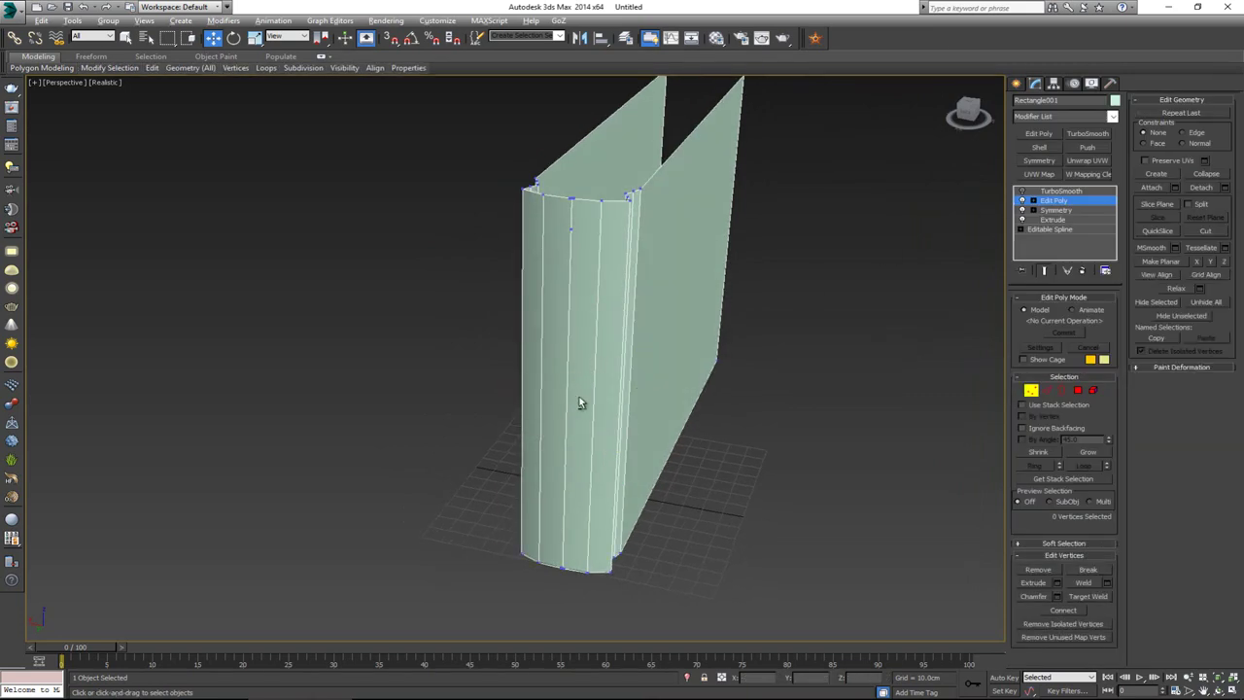
alt+middle_drag(580, 397, 591, 394)
click(592, 225)
scroll(603, 254, up, 2)
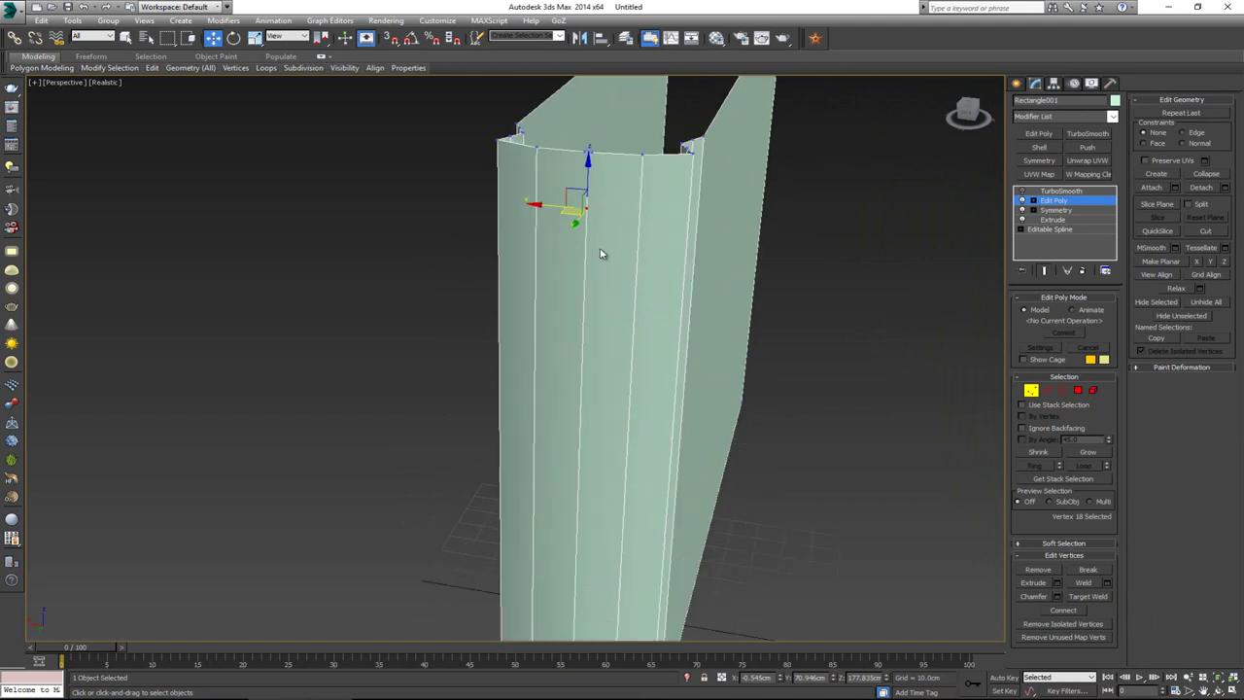
scroll(612, 237, up, 3)
alt+middle_drag(603, 236, 632, 254)
scroll(636, 251, down, 3)
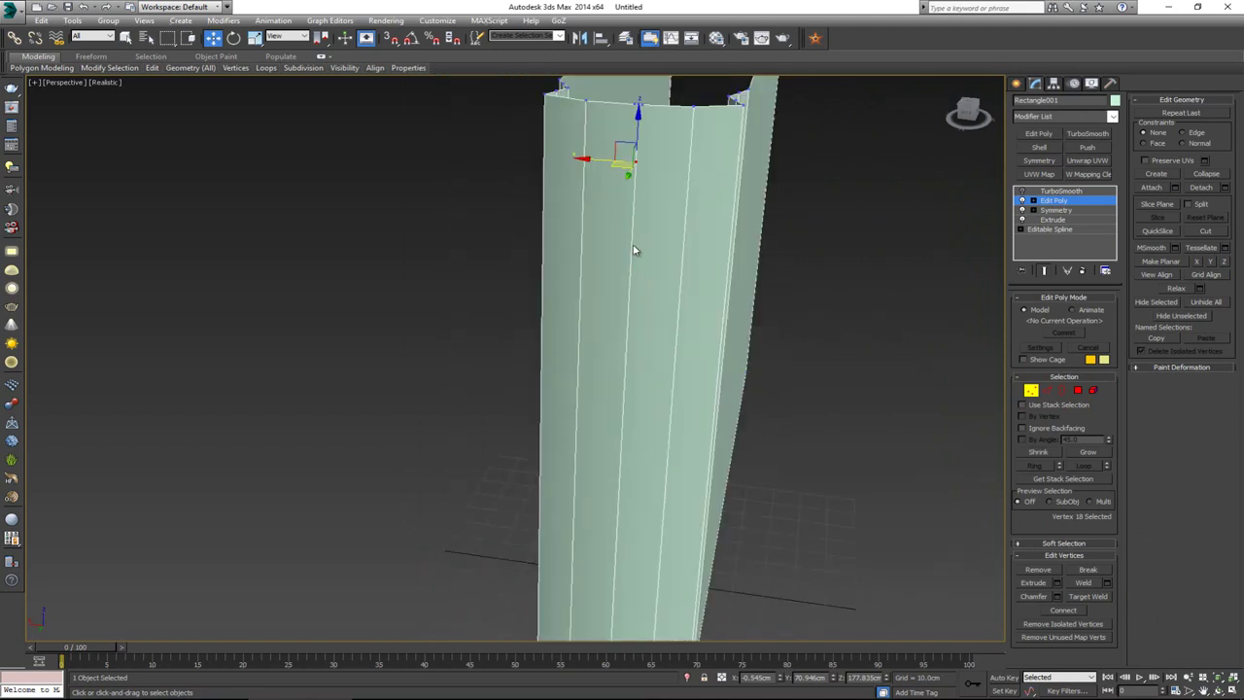
middle_drag(627, 506, 643, 387)
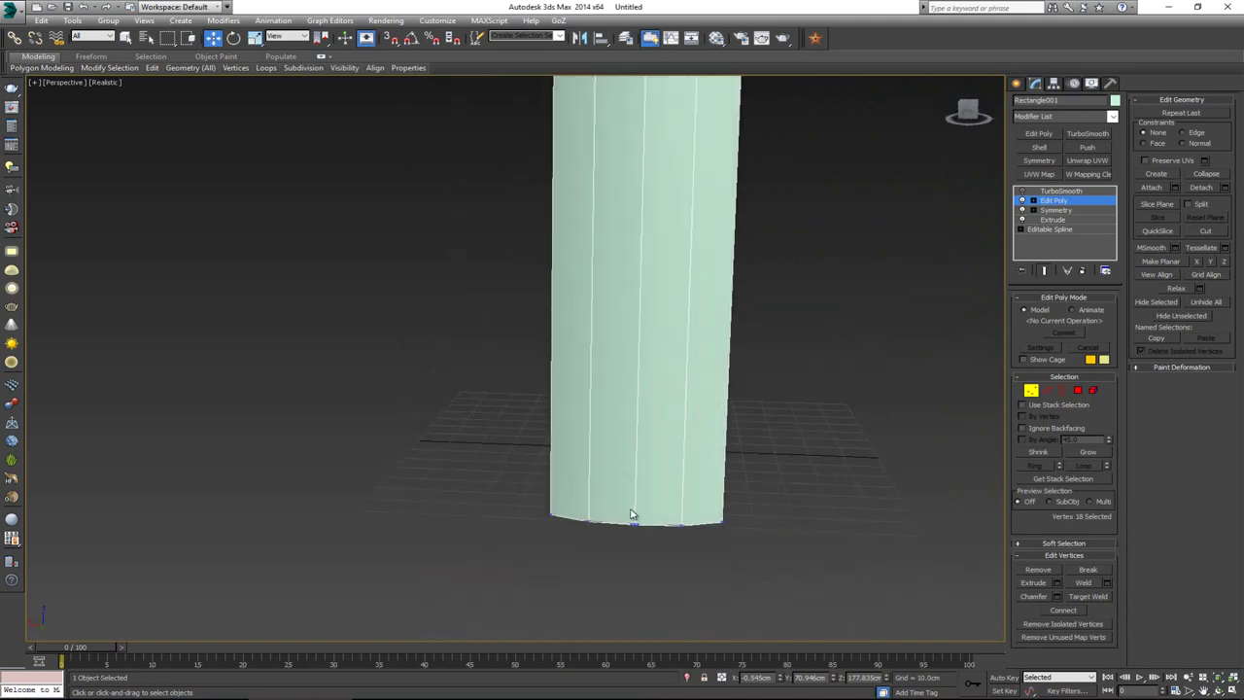
scroll(633, 513, up, 5)
middle_drag(667, 575, 669, 455)
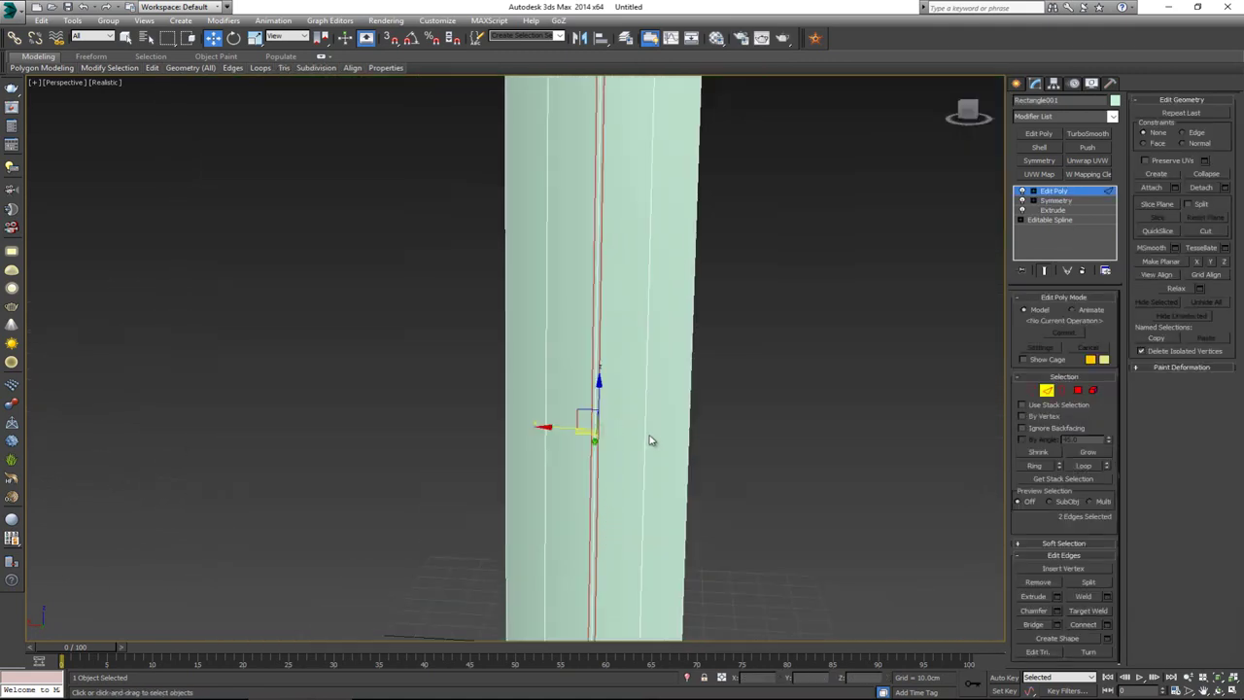
Undo back to the two selected extra edges beside the spine's centre and remove them again
key(ctrl+z)
key(1)
middle_drag(635, 439, 614, 405)
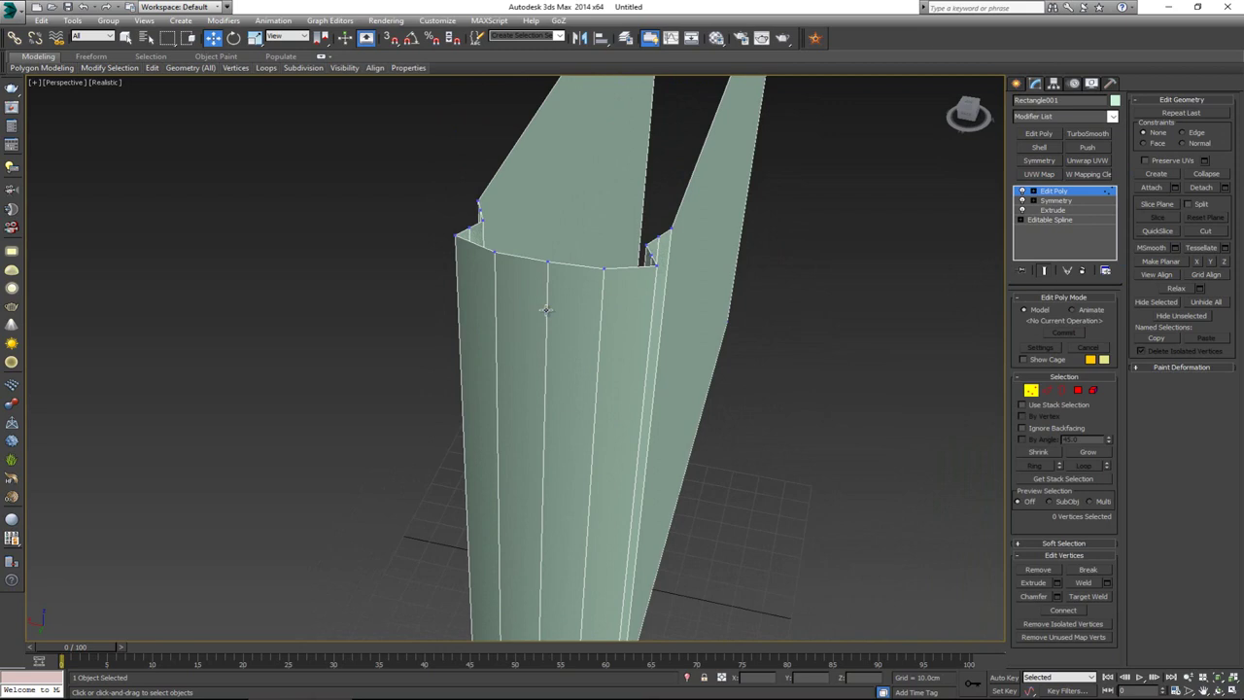
Check the vertices at both ends of the spine, including a wireframe view of its lower border, and clear the vertex selection
click(546, 310)
alt+middle_drag(552, 364, 622, 375)
middle_drag(537, 502, 575, 166)
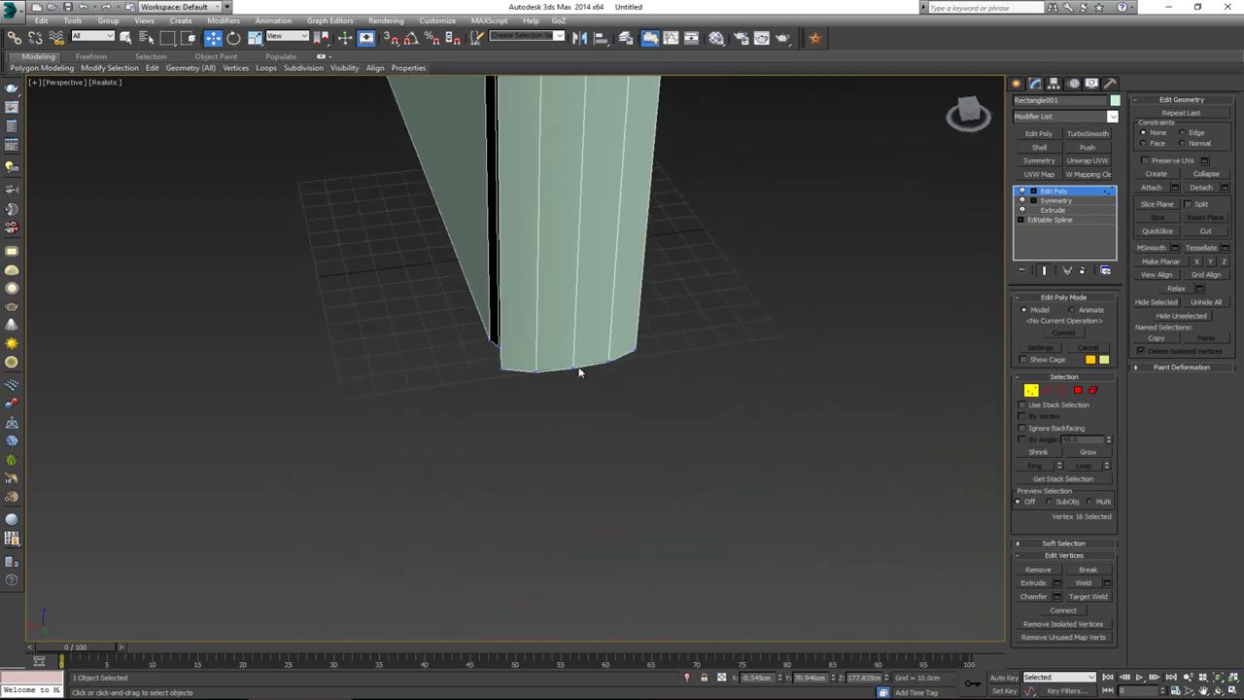
scroll(508, 380, up, 7)
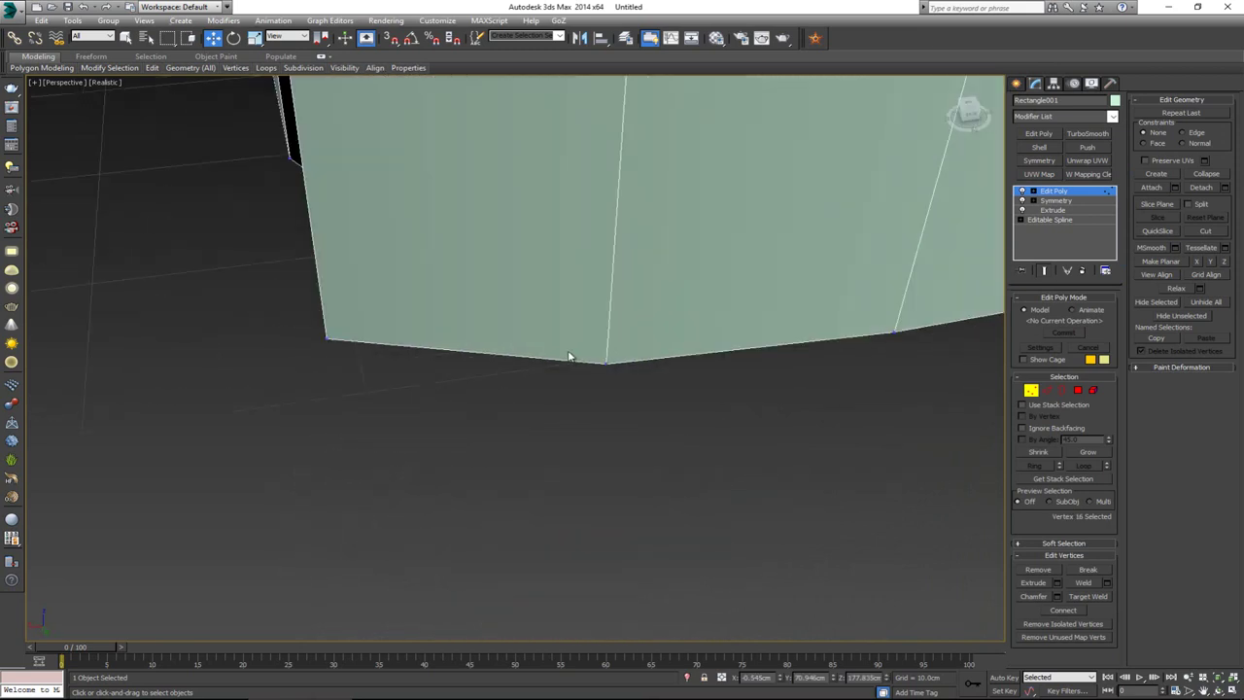
key(F3)
drag(602, 390, 597, 383)
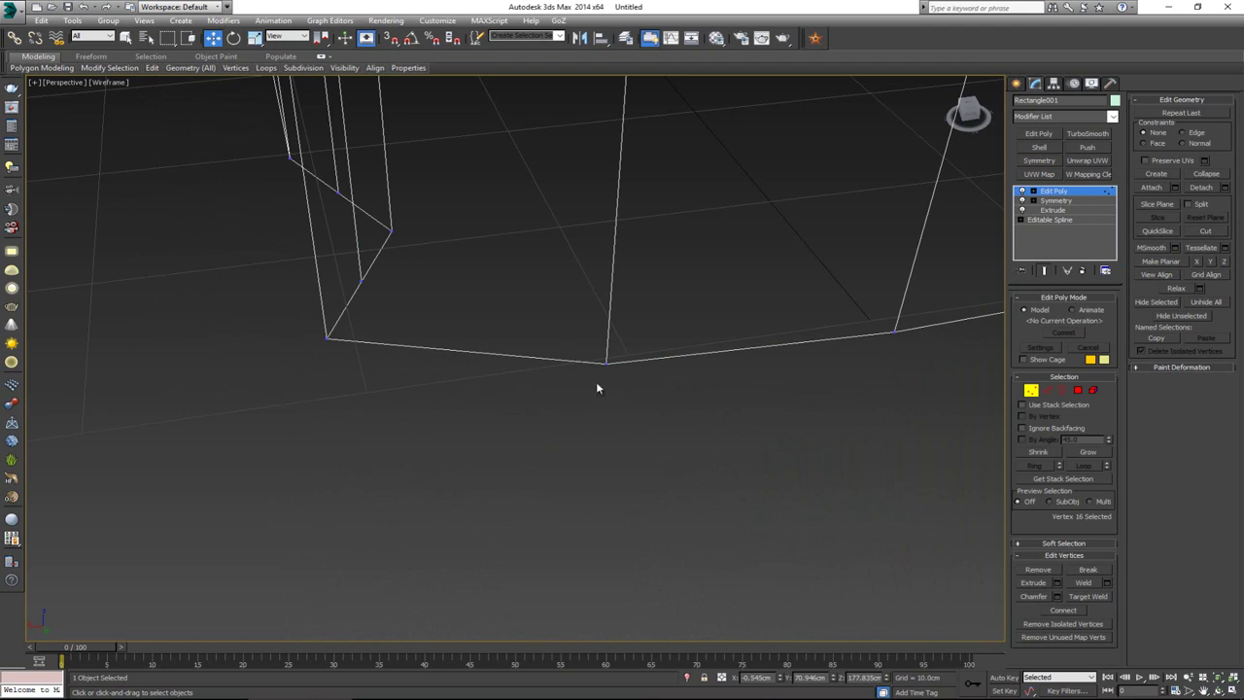
key(F3)
middle_drag(691, 252, 491, 472)
scroll(491, 473, down, 6)
scroll(503, 408, down, 4)
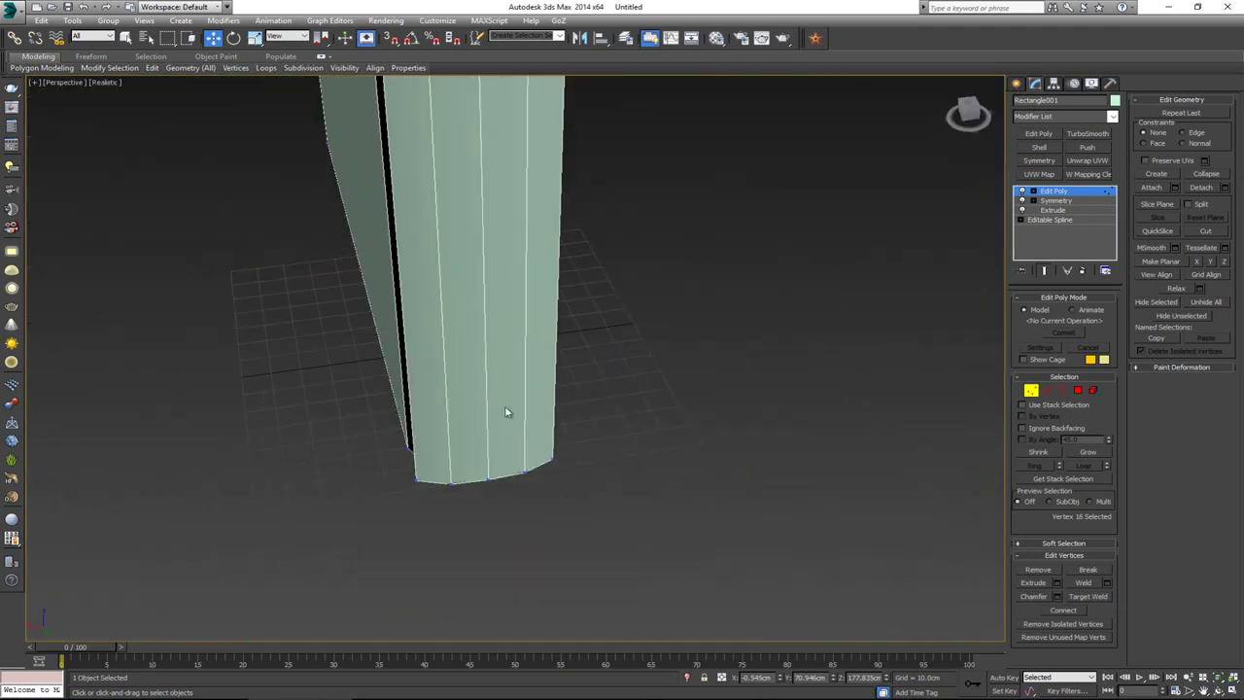
middle_drag(506, 253, 546, 415)
click(648, 463)
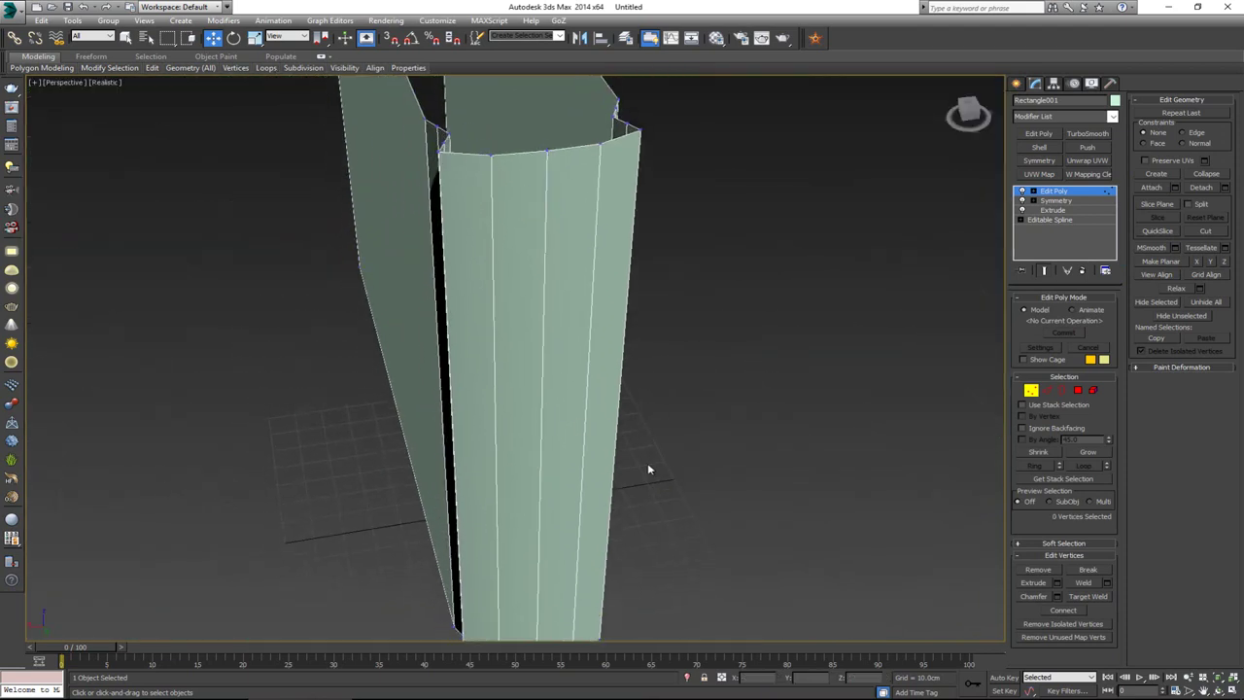
Add a TurboSmooth modifier above the Edit Poly and check the smoothed cover with nothing selected
click(1037, 388)
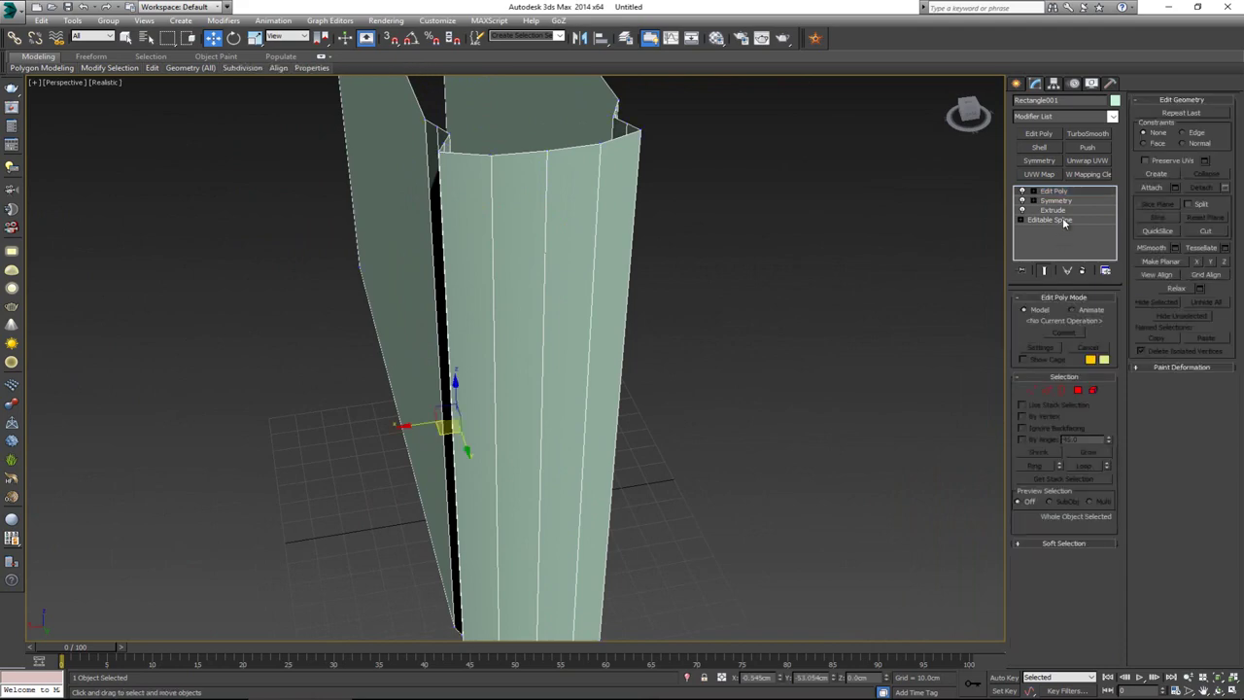
click(1086, 133)
alt+middle_drag(689, 275, 633, 328)
key(ctrl+d)
middle_drag(480, 294, 534, 355)
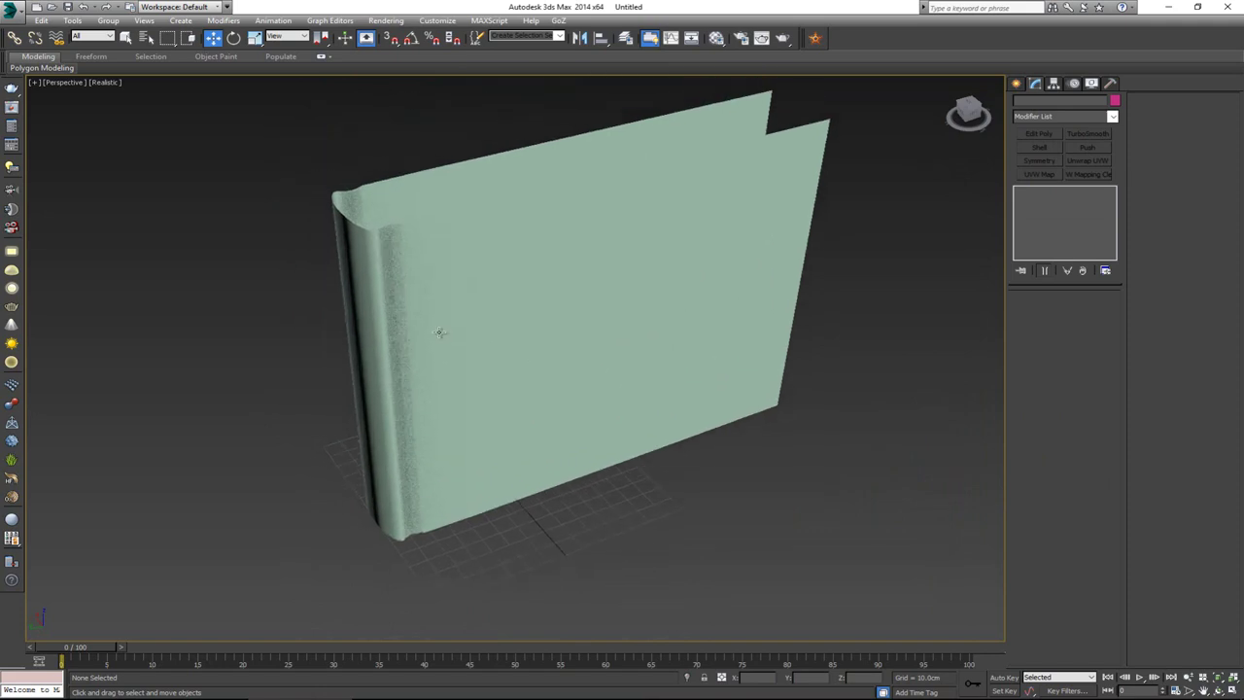
Change the Perspective view's display style from Realistic to Shaded and reselect the book cover
click(97, 86)
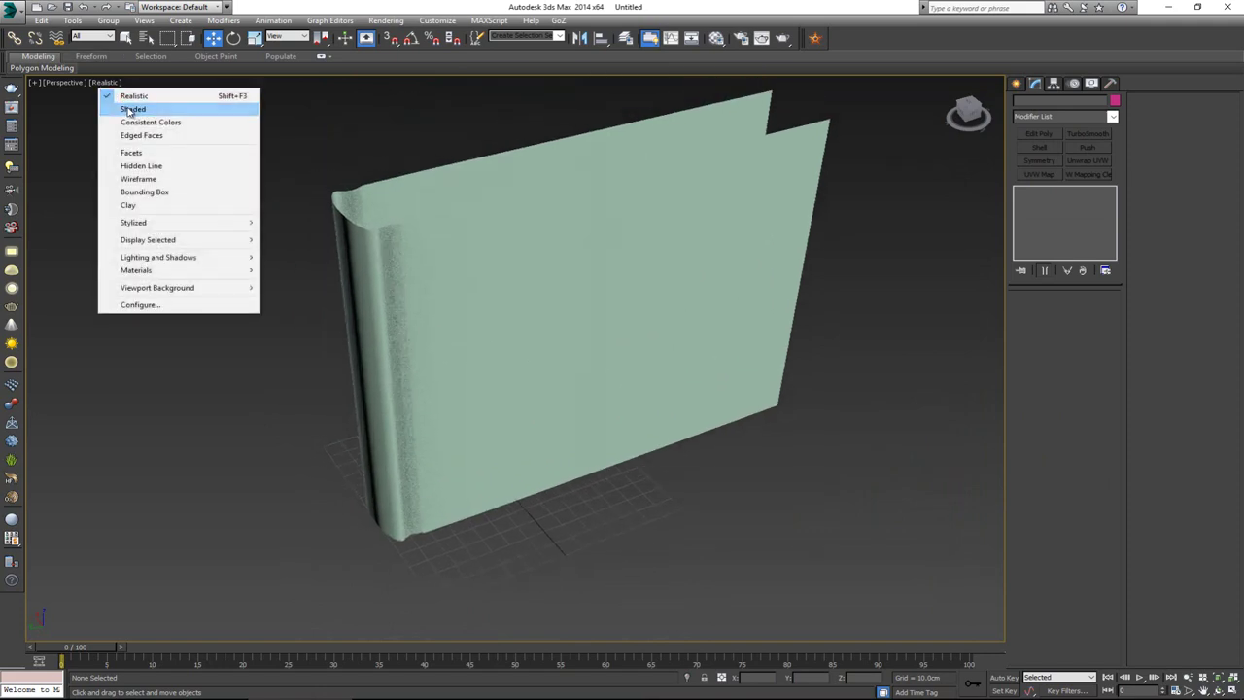
click(131, 109)
click(443, 249)
alt+middle_drag(461, 244, 467, 265)
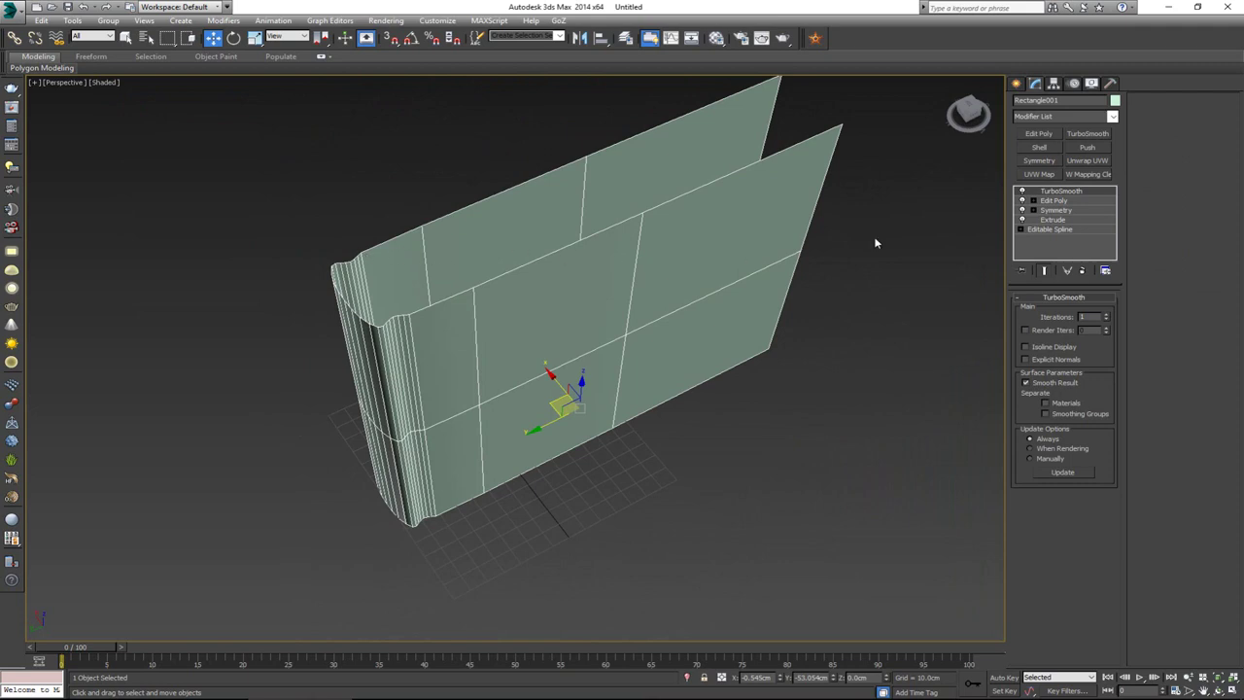
Switch off TurboSmooth's effect and thicken the cover with a Shell modifier above the Edit Poly, using an outer amount of 3.09 cm
click(1058, 200)
click(1023, 192)
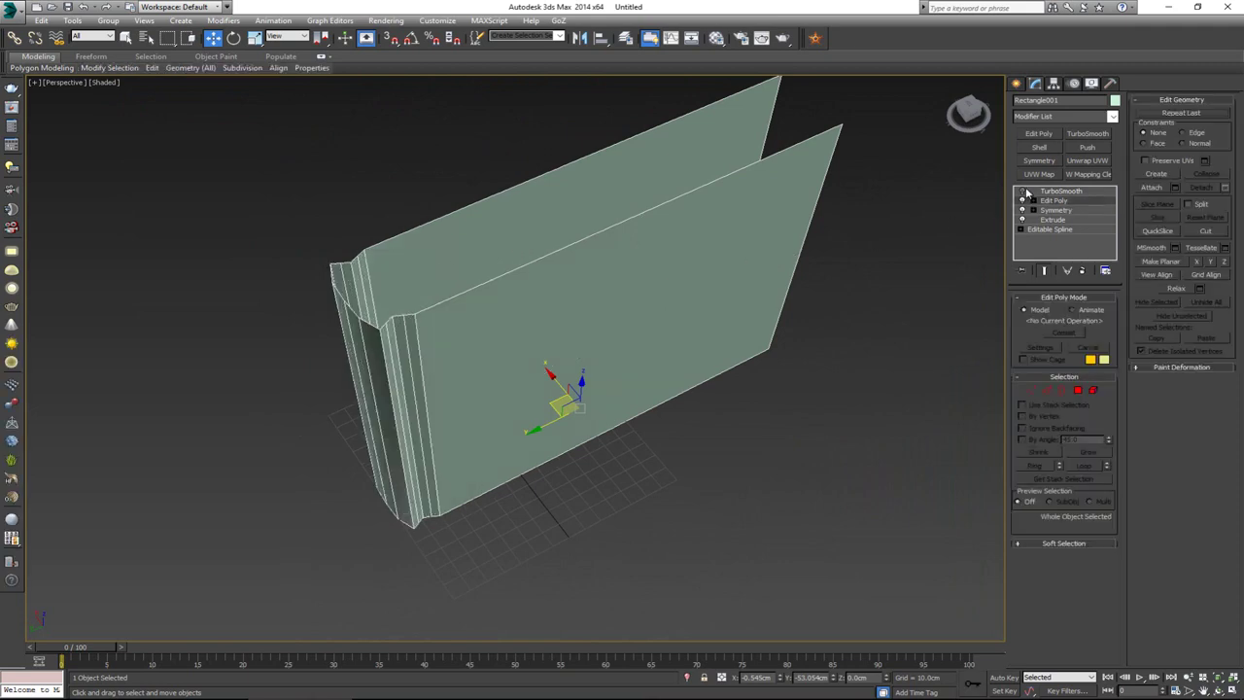
click(1047, 152)
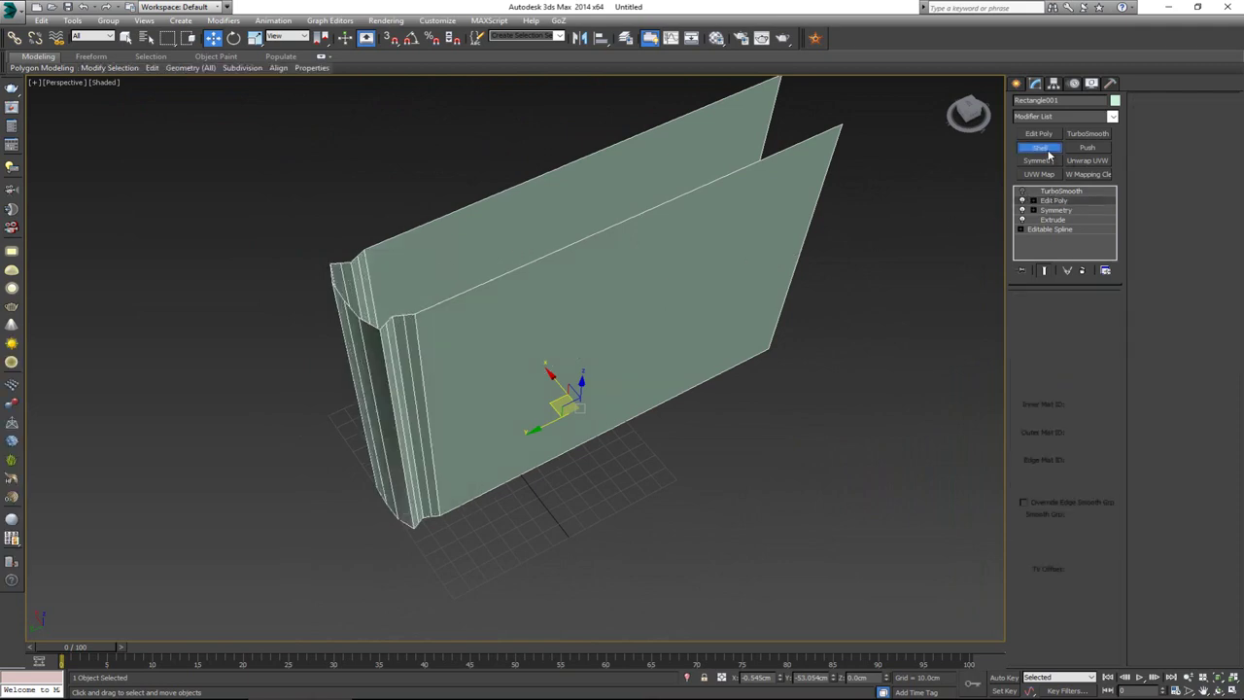
alt+middle_drag(614, 300, 639, 319)
scroll(541, 342, up, 2)
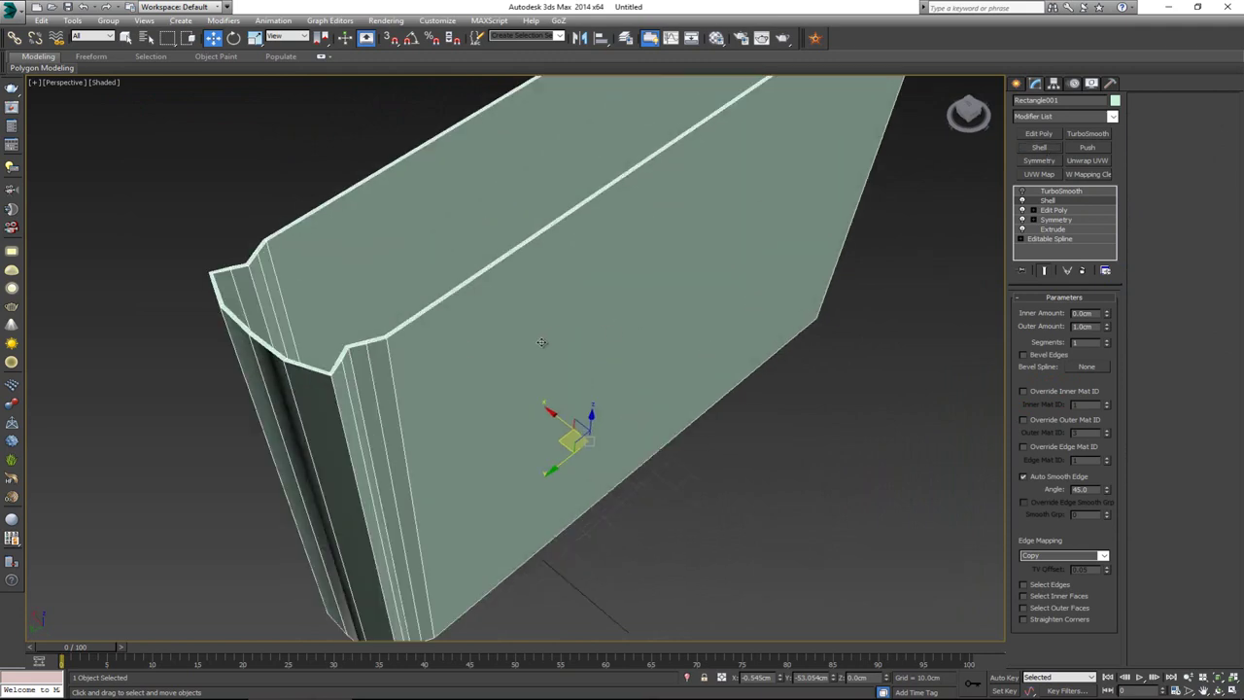
drag(1107, 329, 1102, 206)
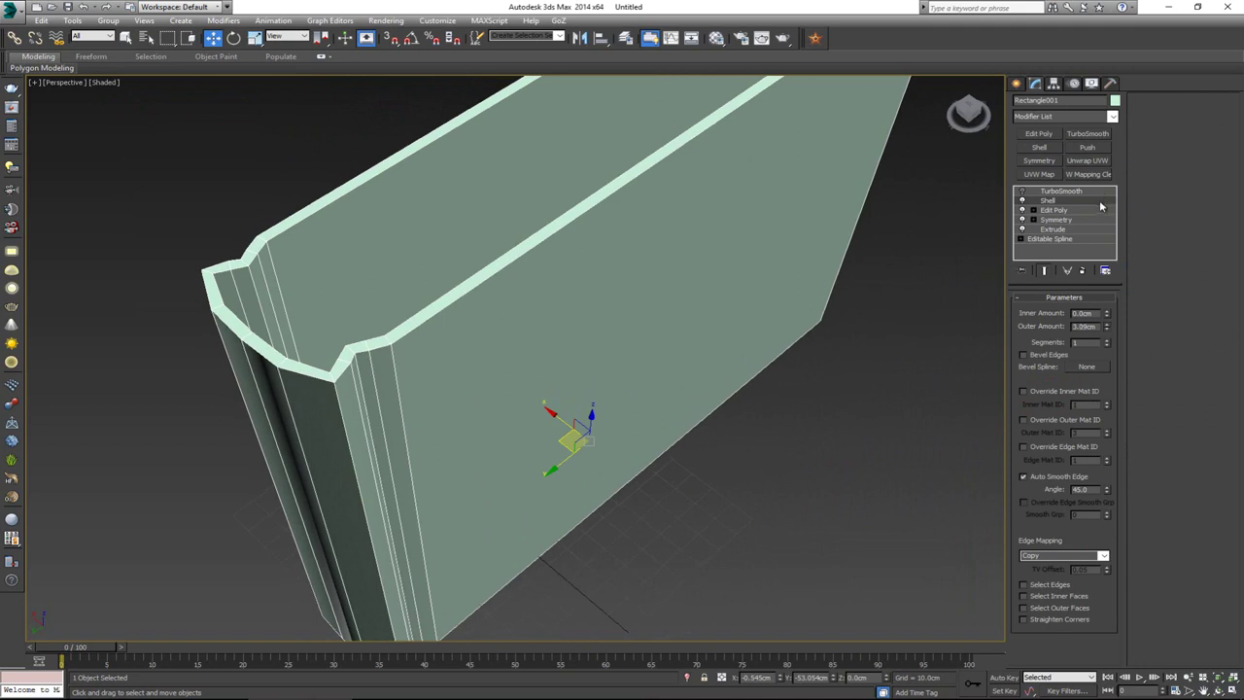
mouse_move(587, 358)
alt+middle_down()
mouse_move(622, 347)
mouse_move(604, 344)
alt+middle_up()
middle_drag(586, 300, 639, 378)
middle_drag(949, 204, 944, 252)
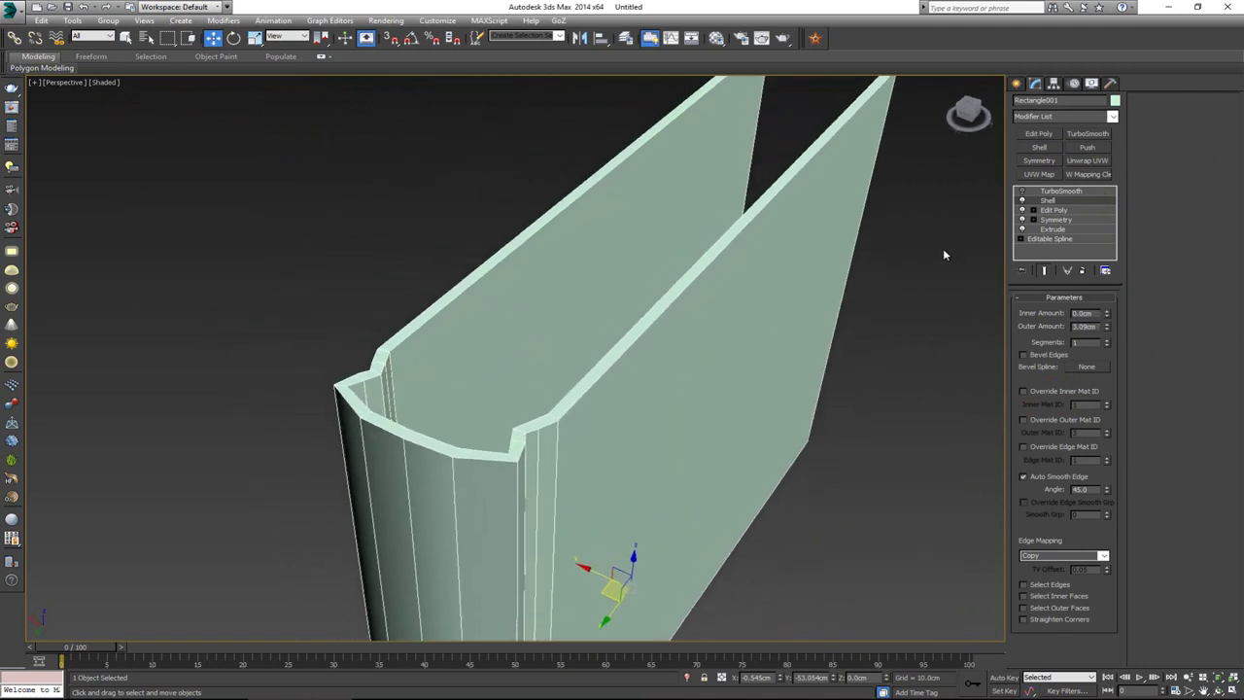
mouse_move(763, 339)
alt+middle_down()
mouse_move(669, 322)
mouse_move(774, 326)
alt+middle_up()
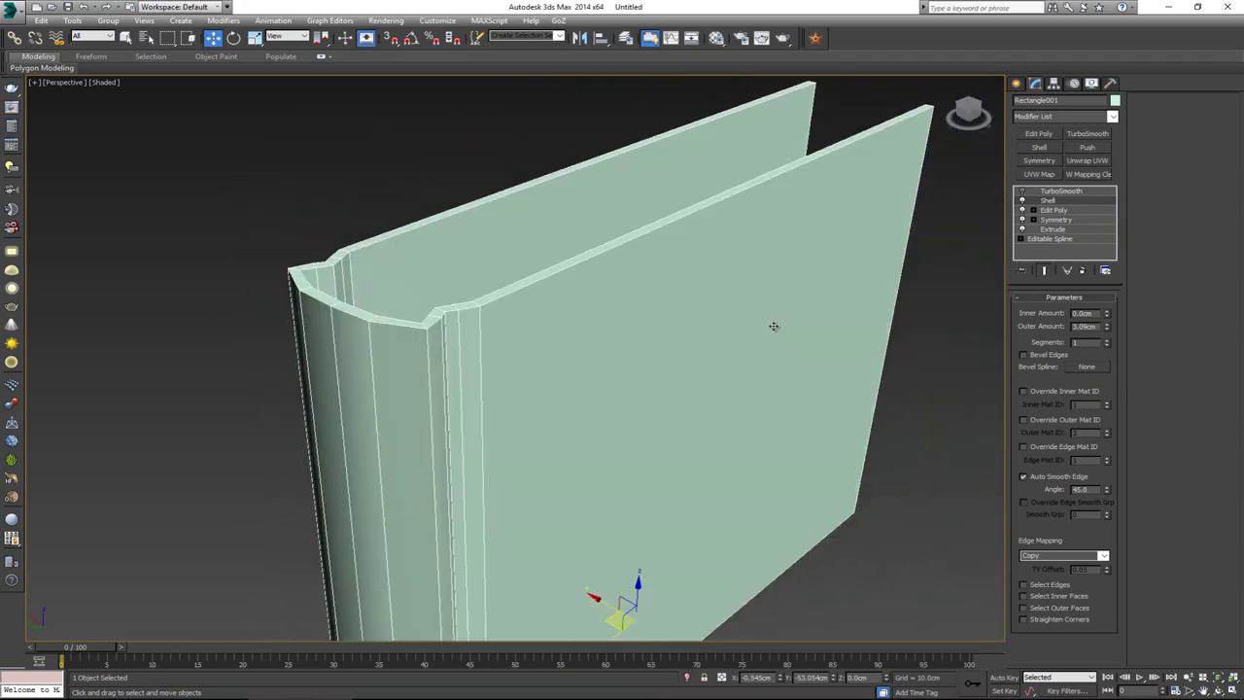
Preview TurboSmooth on the thickened cover, inspect its rounded corners, and switch the effect off again
click(1022, 192)
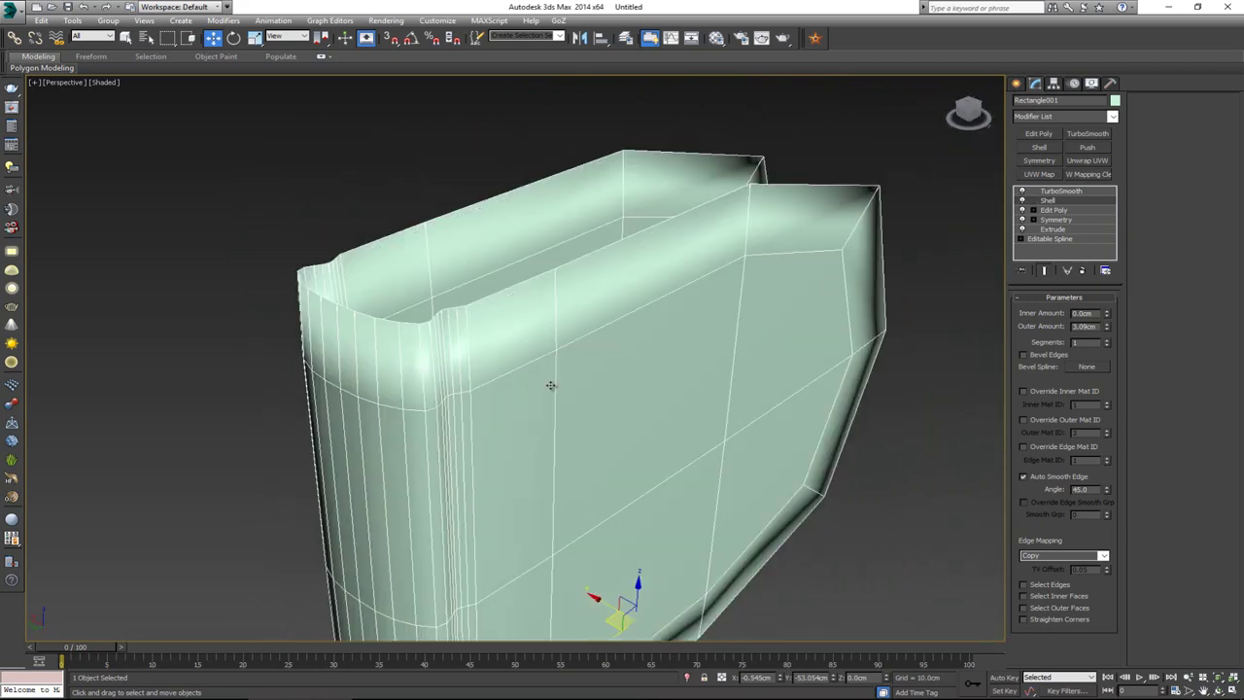
scroll(551, 376, down, 3)
alt+middle_drag(654, 396, 574, 392)
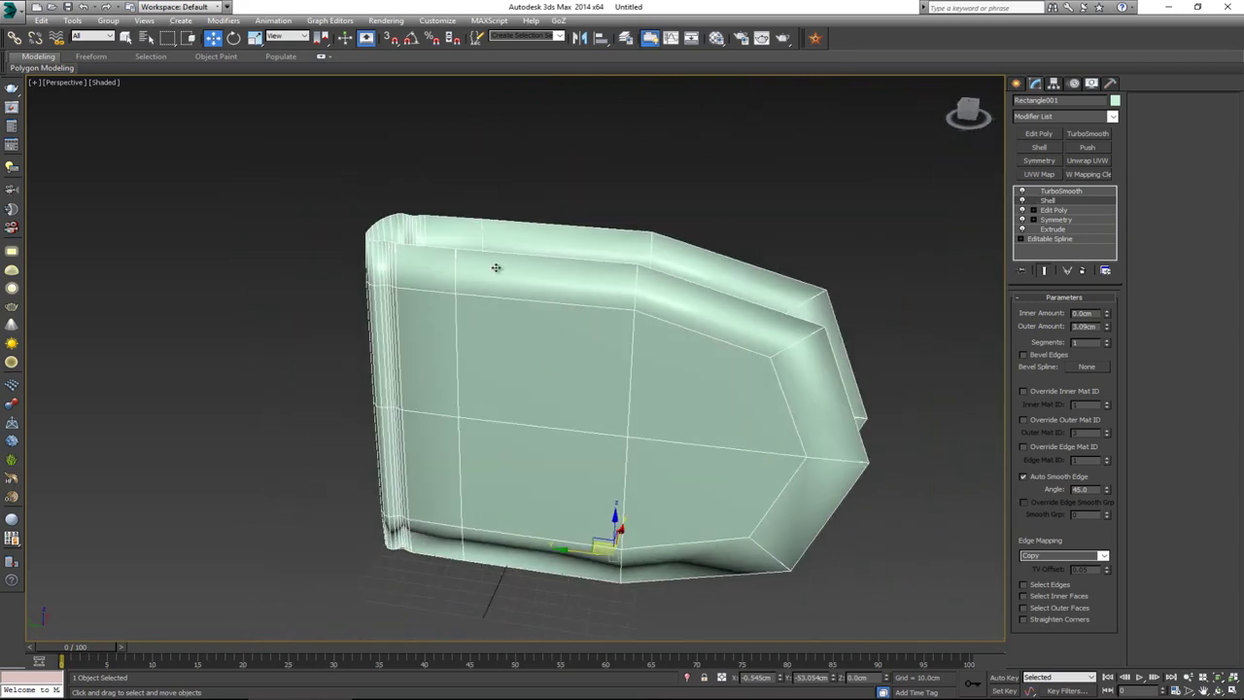
click(1023, 194)
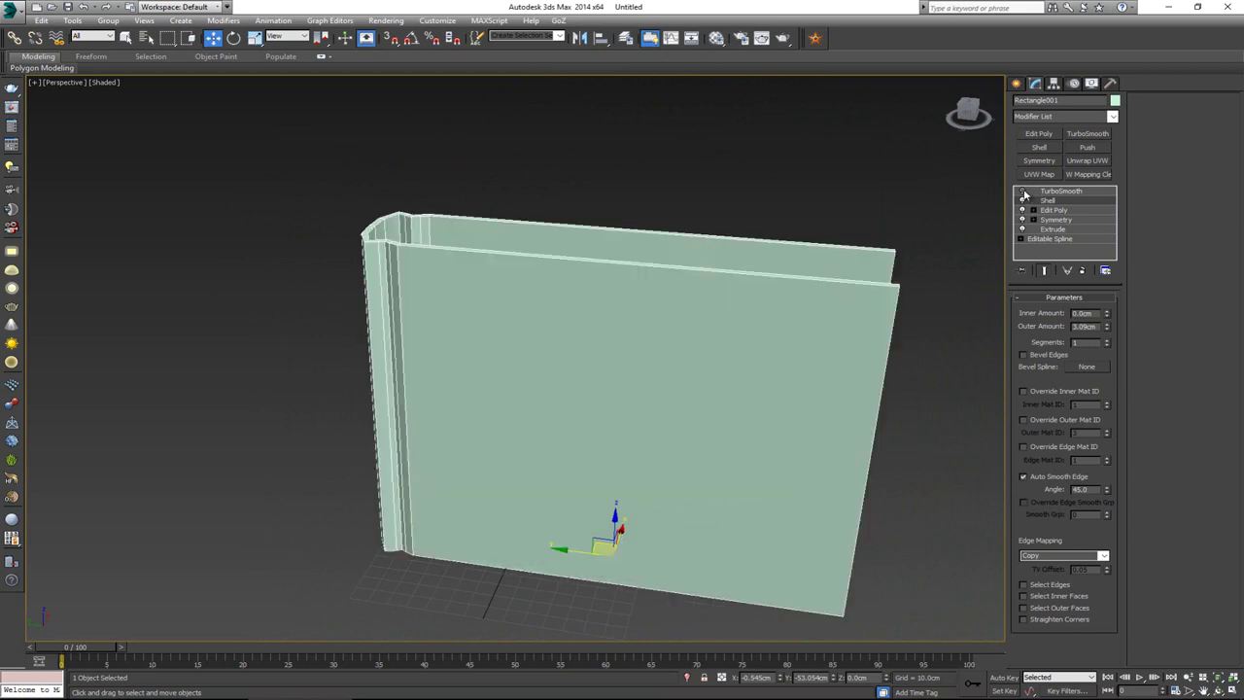
Add an Edit Poly modifier above the Shell and enter edge-level editing with no edges selected near the cover's open side
click(1039, 133)
alt+middle_drag(902, 353, 788, 360)
scroll(788, 359, up, 3)
middle_drag(565, 325, 597, 341)
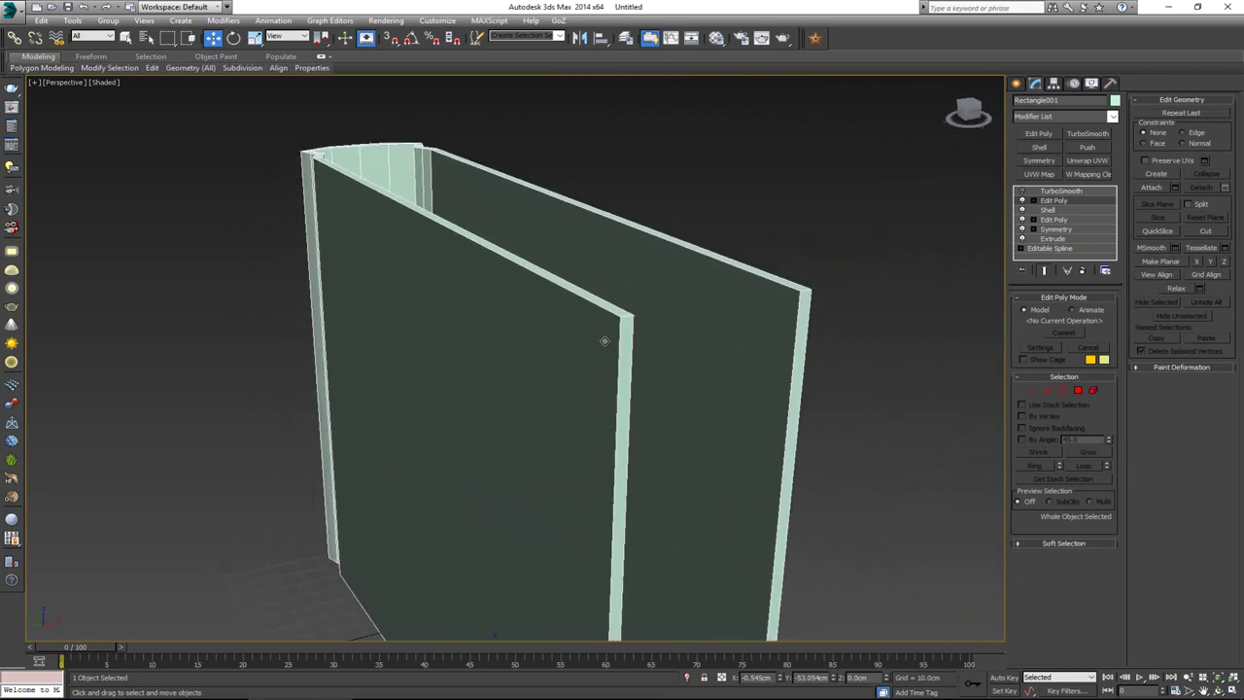
key(2)
click(622, 327)
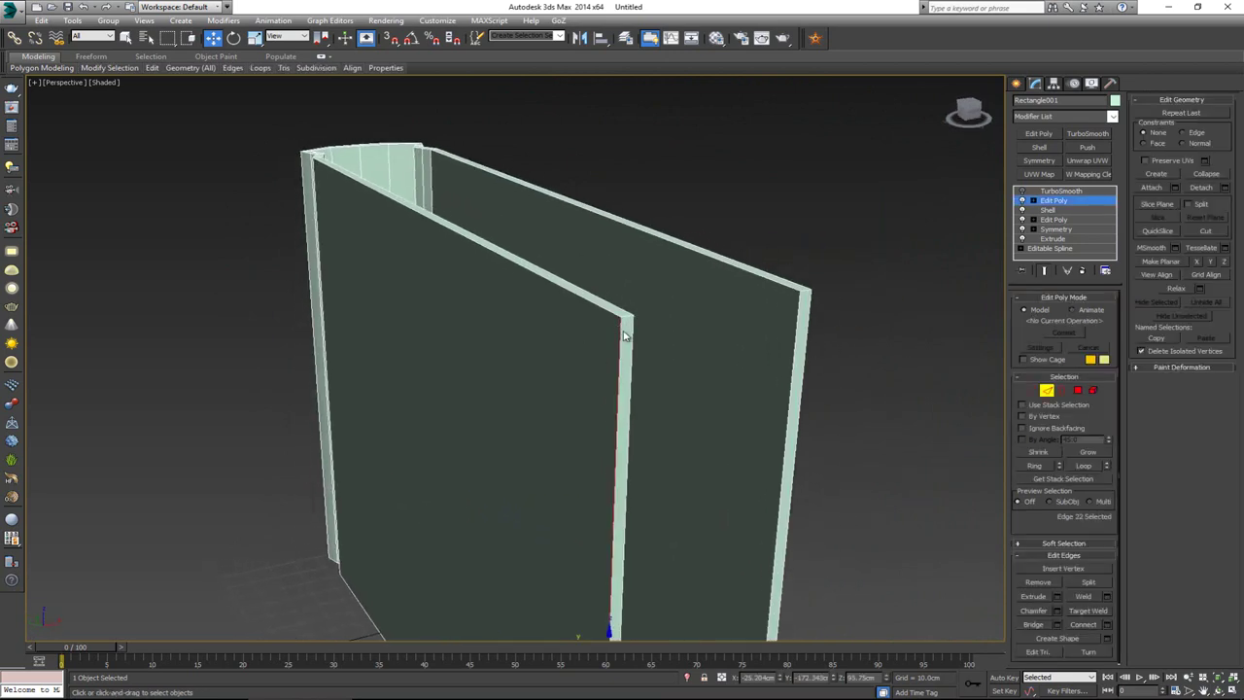
key(ctrl+z)
alt+middle_drag(625, 337, 575, 316)
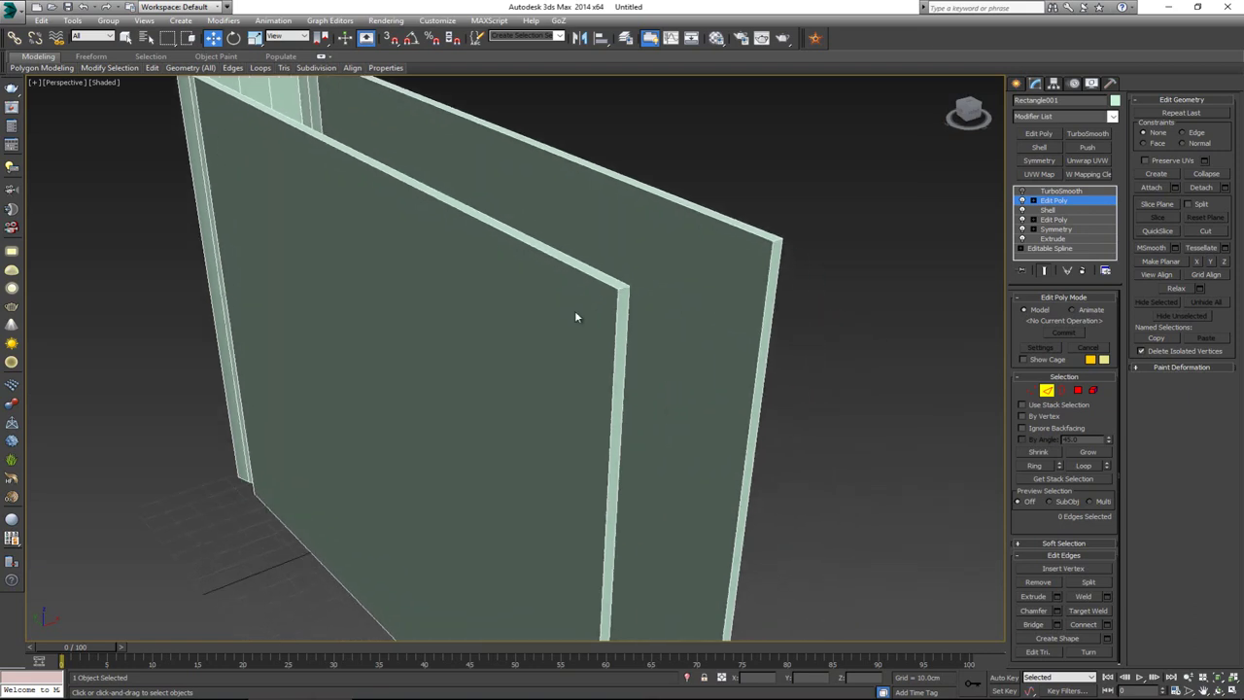
Use SwiftLoop to insert a vertical supporting edge loop close to the outer edge of the nearer cover board
click(322, 59)
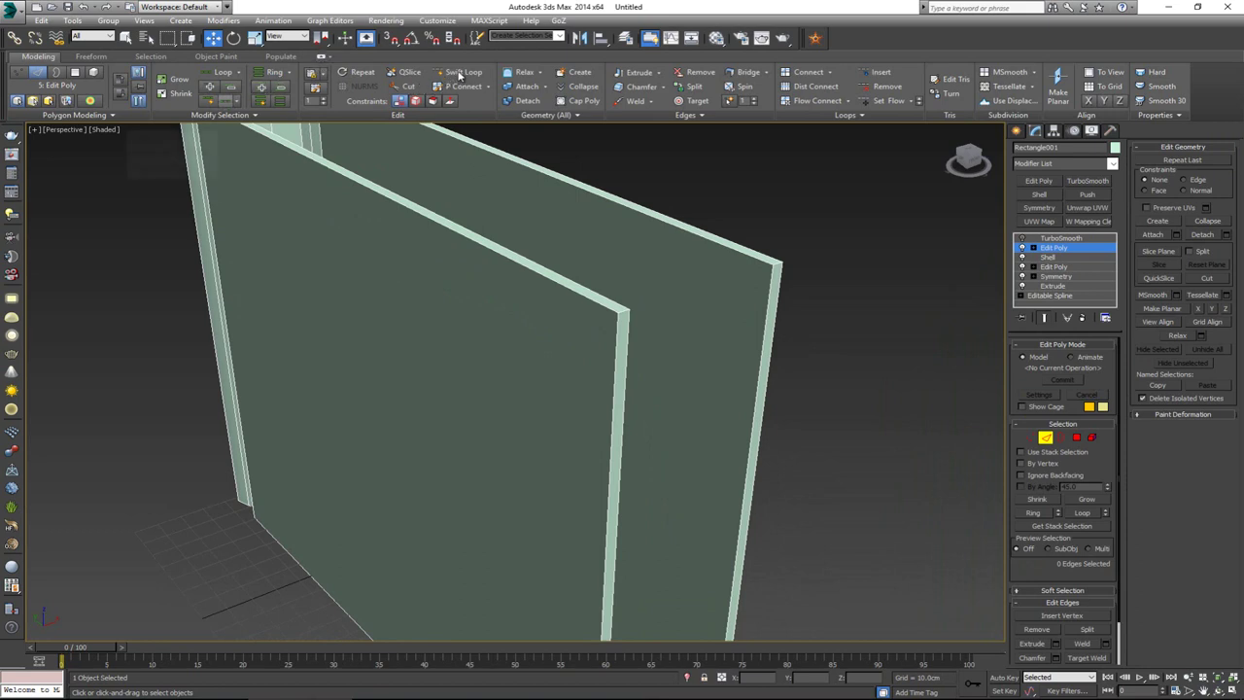
click(458, 74)
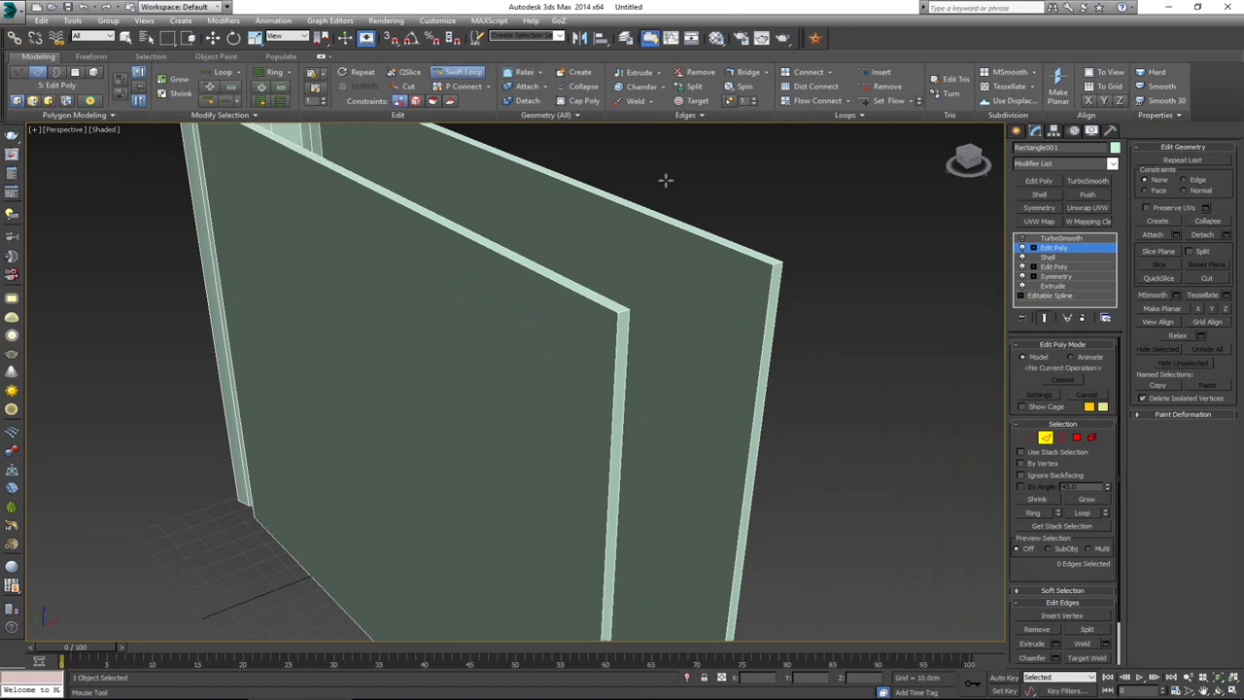
middle_drag(519, 173, 517, 201)
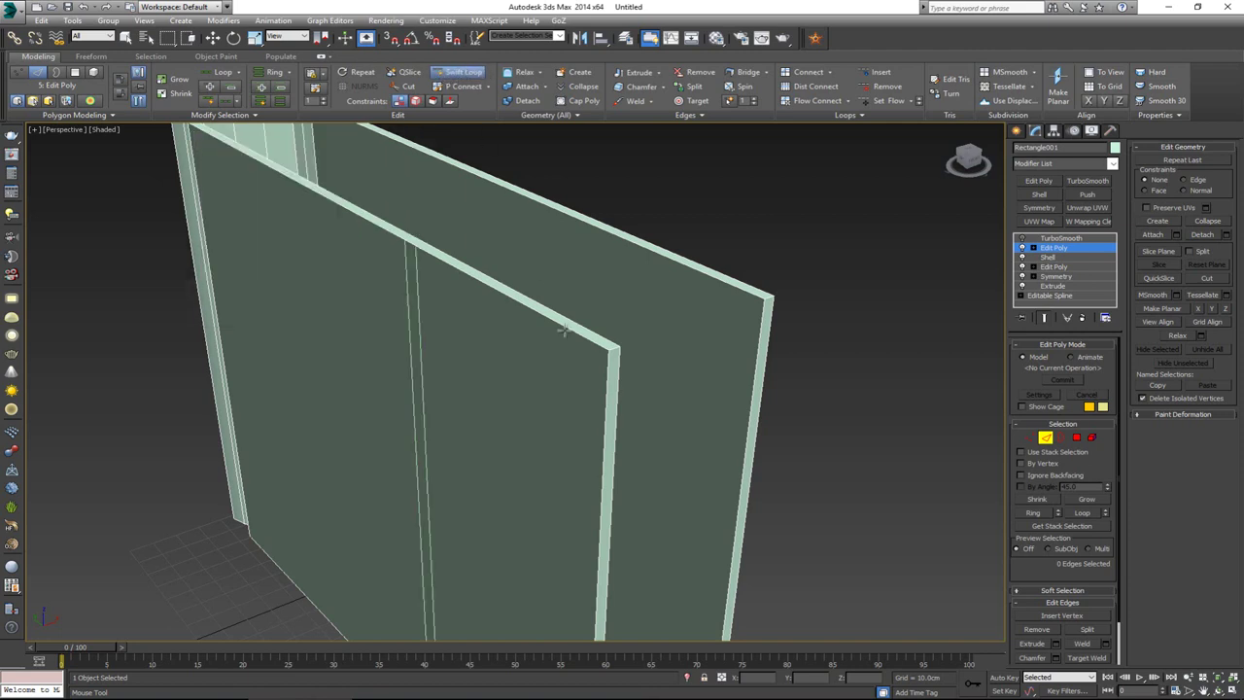
click(601, 350)
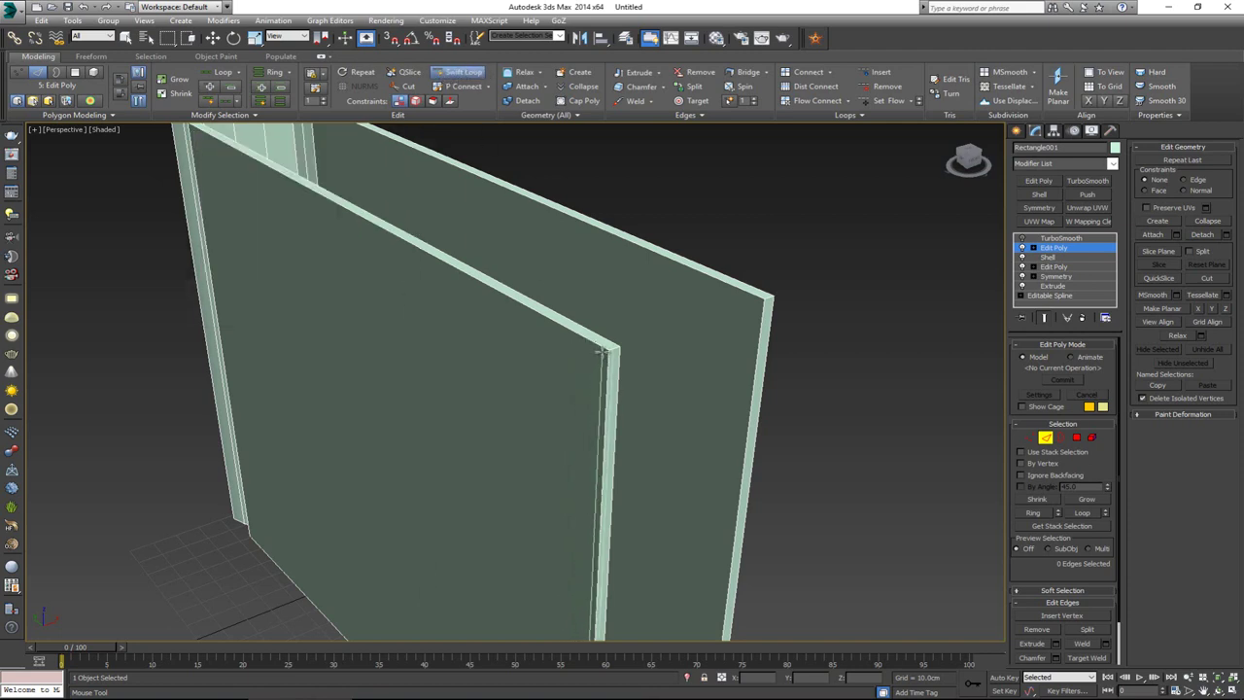
right_click(708, 324)
click(322, 56)
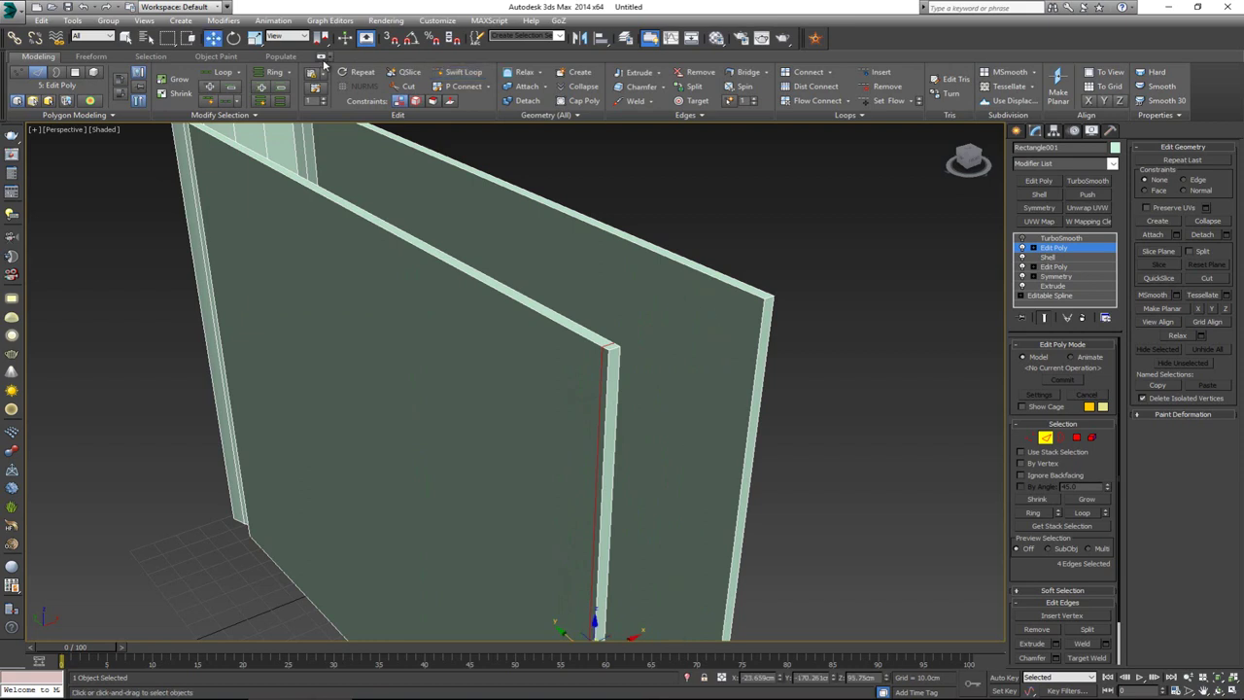
Use SwiftLoop to insert supporting edge loops near the farther board's outer edge and along the cover's upper and lower edges
key(ctrl+x)
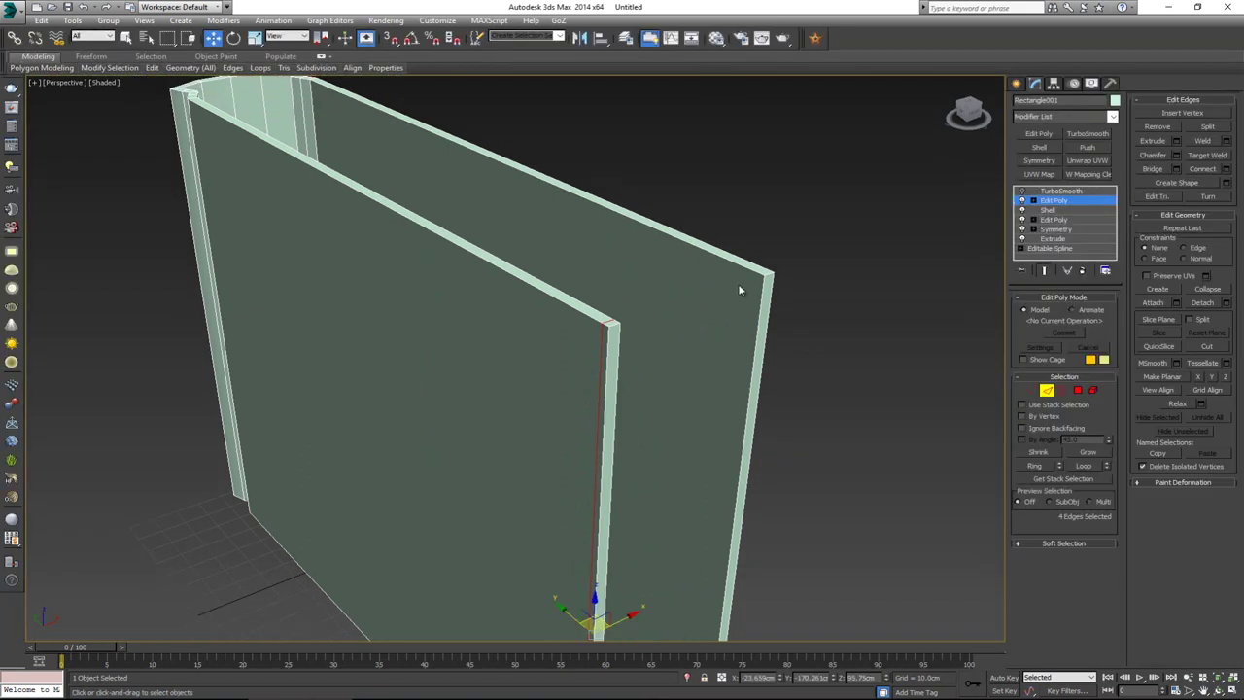
click(756, 280)
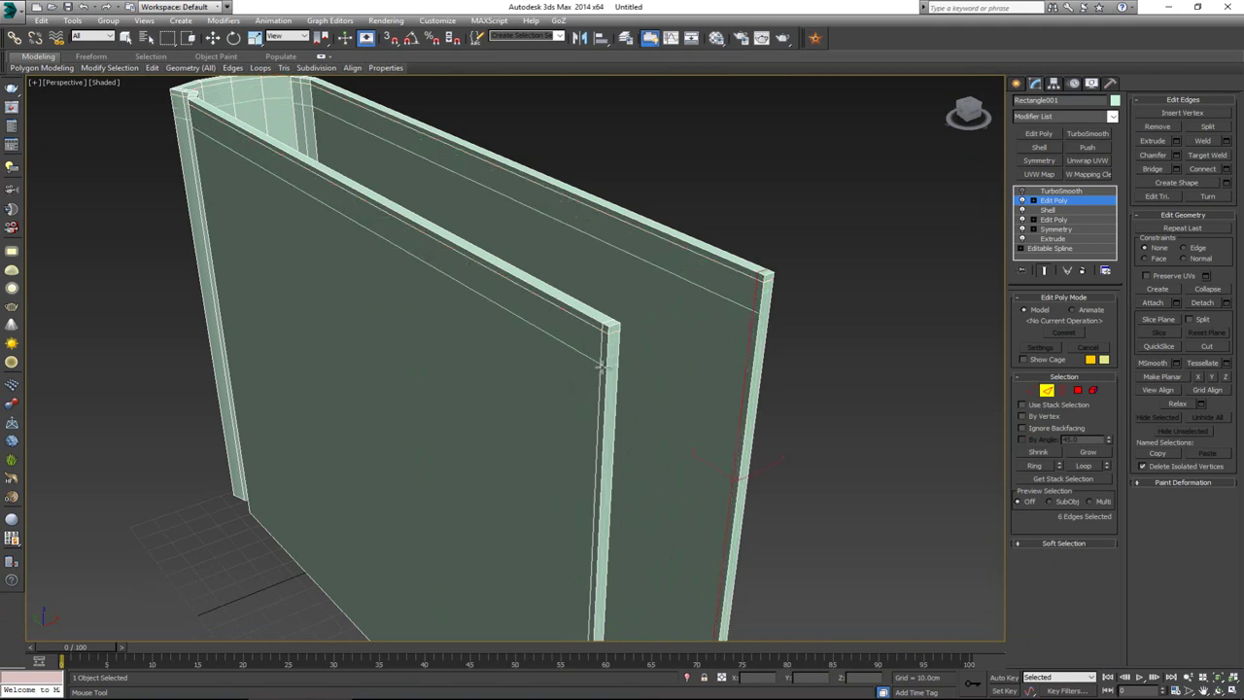
middle_drag(669, 350, 647, 102)
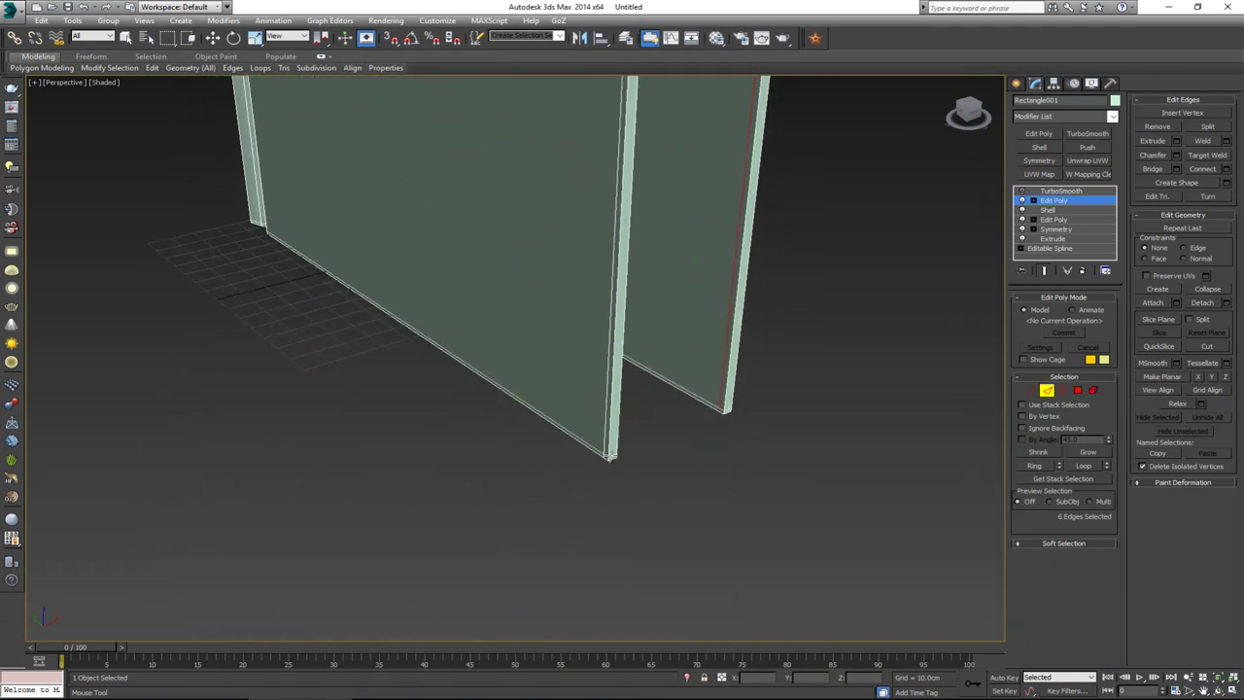
click(613, 455)
key(w)
Connect the long horizontal edges of both cover boards with one vertical segment across the middle, and leave edge-level editing
scroll(591, 436, down, 1)
middle_drag(559, 287, 610, 249)
click(765, 229)
drag(573, 109, 576, 429)
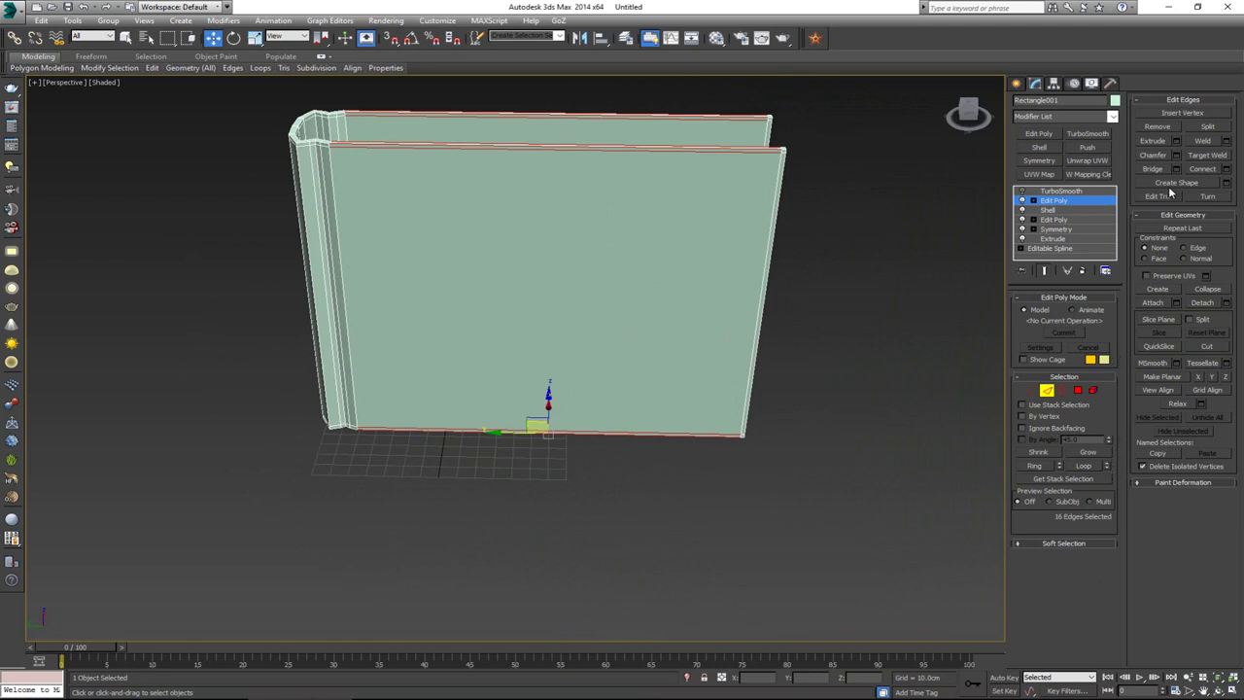
click(1229, 169)
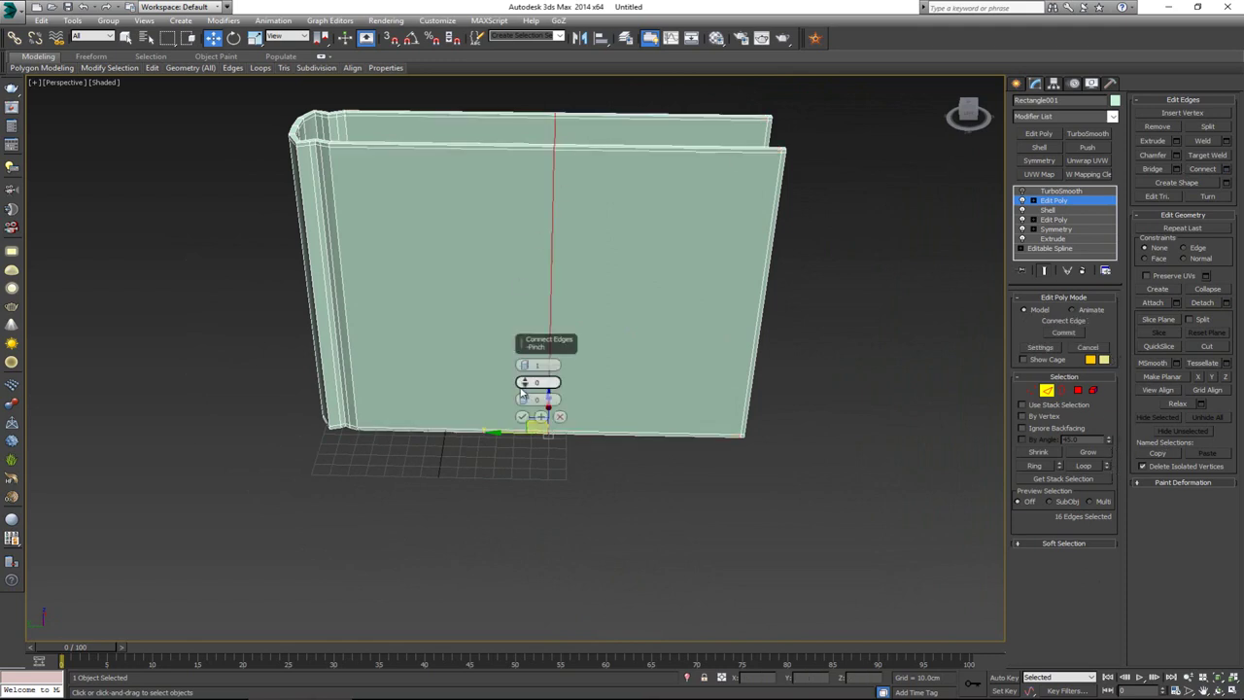
click(524, 421)
middle_drag(443, 315, 460, 284)
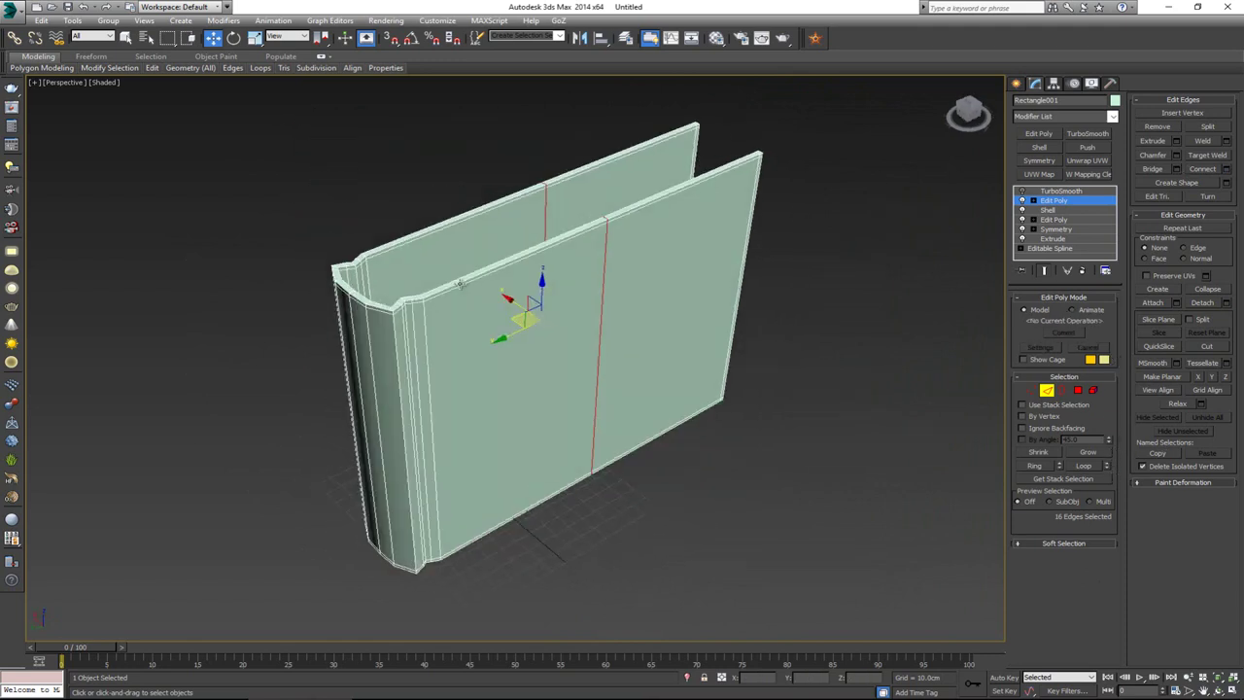
click(1047, 391)
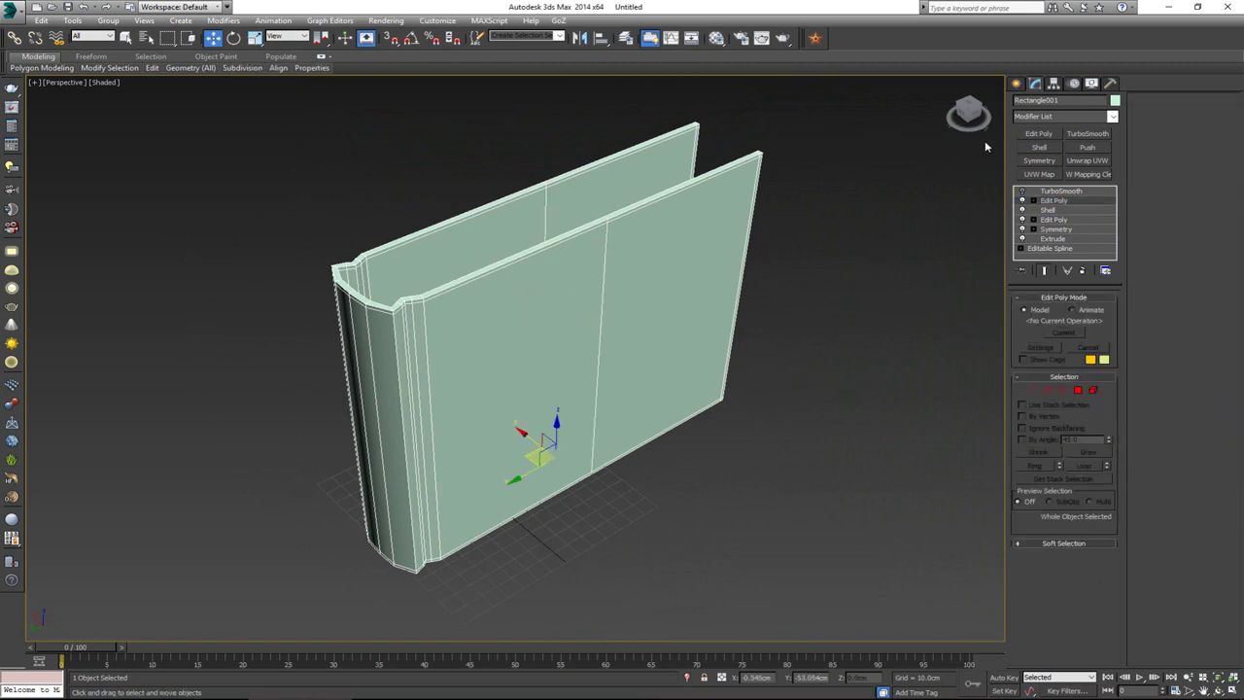
Switch TurboSmooth's effect back on and inspect the smoothed cover with the object deselected
click(1070, 192)
click(1023, 192)
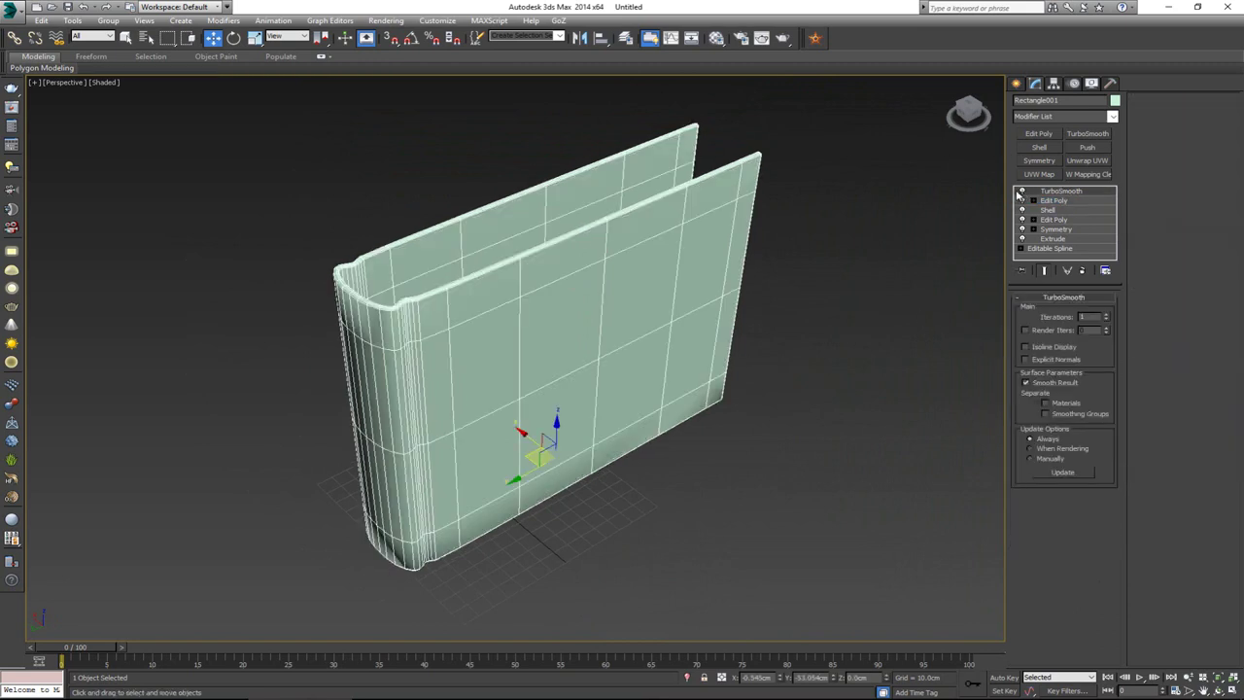
click(826, 240)
mouse_move(609, 285)
alt+middle_down()
mouse_move(632, 247)
mouse_move(594, 274)
alt+middle_up()
click(595, 274)
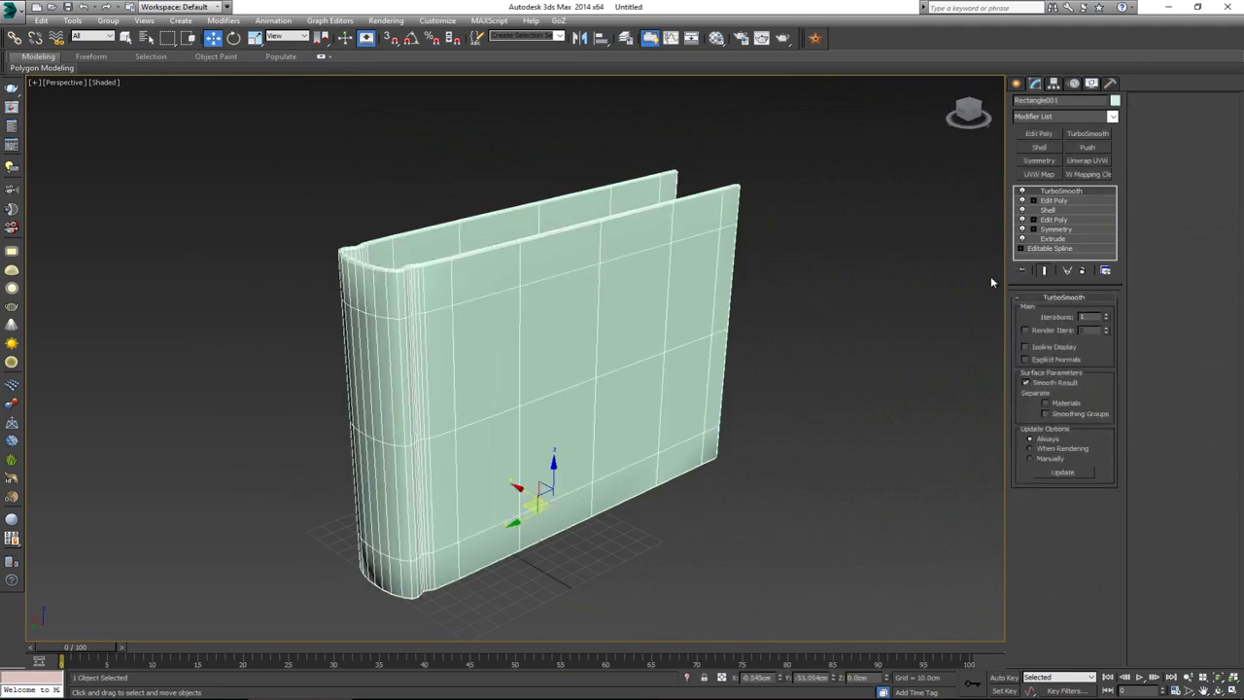
click(903, 327)
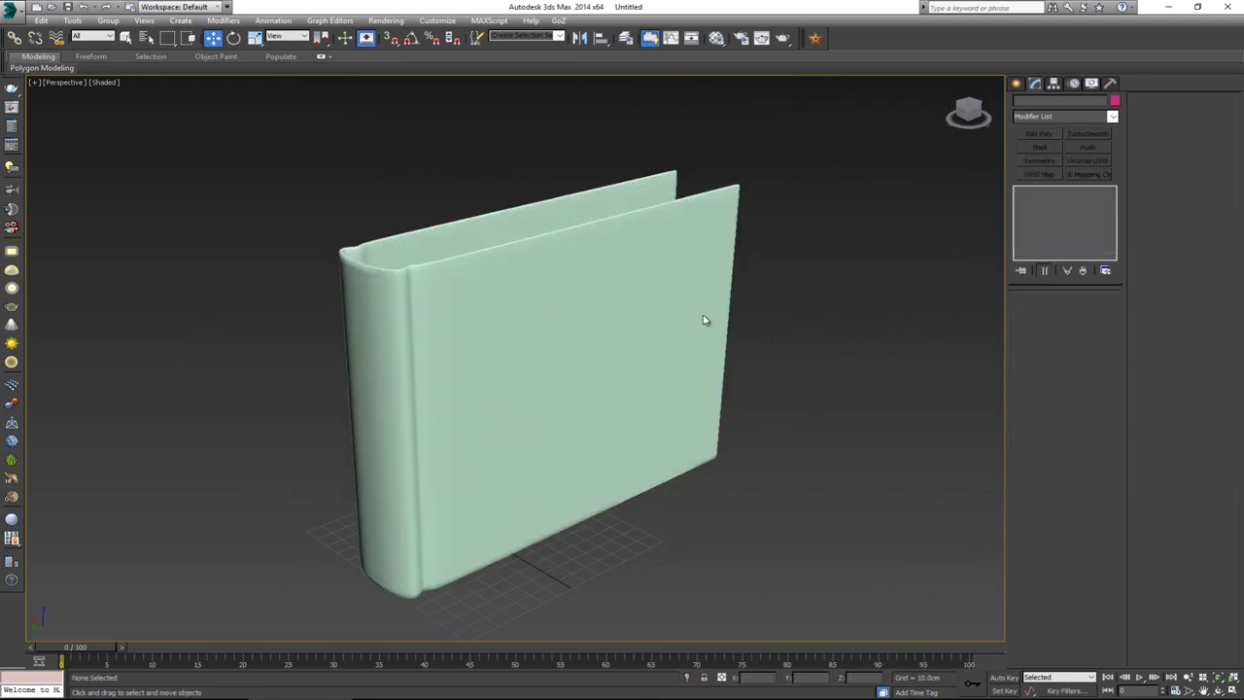
alt+middle_drag(702, 321, 576, 283)
Set TurboSmooth to 2 iterations on the cover and check the spine's smoothed shape
click(520, 339)
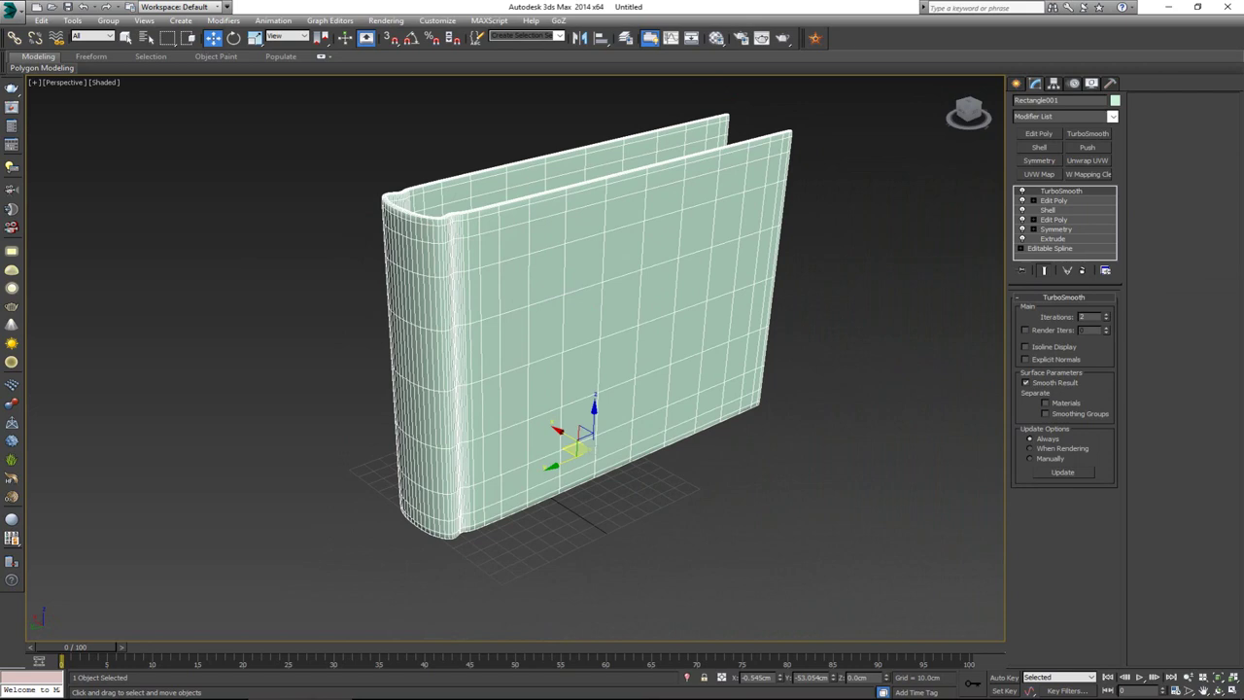
click(254, 448)
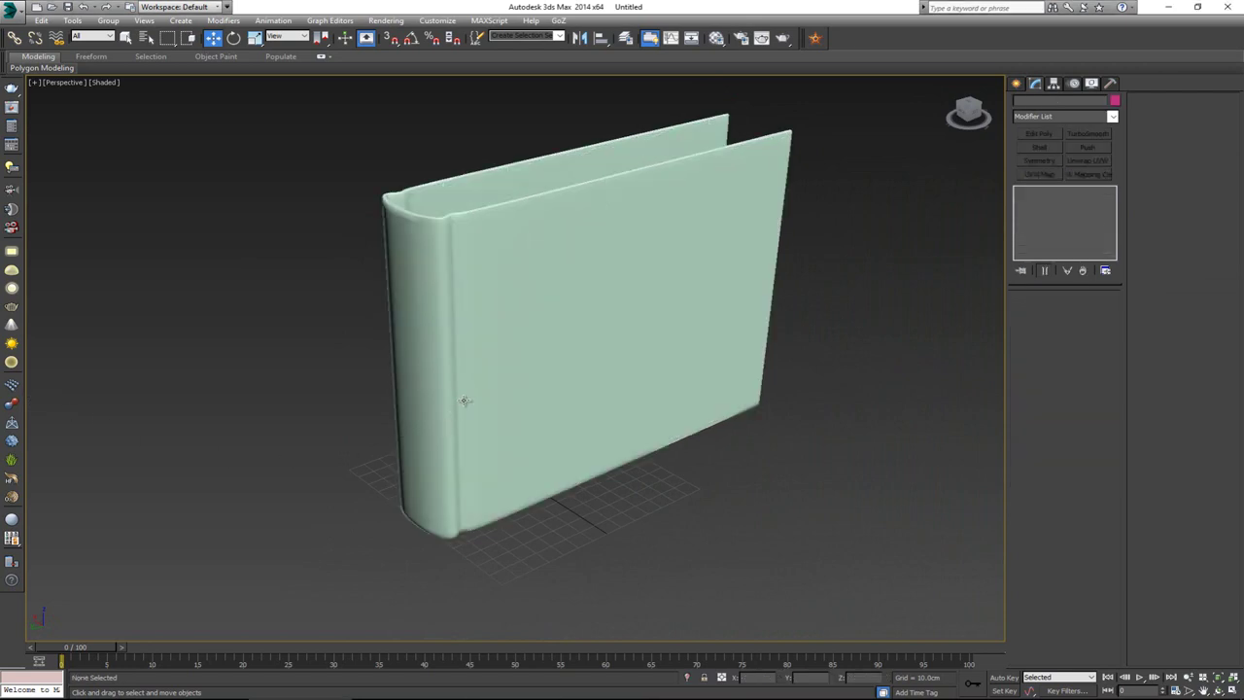
click(475, 374)
mouse_move(475, 374)
alt+middle_down()
mouse_move(509, 355)
mouse_move(499, 347)
mouse_move(491, 367)
alt+middle_up()
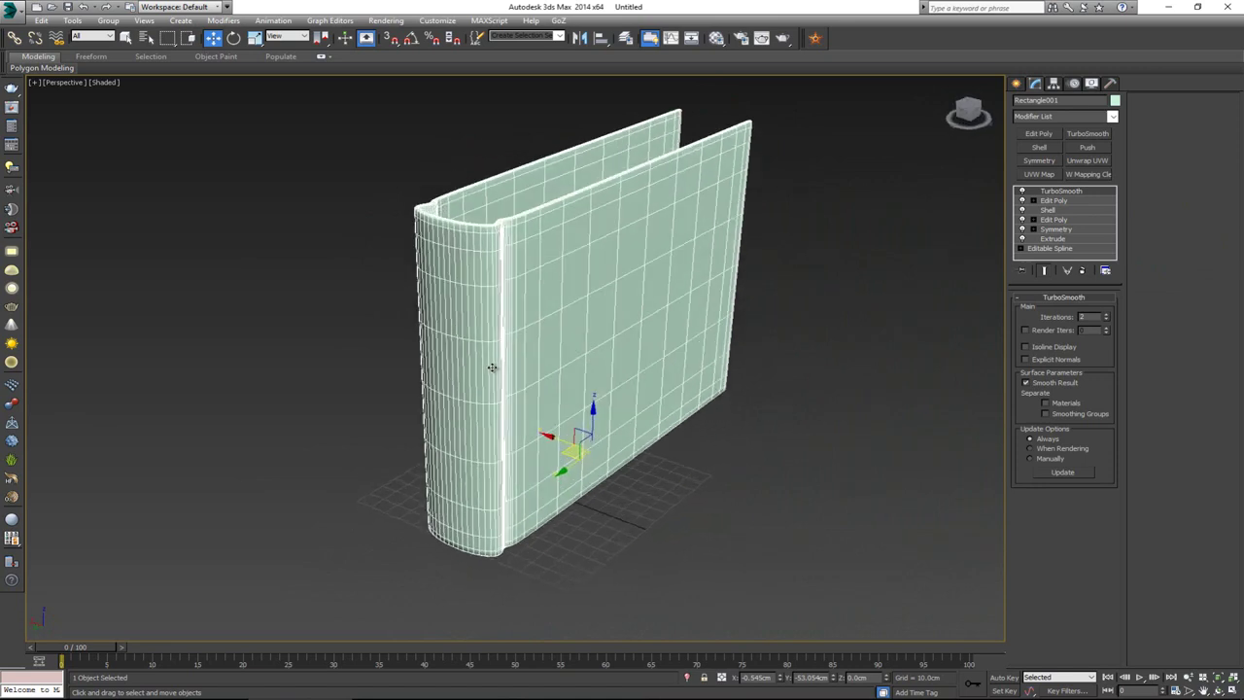
Examine the smoothed cover's spine grooves, board edges and mesh density from several angles
click(776, 301)
alt+middle_drag(580, 339, 547, 342)
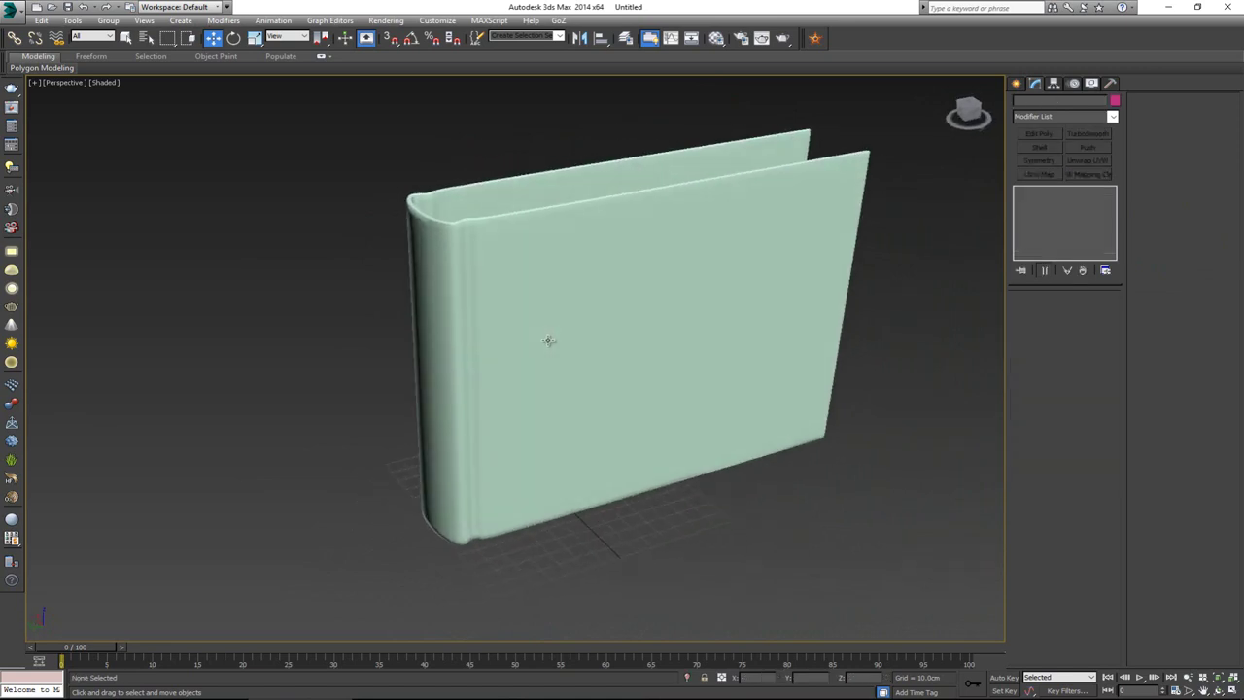
scroll(463, 271, up, 3)
click(471, 250)
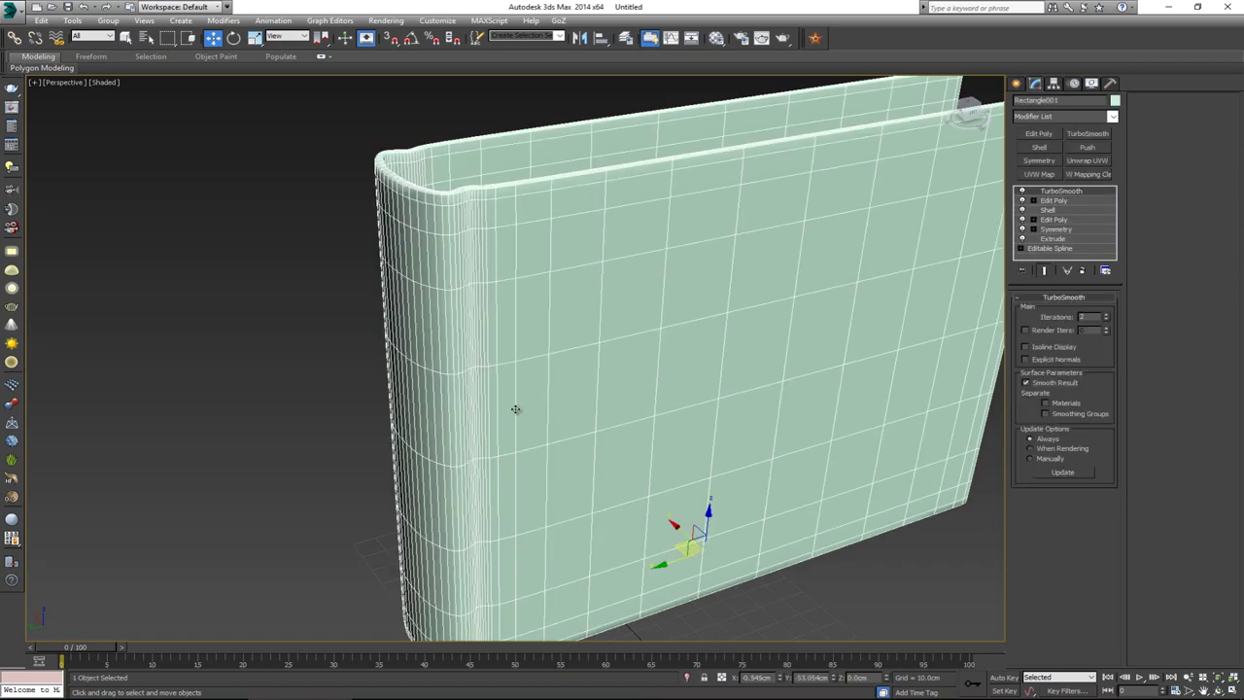
middle_drag(514, 430, 482, 348)
alt+middle_drag(436, 356, 433, 305)
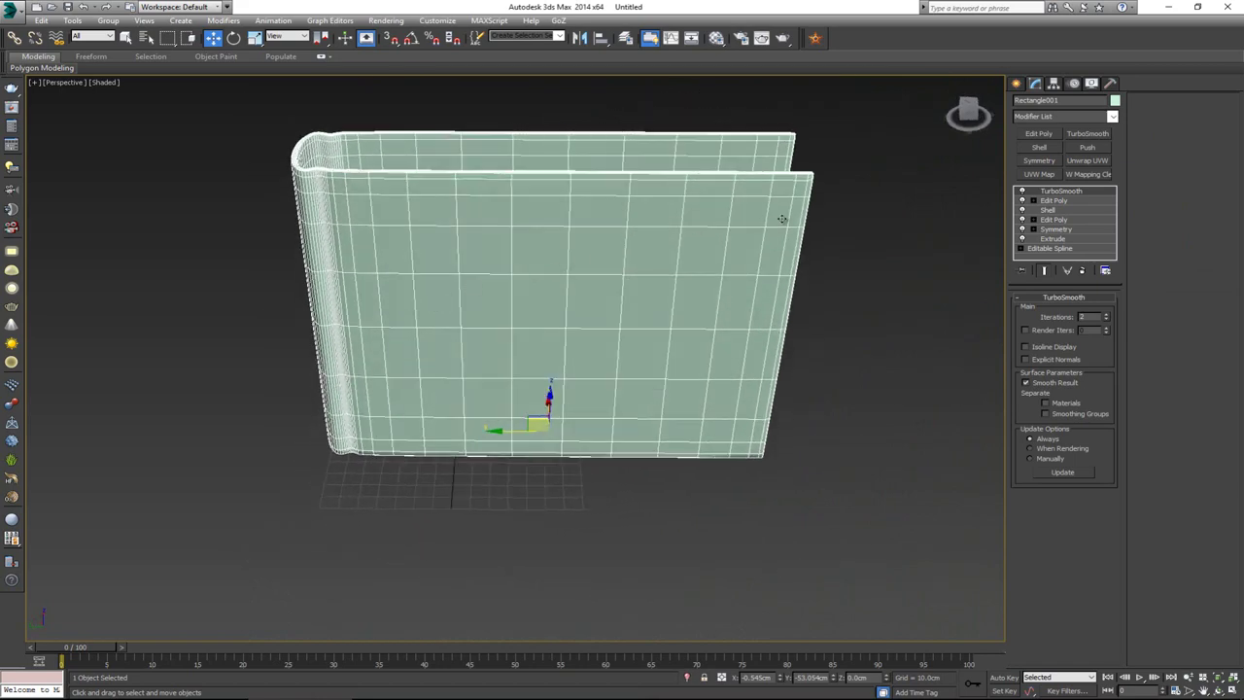
alt+middle_drag(784, 234, 505, 244)
scroll(528, 252, up, 3)
scroll(525, 241, down, 3)
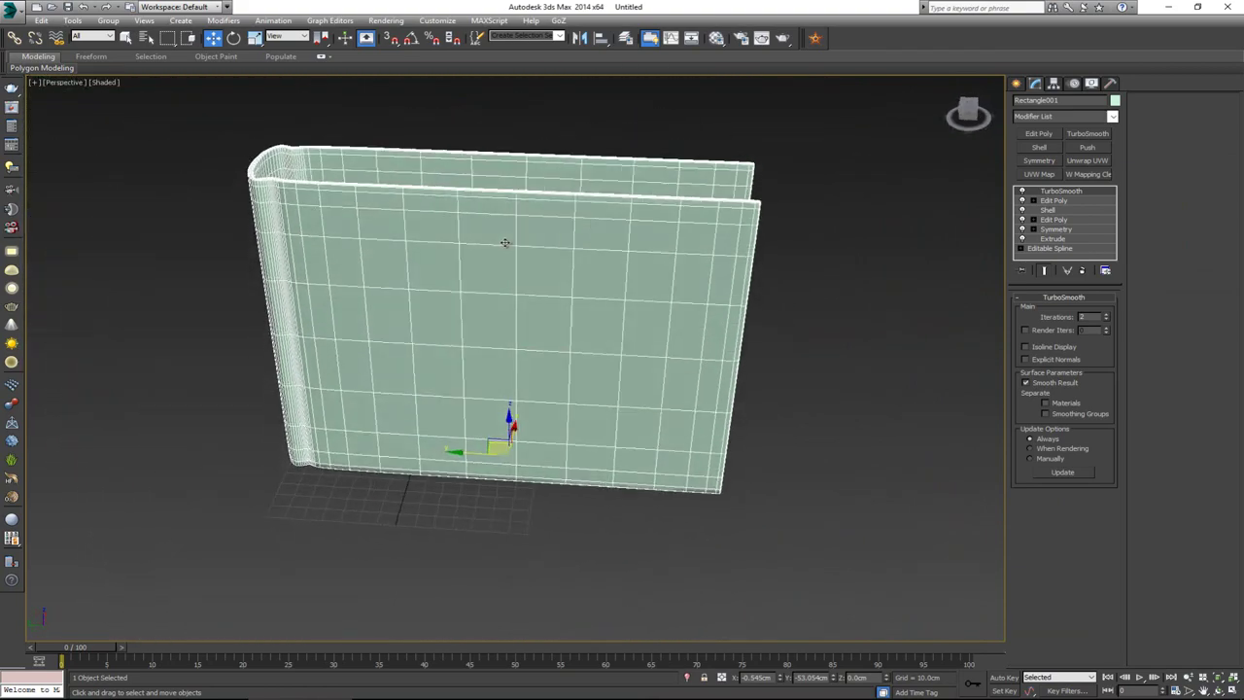
Compare the cover with and without TurboSmooth, and leave the TurboSmooth effect switched off
click(1022, 193)
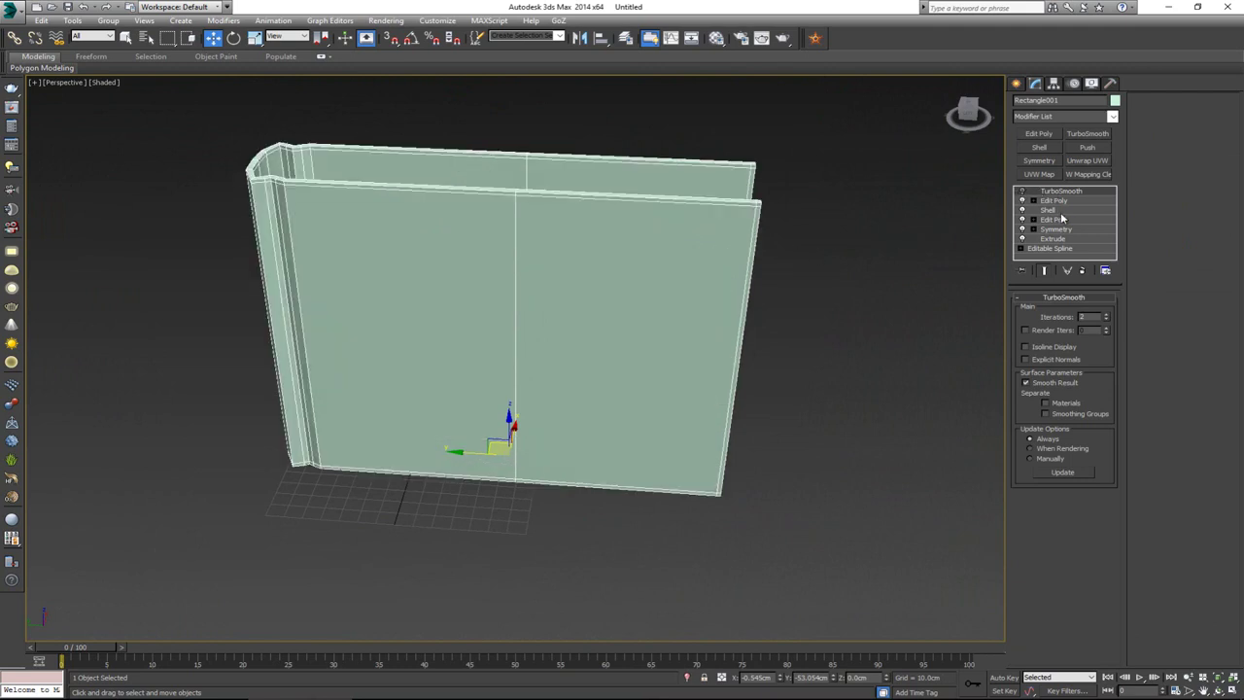
click(1021, 193)
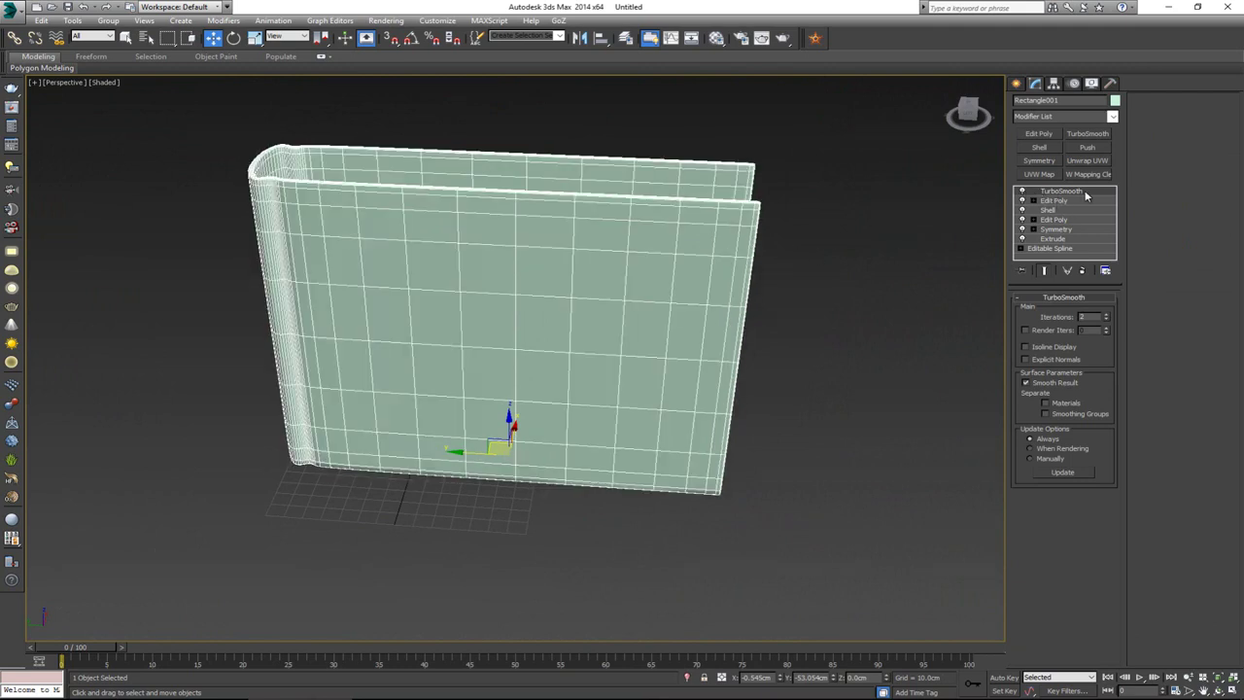
alt+middle_drag(467, 240, 545, 239)
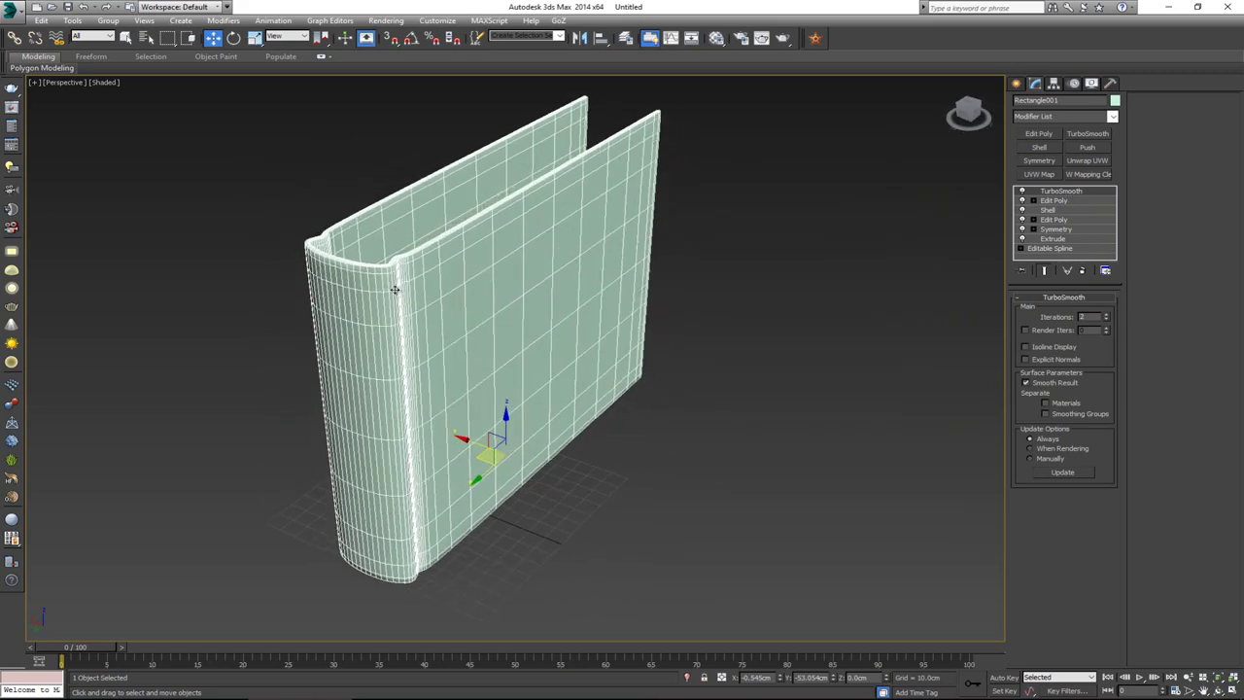
alt+middle_drag(521, 295, 439, 290)
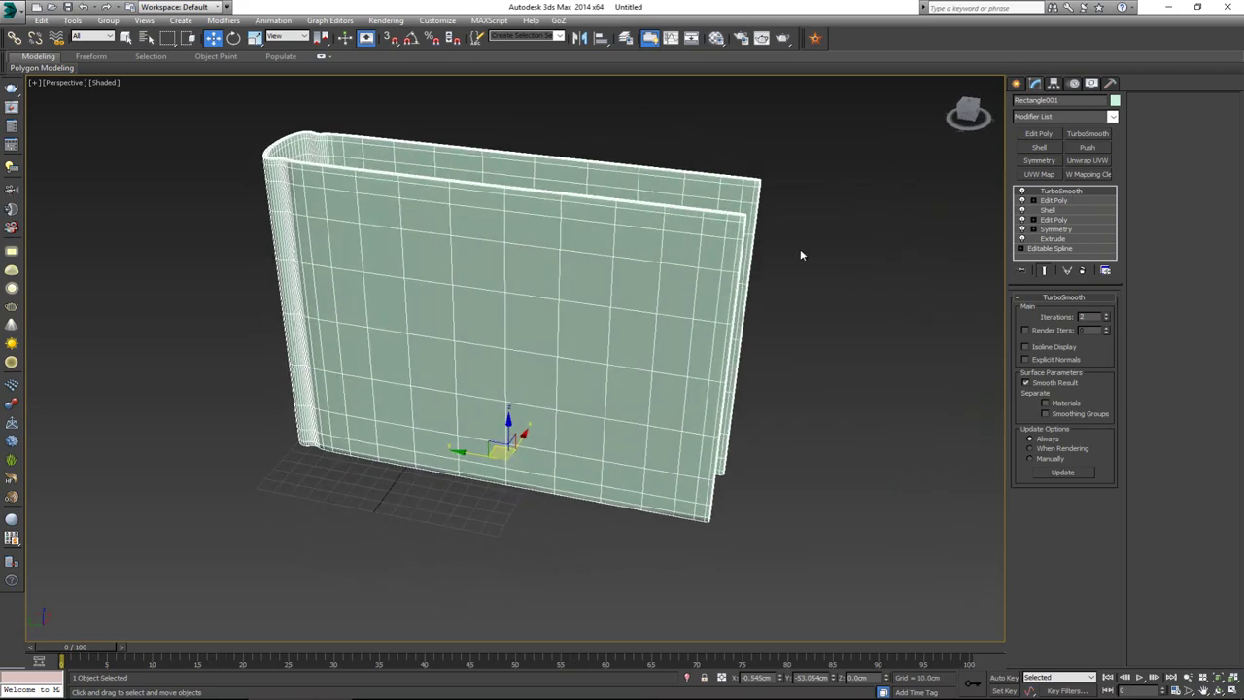
click(1022, 192)
alt+middle_drag(774, 239, 719, 266)
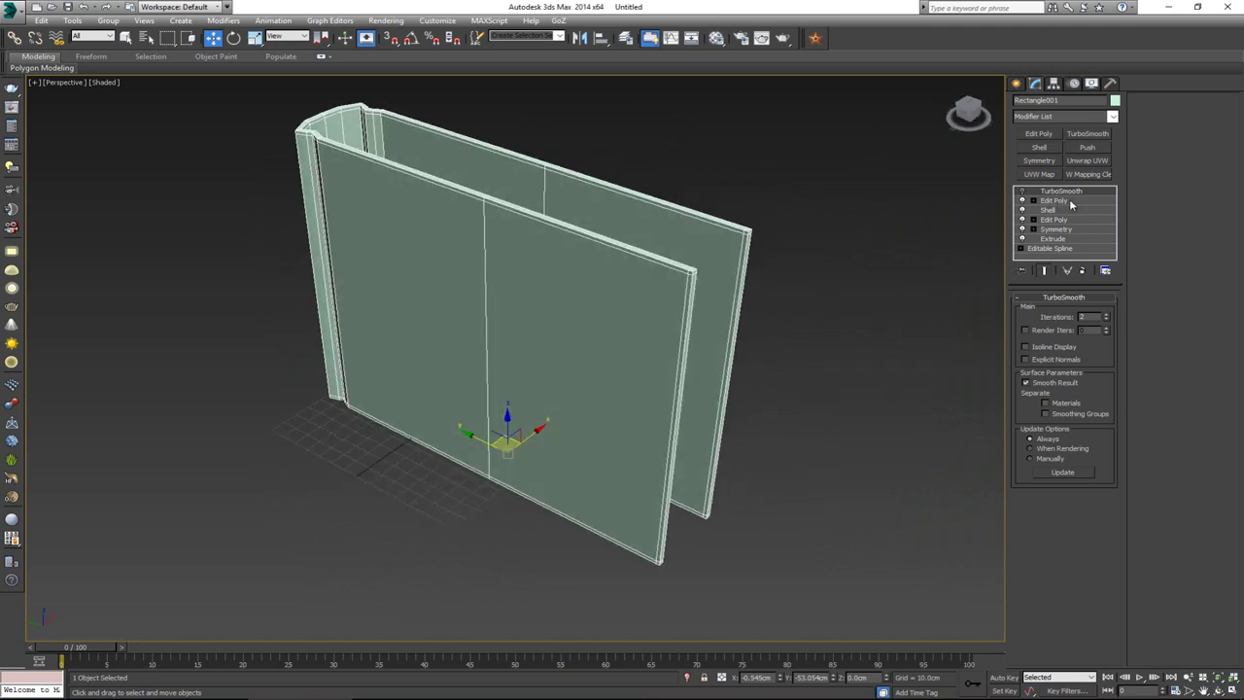
Switch off the effects of the upper Edit Poly and Shell modifiers to return to the unthickened cover surface
click(1063, 201)
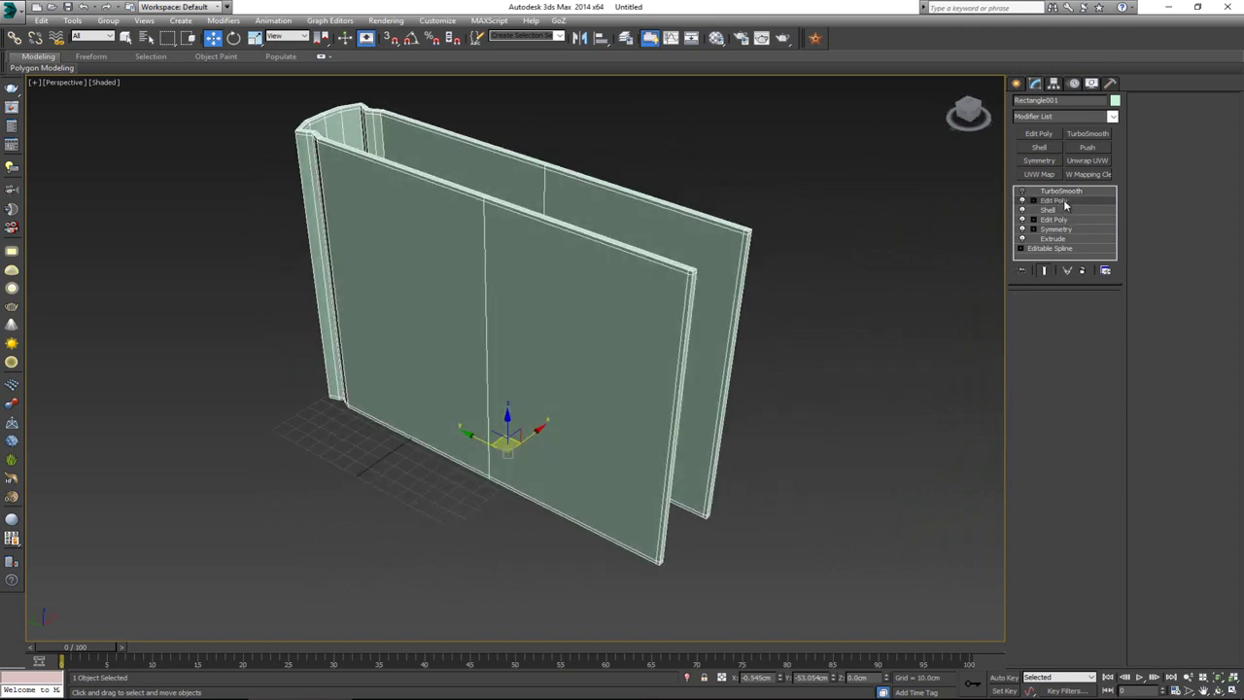
click(1022, 201)
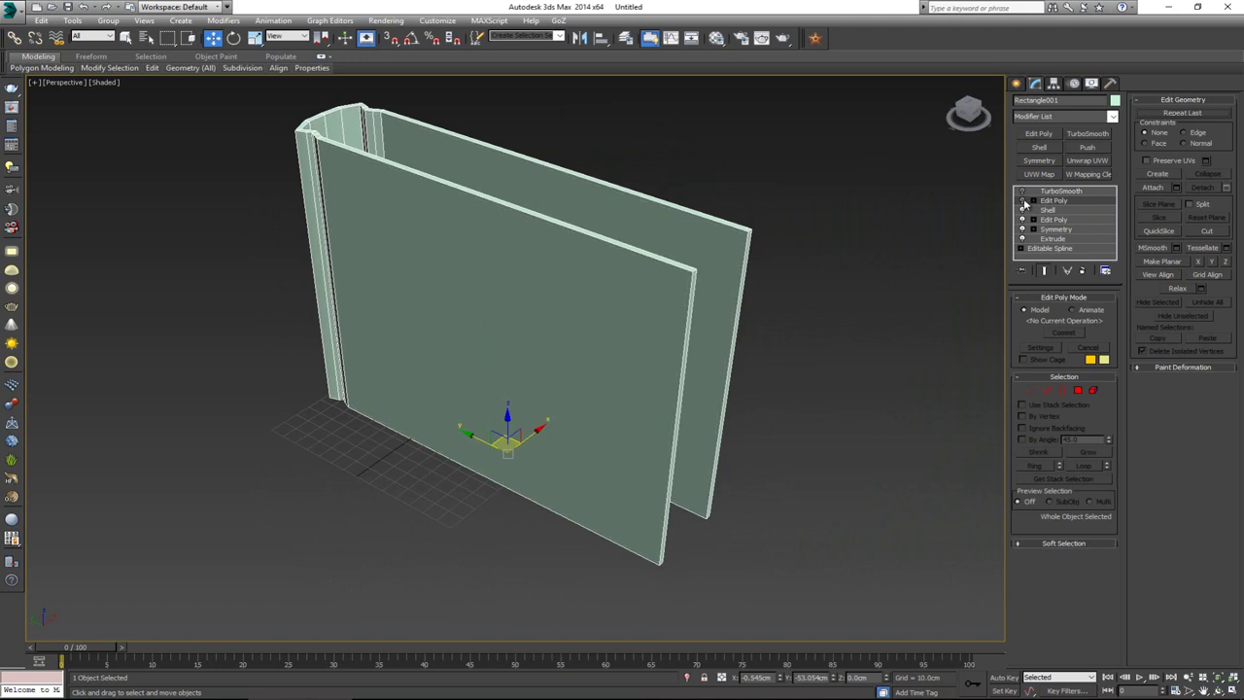
click(1023, 202)
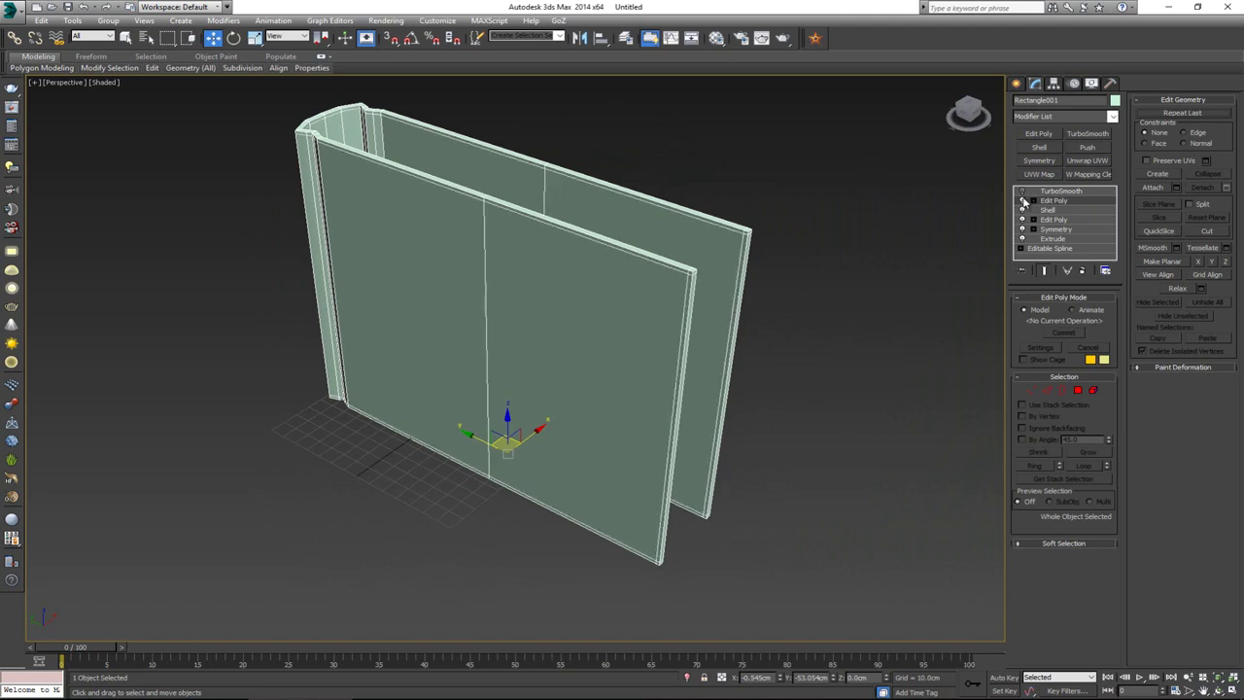
click(1023, 201)
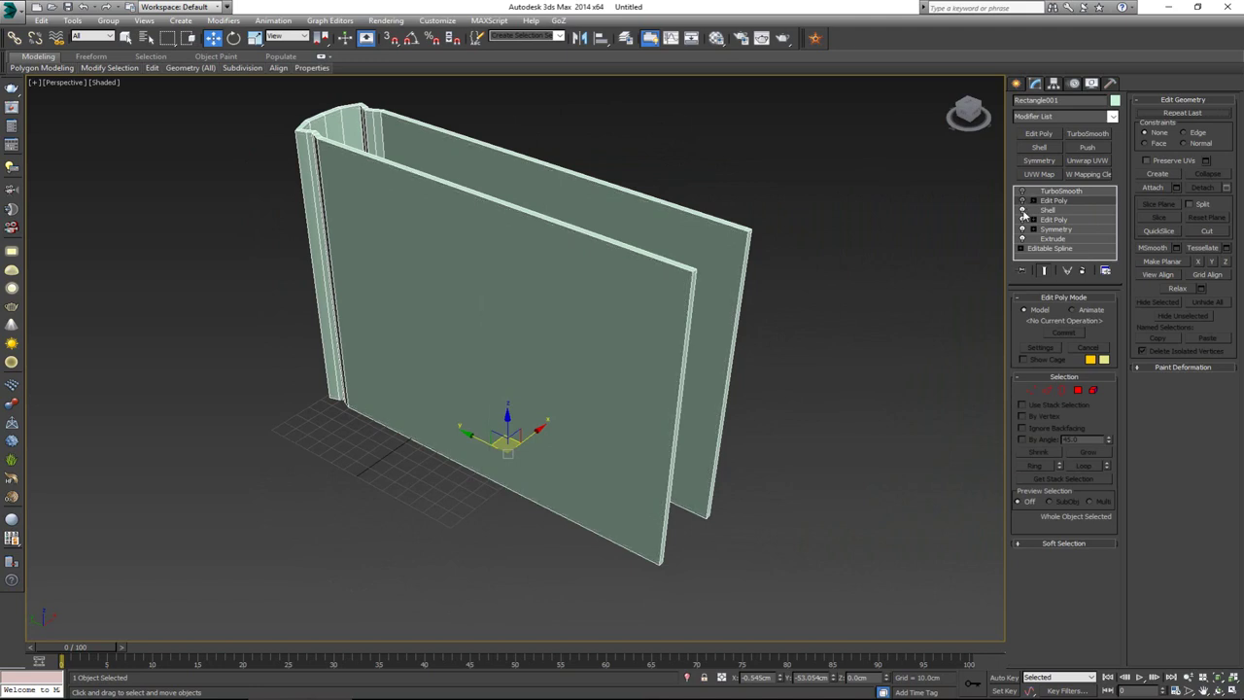
click(1023, 211)
click(1022, 211)
click(1023, 211)
click(1022, 211)
click(1023, 211)
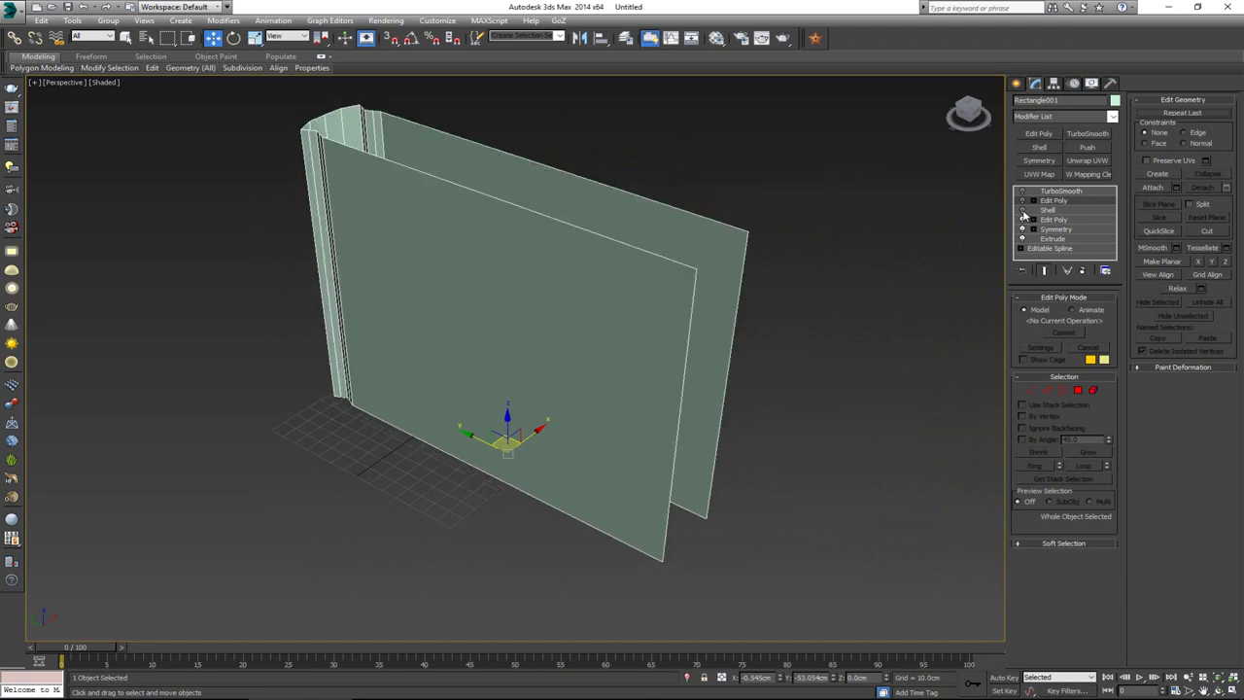
Add an Unwrap UVW modifier directly above the lower Edit Poly and beneath the Shell
click(1045, 220)
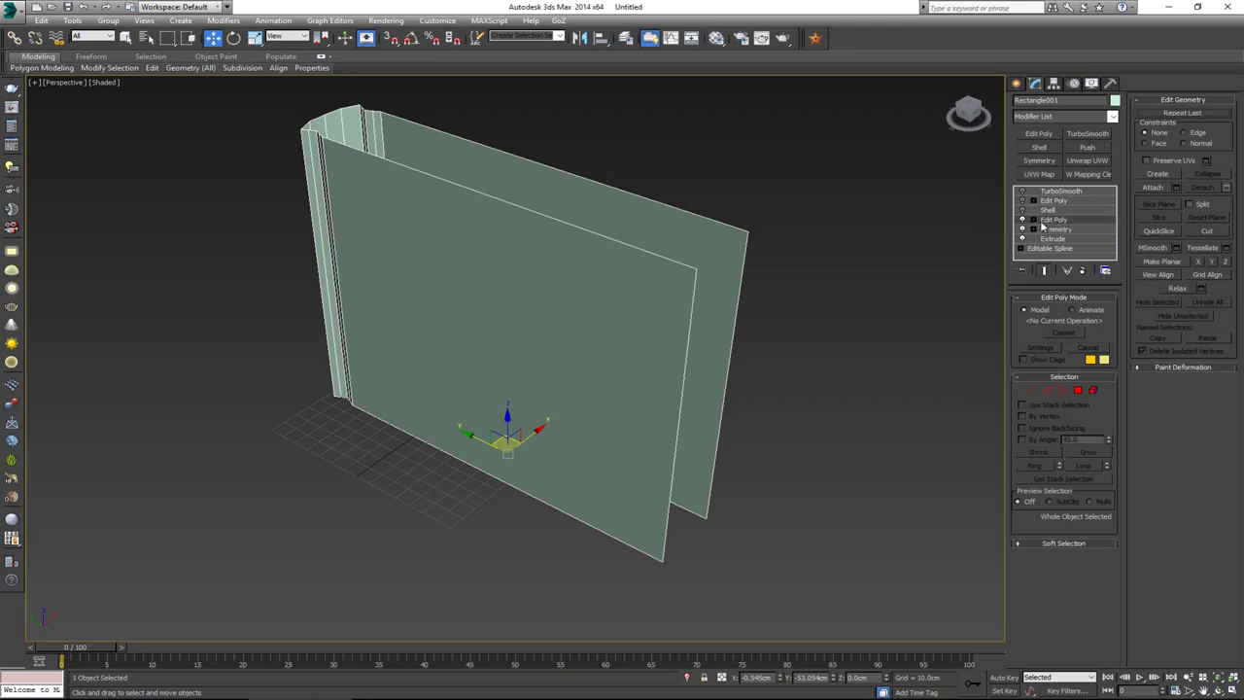
alt+middle_drag(504, 354, 822, 313)
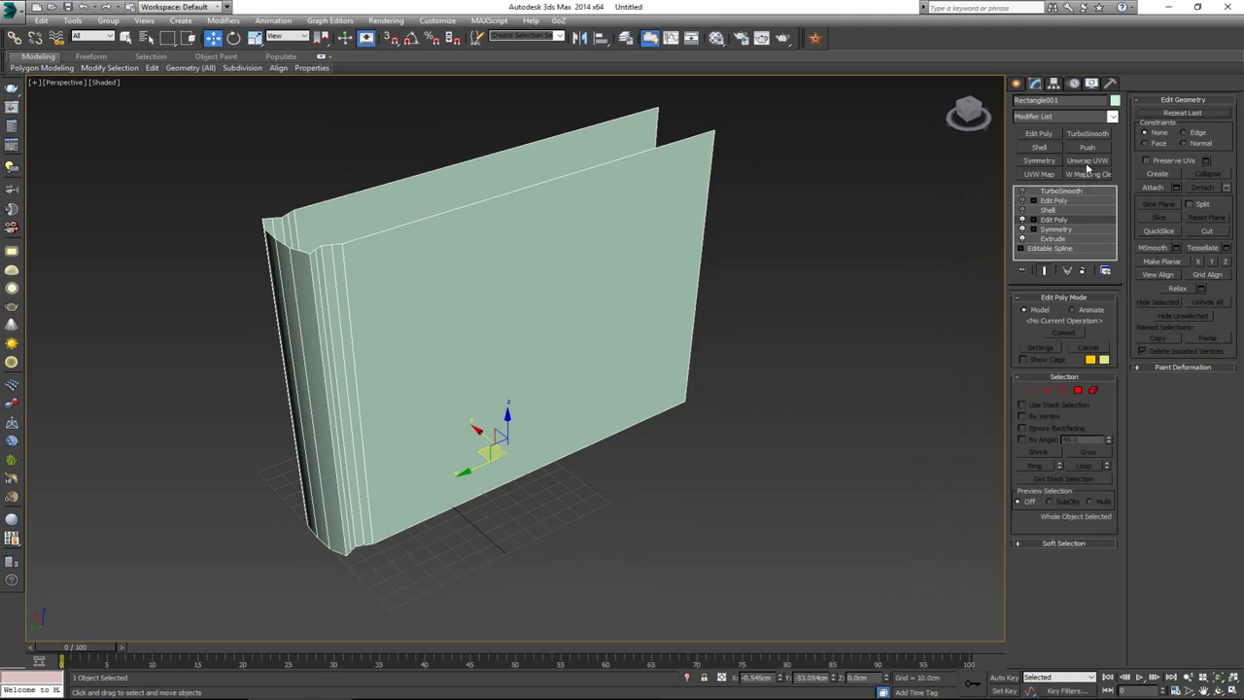
click(1087, 163)
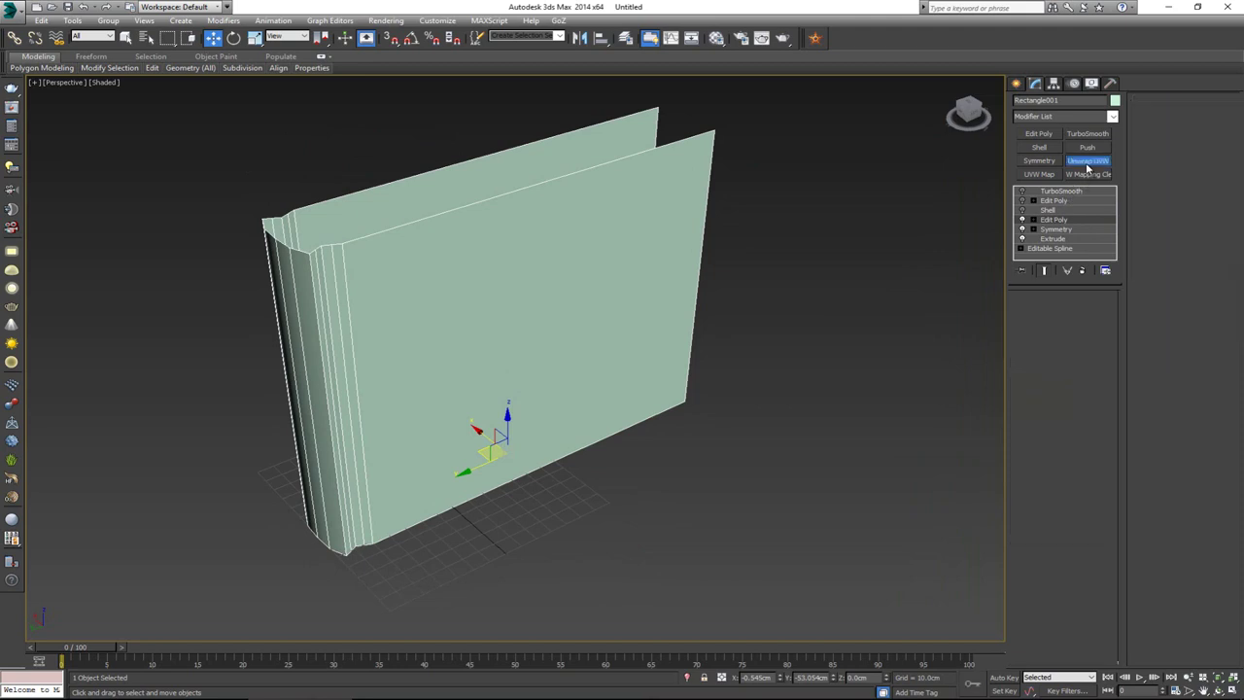
alt+middle_drag(527, 297, 325, 333)
Select all faces of both boards and the spine at the Unwrap UVW modifier's polygon level
click(1065, 315)
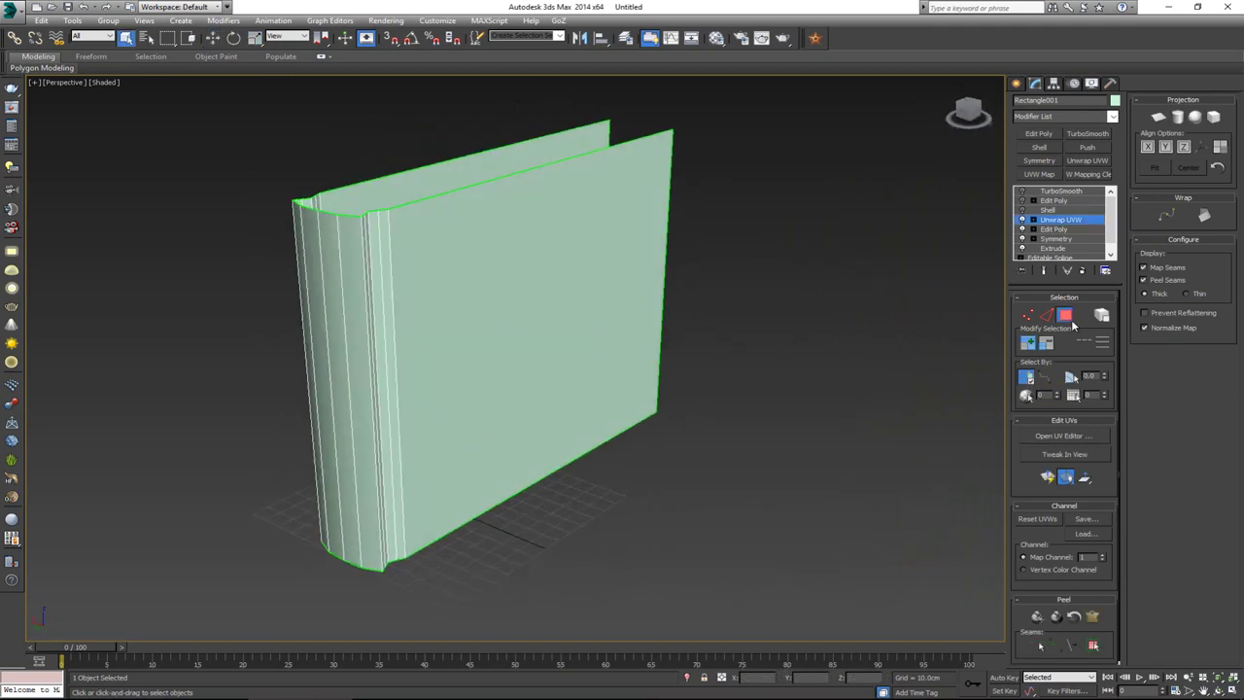
drag(246, 570, 261, 561)
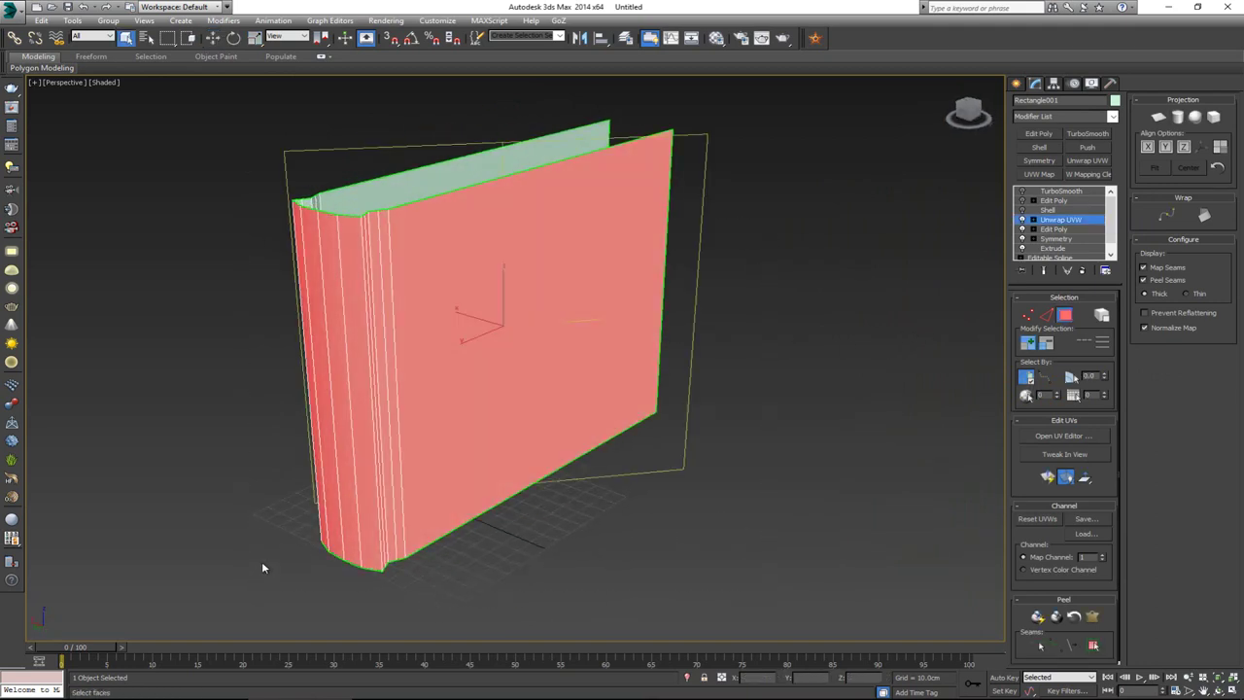
alt+middle_drag(261, 561, 462, 417)
ctrl+drag(158, 228, 230, 277)
alt+middle_drag(230, 283, 593, 432)
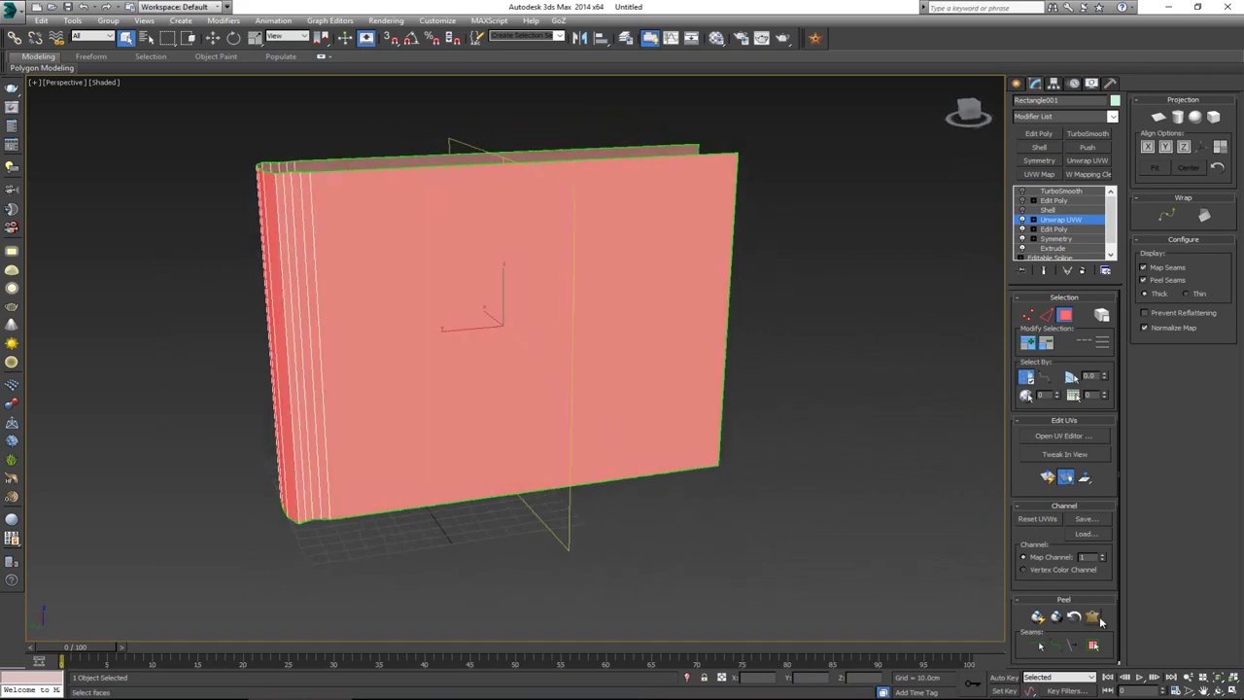
Unfold the selected cover faces with Pelt mapping, running the pelt simulation and the relax, and commit the result
click(1096, 617)
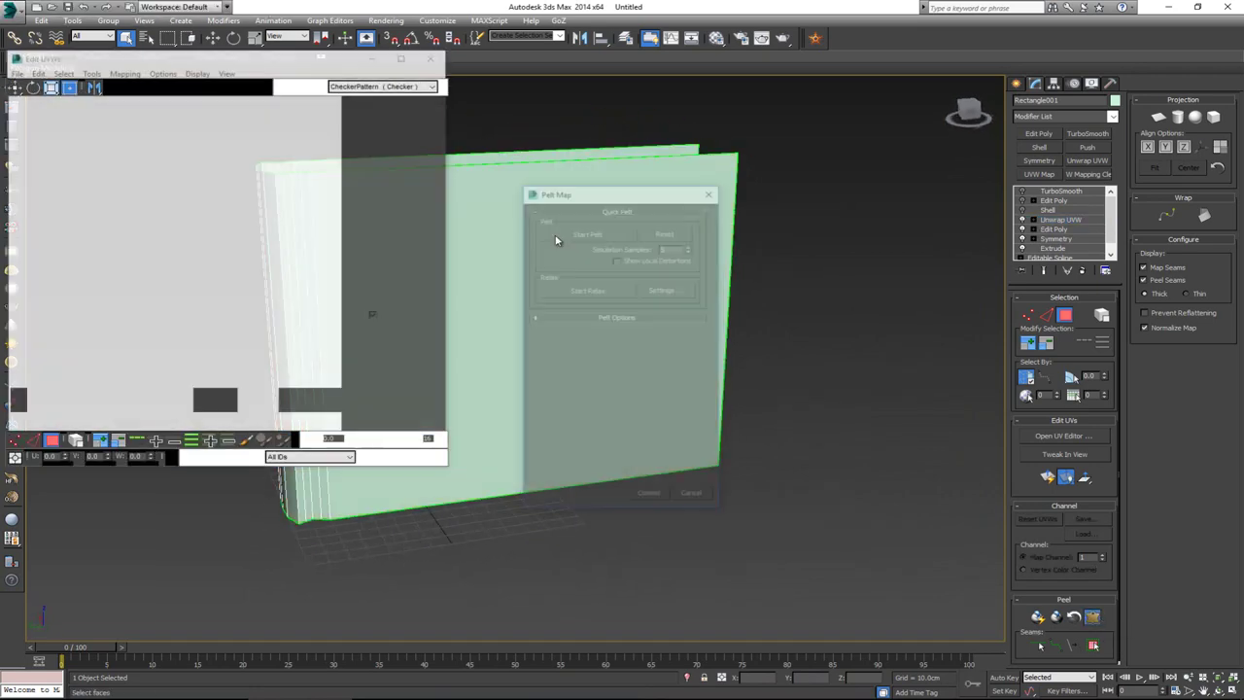
click(575, 234)
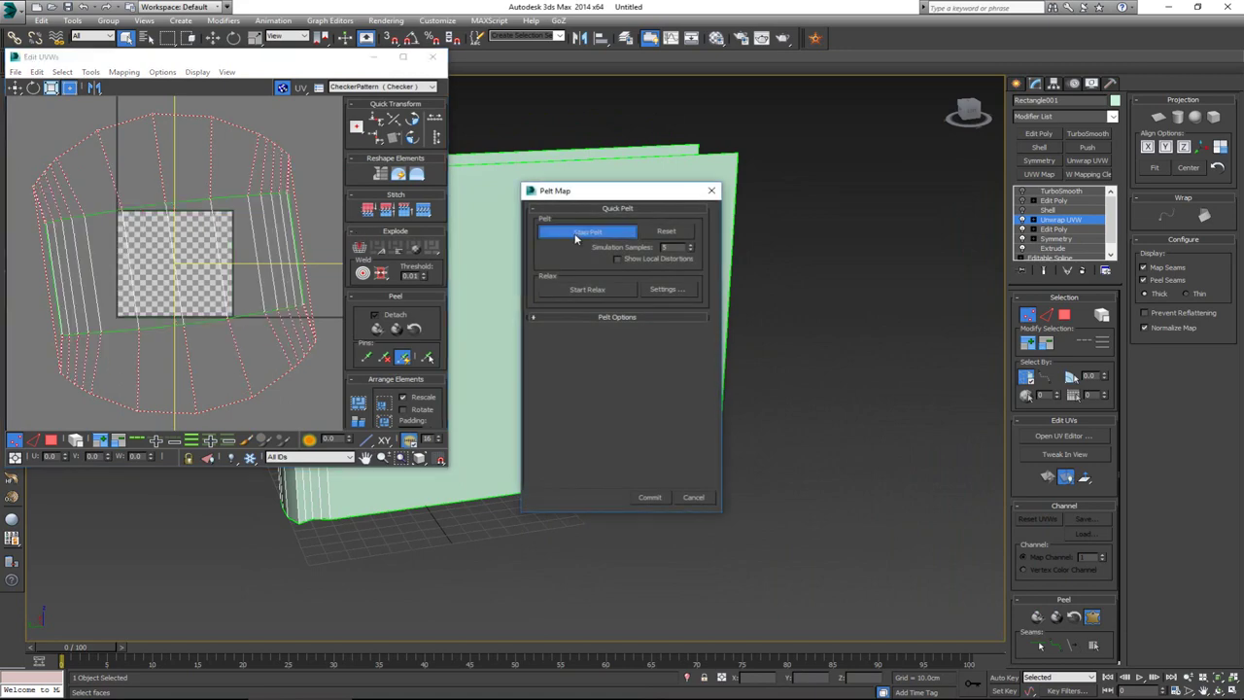
click(588, 289)
click(664, 501)
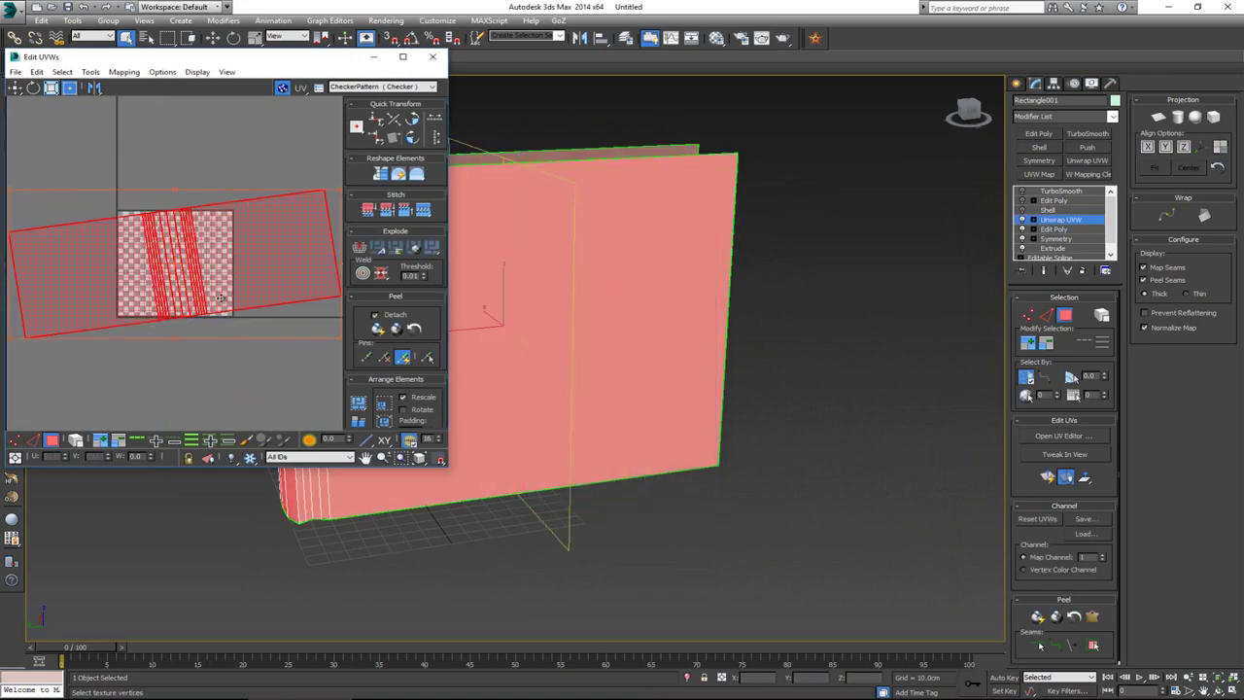
Rotate the unfolded cover's UV shell until its long edges are horizontal
key(e)
drag(261, 273, 281, 288)
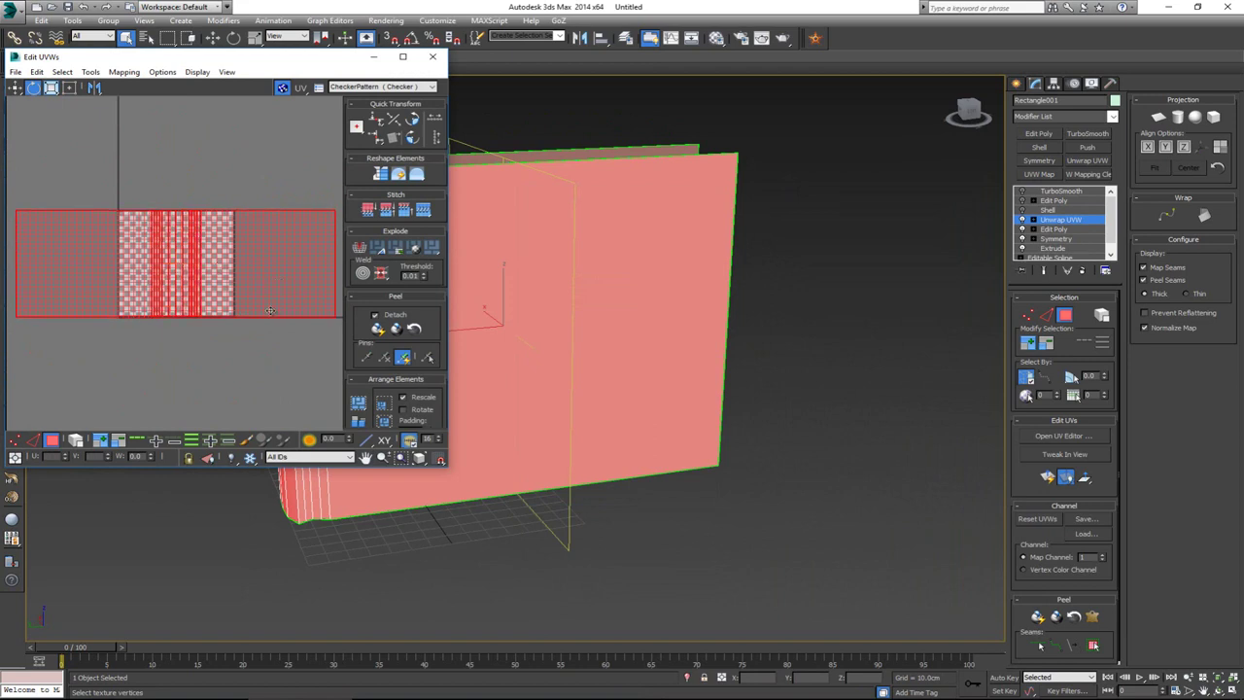
key(q)
Pack the cover's UV shell into the UV square with Rescale enabled, deselect it and close the UV editor
click(358, 406)
scroll(175, 276, up, 2)
scroll(175, 276, up, 3)
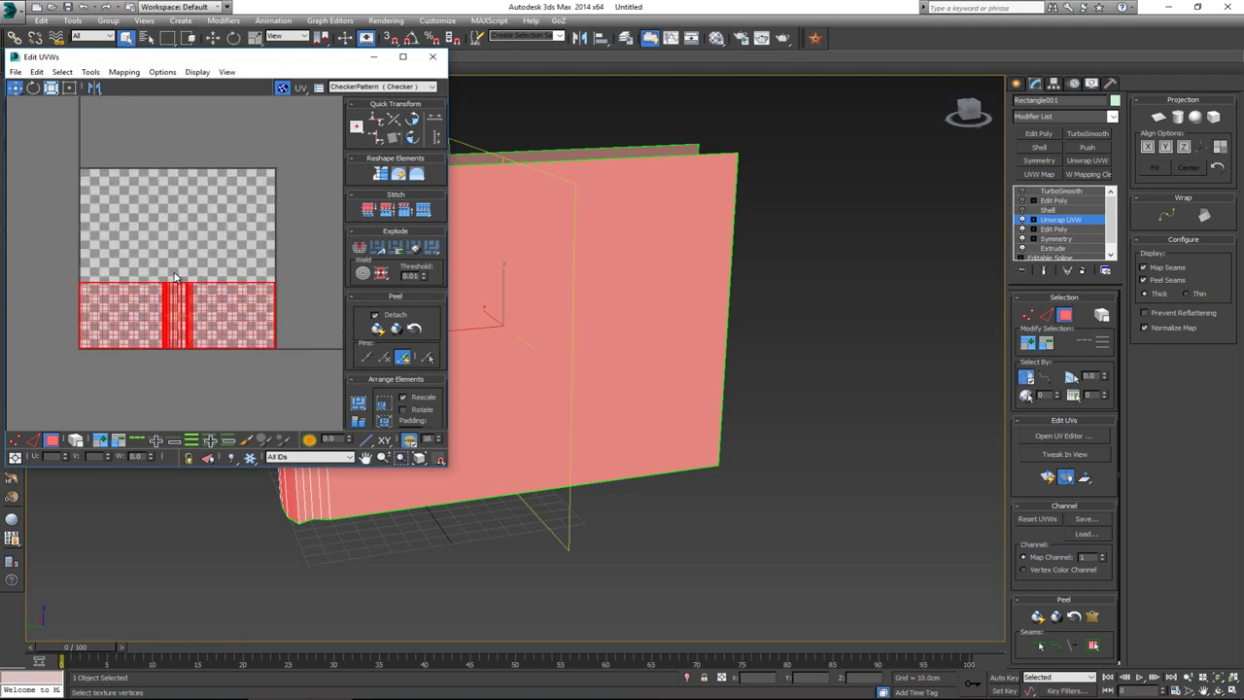
middle_drag(181, 272, 186, 223)
scroll(212, 227, down, 1)
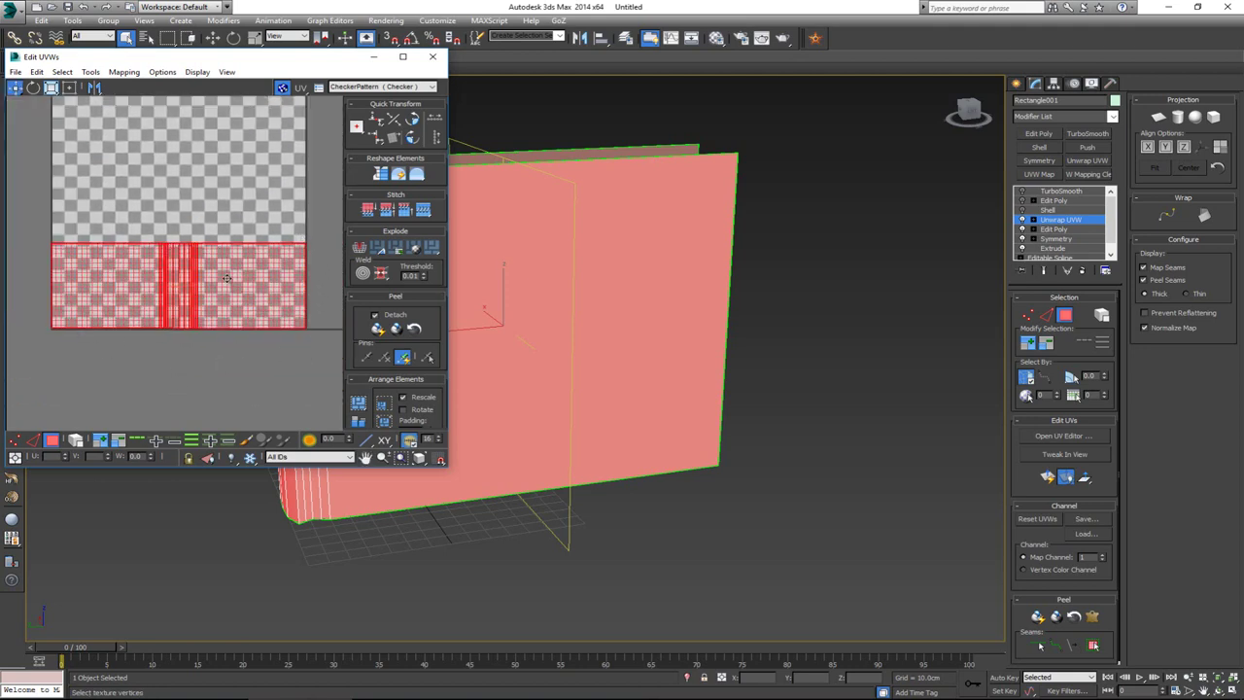
click(221, 232)
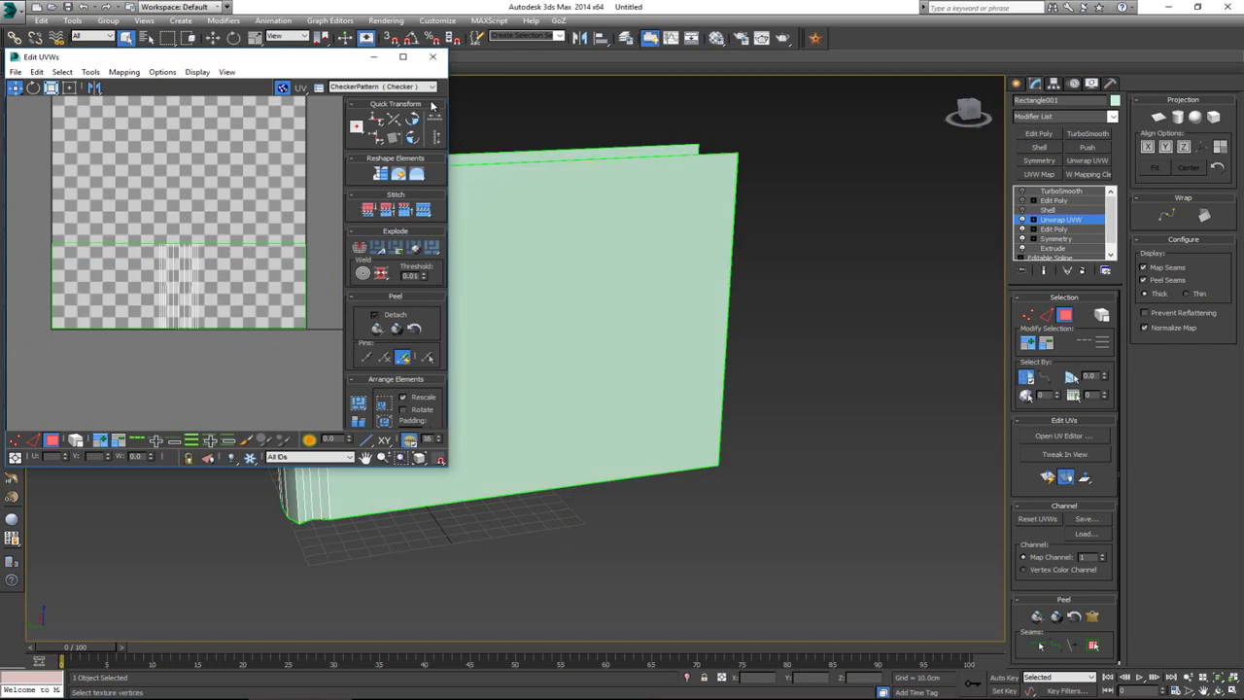
click(433, 63)
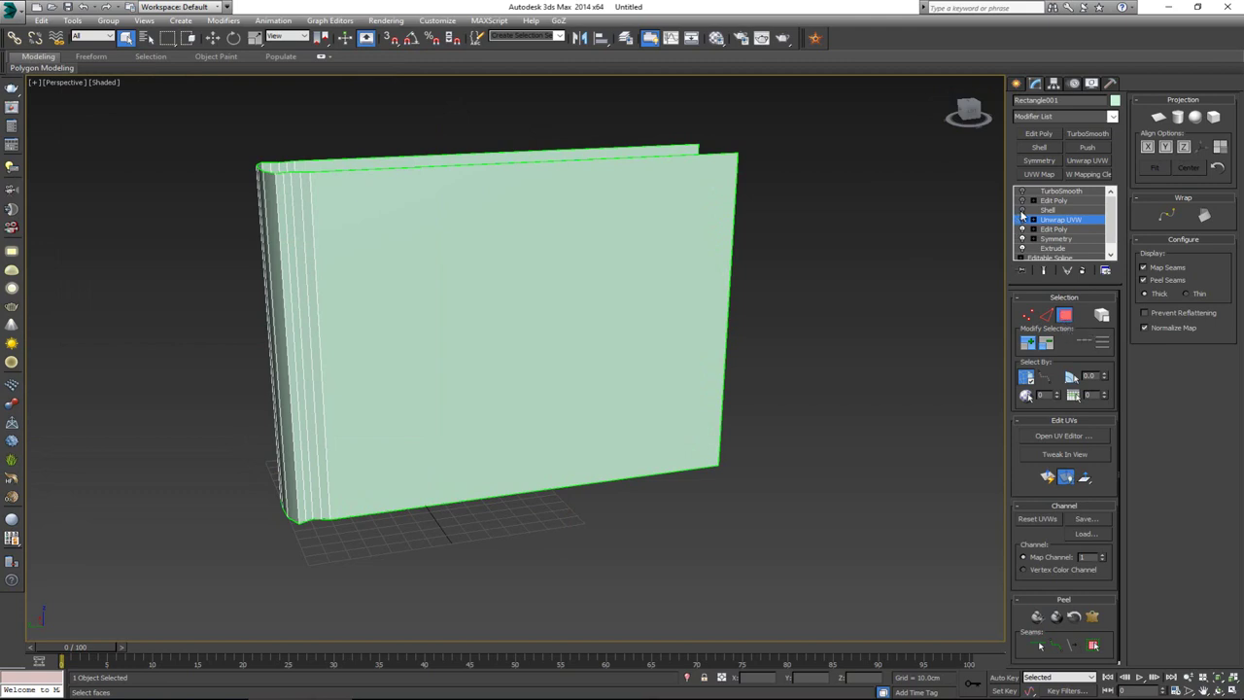
Exit the polygon level, switch the Shell, upper Edit Poly and TurboSmooth effects back on, and check the smoothed cover from several angles
click(1063, 319)
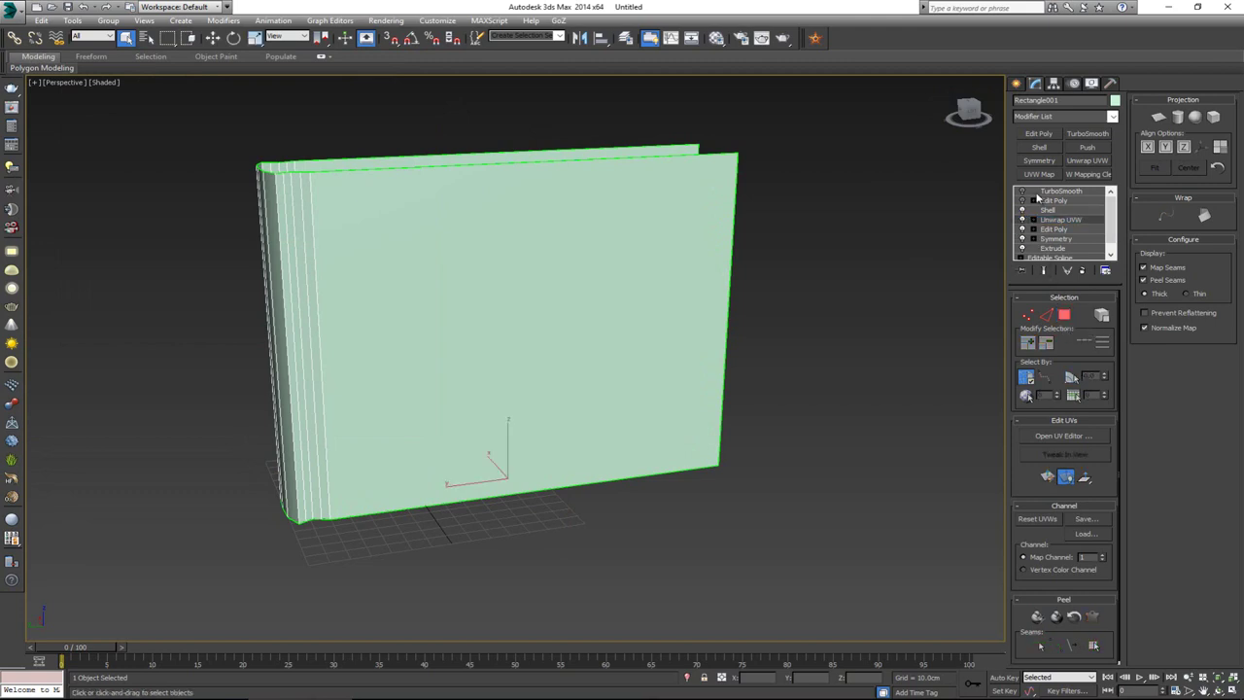
click(1053, 201)
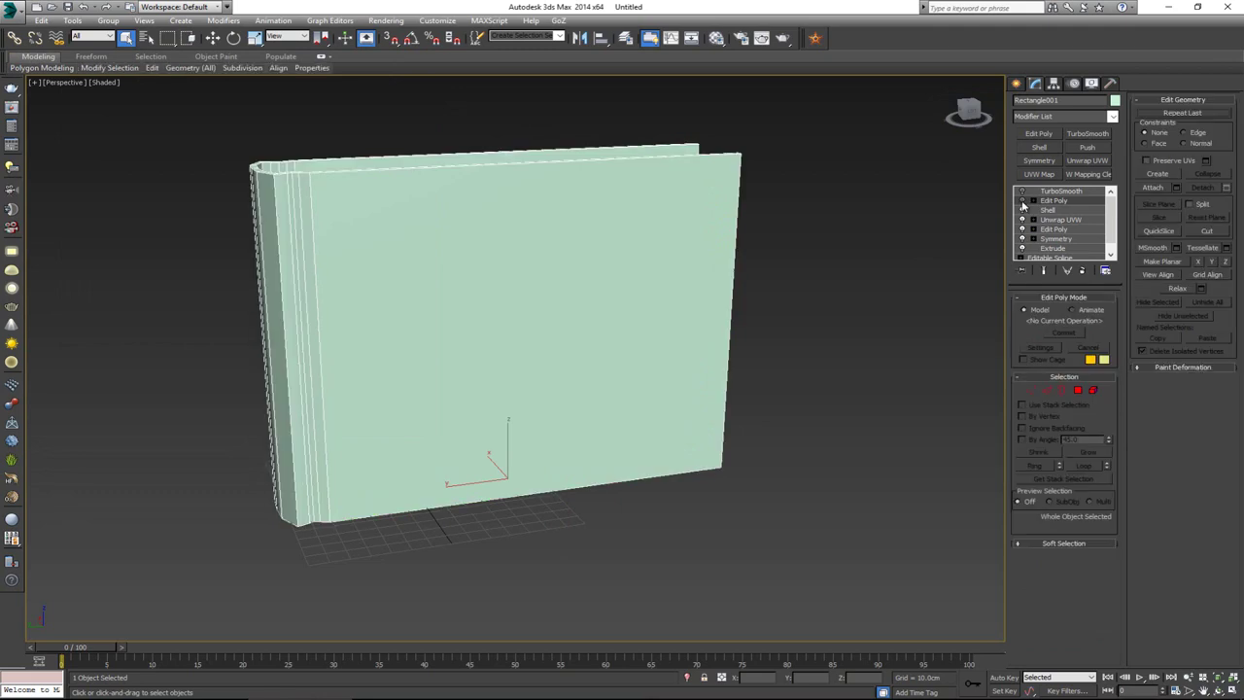
click(1022, 201)
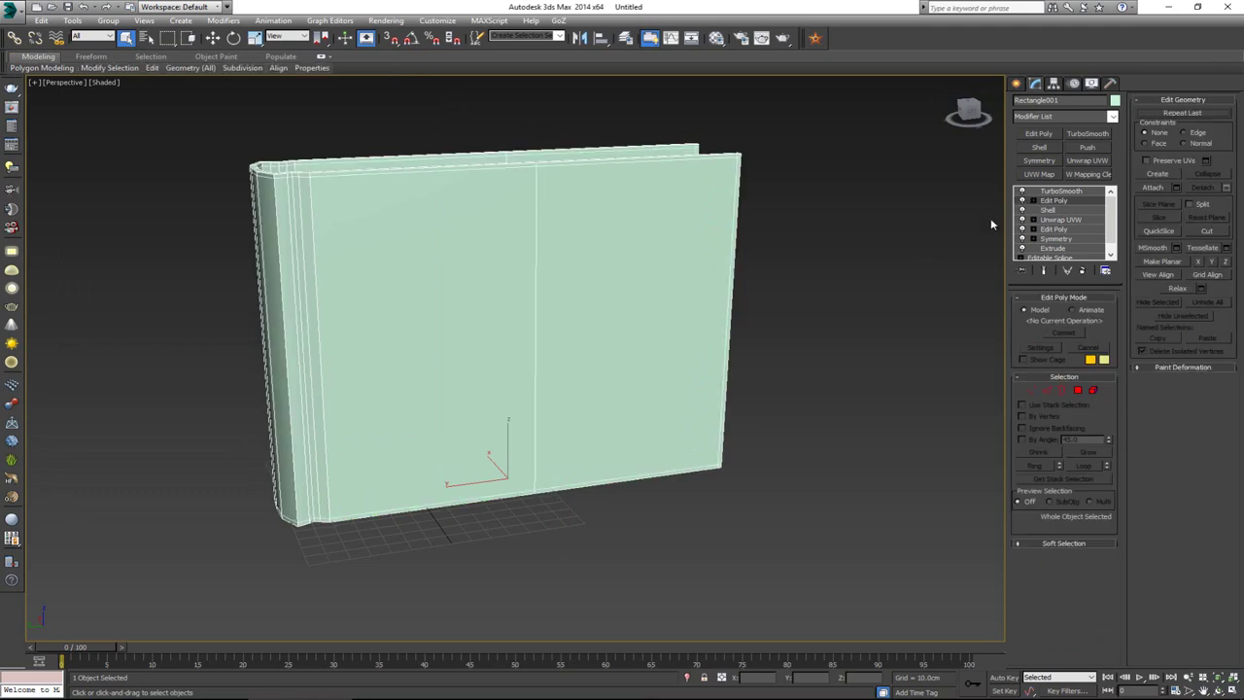
click(1057, 191)
click(820, 251)
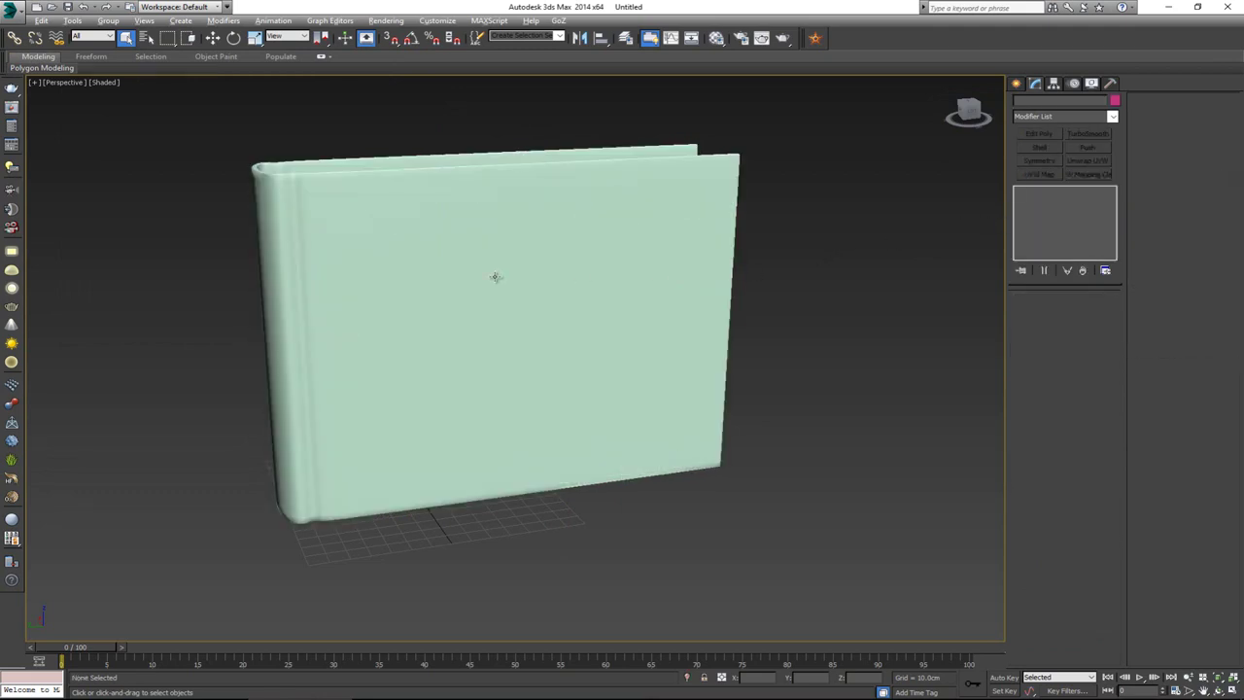
alt+middle_drag(495, 277, 519, 294)
click(445, 279)
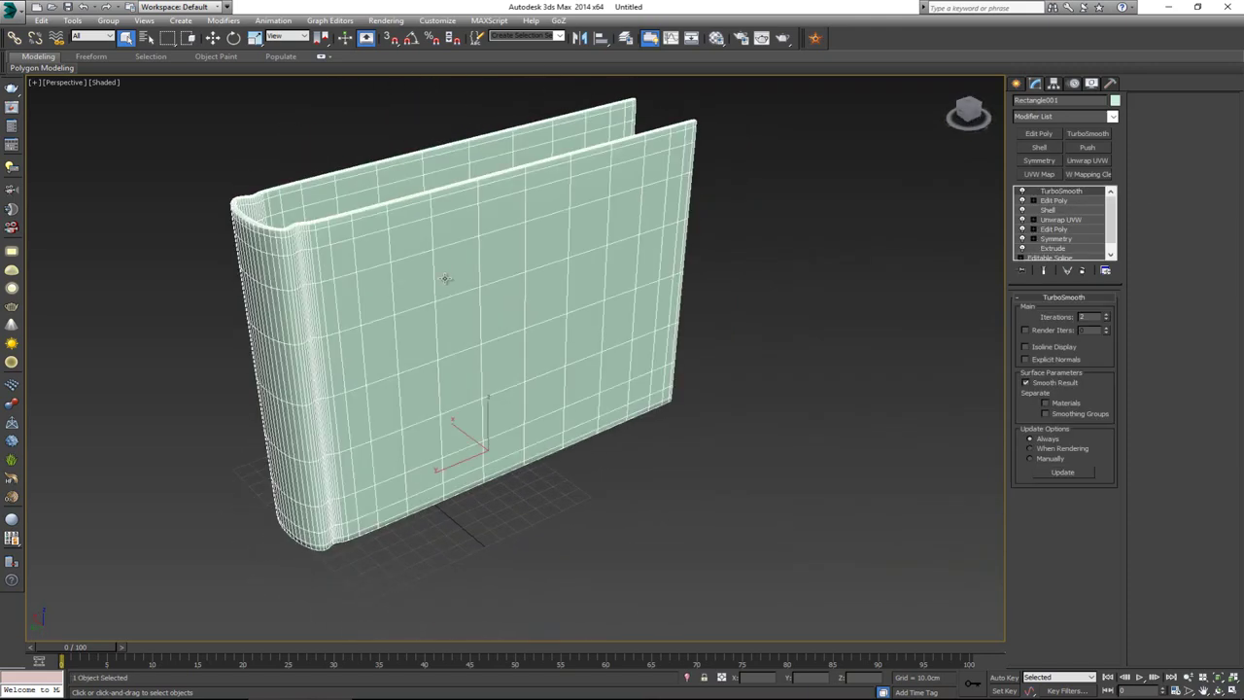
alt+middle_drag(445, 278, 504, 319)
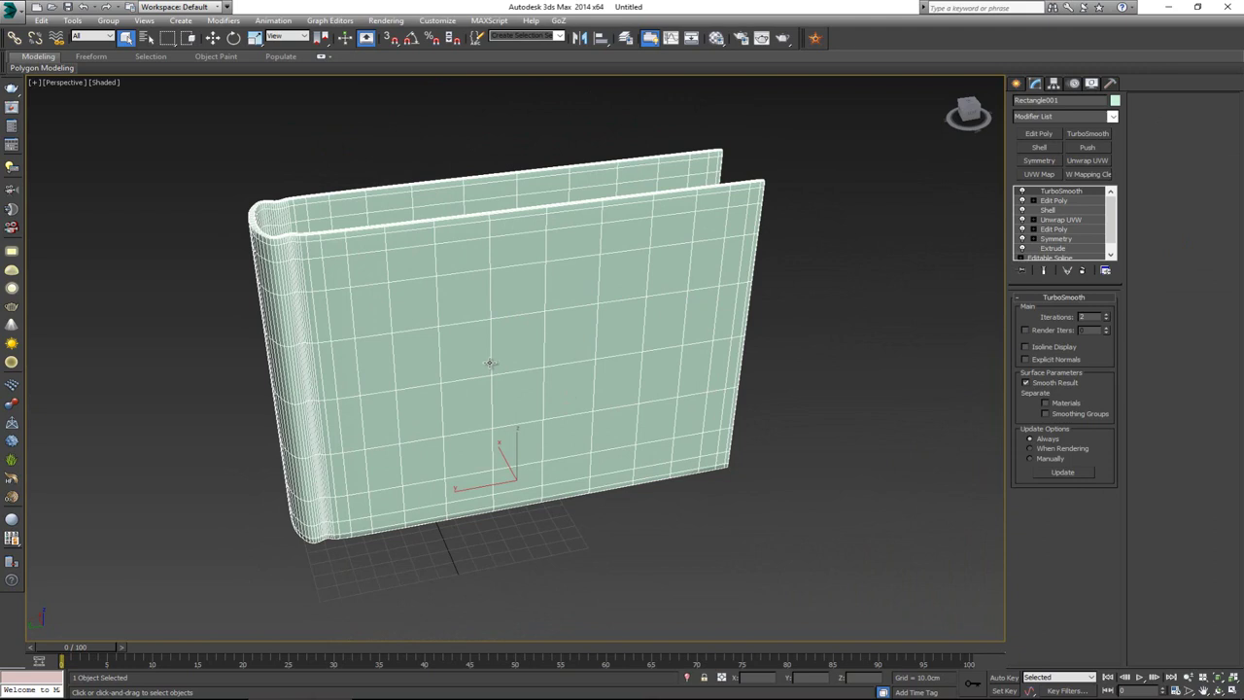
click(455, 594)
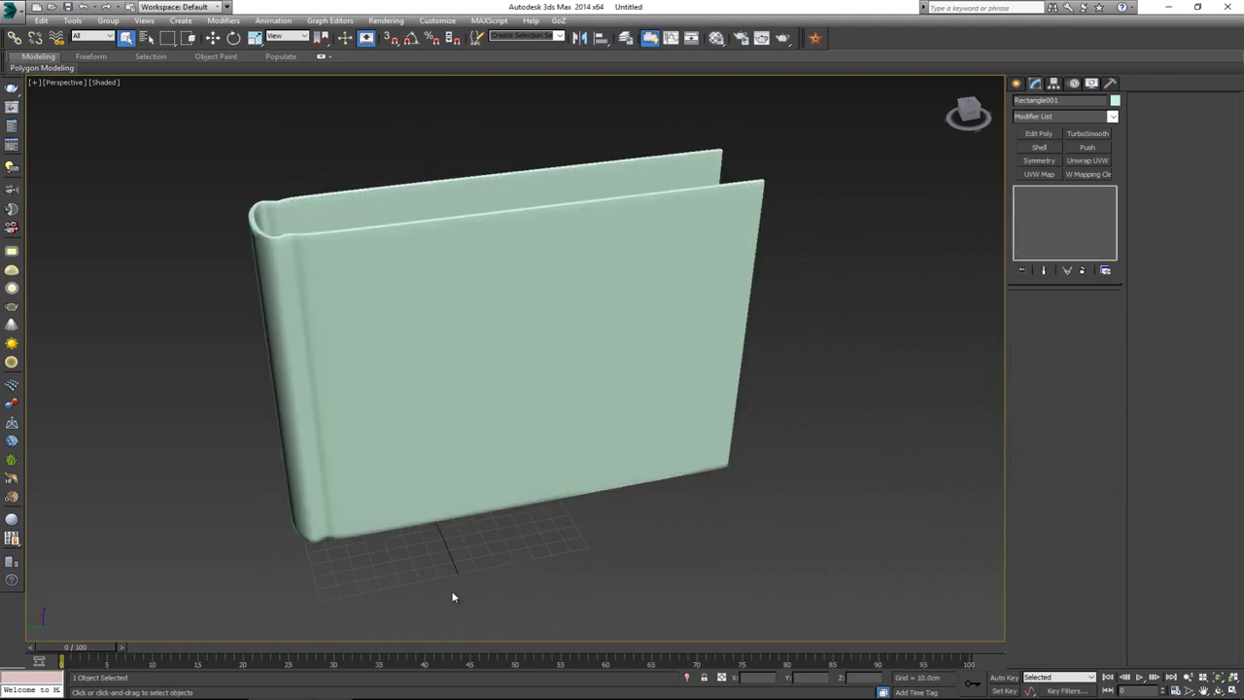
Switch to the web browser, search Google Images for "book covers", browse the results and close the browser
mouse_move(406, 696)
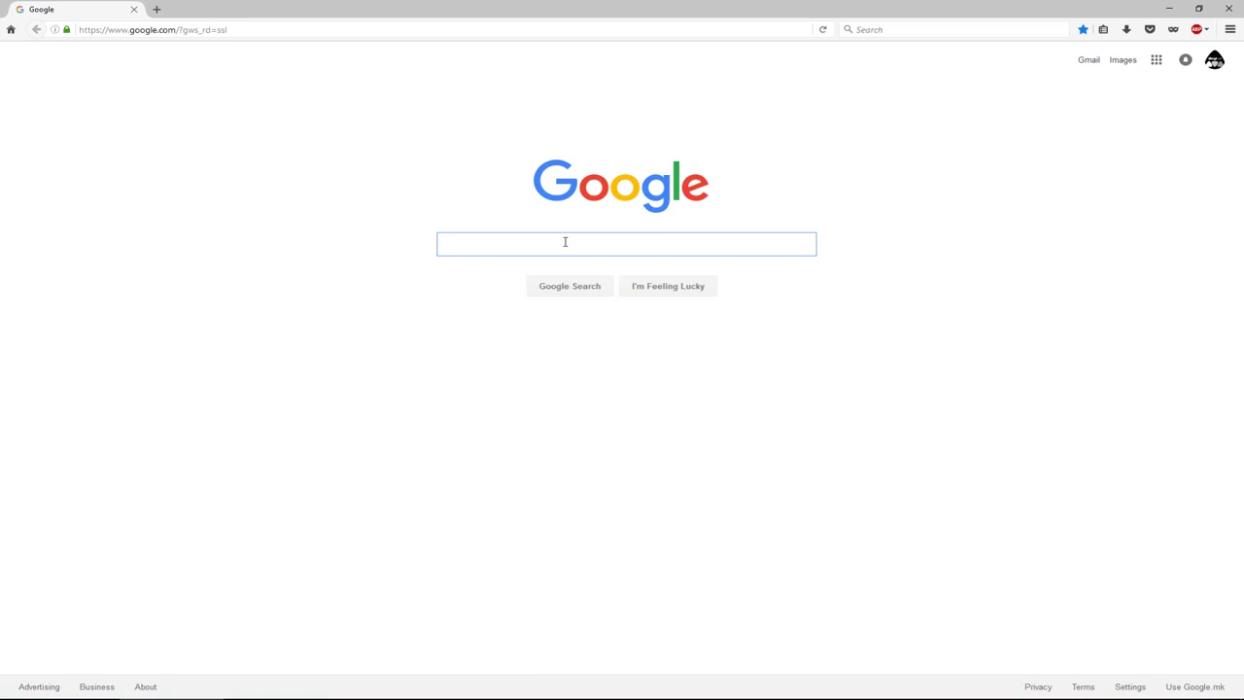
text(book co)
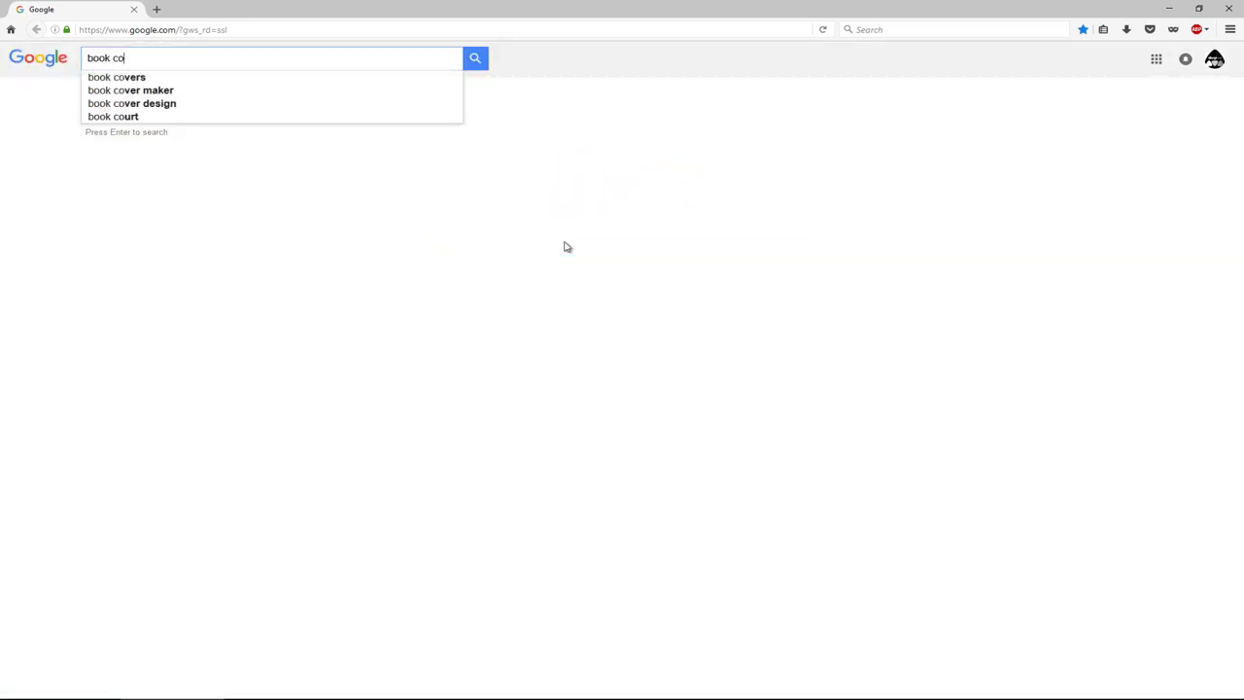
text(vers)
key(Return)
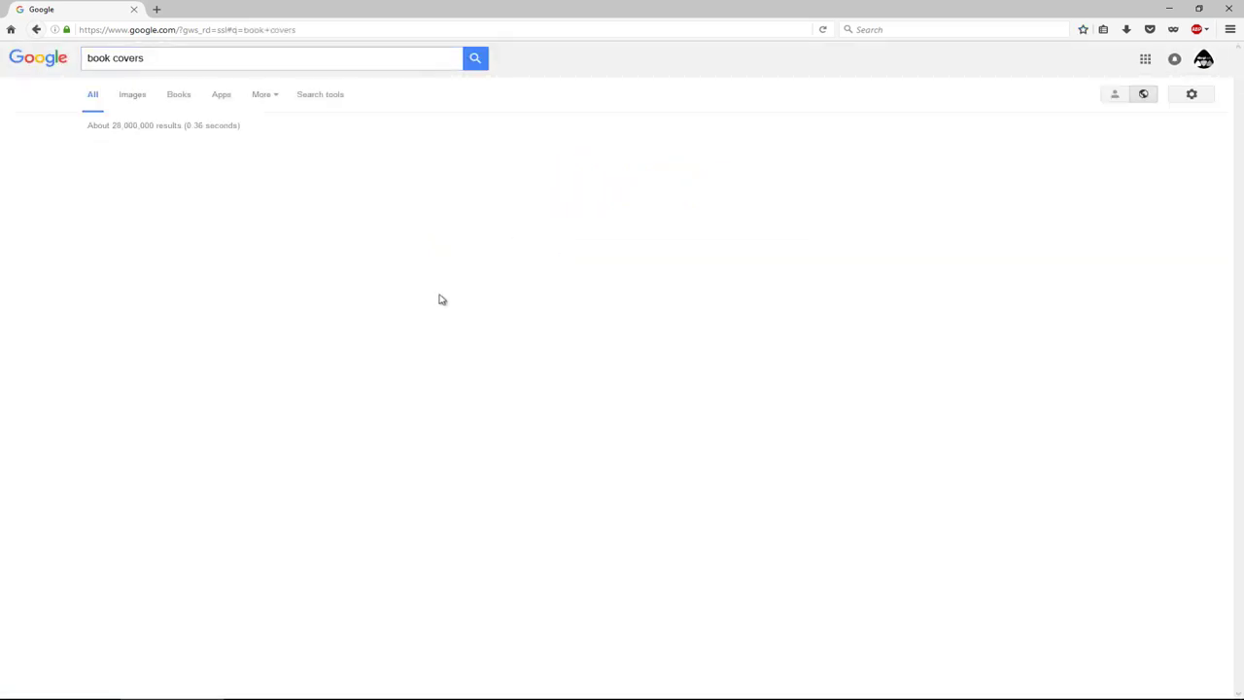
click(132, 95)
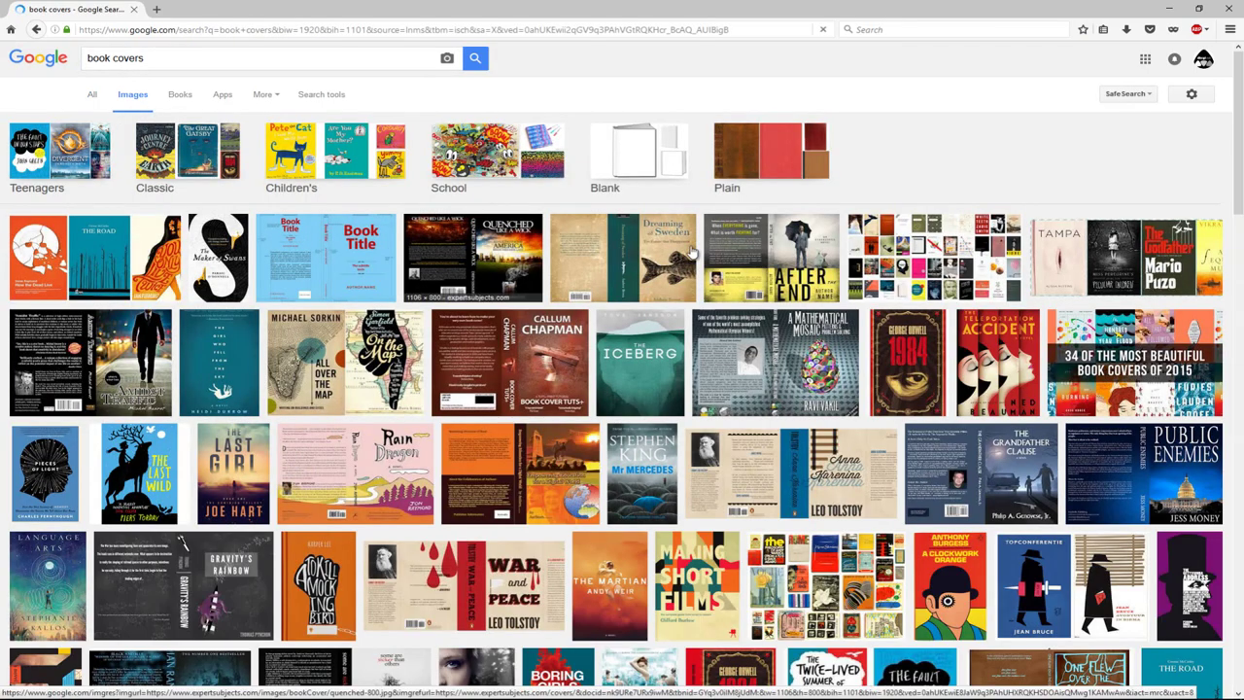
scroll(1076, 394, down, 1)
scroll(1077, 394, down, 5)
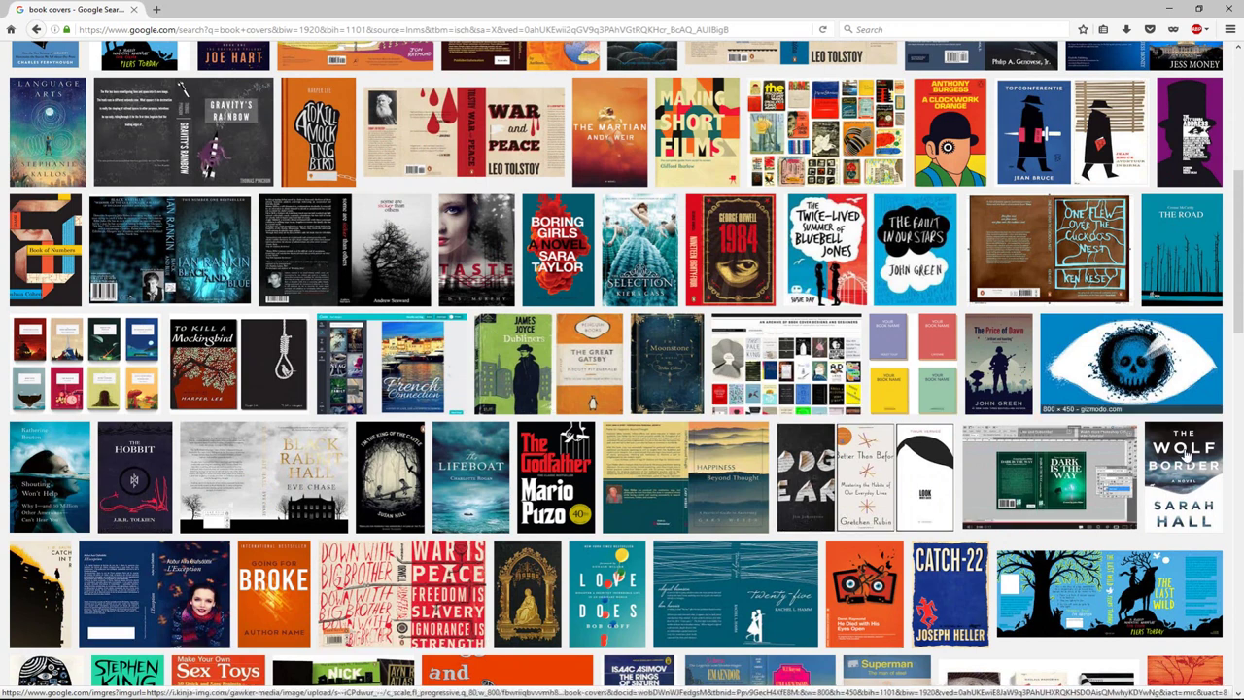
scroll(208, 226, up, 5)
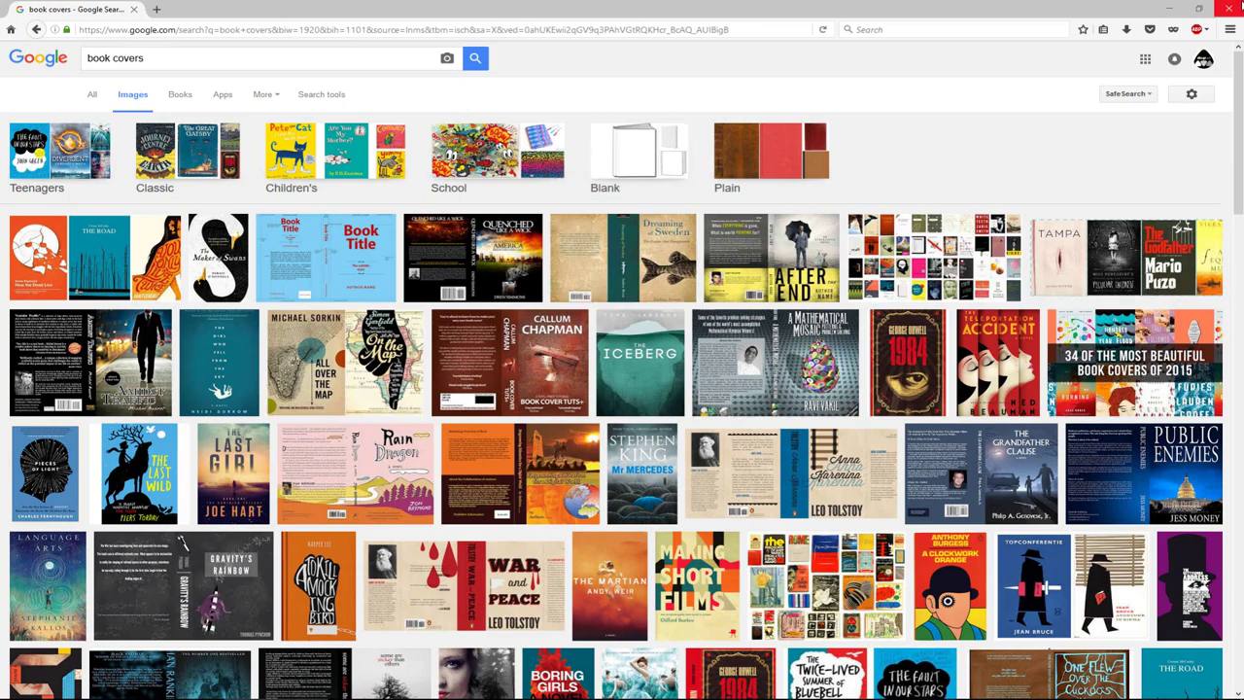
click(1241, 6)
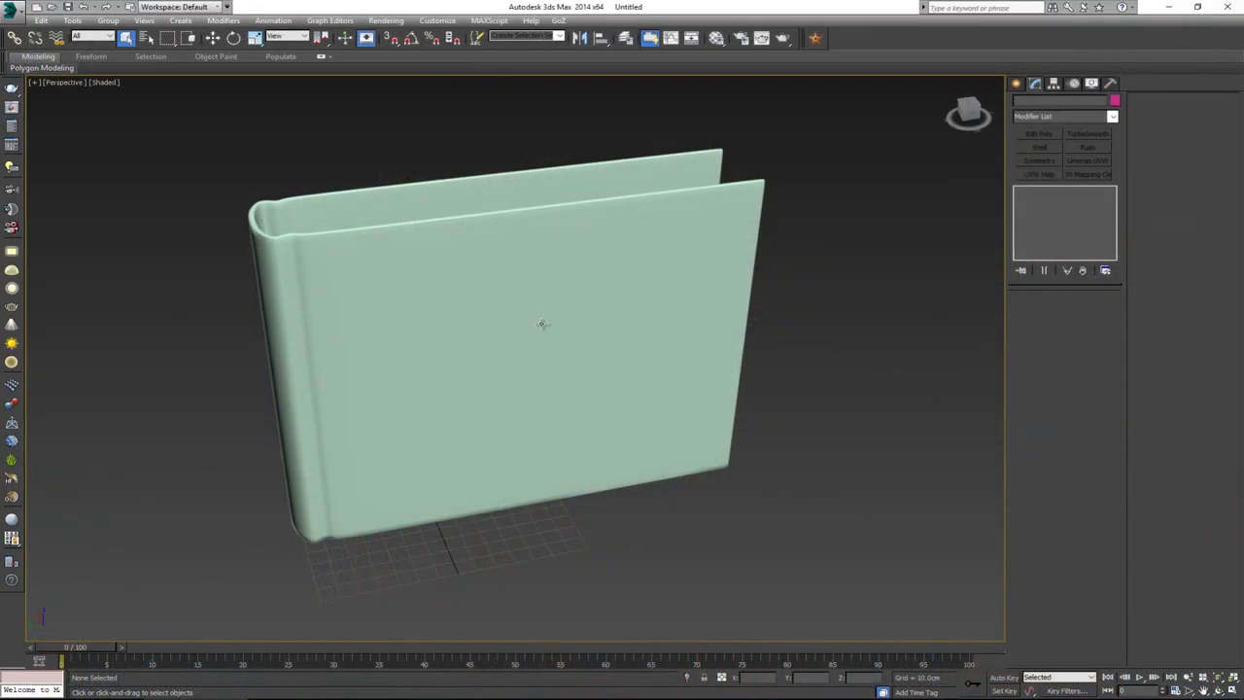
Open the Material Editor and assign the first sample material, Material #1, to the book cover
middle_drag(544, 324, 581, 310)
key(m)
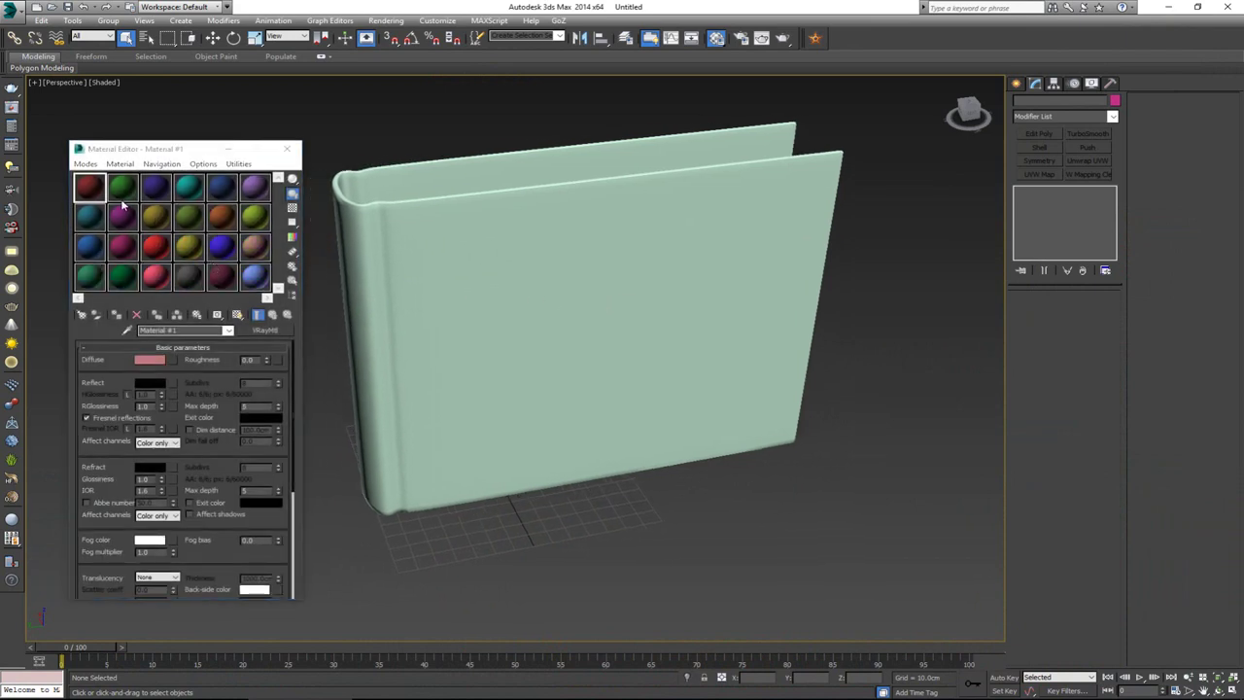
drag(96, 190, 582, 294)
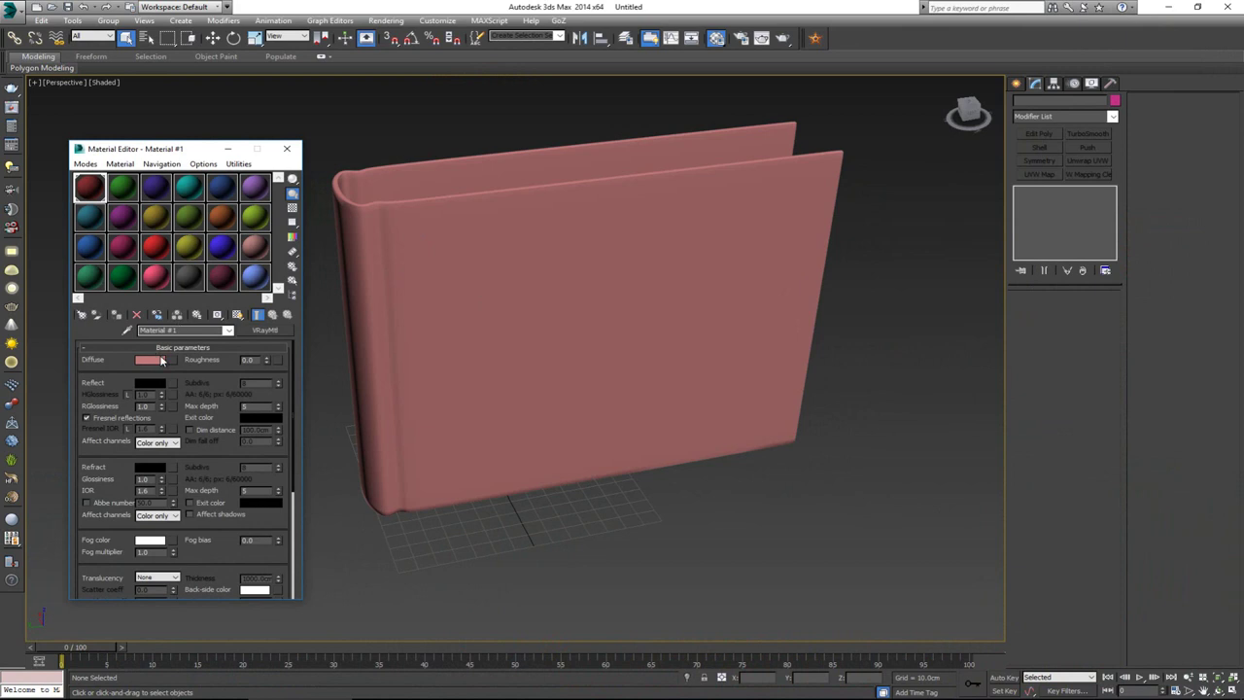
Load Page_01.png as a bitmap in the material's diffuse slot, and show the shaded material in the viewport
drag(0, 372, 176, 365)
click(172, 360)
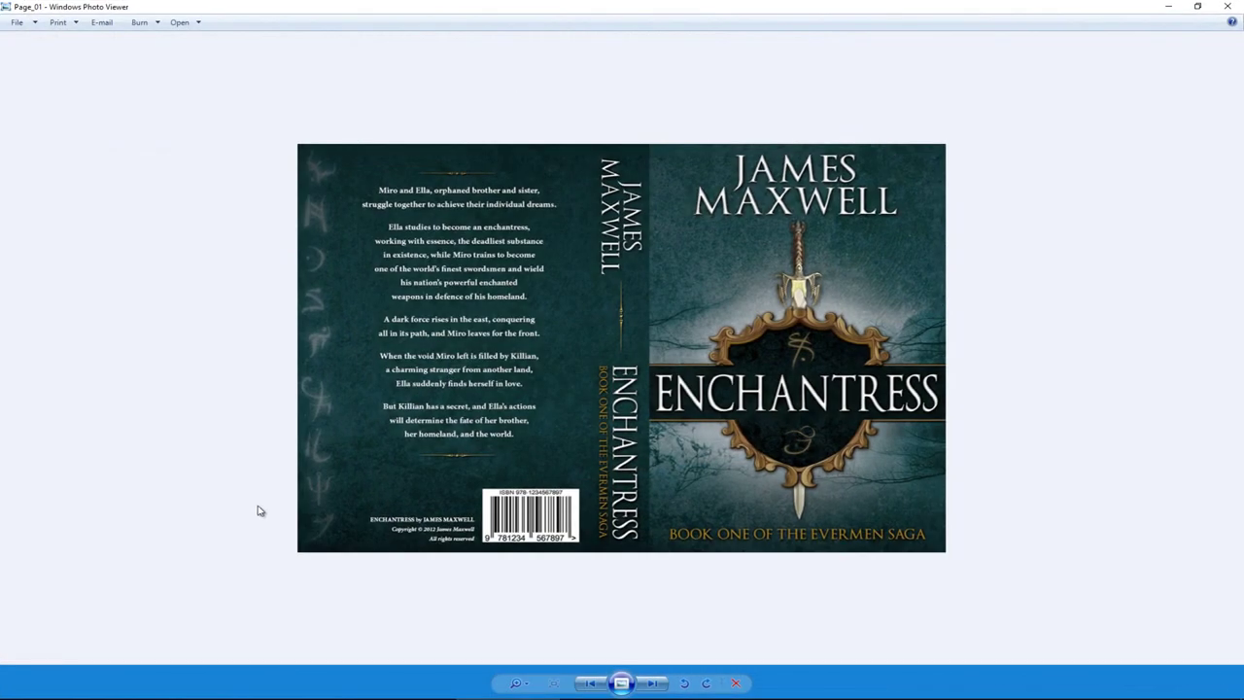
click(1229, 6)
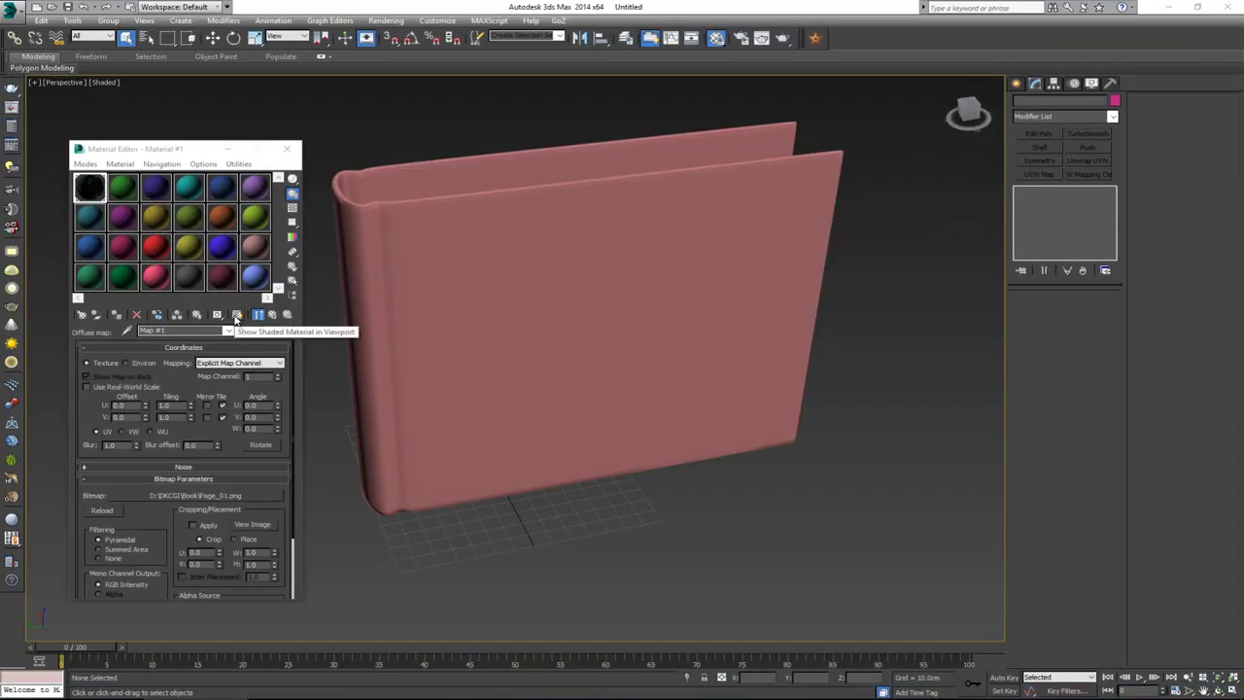
click(236, 317)
Compare the texture on the book's front and spine with the original Page_01 cover image
scroll(541, 382, down, 3)
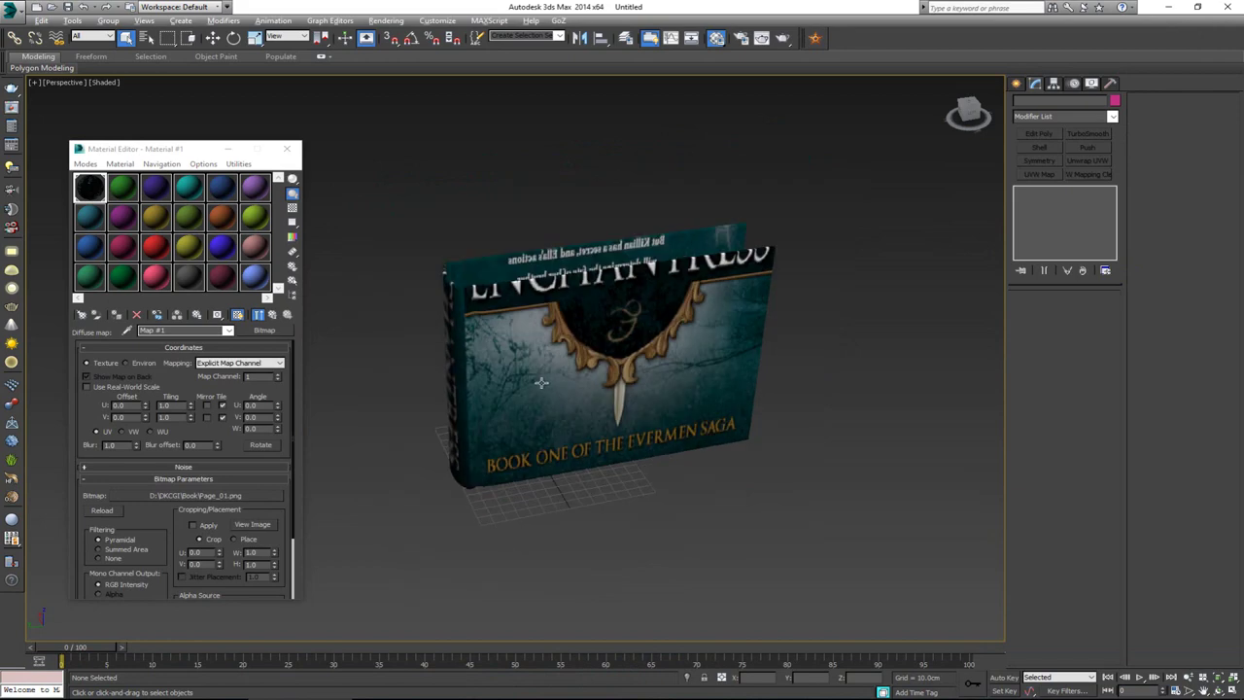
mouse_move(541, 382)
alt+middle_down()
mouse_move(652, 358)
mouse_move(638, 341)
mouse_move(565, 343)
mouse_move(534, 359)
alt+middle_up()
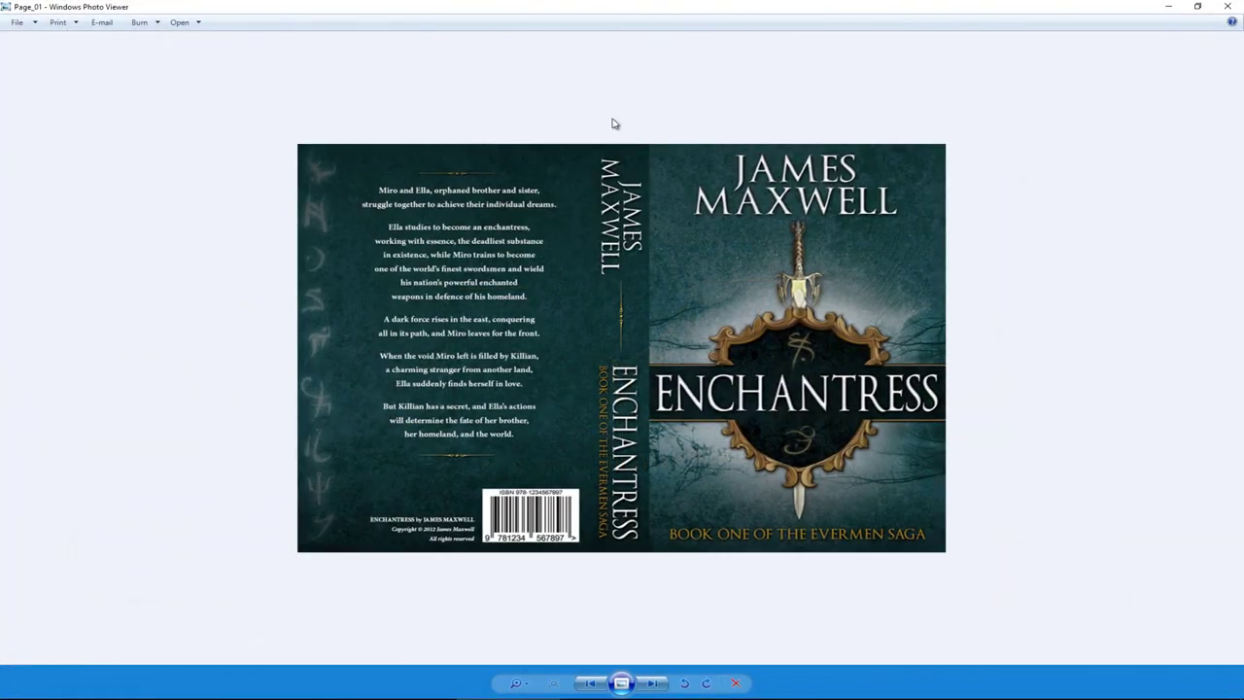
drag(622, 16, 993, 84)
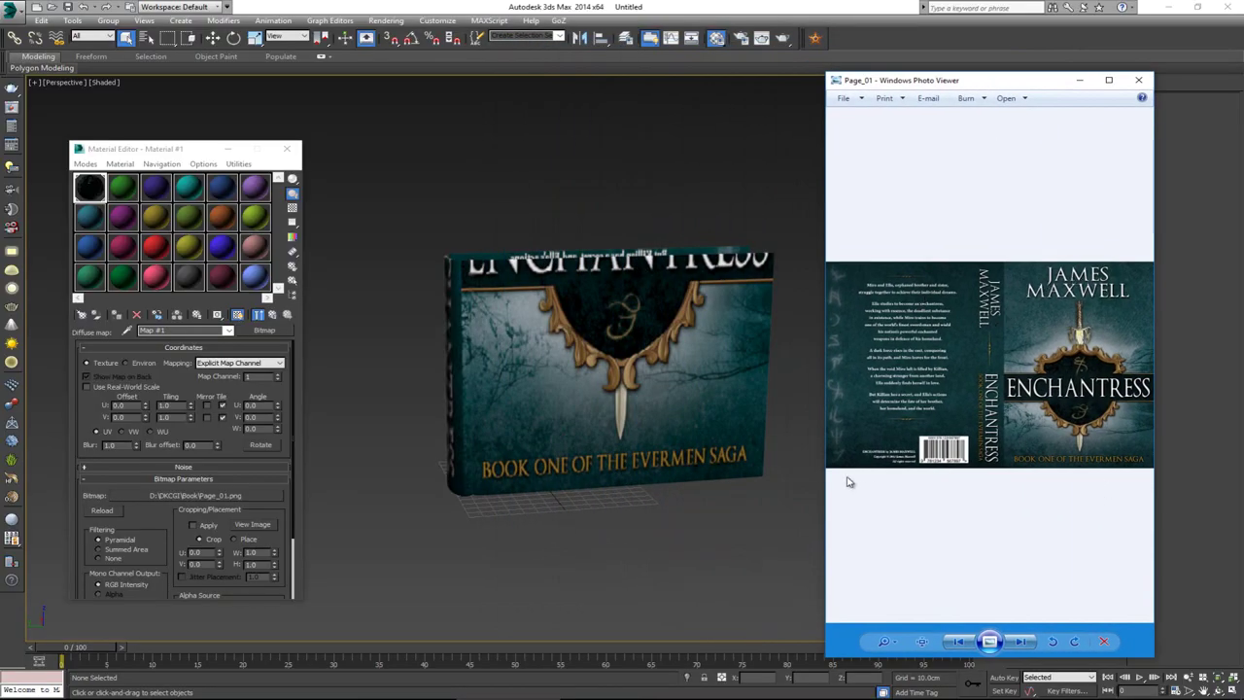
click(692, 424)
alt+middle_drag(692, 424, 595, 403)
scroll(549, 385, up, 3)
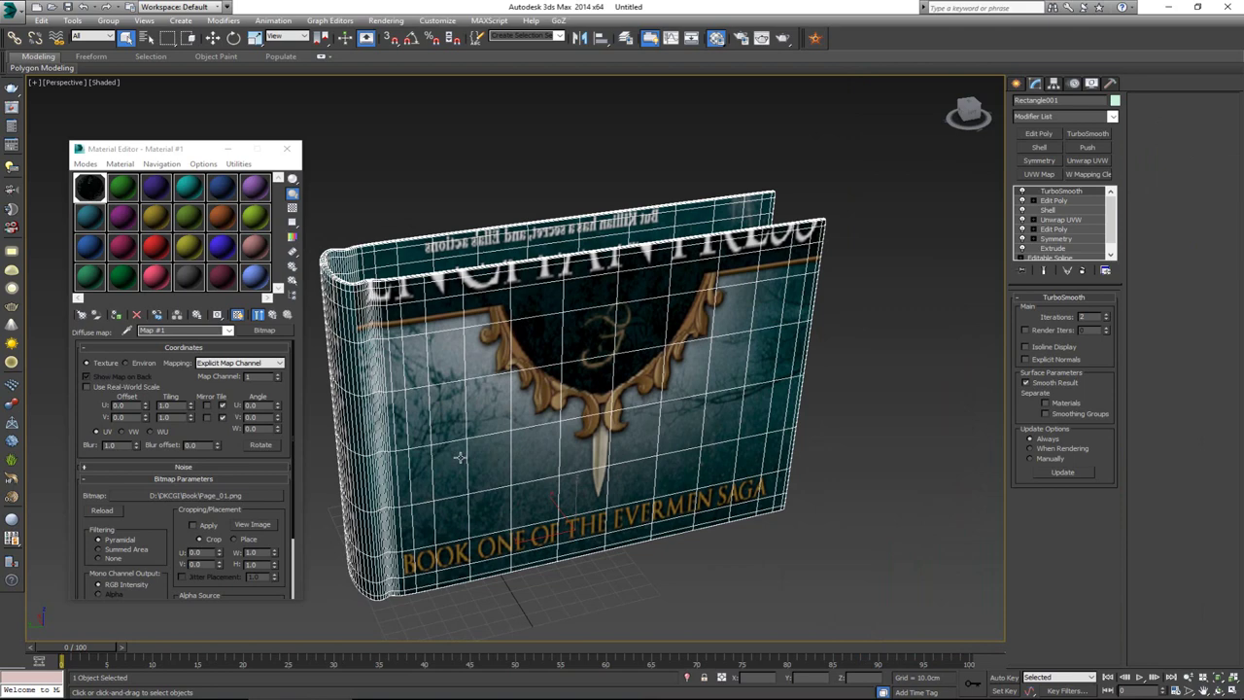
click(608, 167)
click(570, 335)
middle_drag(694, 340, 731, 307)
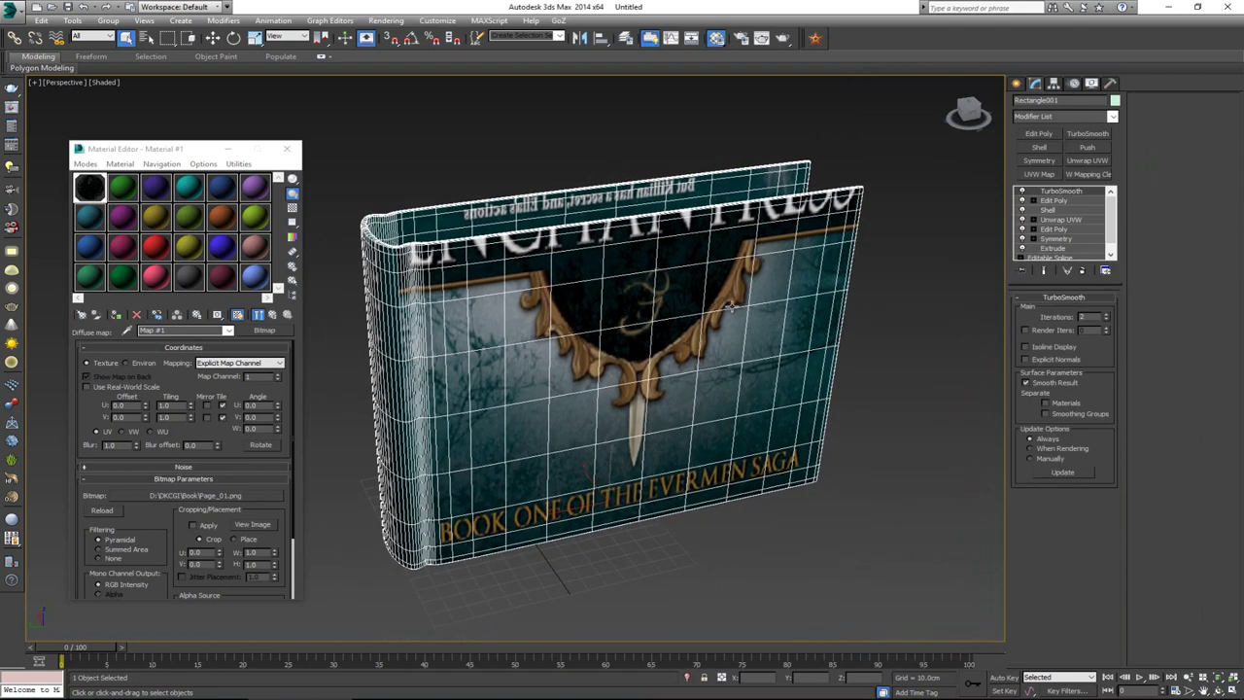
Open the UV editor of the Unwrap UVW modifier and select all faces of the cover's UV shell
click(1064, 220)
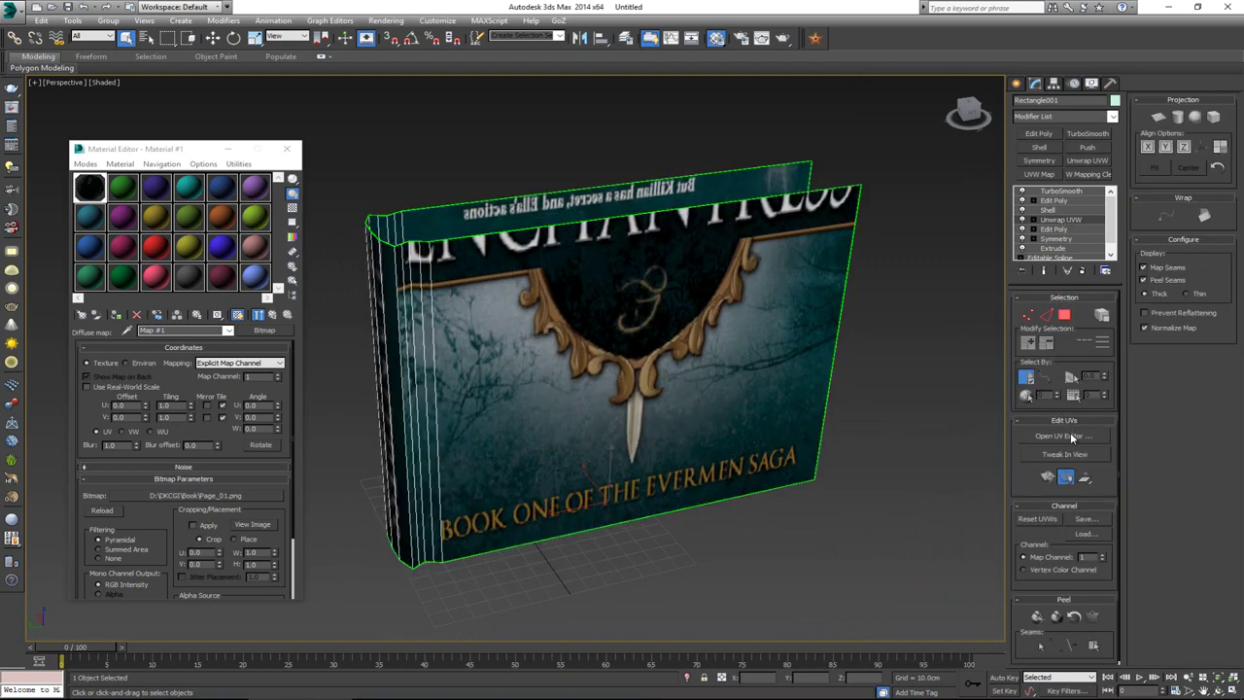
click(1065, 436)
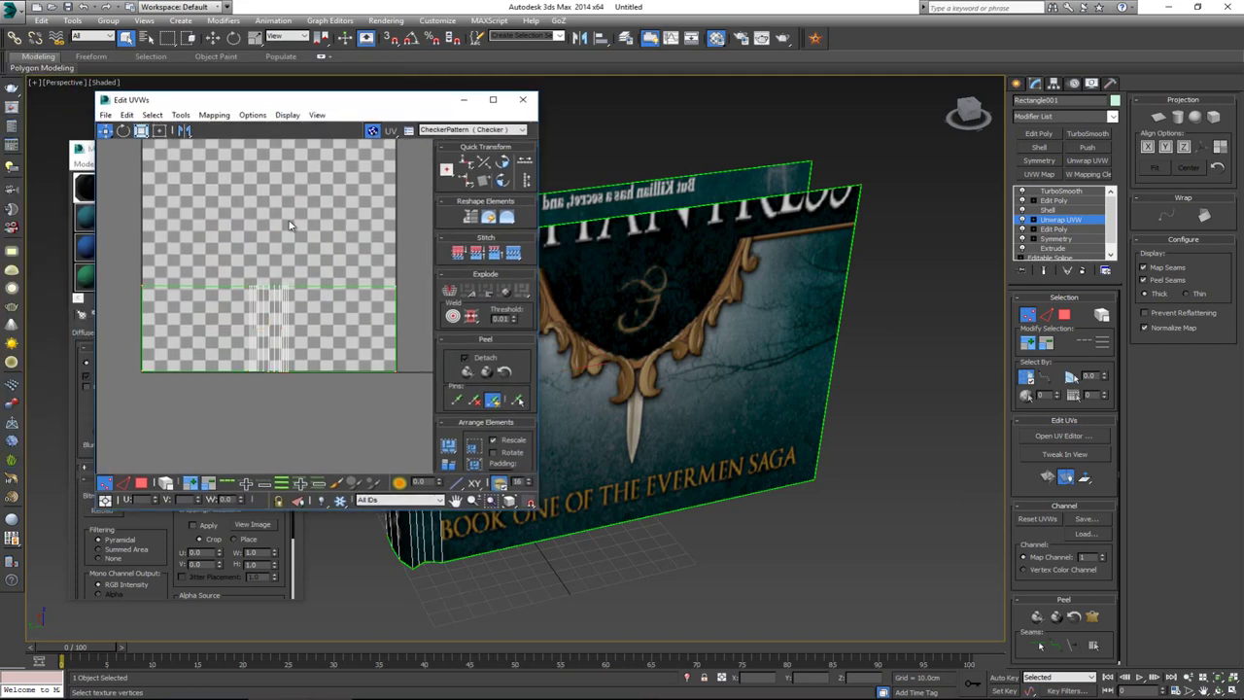
key(1)
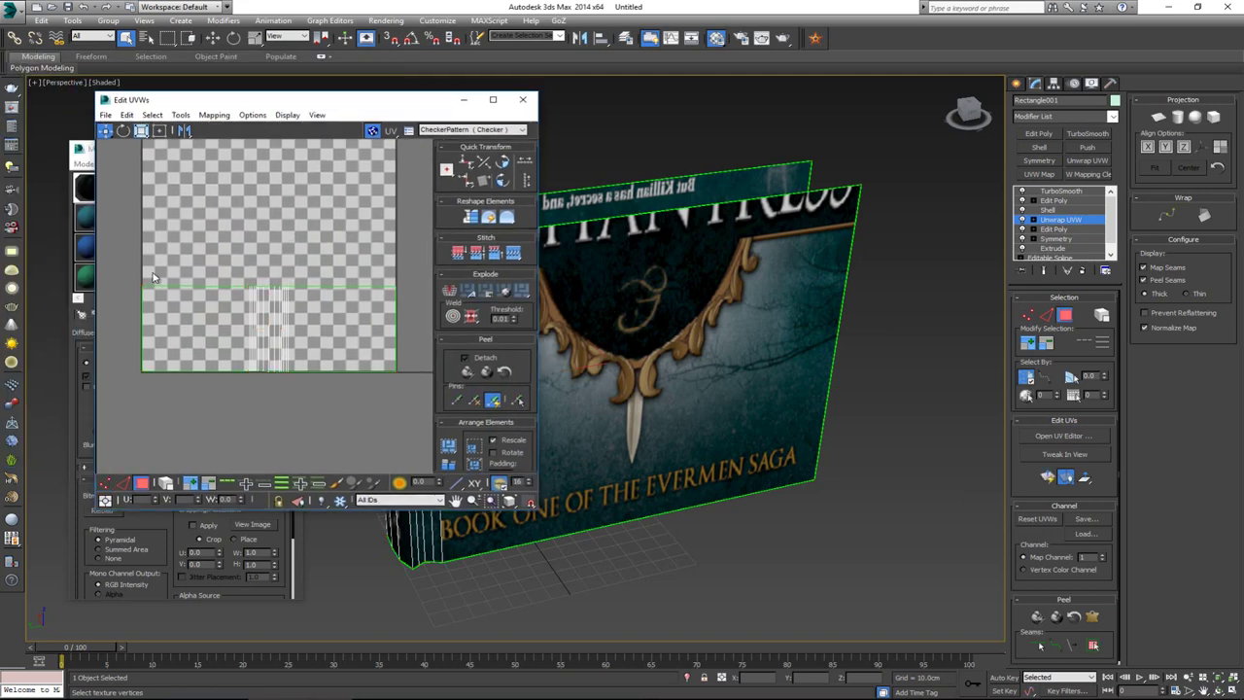
drag(382, 403, 408, 409)
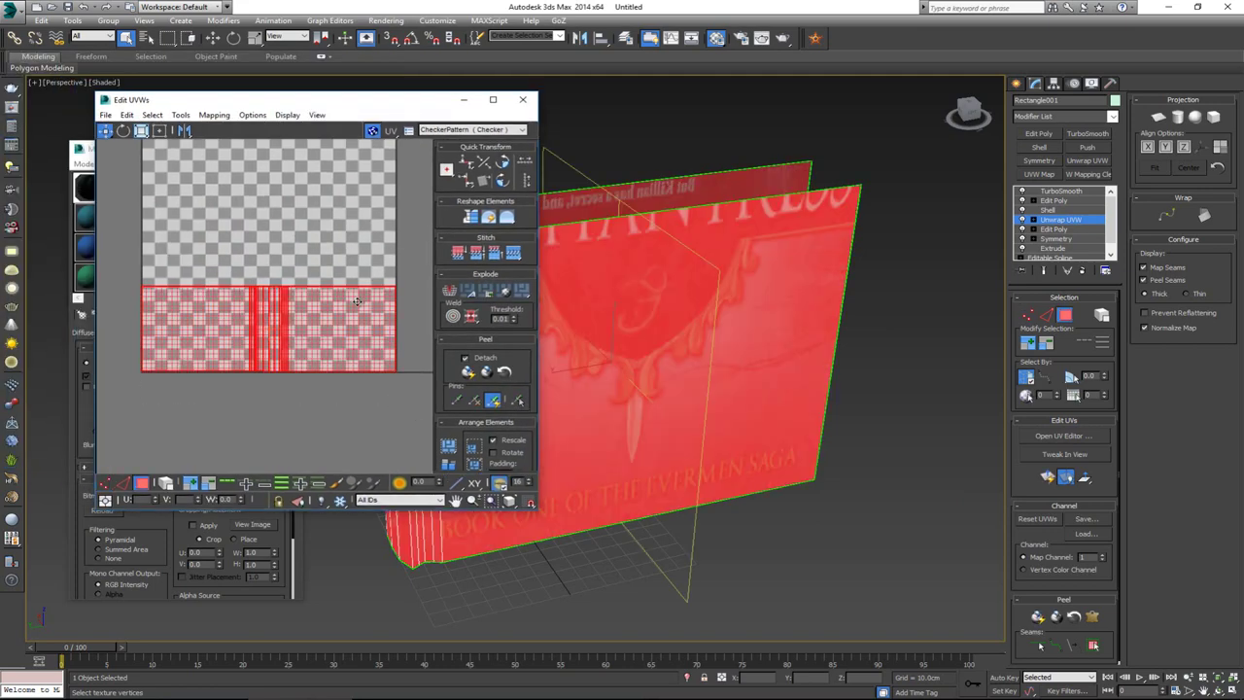
Load the bitmap Page_01.png as the background texture of the UV editor in place of the checker pattern
middle_drag(253, 231, 233, 259)
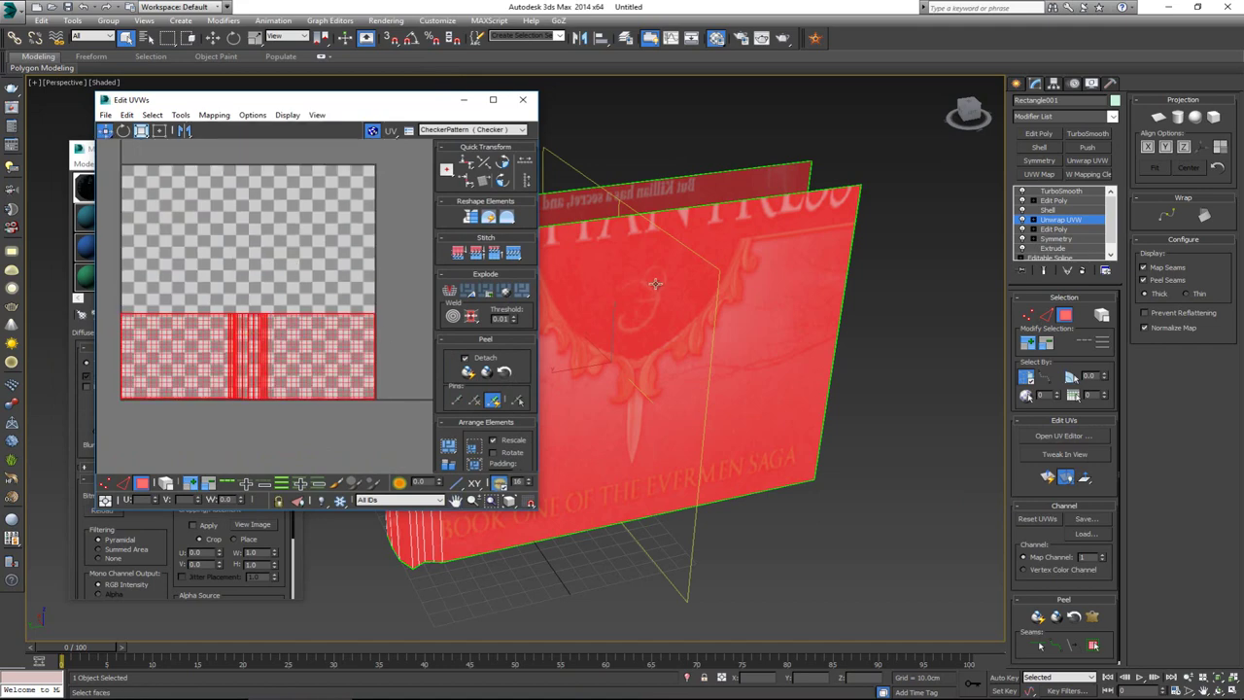
middle_drag(625, 253, 700, 273)
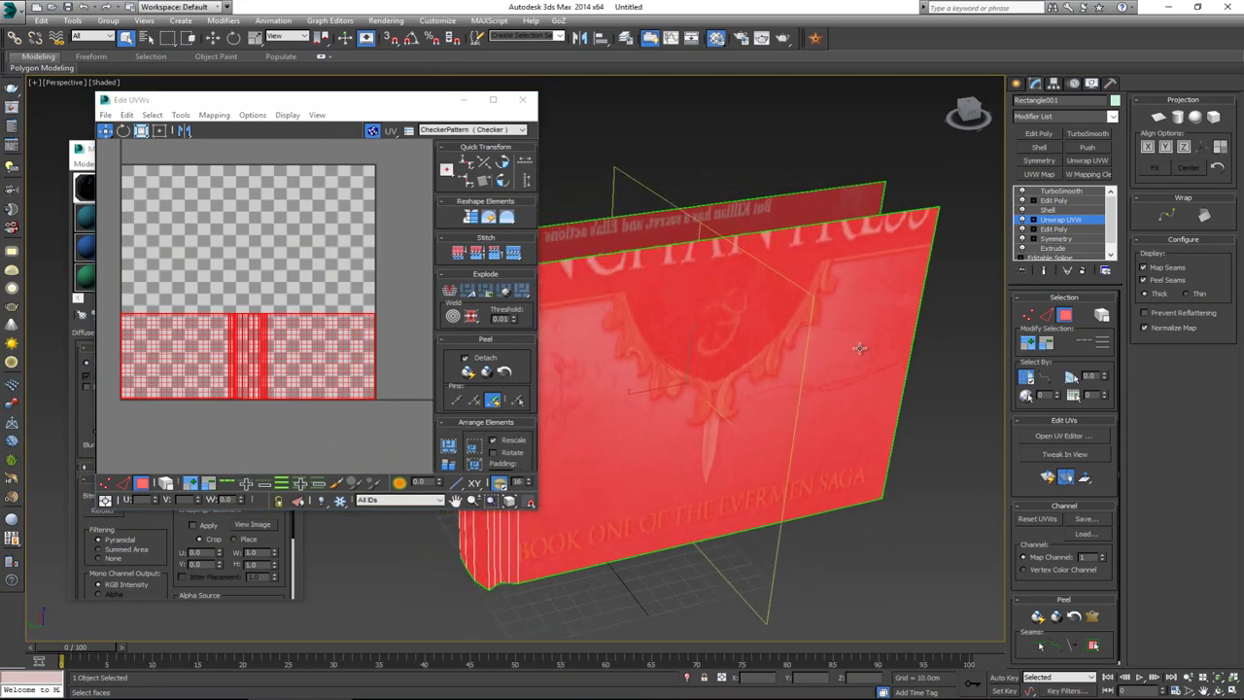
click(444, 173)
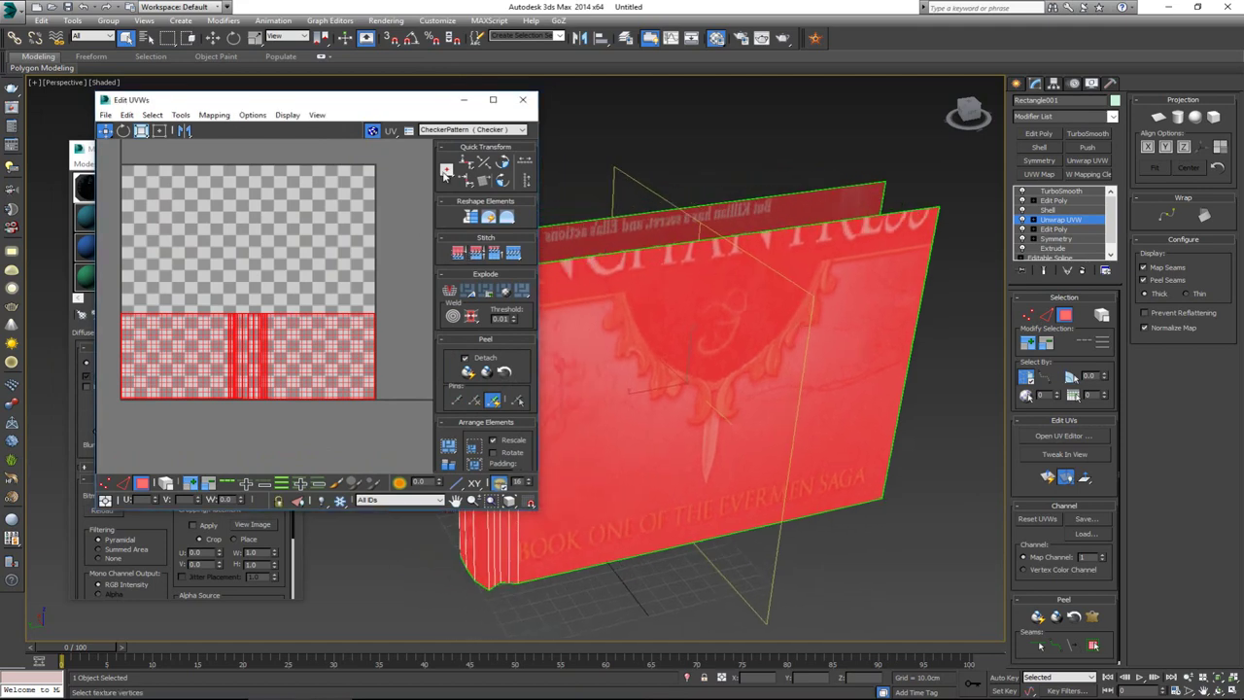
click(521, 131)
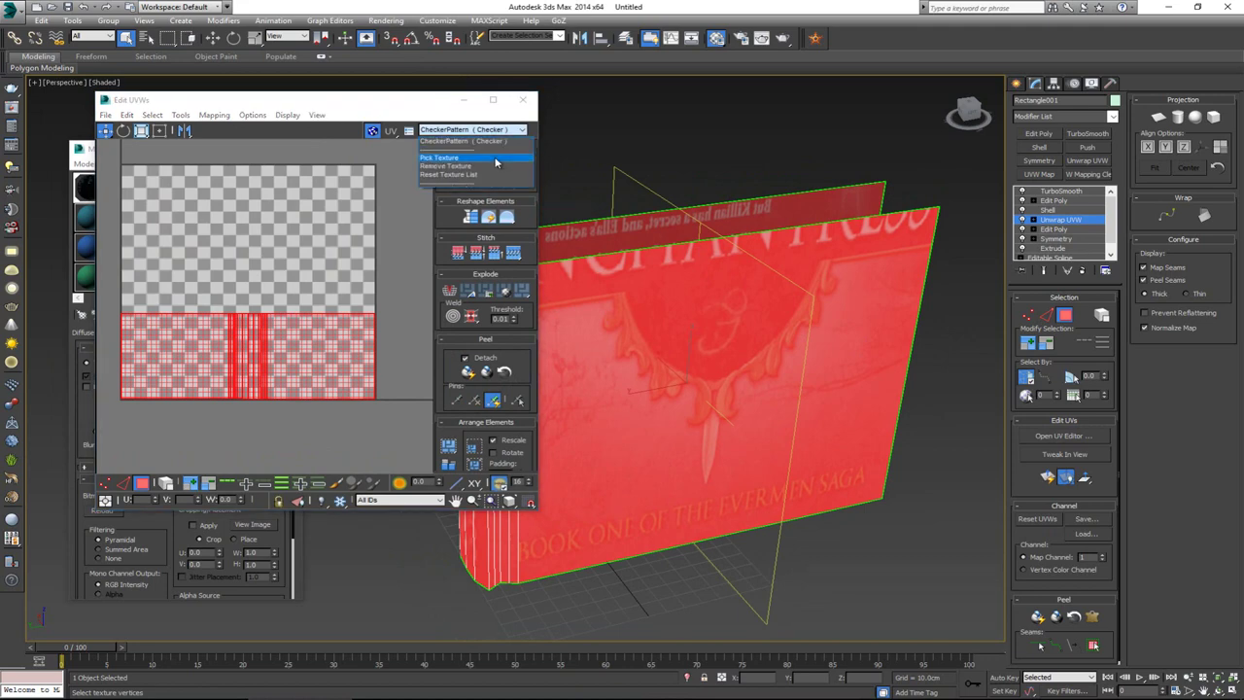
click(496, 158)
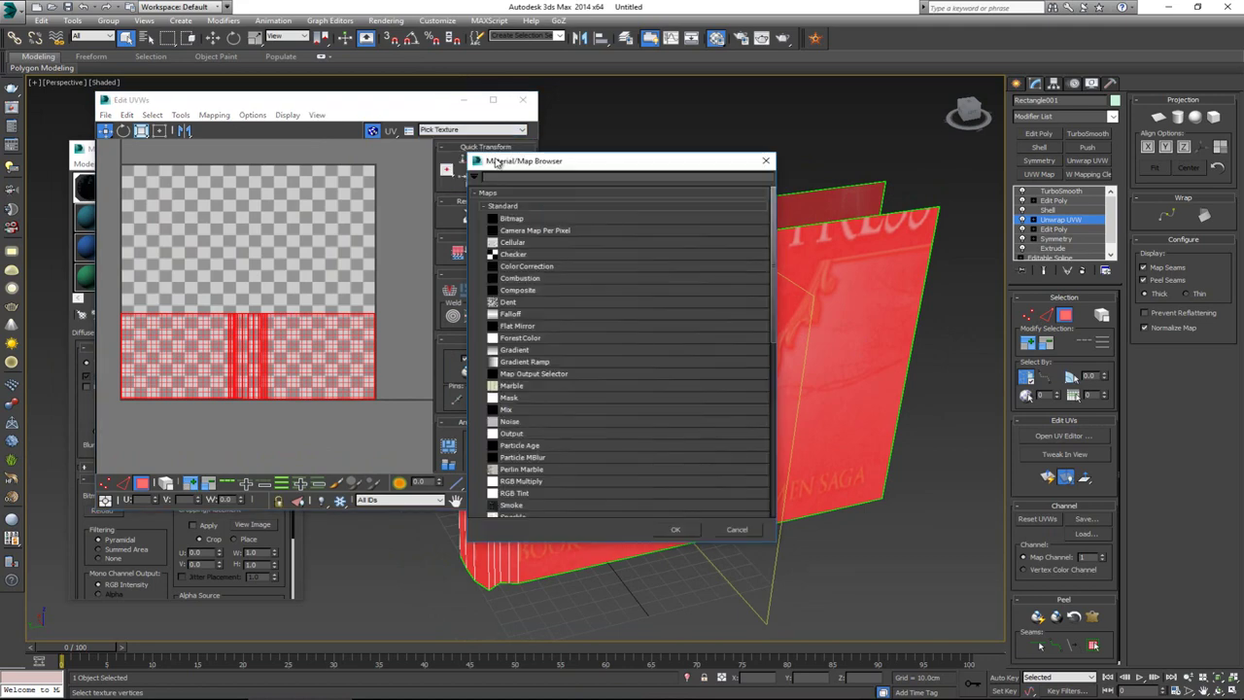
double_click(535, 220)
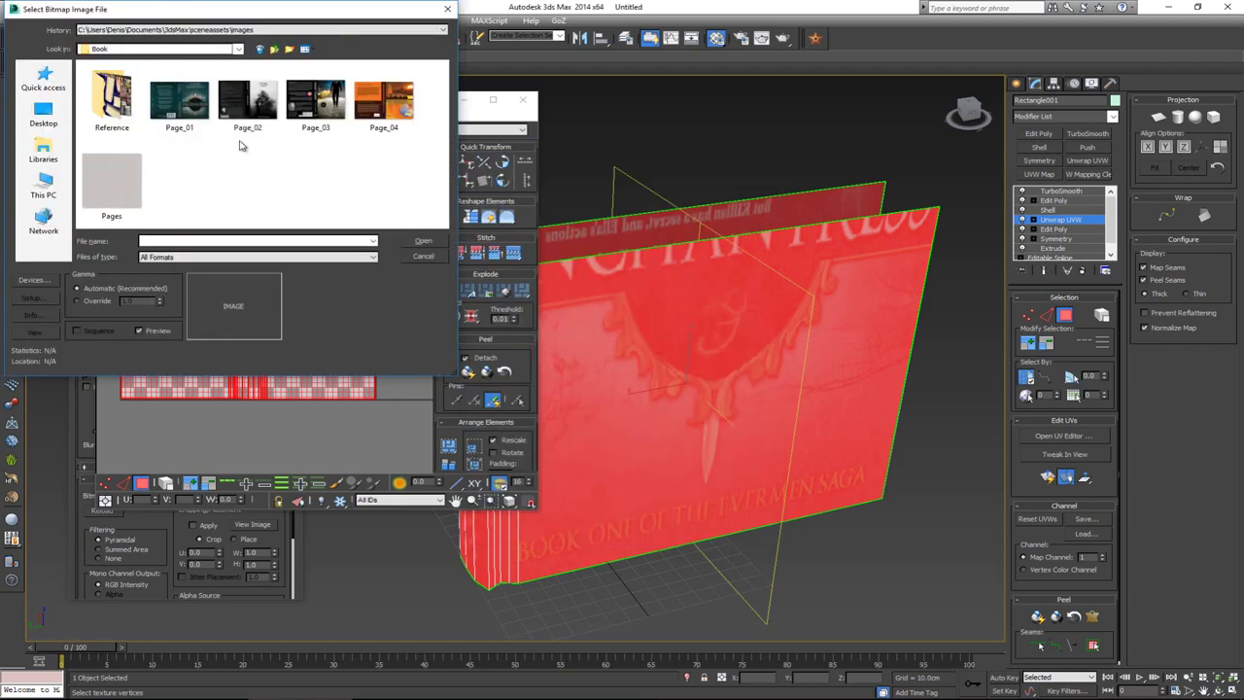
click(200, 101)
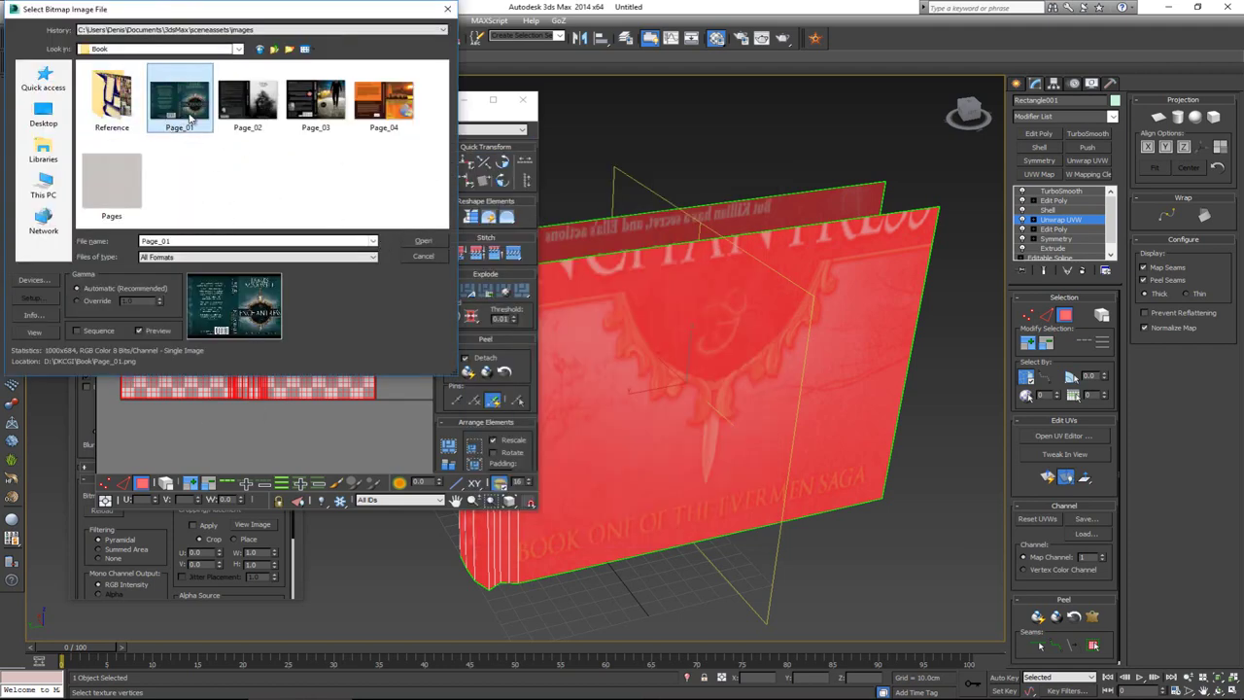
click(436, 243)
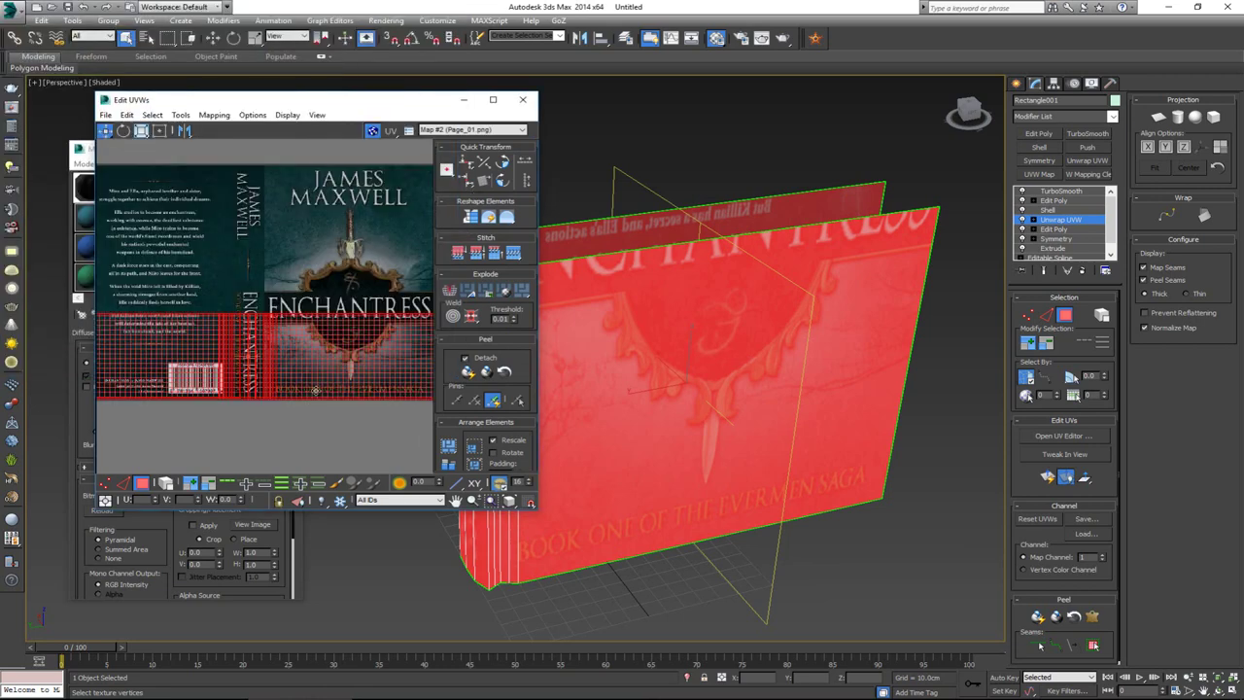
Select the upper row of vertices of the cover's UV shell and move it up to the top edge of the cover image
mouse_move(283, 373)
middle_down()
mouse_move(321, 400)
mouse_move(291, 381)
middle_up()
scroll(321, 398, down, 2)
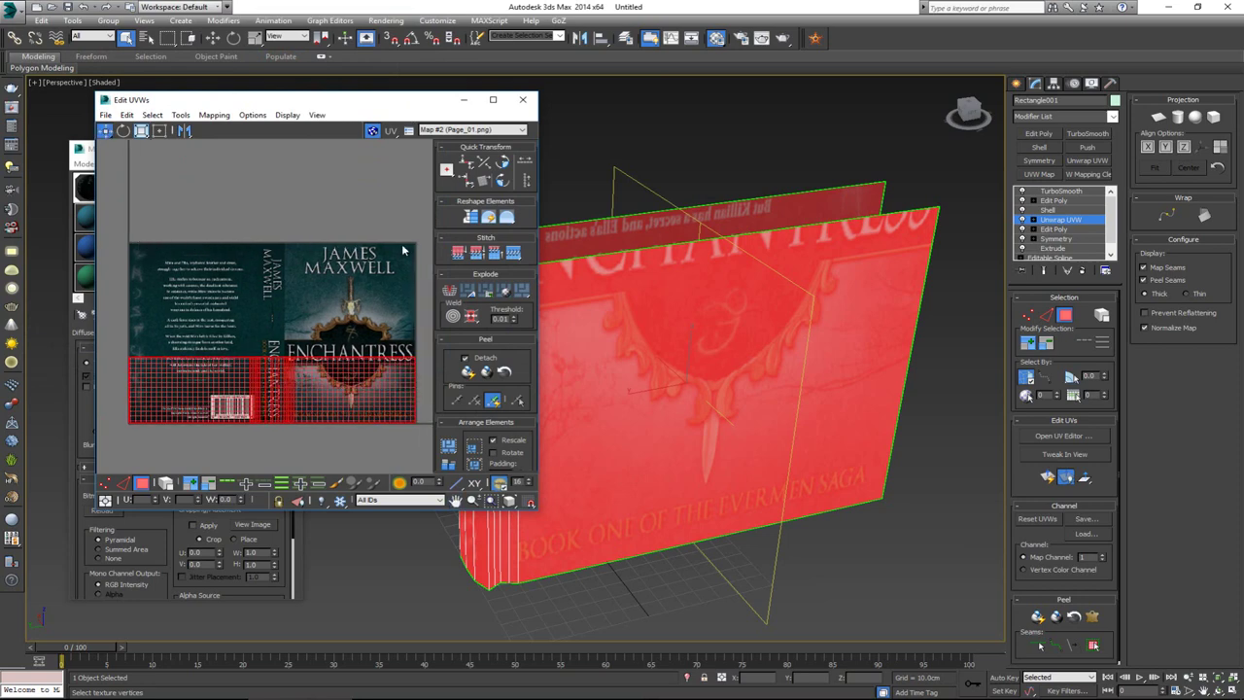
key(1)
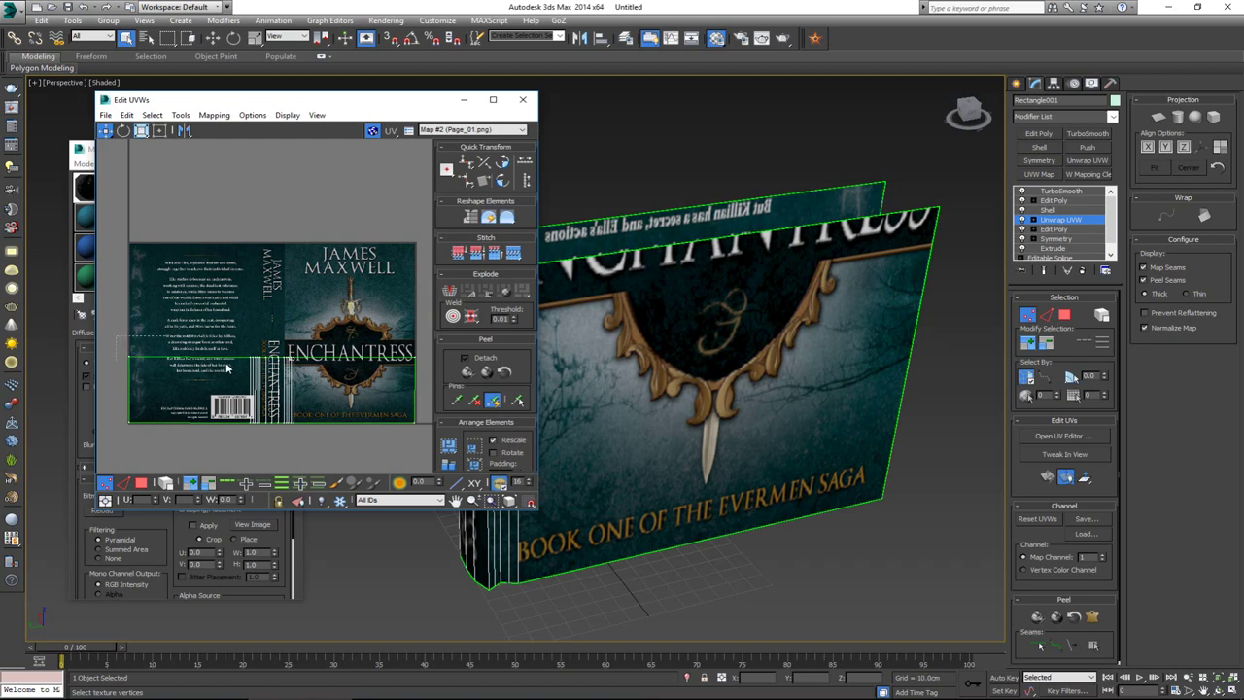
drag(227, 365, 425, 372)
middle_drag(341, 365, 339, 367)
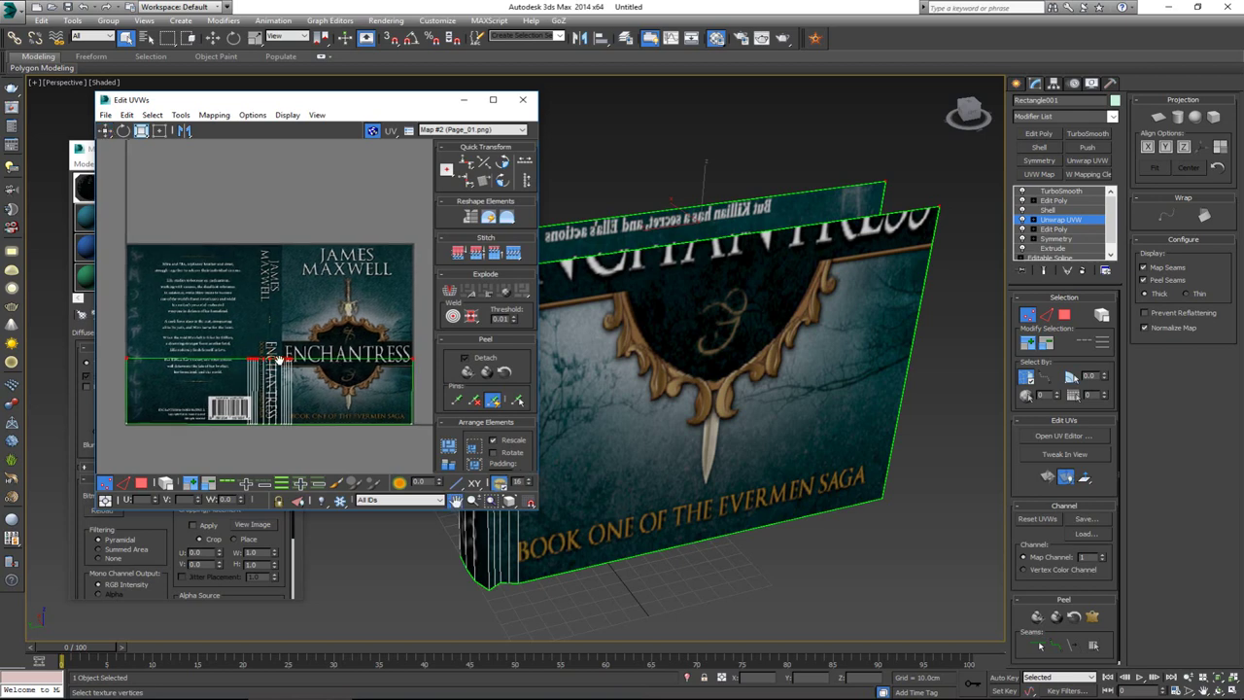
middle_drag(230, 349, 227, 302)
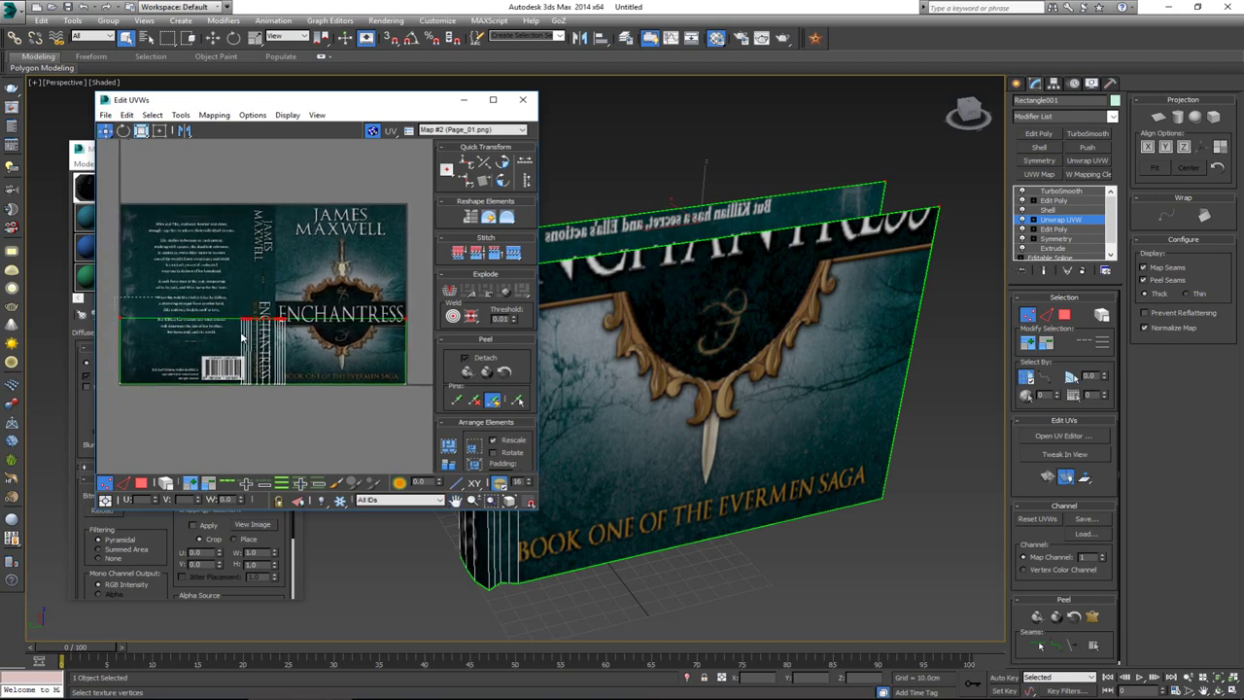
middle_drag(274, 301, 273, 301)
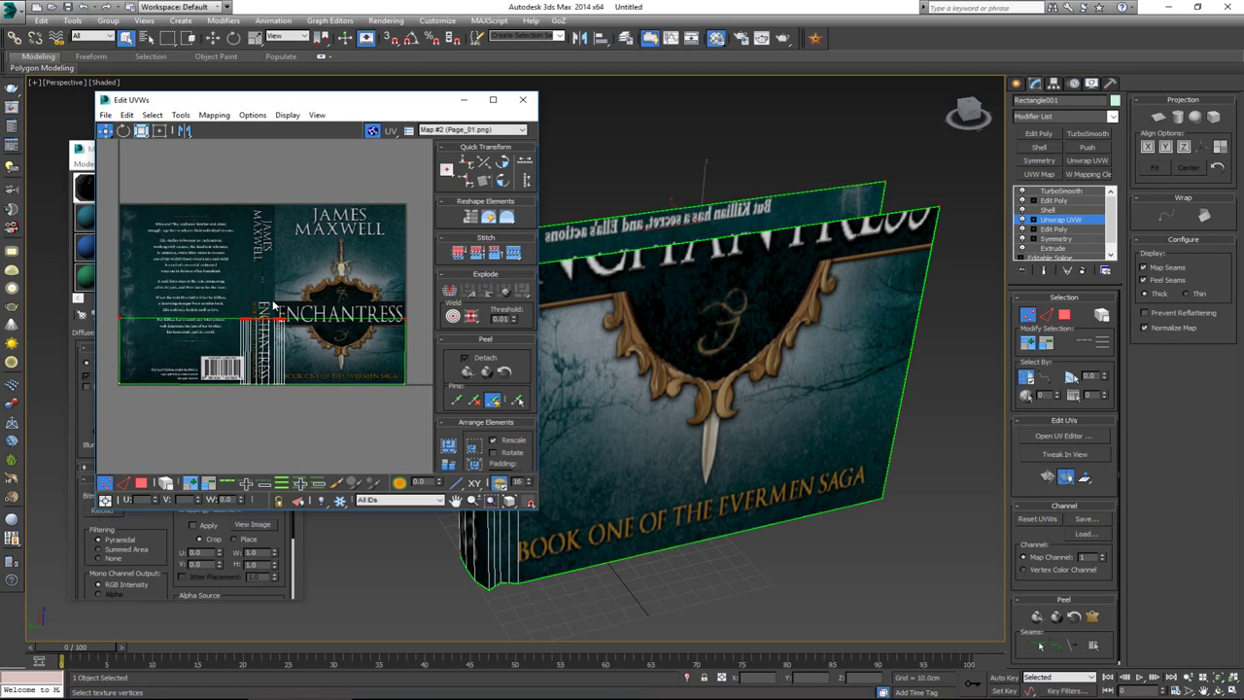
drag(261, 318, 270, 200)
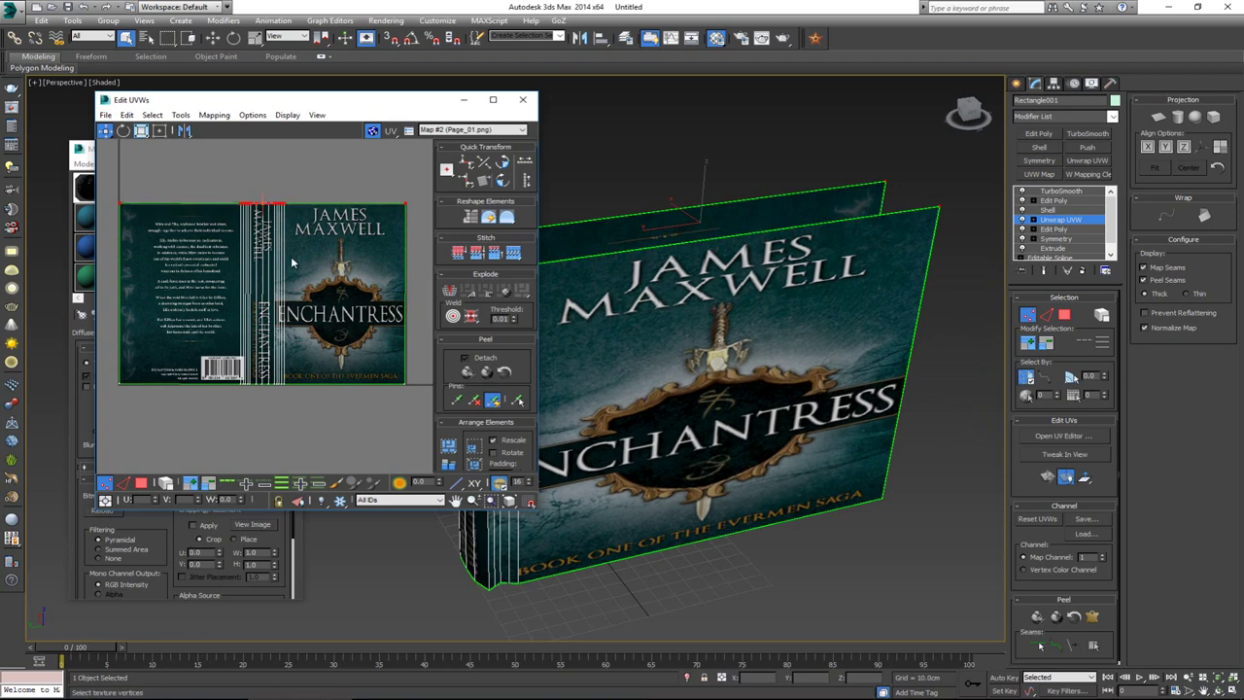
Check how the UV shell's spine area lines up with the cover image and how the texture sits on the book
scroll(291, 260, up, 2)
scroll(292, 259, up, 2)
middle_drag(284, 258, 313, 333)
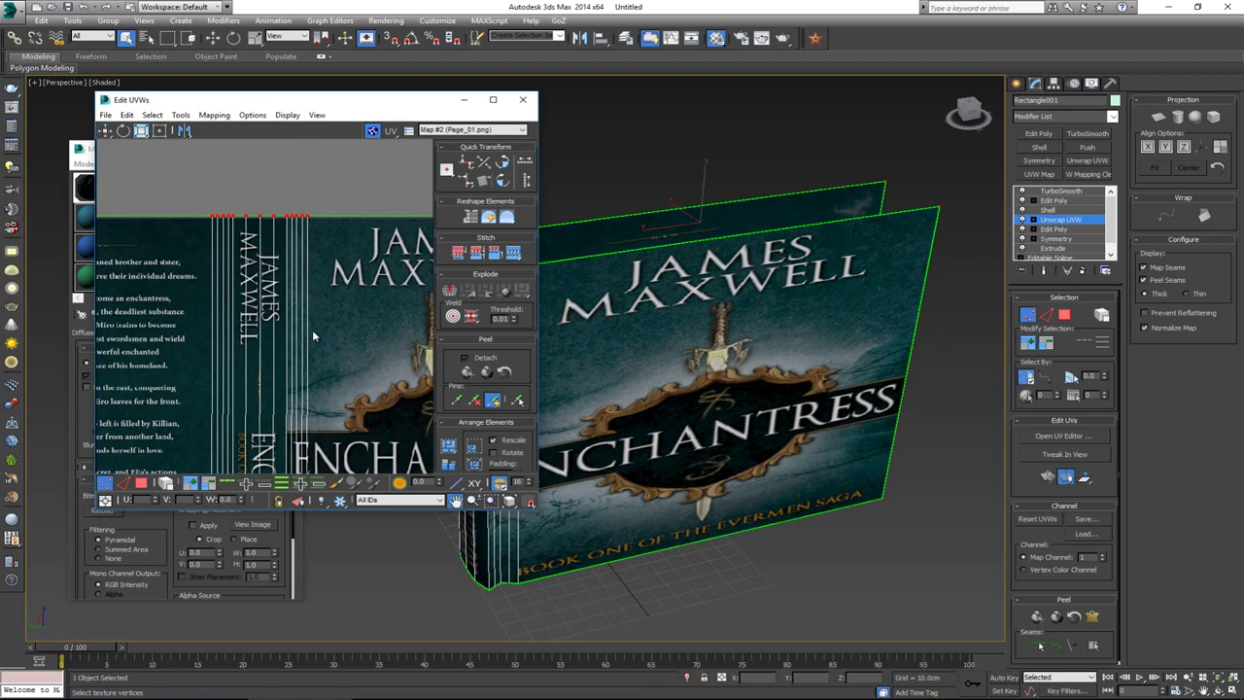
click(325, 288)
middle_drag(576, 390, 729, 534)
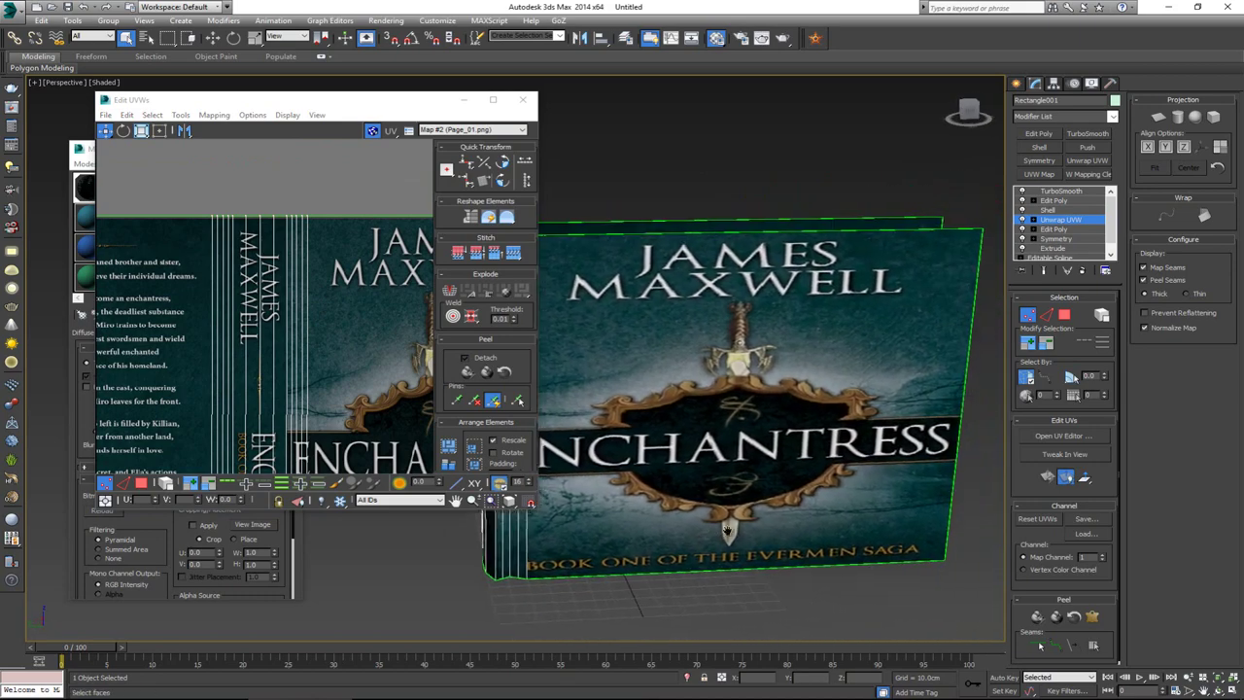
scroll(728, 571, down, 3)
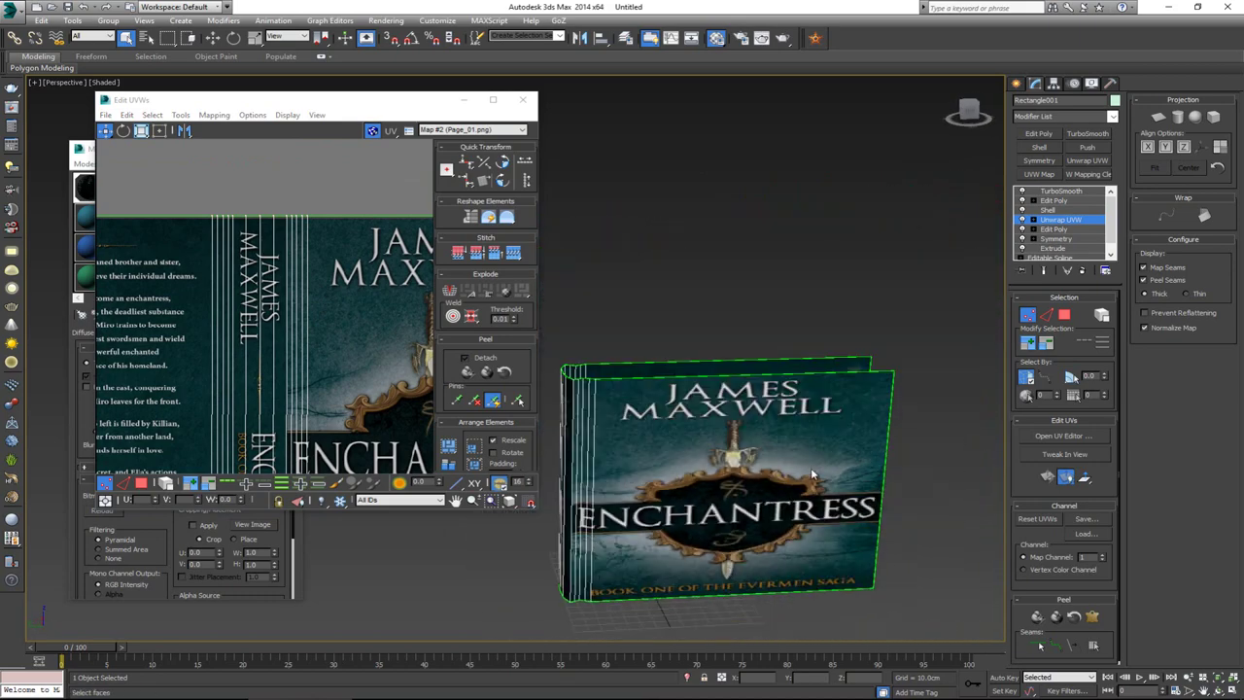
middle_drag(347, 376, 324, 339)
scroll(323, 340, down, 1)
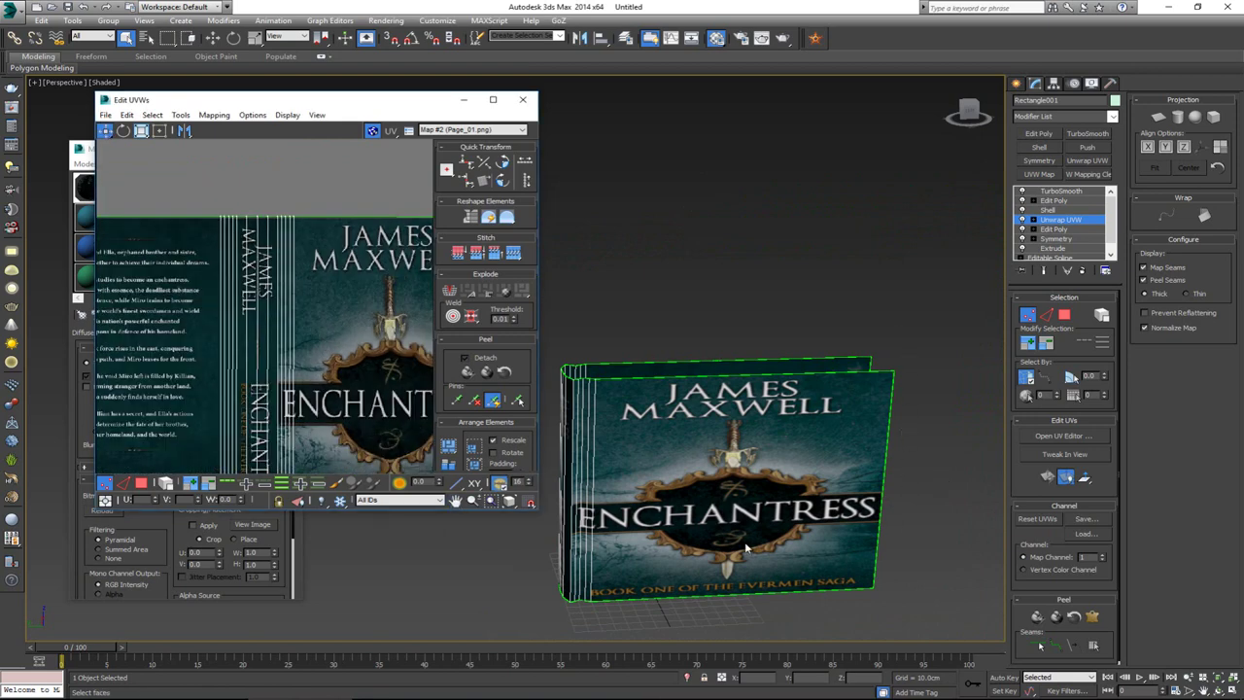
Close the UV editor, return to the TurboSmooth level, deselect the book and inspect its textured front, spine and inside
click(524, 100)
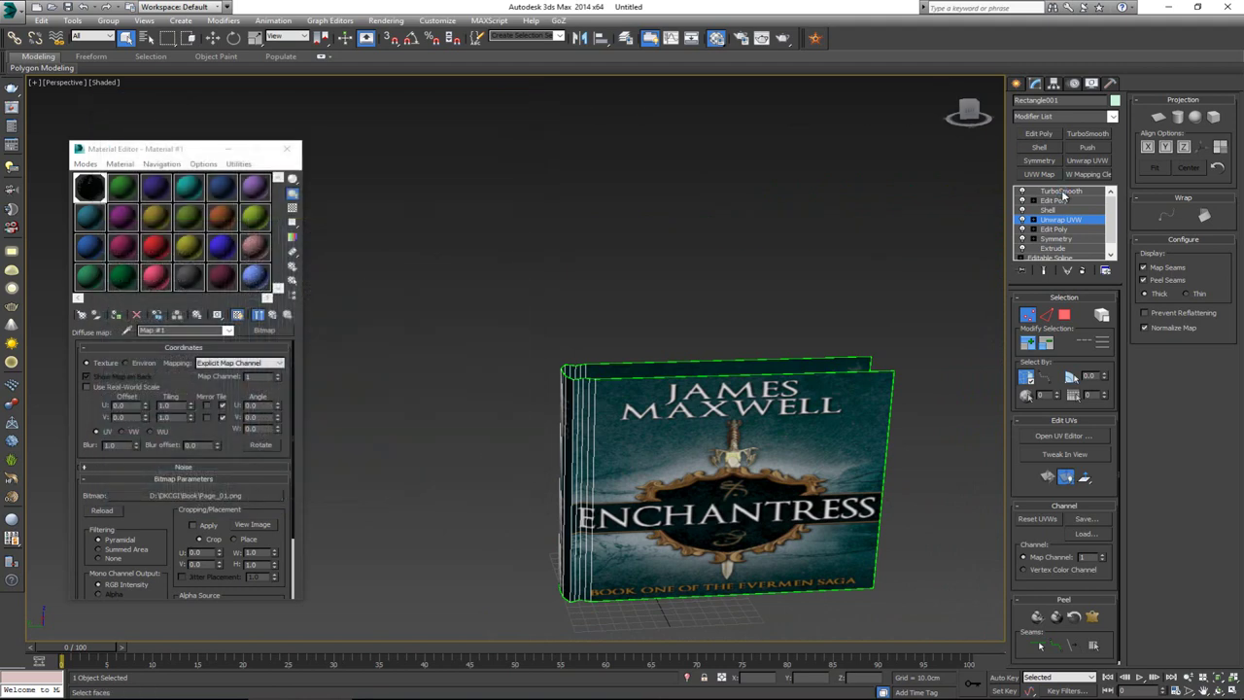
click(1063, 195)
click(763, 232)
middle_drag(737, 403, 495, 297)
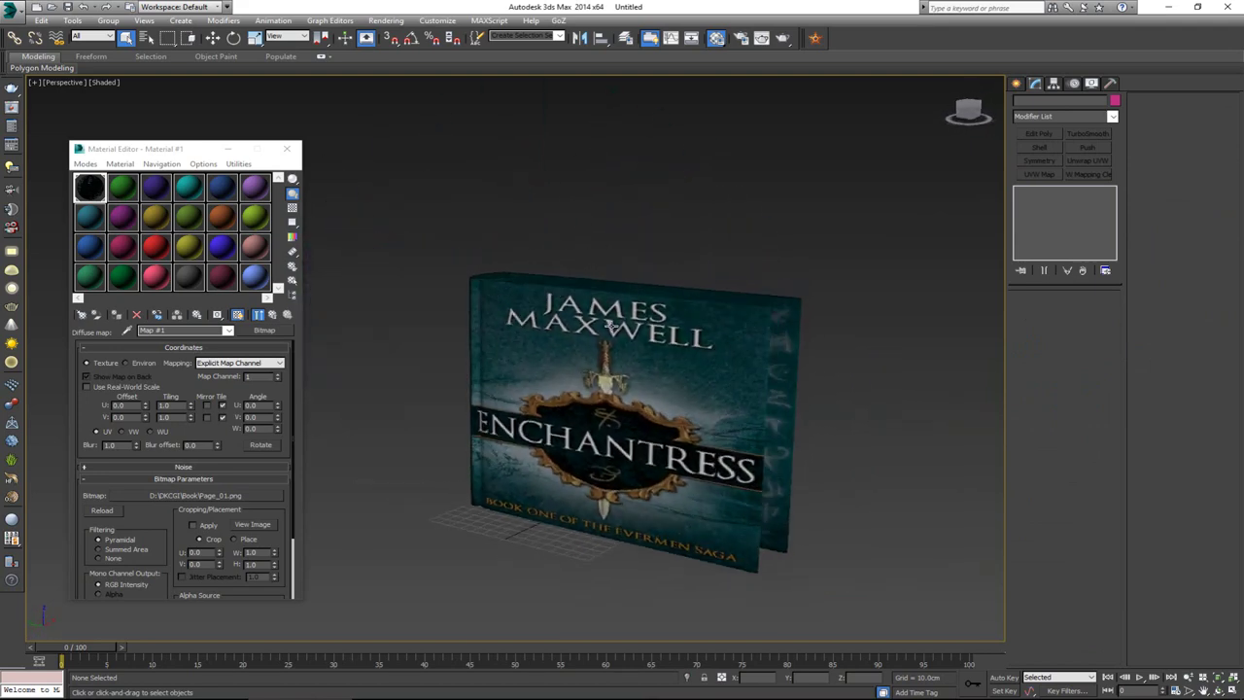
scroll(570, 333, up, 5)
alt+middle_drag(569, 335, 593, 319)
scroll(622, 358, down, 2)
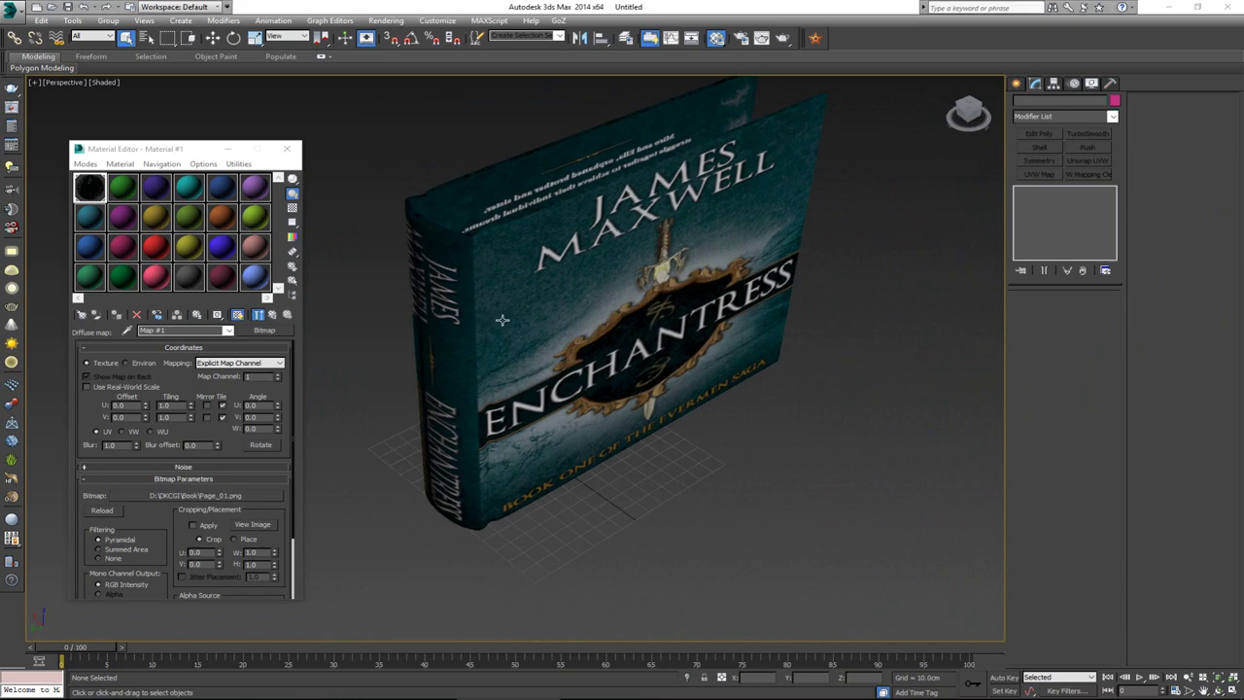
click(507, 291)
click(930, 355)
alt+middle_drag(730, 302, 678, 362)
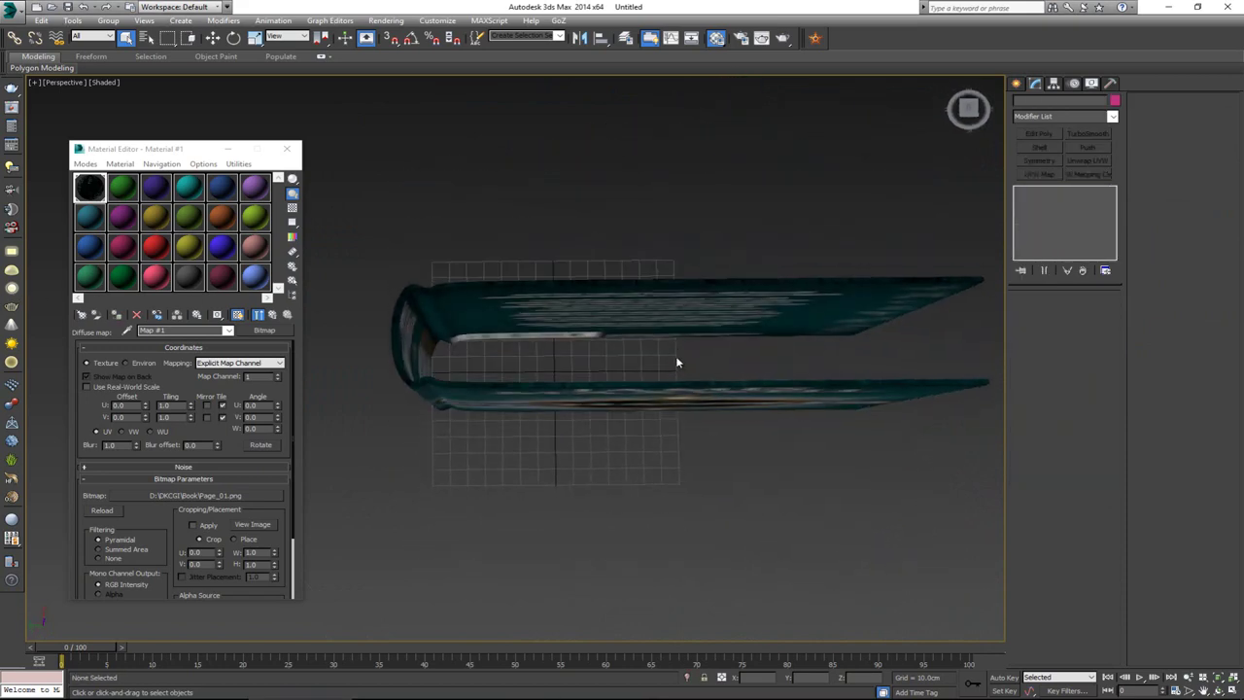
Close the Material Editor and display the whole cover profile in the maximized Top viewport
click(288, 149)
key(alt+w)
click(248, 183)
key(alt+w)
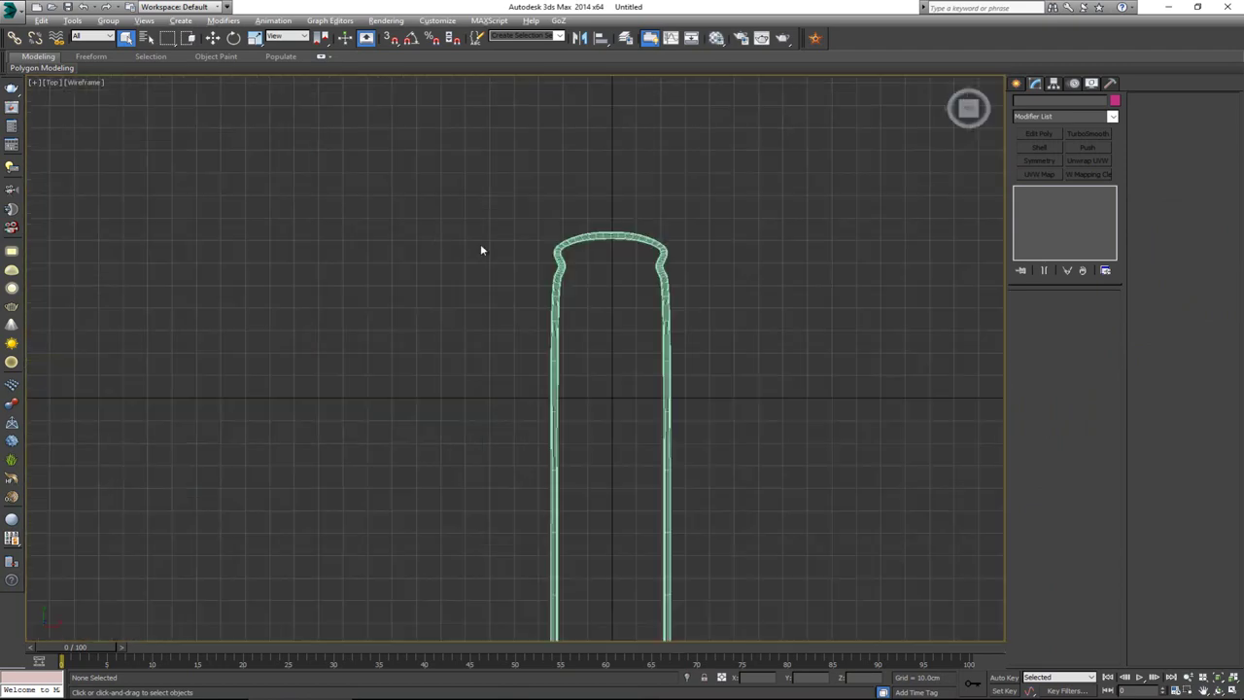
middle_drag(483, 249, 364, 169)
scroll(363, 170, up, 2)
middle_drag(430, 256, 363, 135)
scroll(364, 137, down, 2)
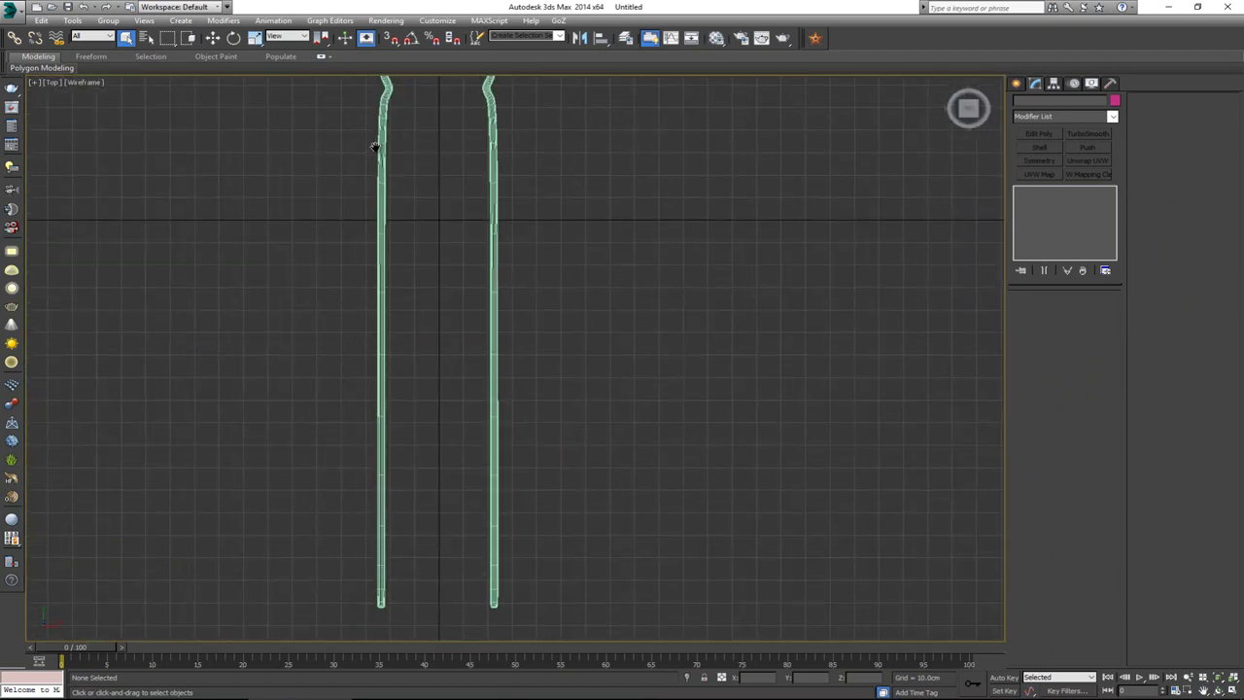
scroll(375, 156, down, 2)
Draw a box for the pages between the two cover boards, about 218.7 cm long and 43.1 cm wide
right_click(428, 163)
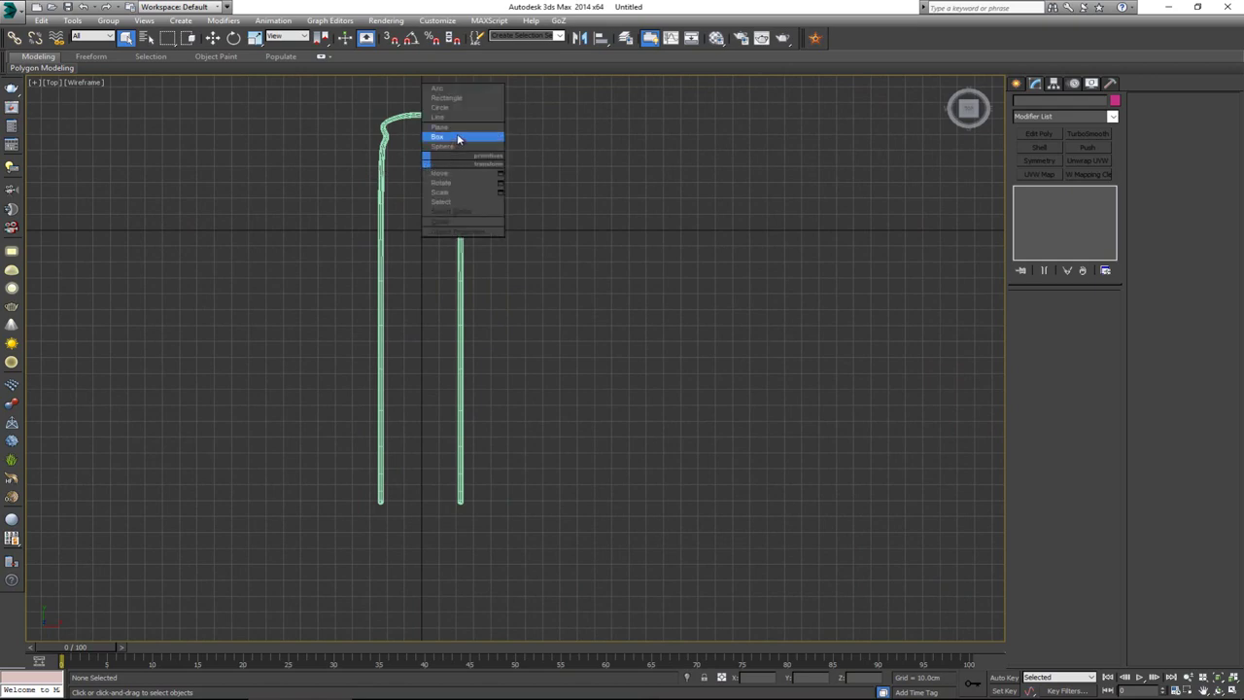
click(1017, 87)
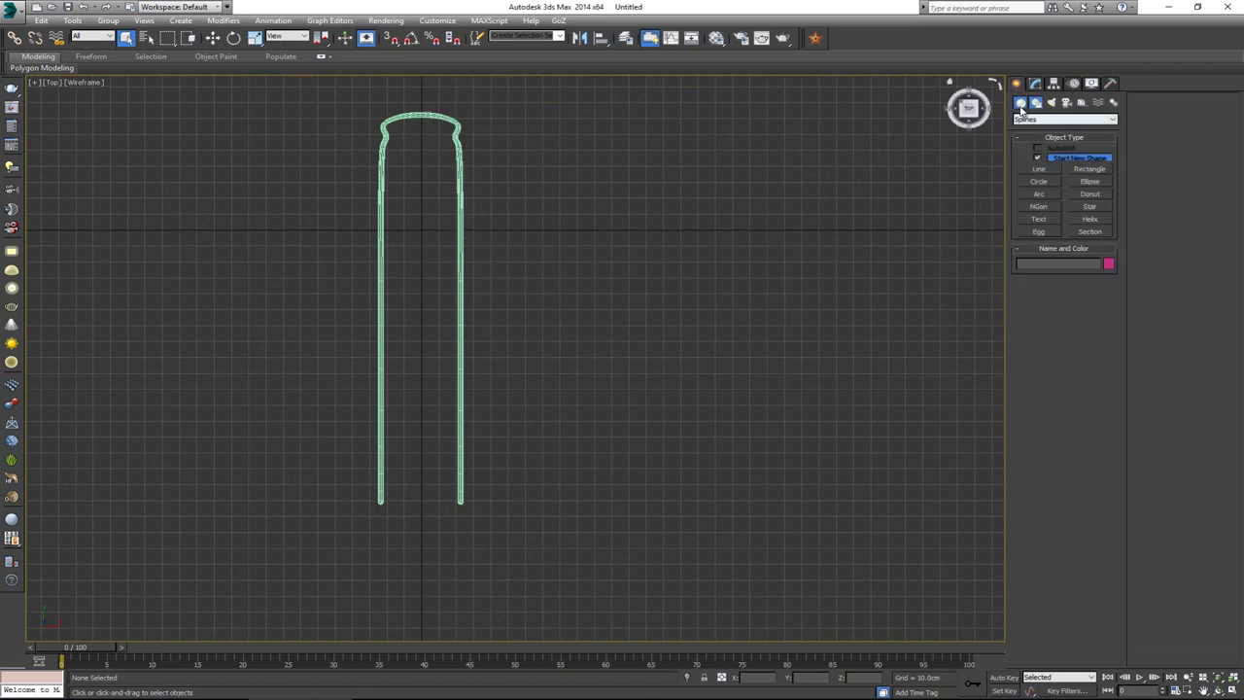
click(1021, 105)
click(1045, 160)
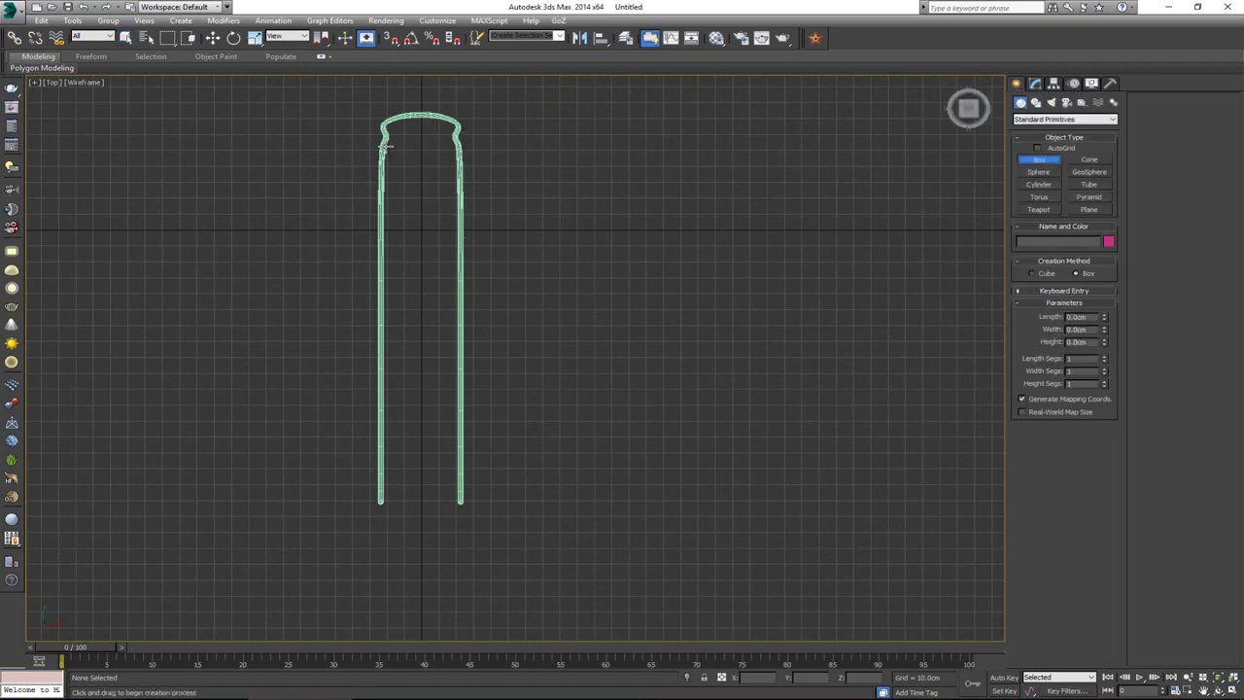
drag(384, 143, 459, 494)
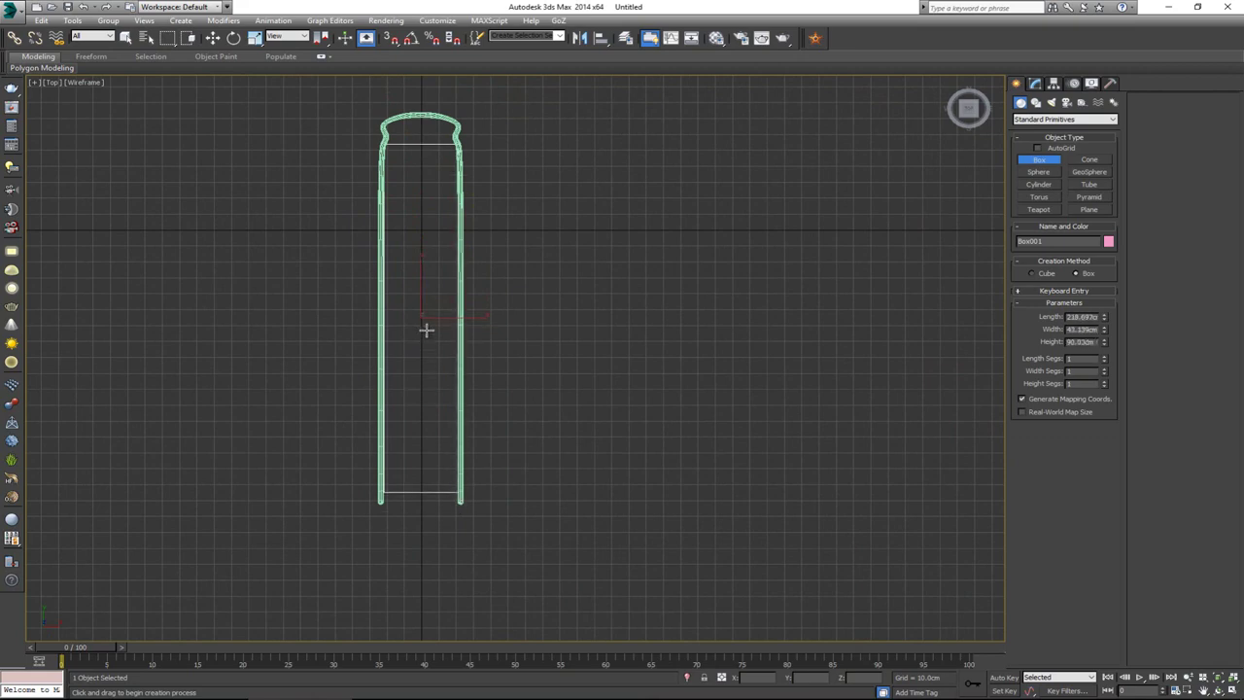
Set the page box's height to about 178.4 cm and raise the box about 5.2 cm along Z inside the cover
key(alt+w)
middle_click(691, 417)
key(alt+w)
alt+middle_drag(691, 417, 593, 352)
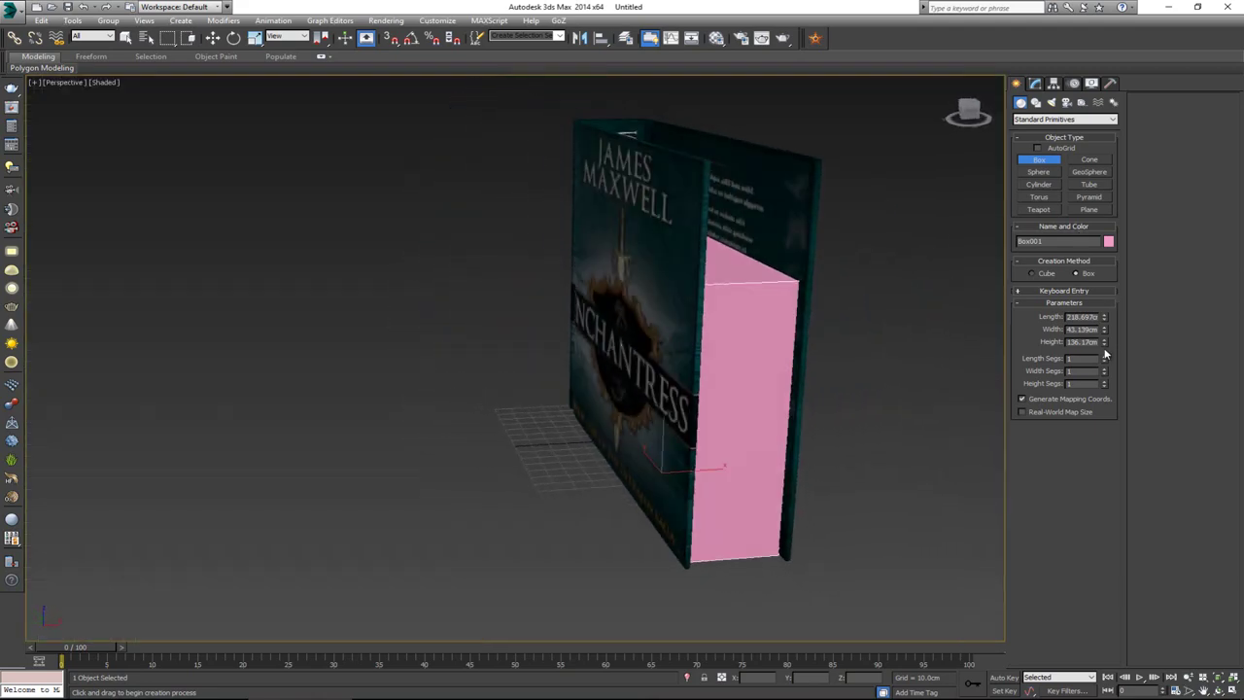
drag(1104, 342, 1104, 328)
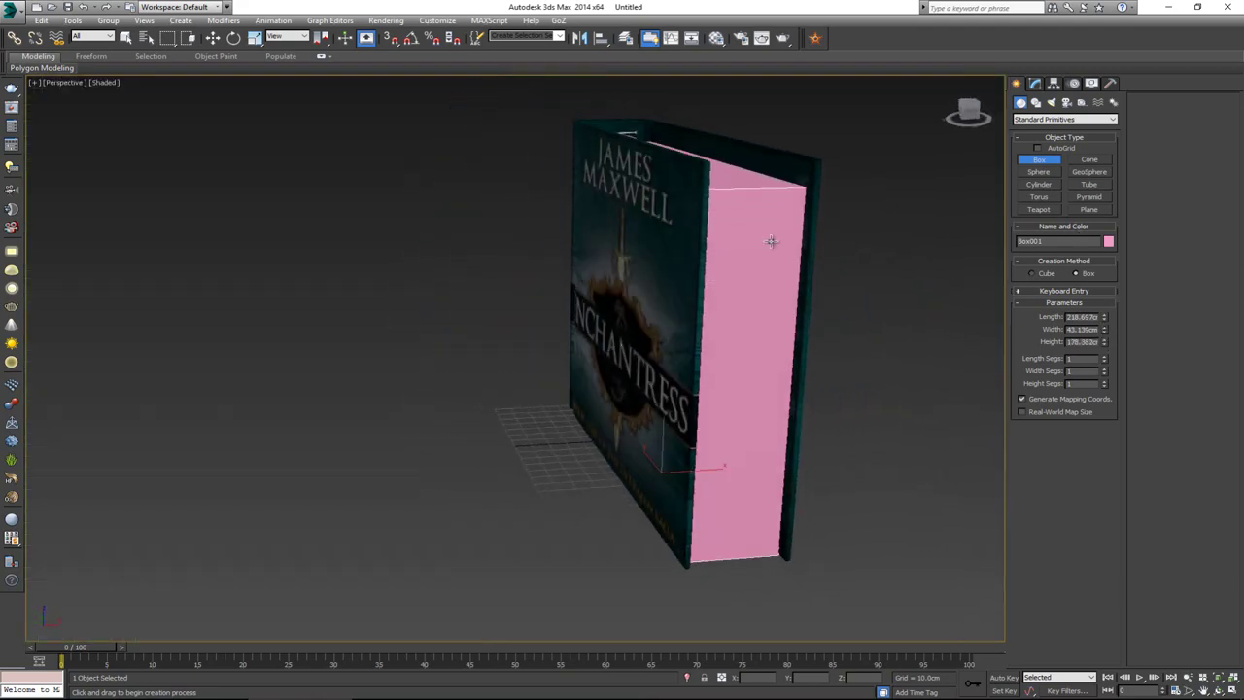
key(w)
drag(660, 438, 662, 423)
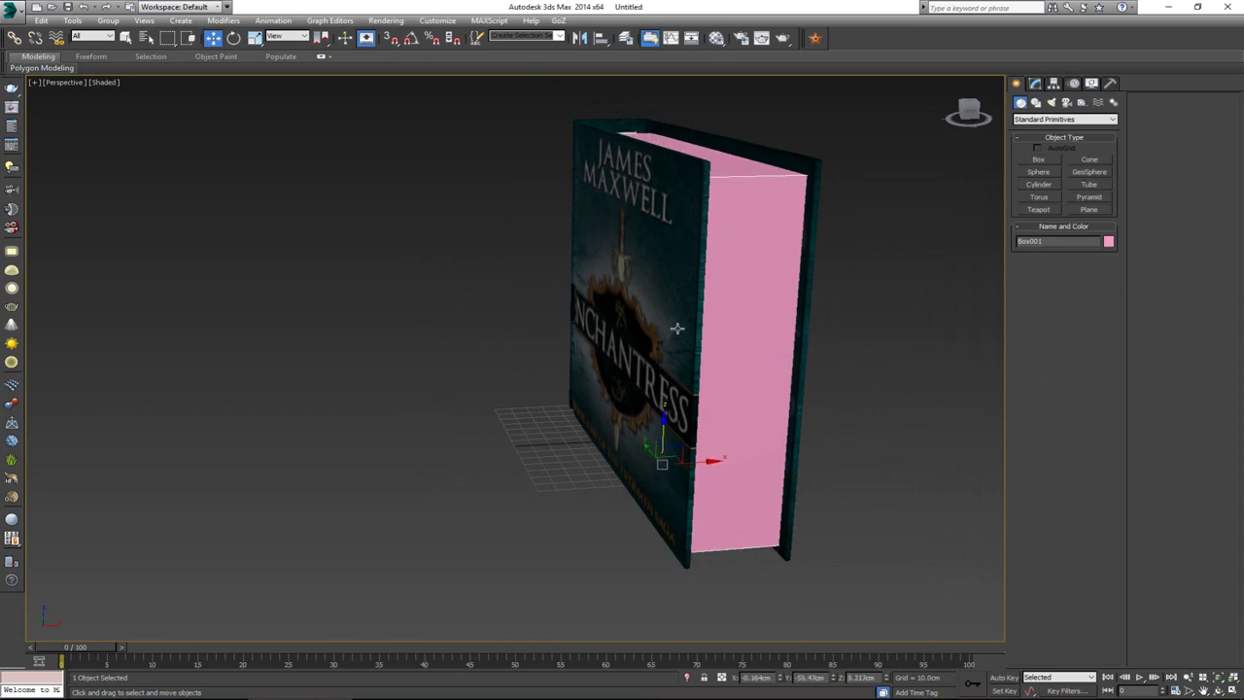
alt+middle_drag(677, 328, 706, 356)
Compare the page box's spine end in the Top viewport with the reference photos Books_01 and Books_02
key(alt+w)
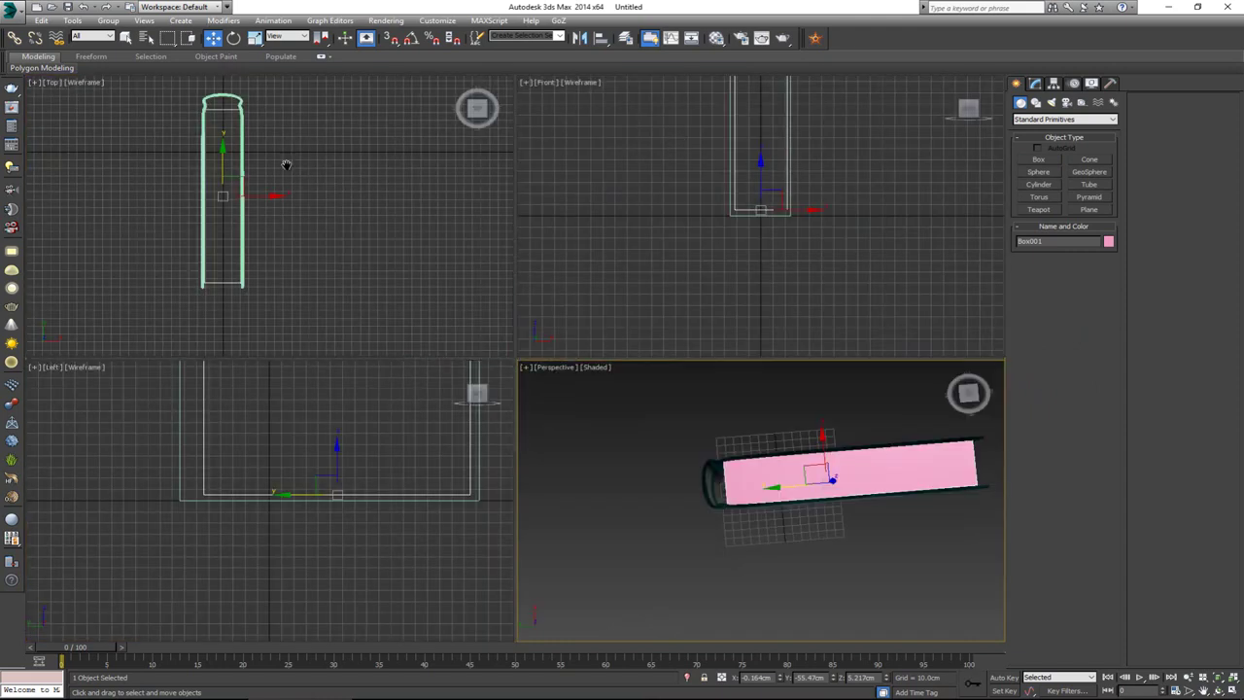
middle_drag(286, 165, 289, 243)
scroll(245, 194, up, 5)
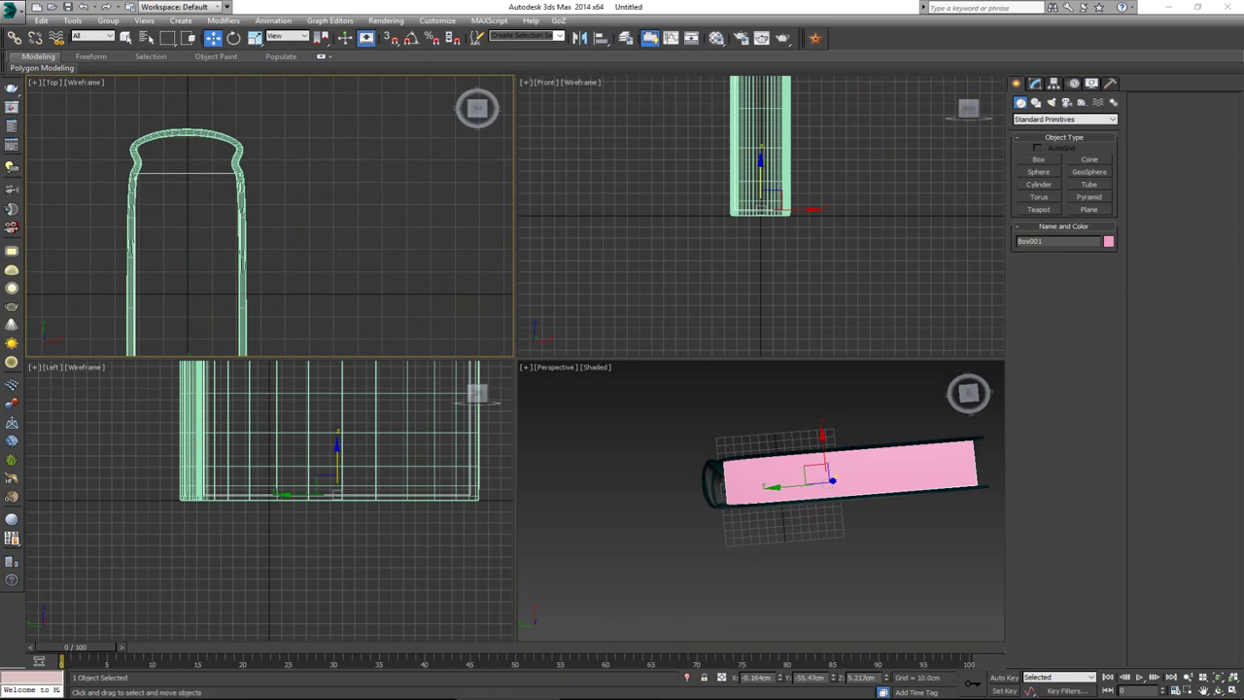
drag(0, 71, 761, 70)
scroll(724, 344, up, 1)
scroll(739, 360, up, 1)
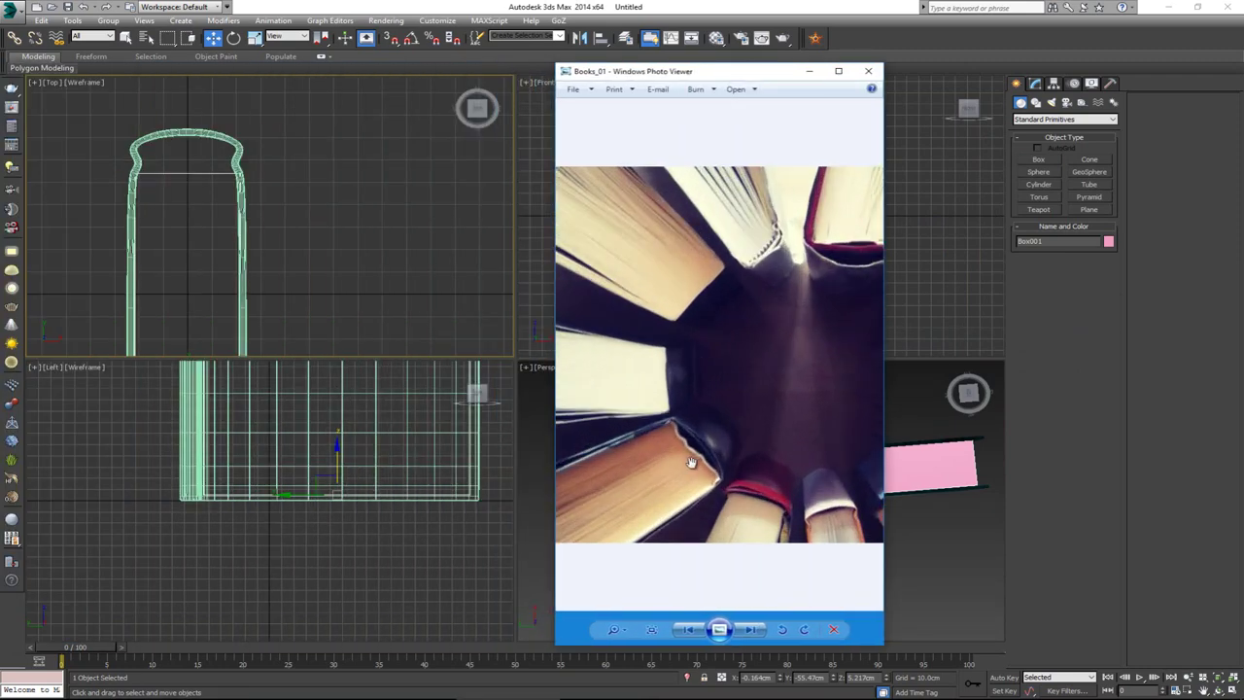
drag(692, 438, 640, 340)
key(Right)
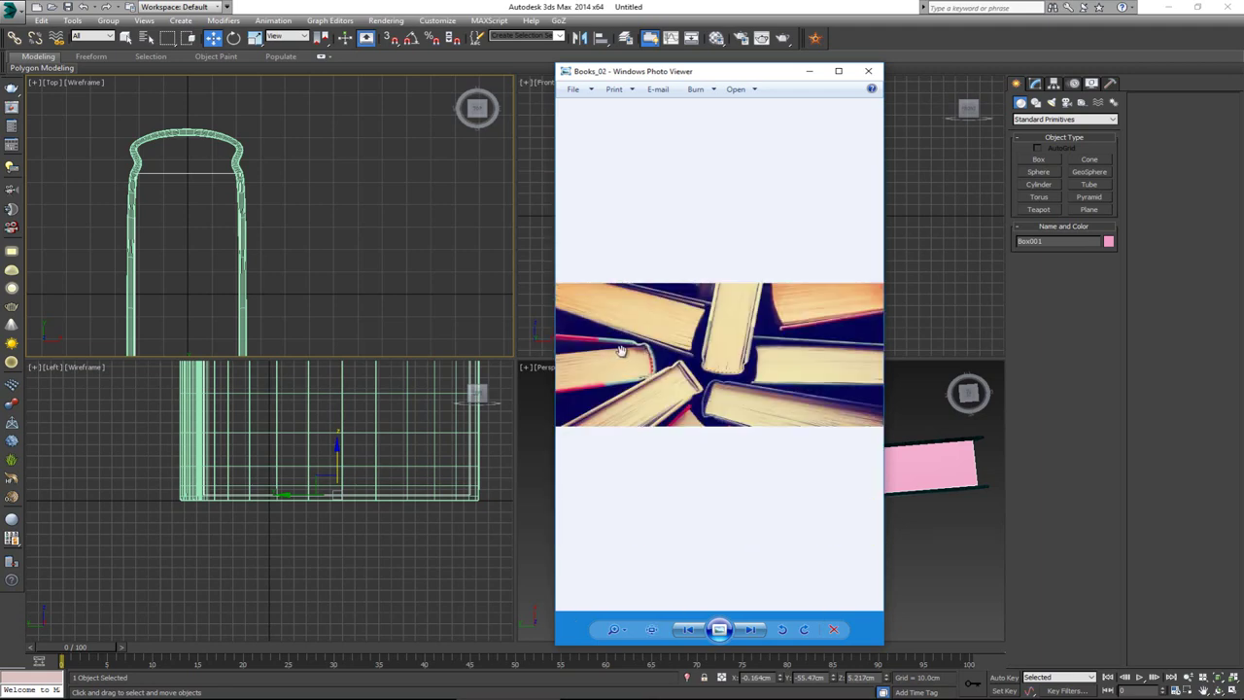
Close the Books_02 reference photo and add an Edit Poly modifier to the page box
scroll(622, 351, up, 2)
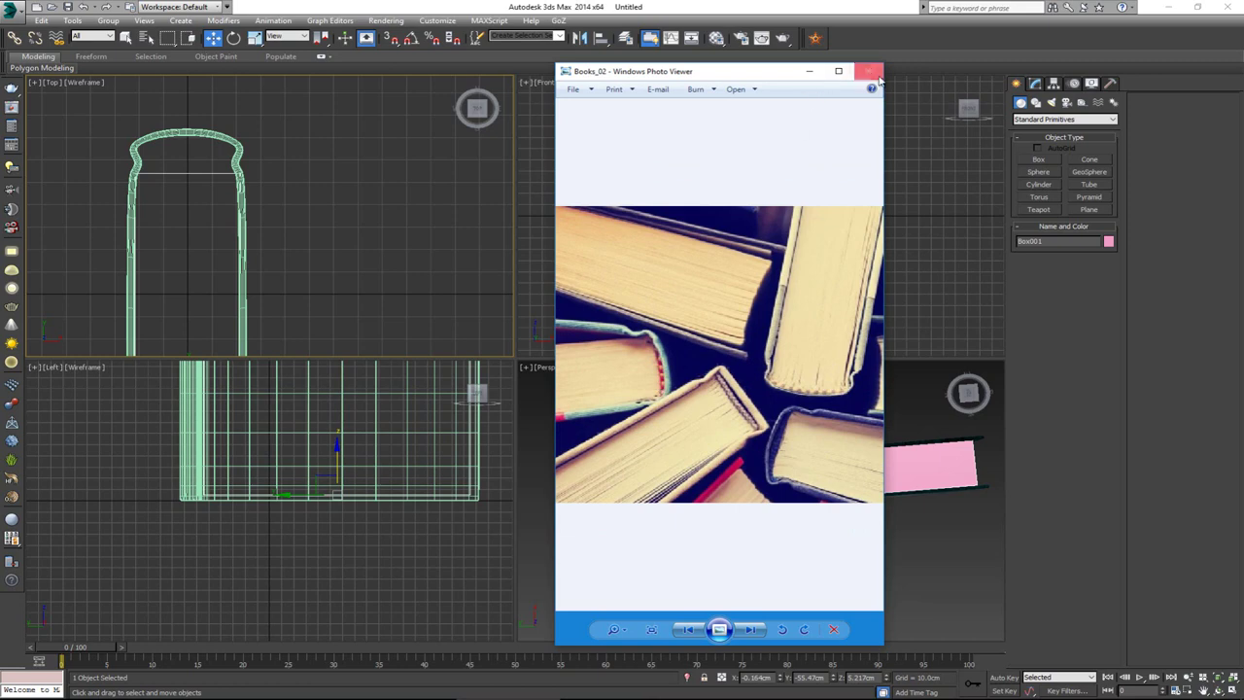
click(868, 71)
click(194, 168)
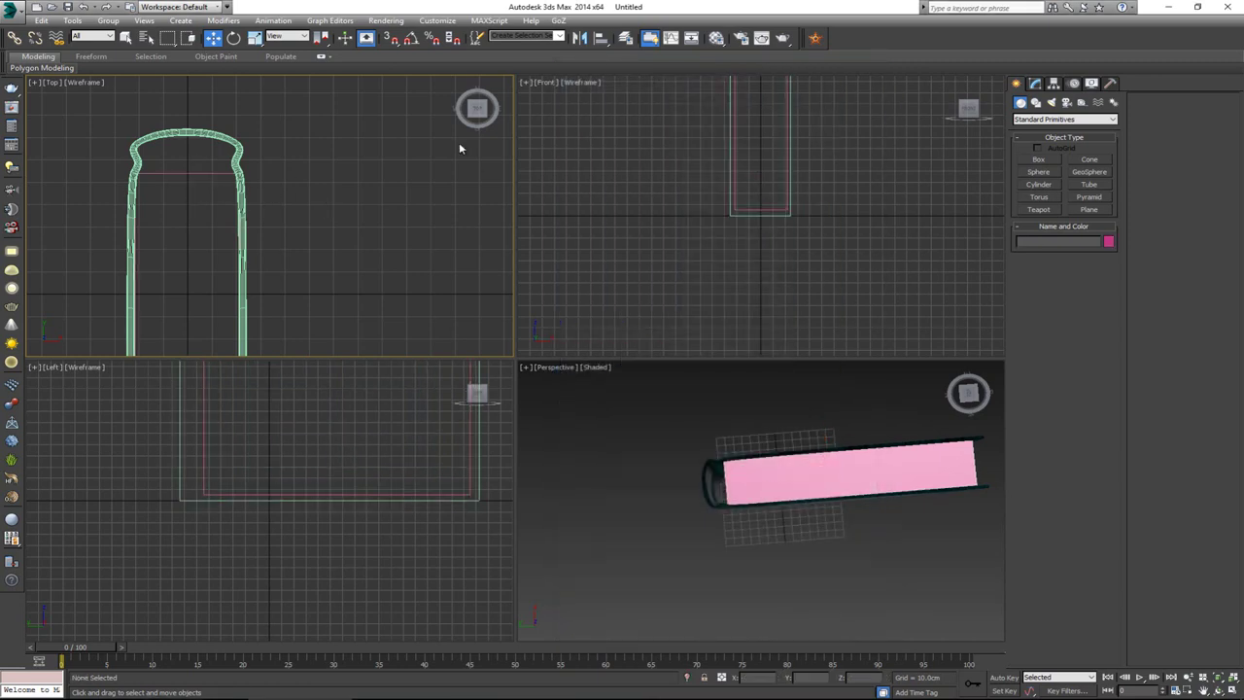
click(1035, 84)
click(814, 479)
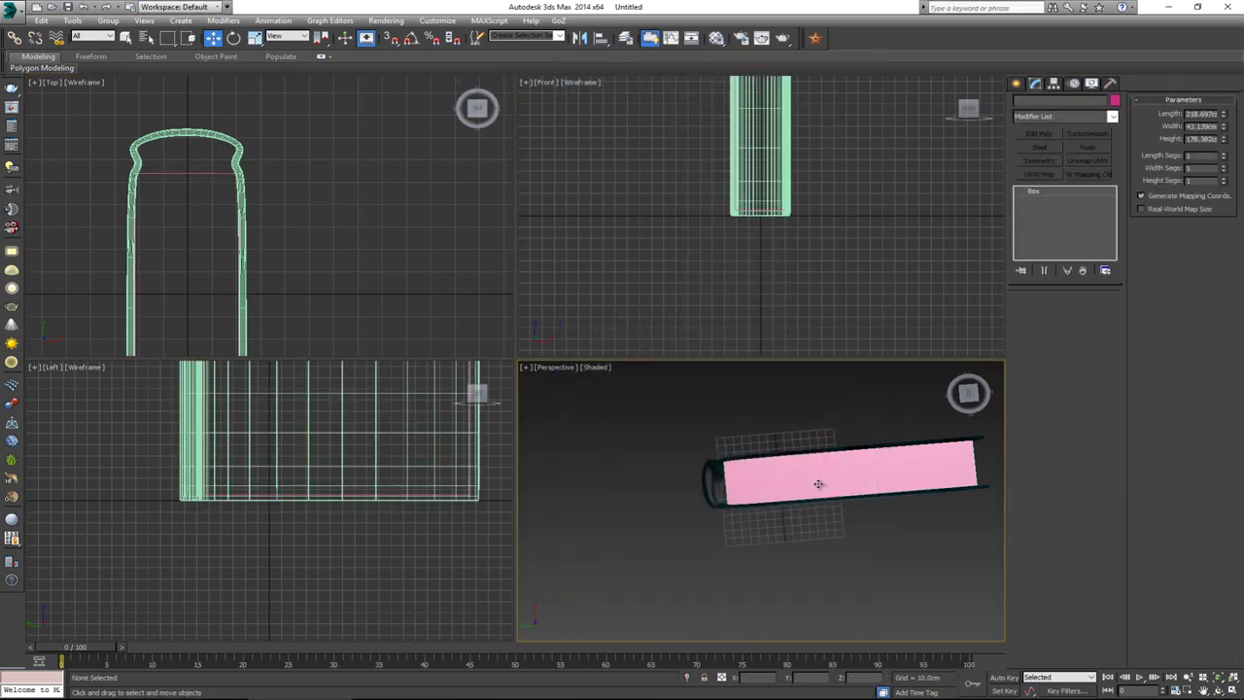
click(1038, 139)
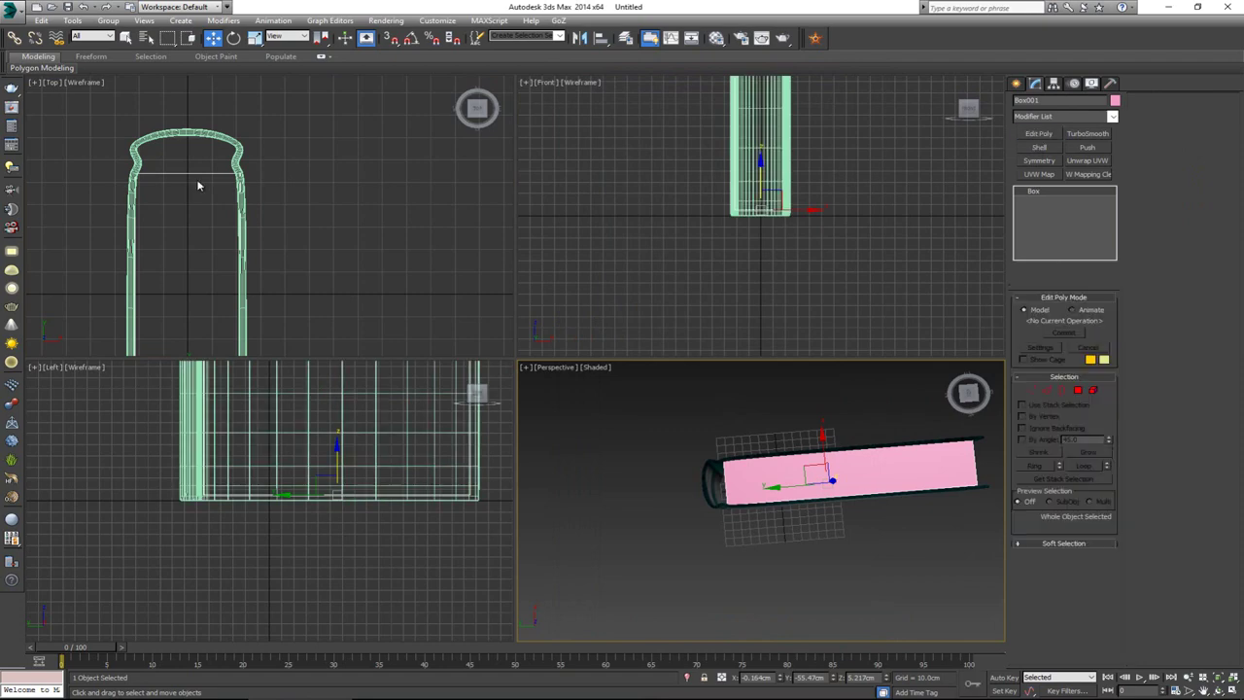
Move the page box's four spine-end vertices about 11 cm along Y into the rounded spine
middle_drag(167, 182, 285, 250)
scroll(286, 249, up, 4)
key(1)
drag(159, 178, 462, 260)
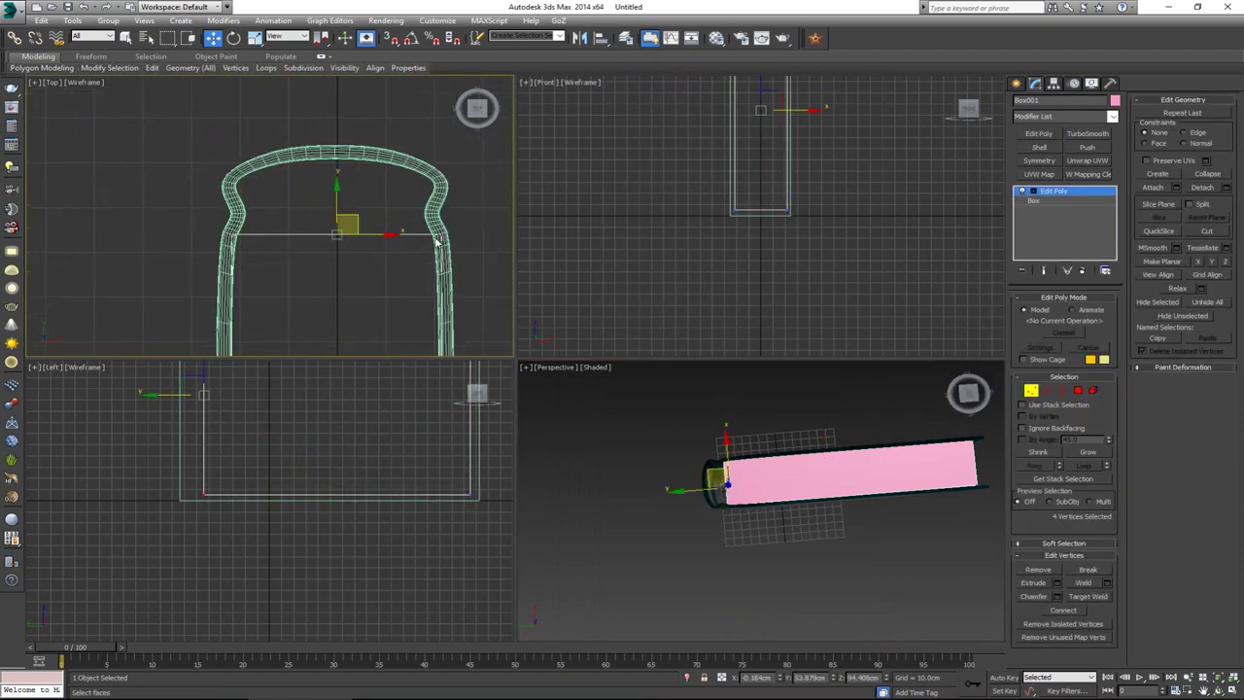
drag(337, 198, 337, 150)
scroll(374, 253, down, 6)
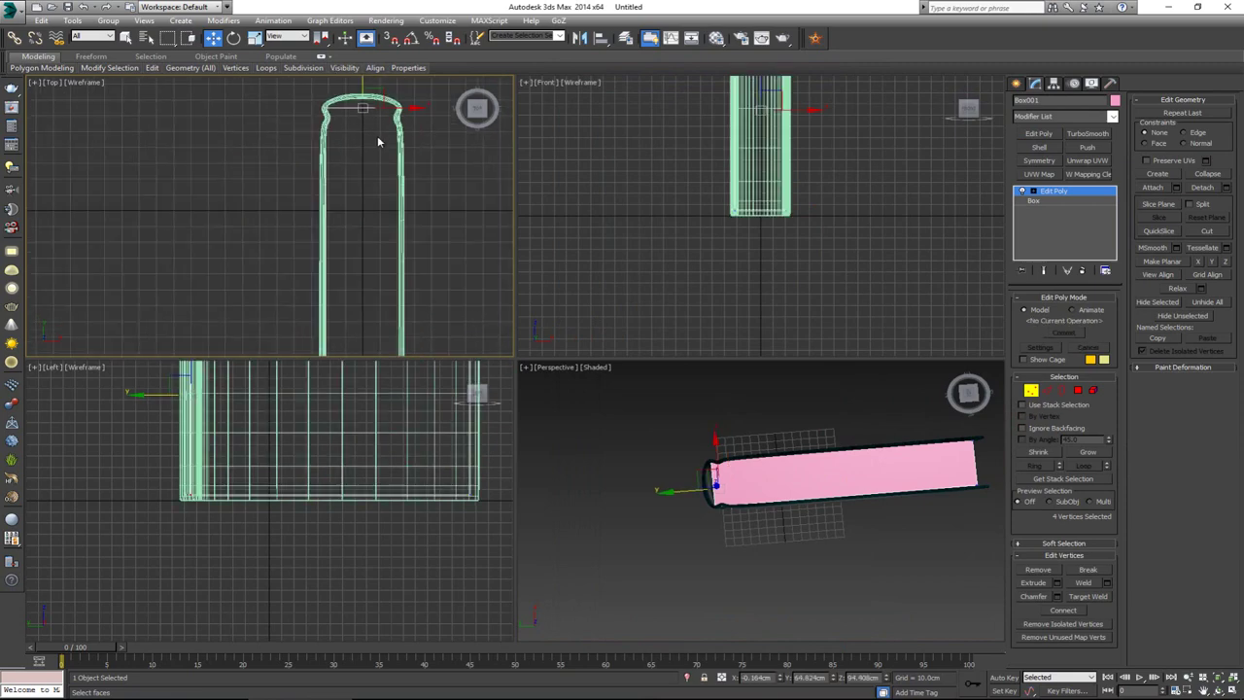
Scale all eight vertices of the page box slightly along X to fit its thickness between the cover boards
drag(423, 242, 478, 348)
key(r)
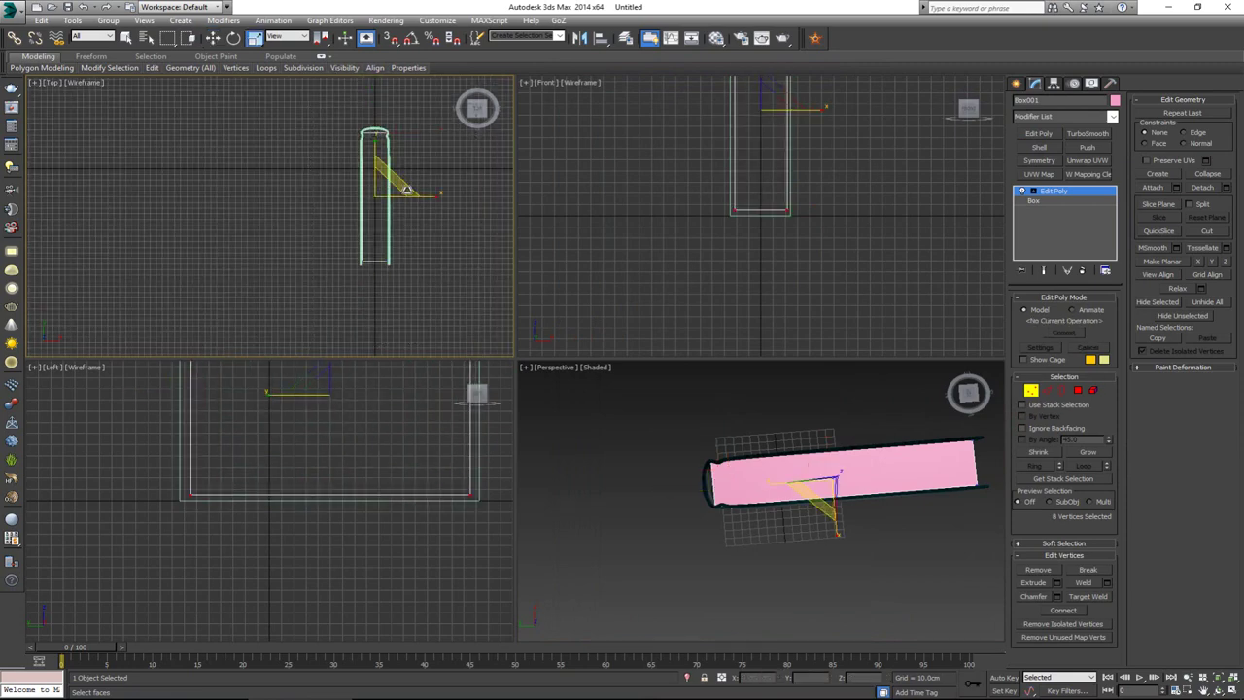
drag(411, 196, 409, 195)
middle_drag(402, 184, 408, 257)
scroll(408, 258, up, 3)
scroll(380, 183, up, 3)
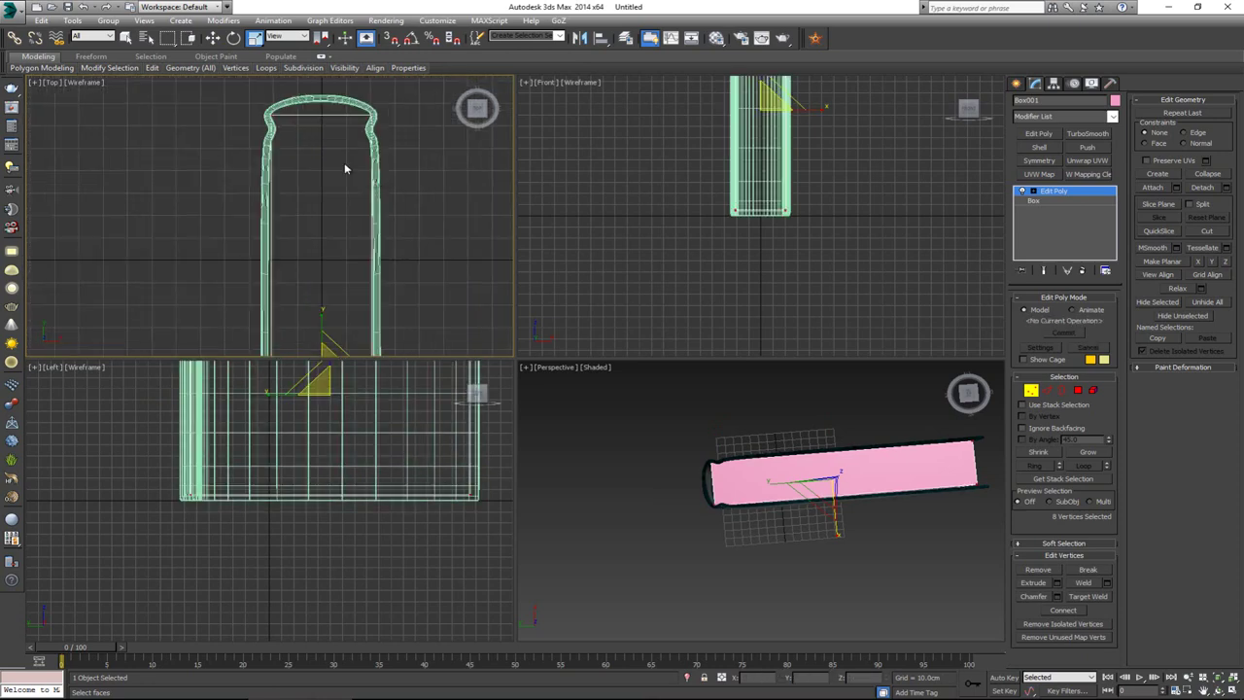
Insert two edge loops across the page box near the spine, one at the cover's pinched hinge and one just past it
scroll(327, 148, up, 3)
middle_drag(336, 142, 348, 200)
key(alt+1)
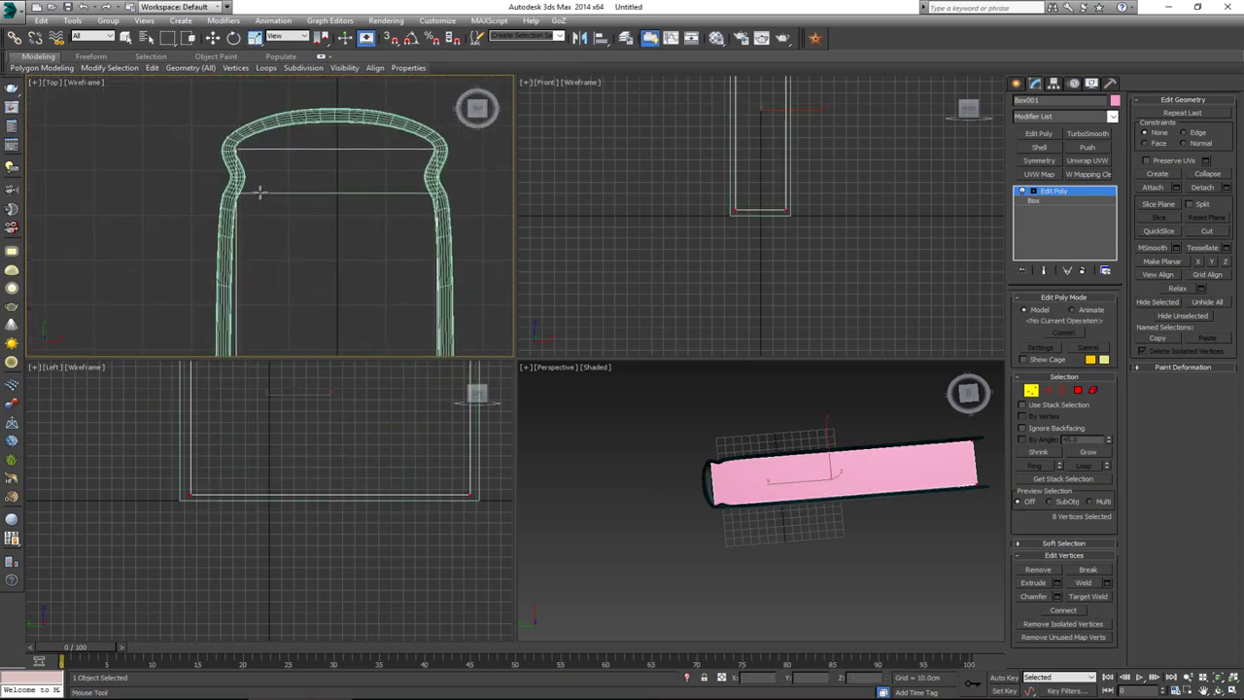
click(260, 178)
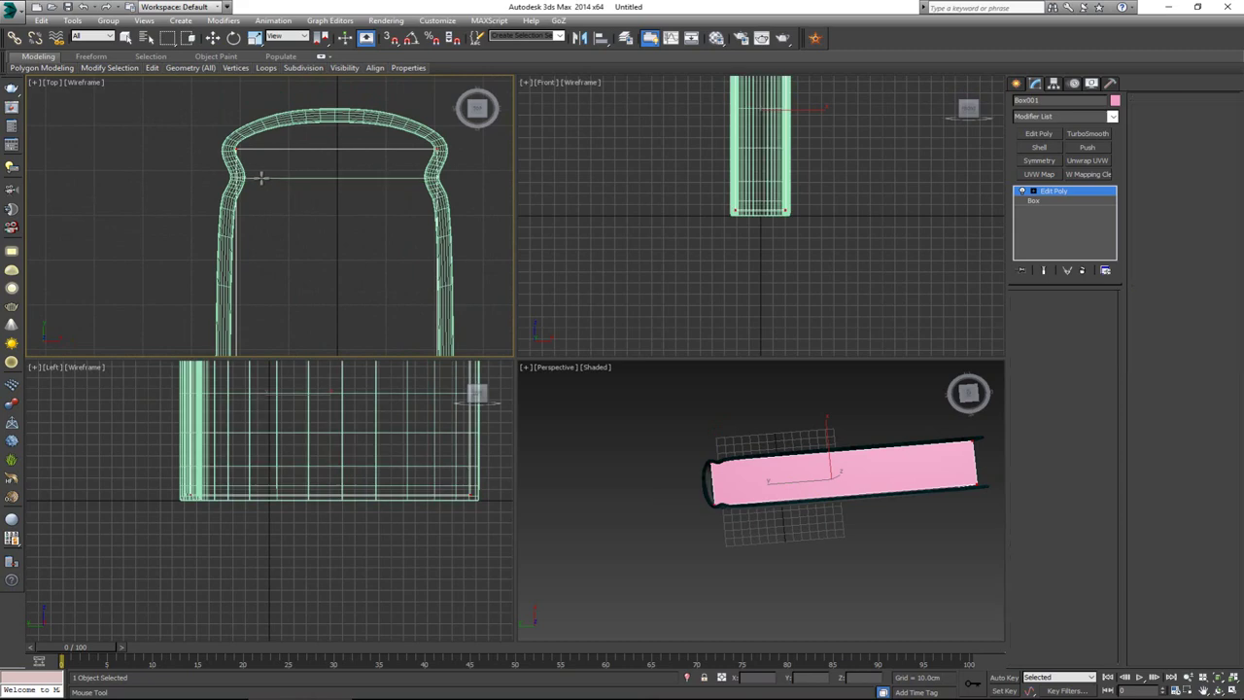
click(263, 209)
key(w)
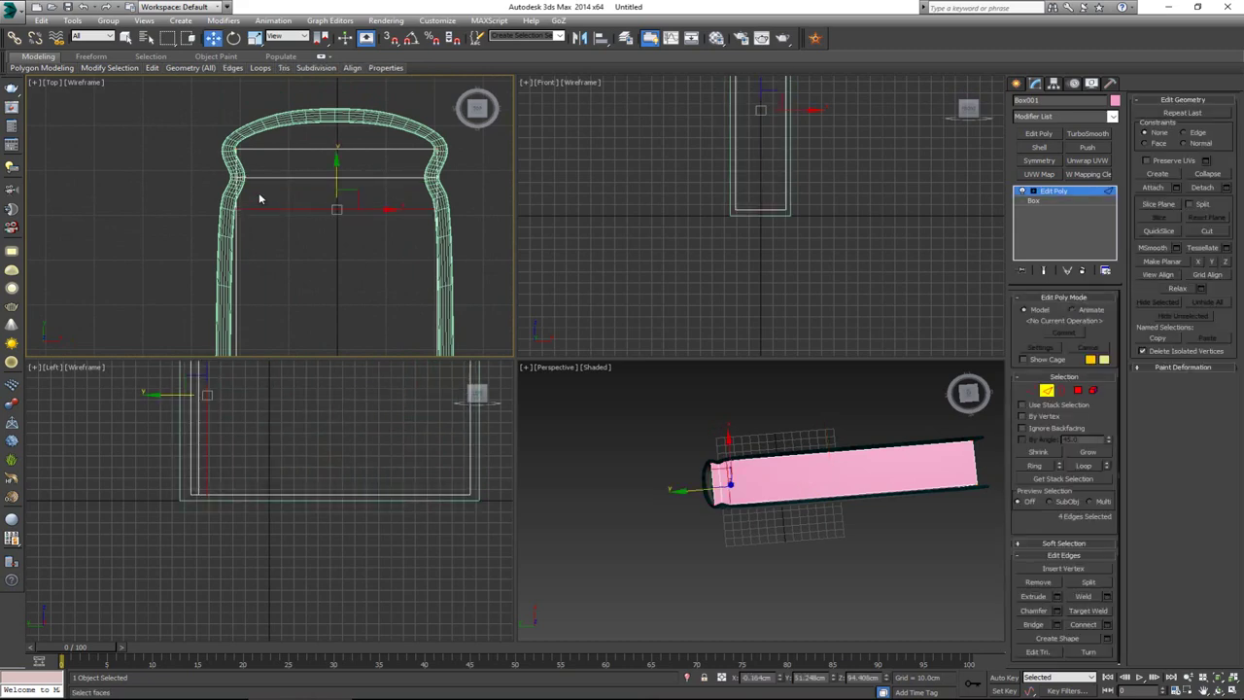
Scale the vertices of the hinge loop inward along X to follow the cover's pinch, and leave vertex editing
key(1)
key(r)
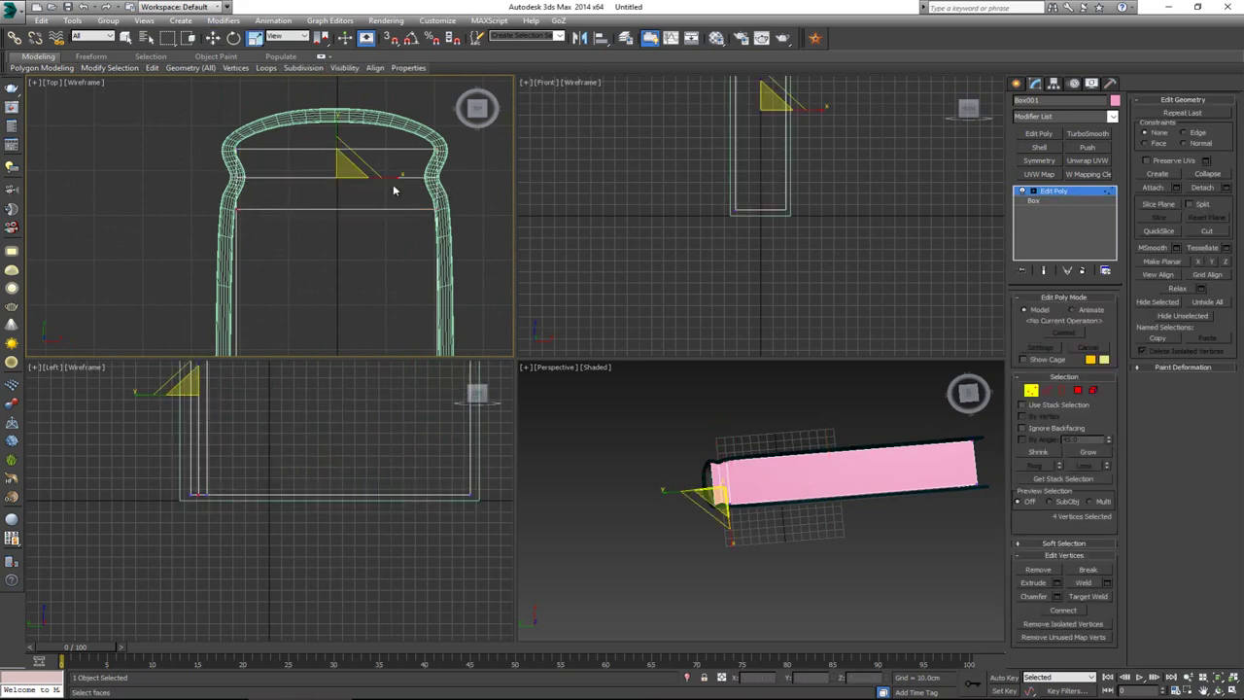
drag(374, 179, 371, 180)
click(1032, 391)
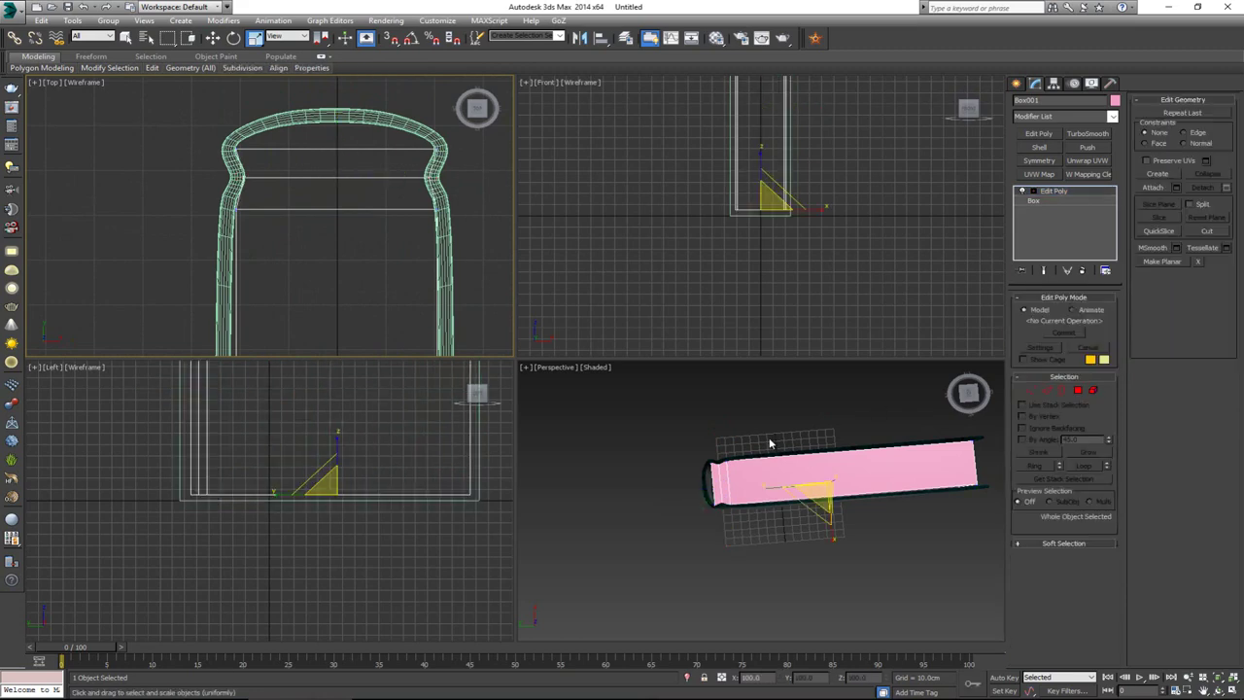
Try to insert a lengthwise edge loop through the page box in the maximized Perspective viewport
middle_click(770, 443)
key(alt+w)
alt+middle_drag(760, 439, 456, 372)
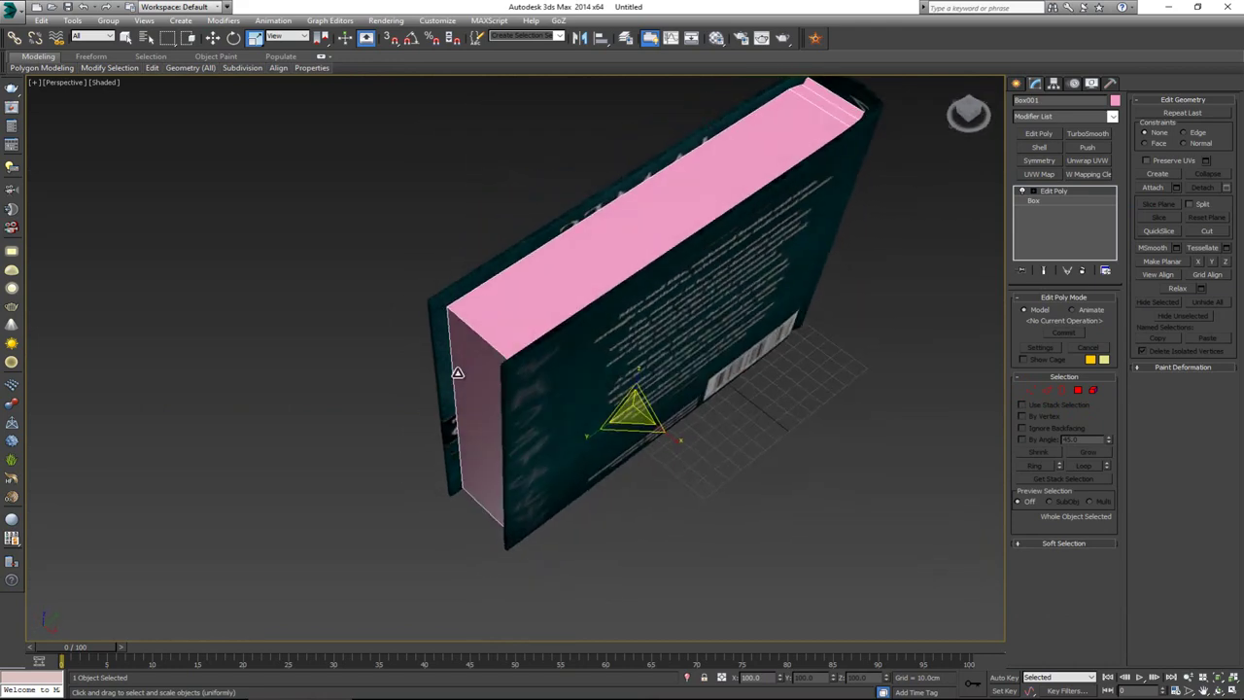
key(alt+s)
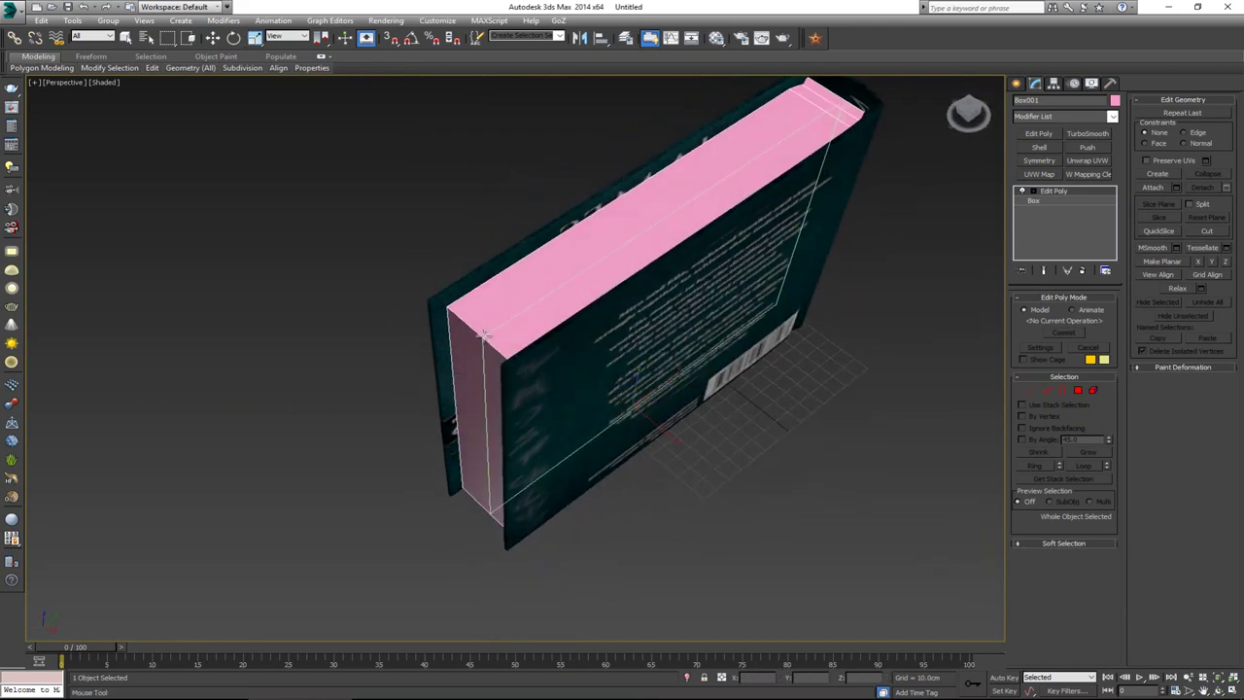
click(494, 342)
key(2)
key(w)
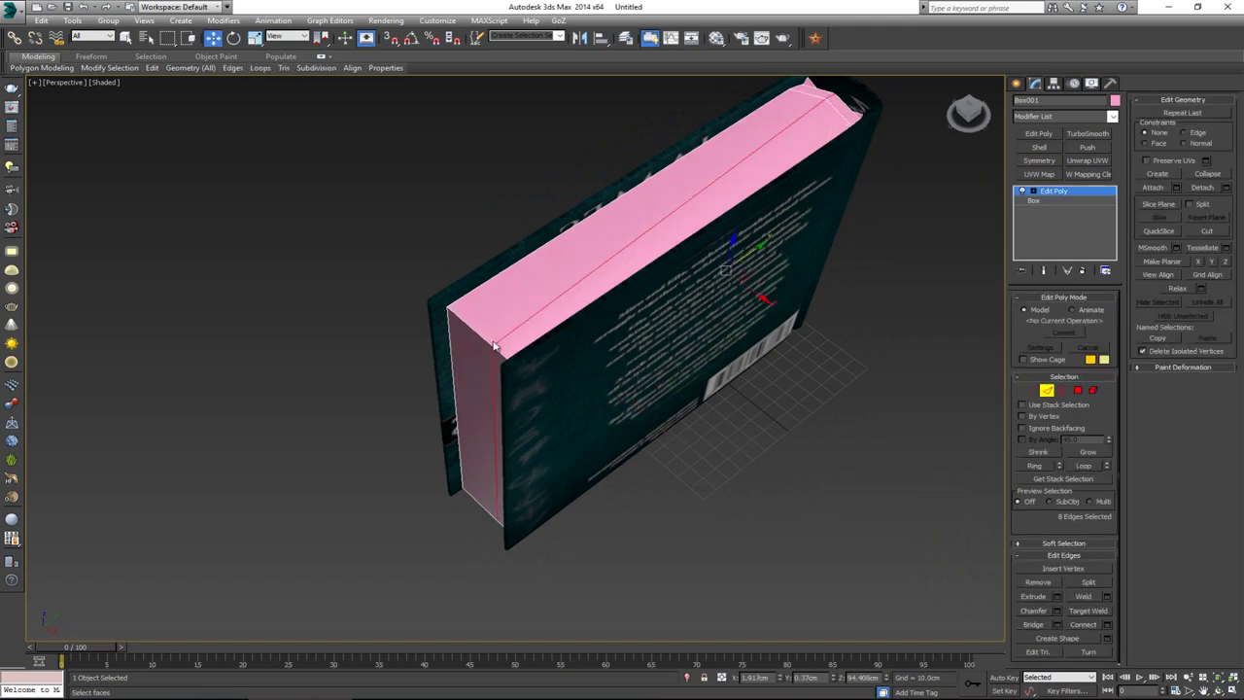
alt+middle_drag(494, 345, 567, 349)
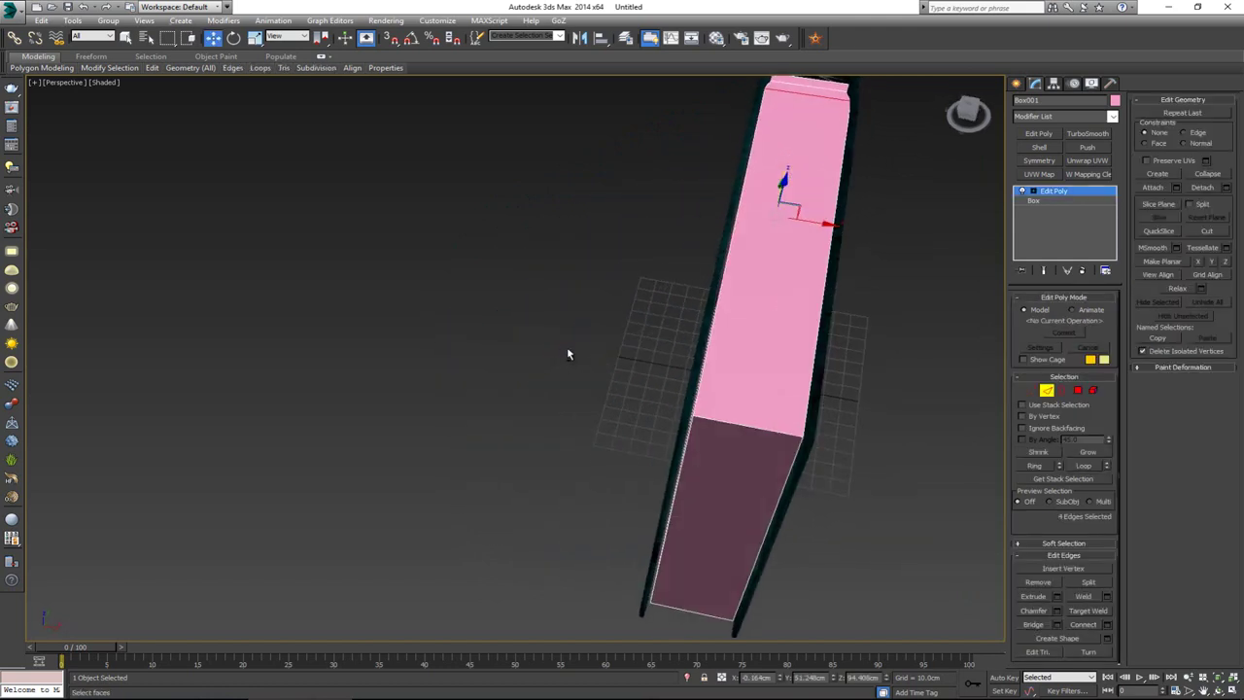
Connect the edges running across the page box's thickness with 1 segment to form a centred lengthwise loop
alt+middle_drag(753, 475, 740, 432)
ctrl+double_click(735, 420)
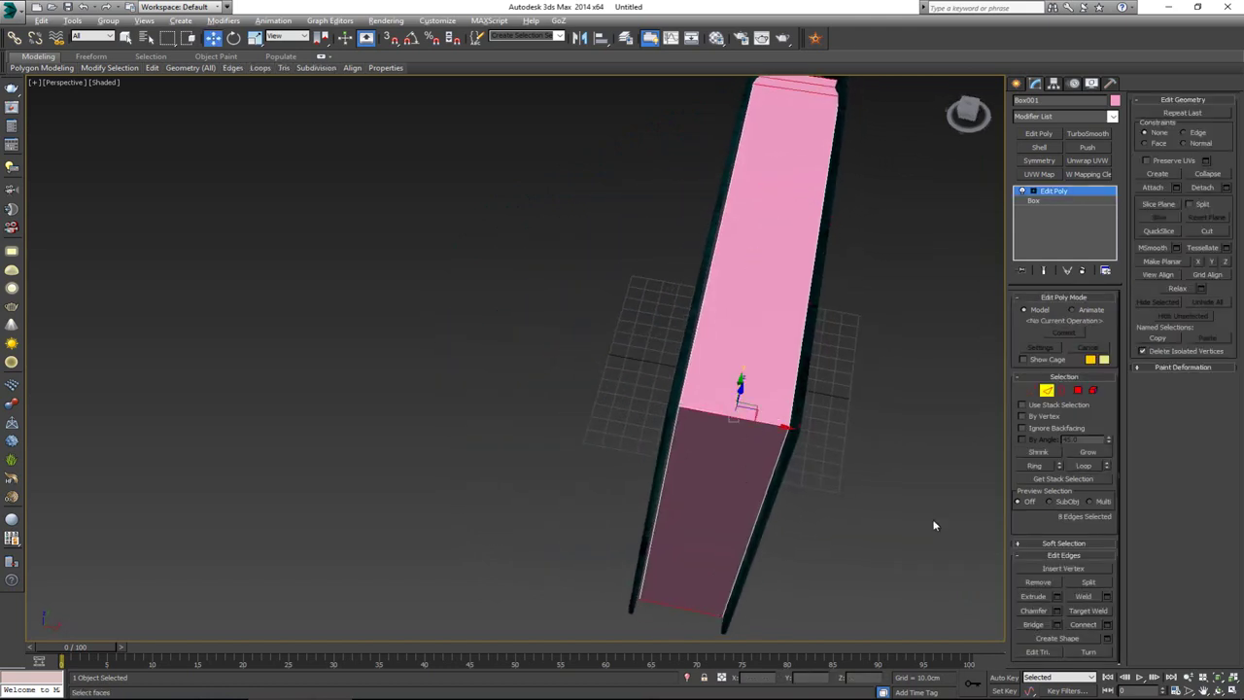
click(1107, 625)
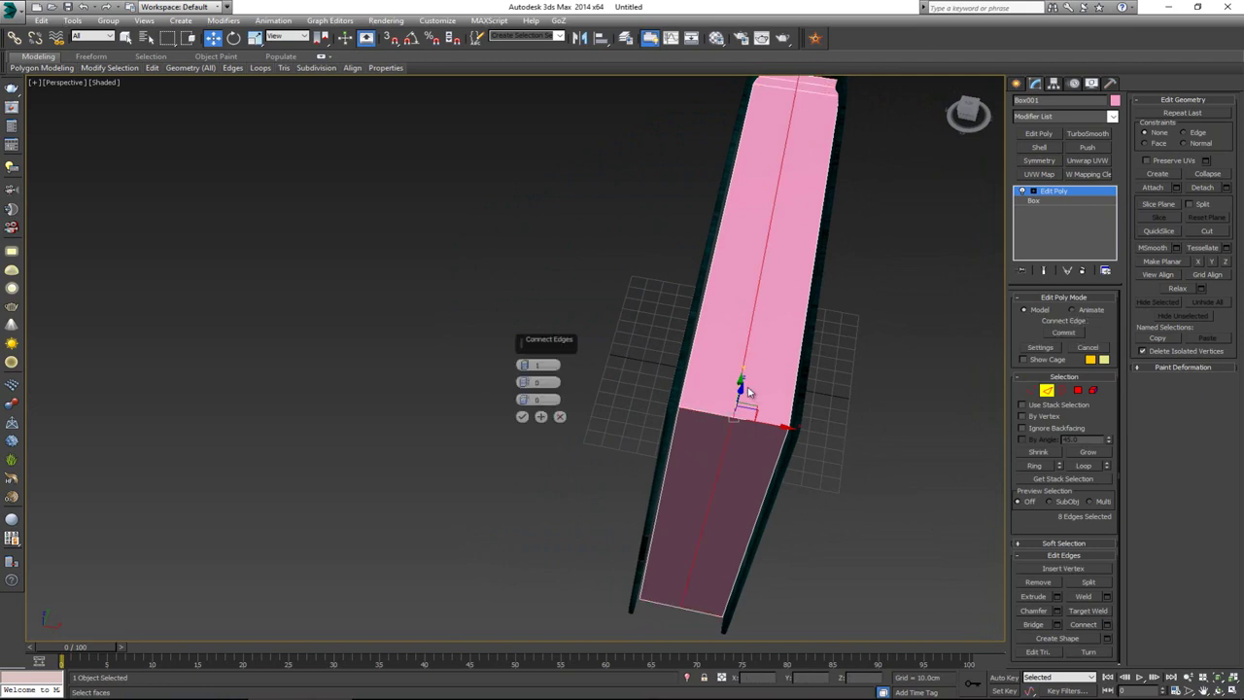
click(526, 416)
Move the centre edge of the fore-edge about 5.6 cm inward along Y to hollow that side of the pages
click(716, 492)
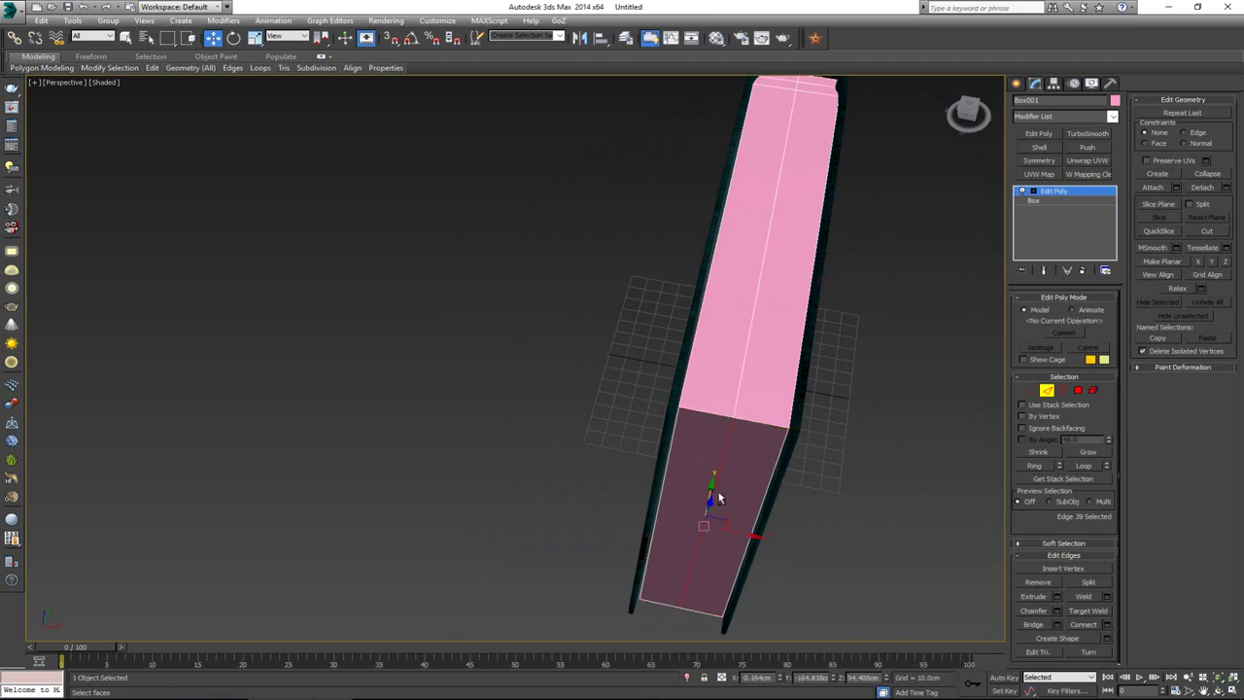
alt+middle_drag(716, 497, 670, 497)
drag(729, 507, 742, 496)
Isolate the page box and insert support edge loops close to its upper edge, its fore-edge and both board sides
middle_drag(736, 488, 700, 438)
key(alt+q)
middle_drag(594, 297, 647, 414)
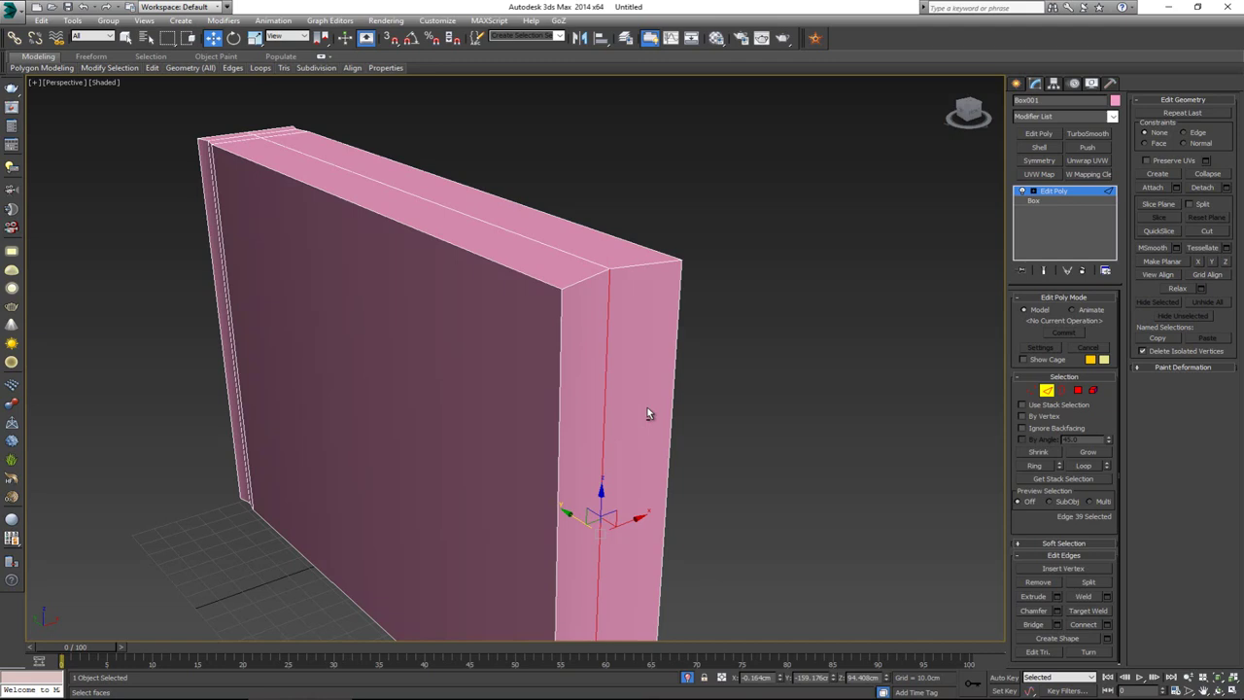
click(1049, 390)
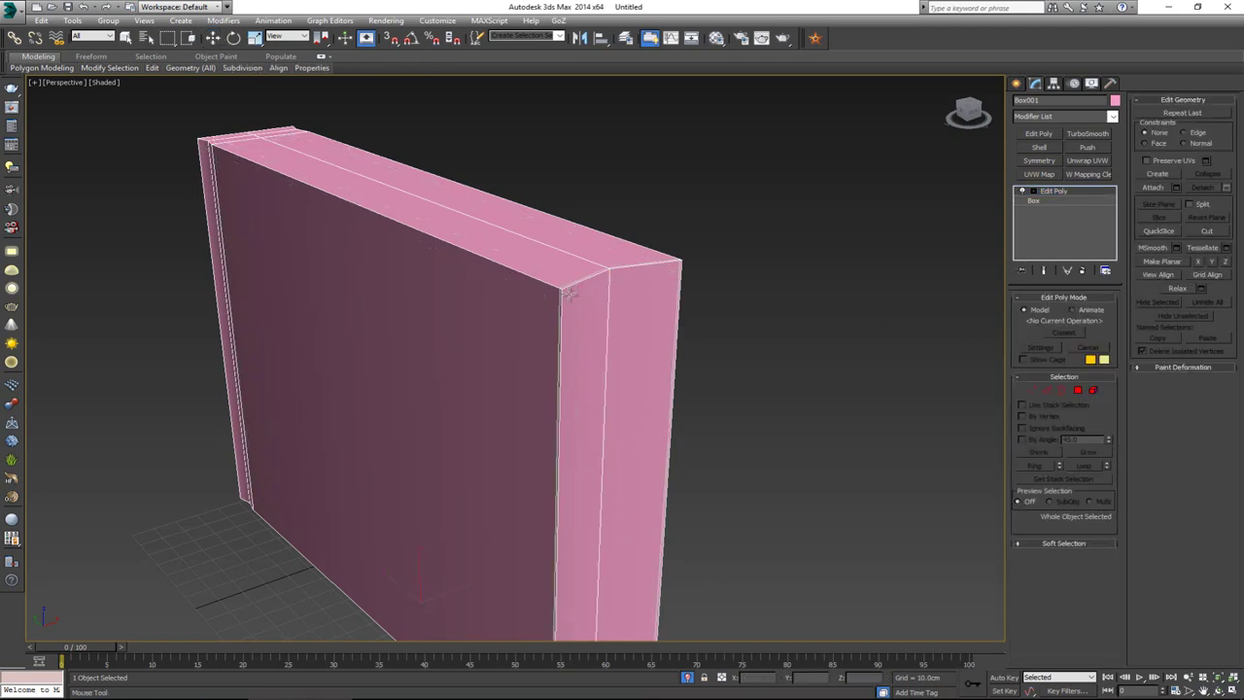
click(563, 297)
click(572, 292)
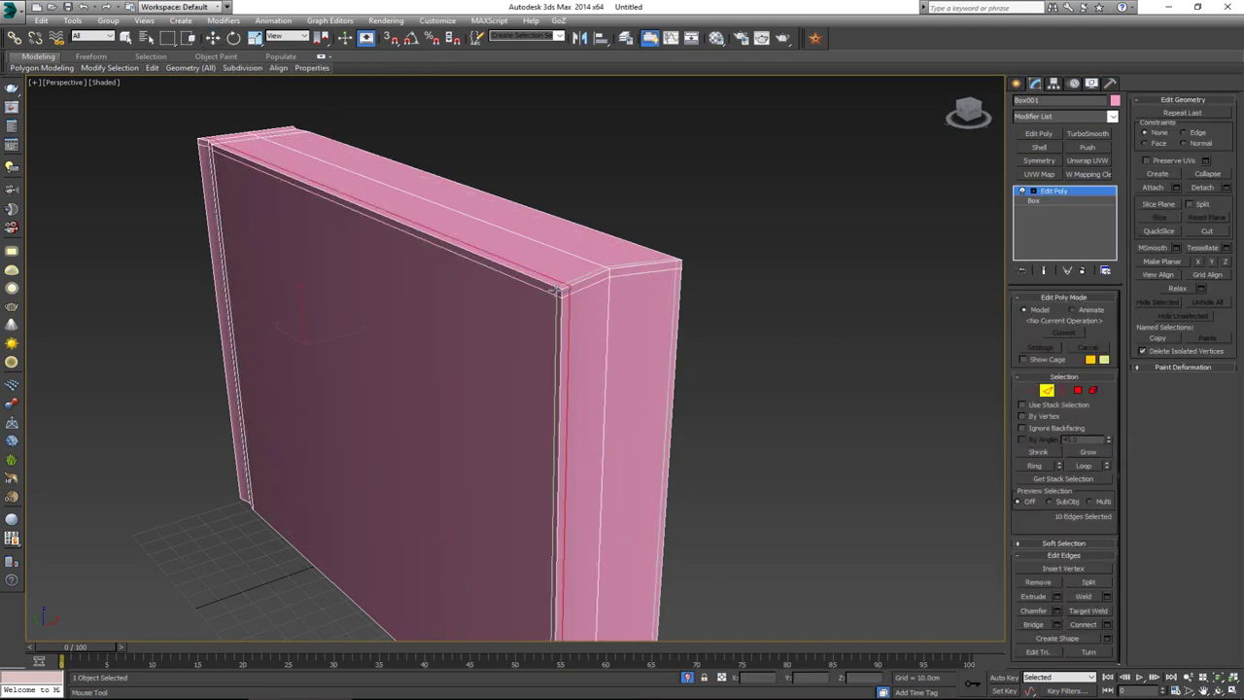
click(555, 294)
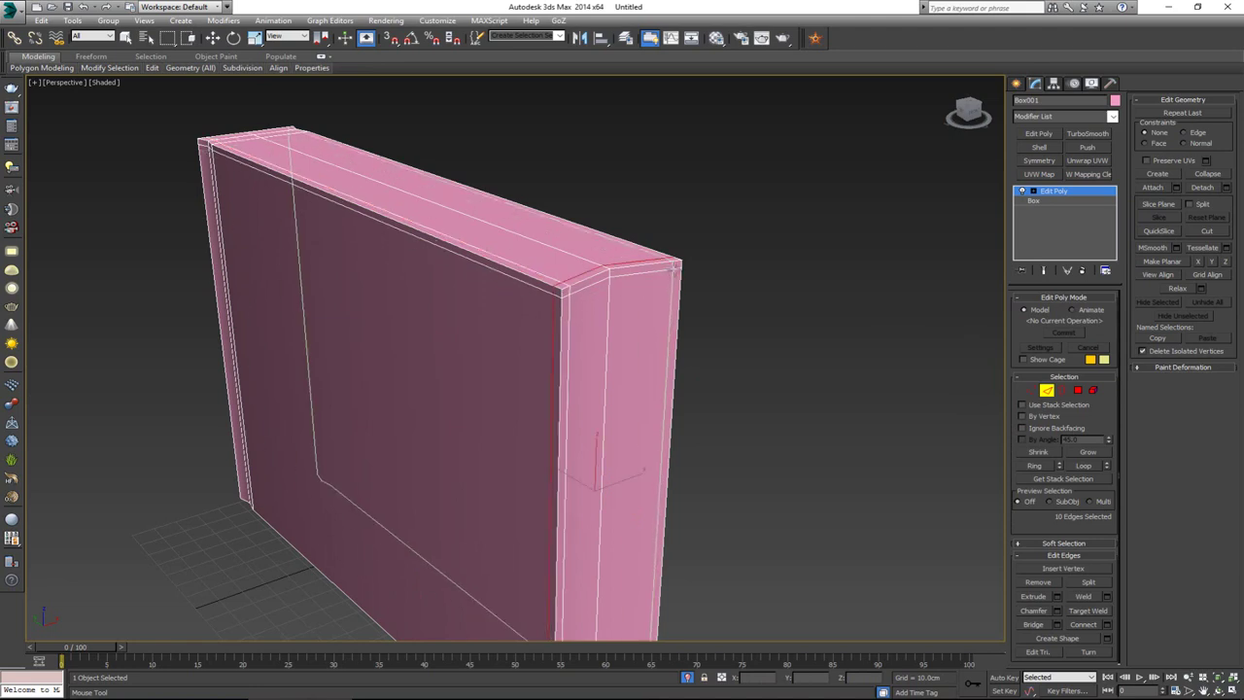
click(674, 272)
right_click(676, 276)
Insert a support edge loop around the page box close to its bottom edge
middle_drag(627, 408, 625, 235)
alt+middle_drag(635, 373, 634, 334)
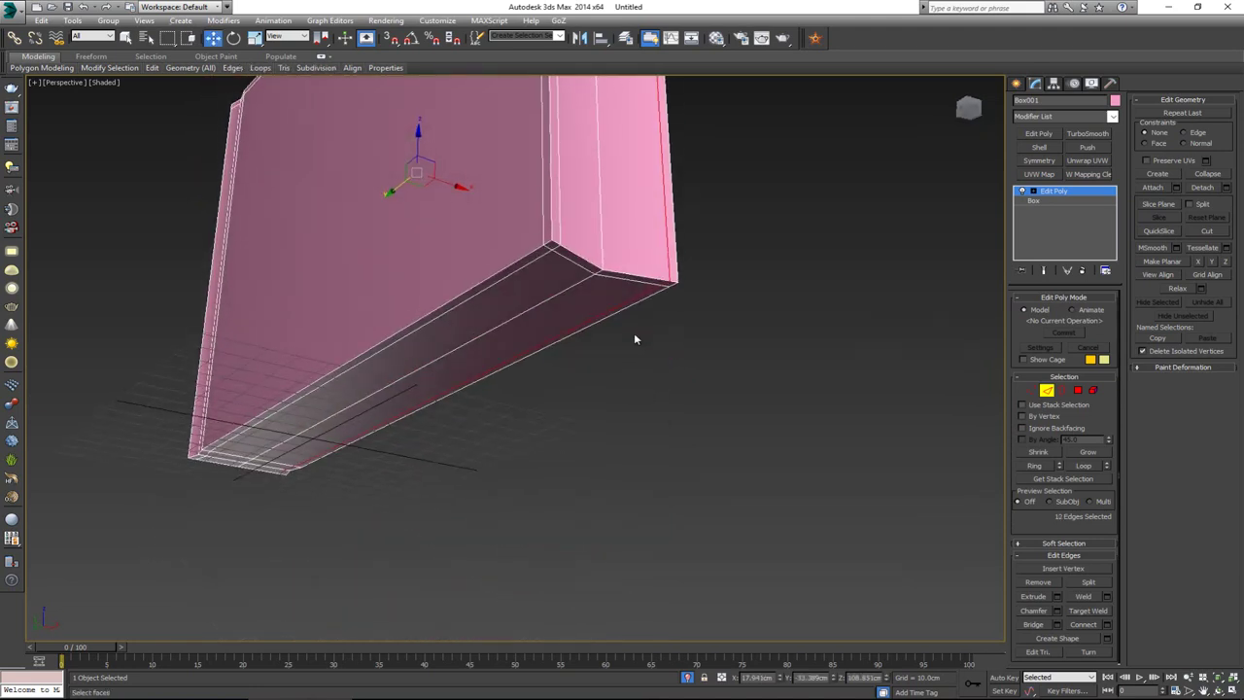
key(alt+1)
click(557, 236)
right_click(557, 238)
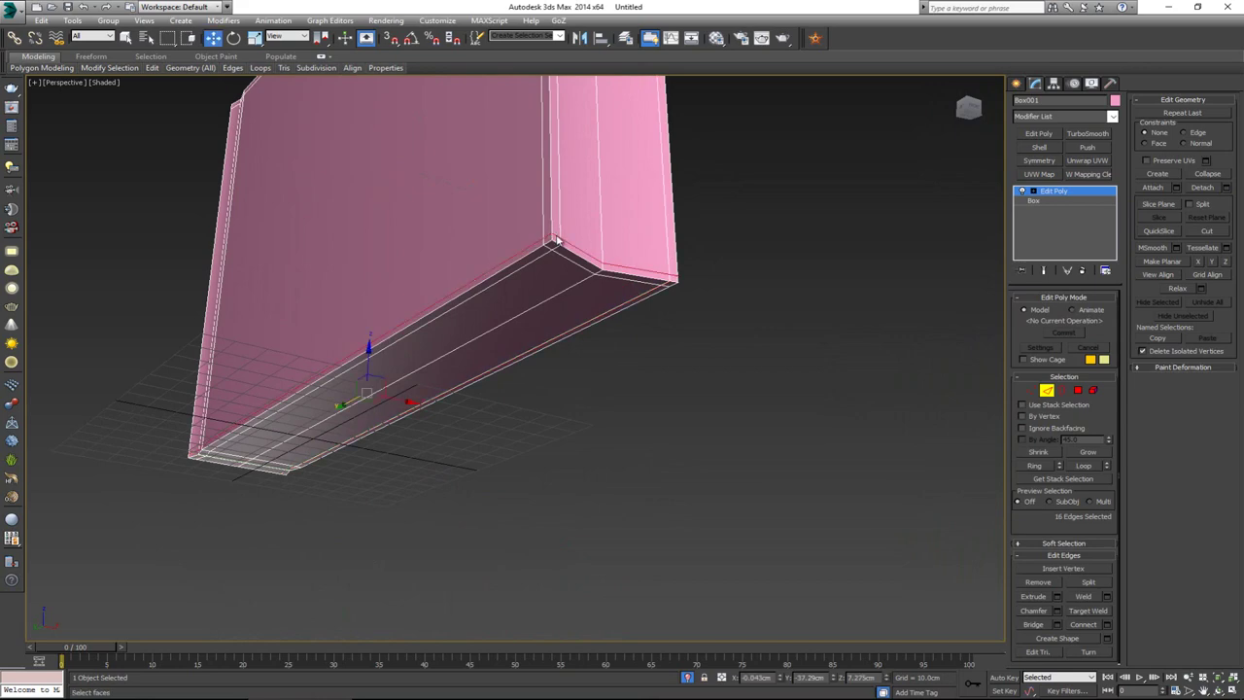
Insert a support edge loop around the page box close to its spine end
alt+middle_drag(460, 262, 573, 375)
middle_drag(398, 319, 663, 430)
alt+middle_drag(585, 340, 600, 386)
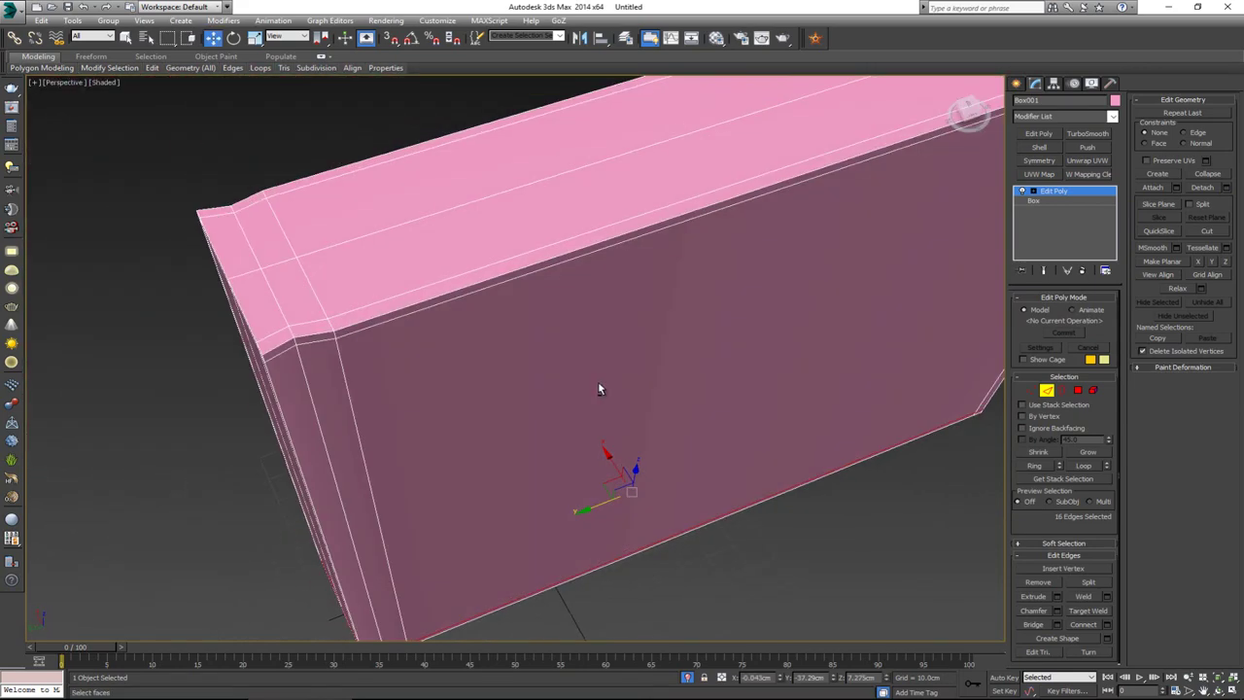
key(alt+1)
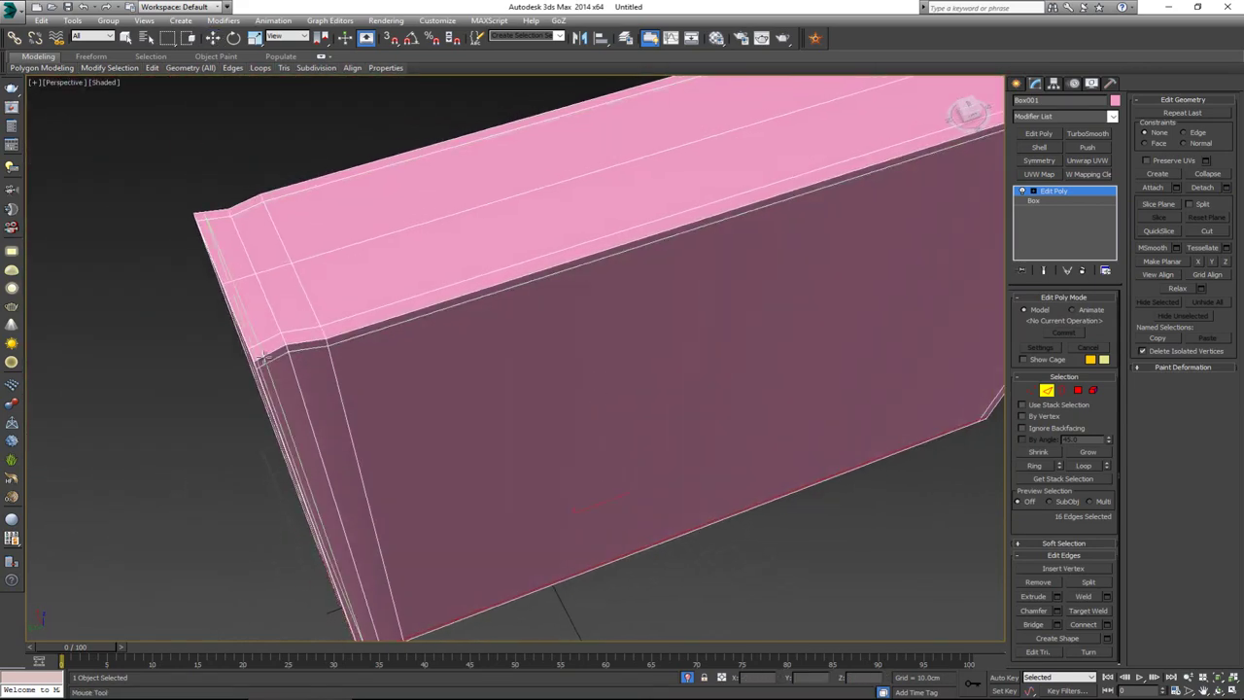
click(265, 361)
right_click(472, 389)
Leave edge editing and apply TurboSmooth with 2 iterations to the page box
scroll(472, 390, down, 3)
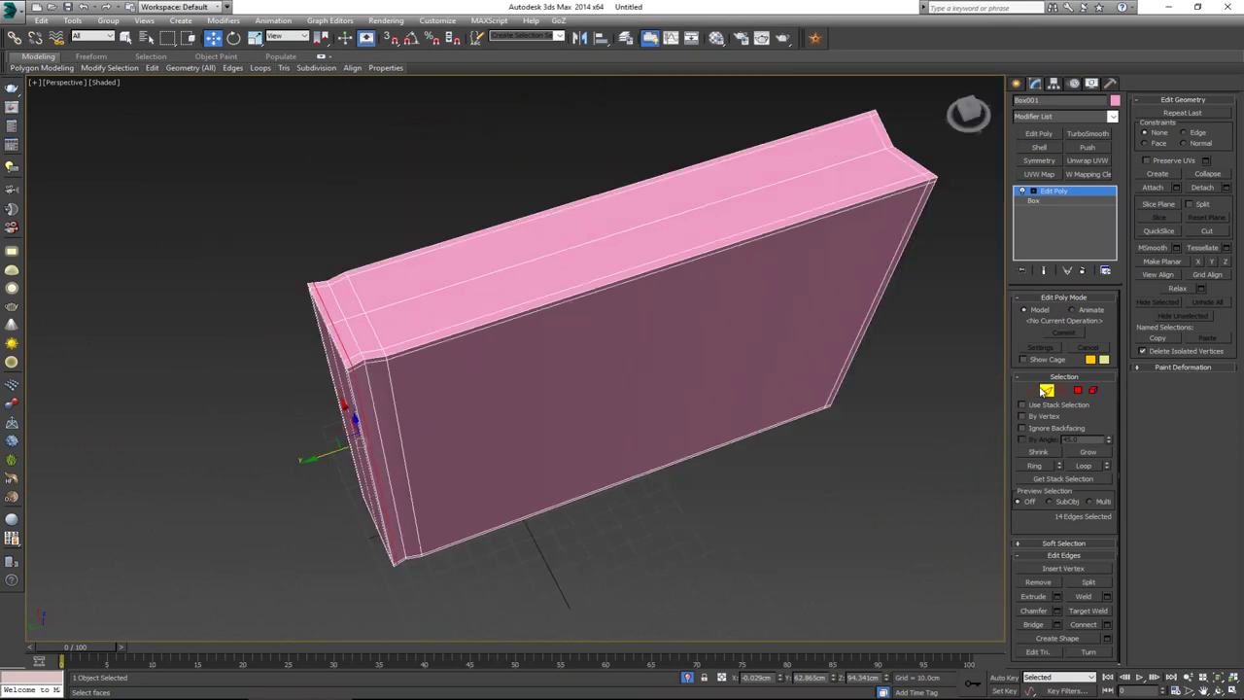
click(1046, 391)
click(1086, 134)
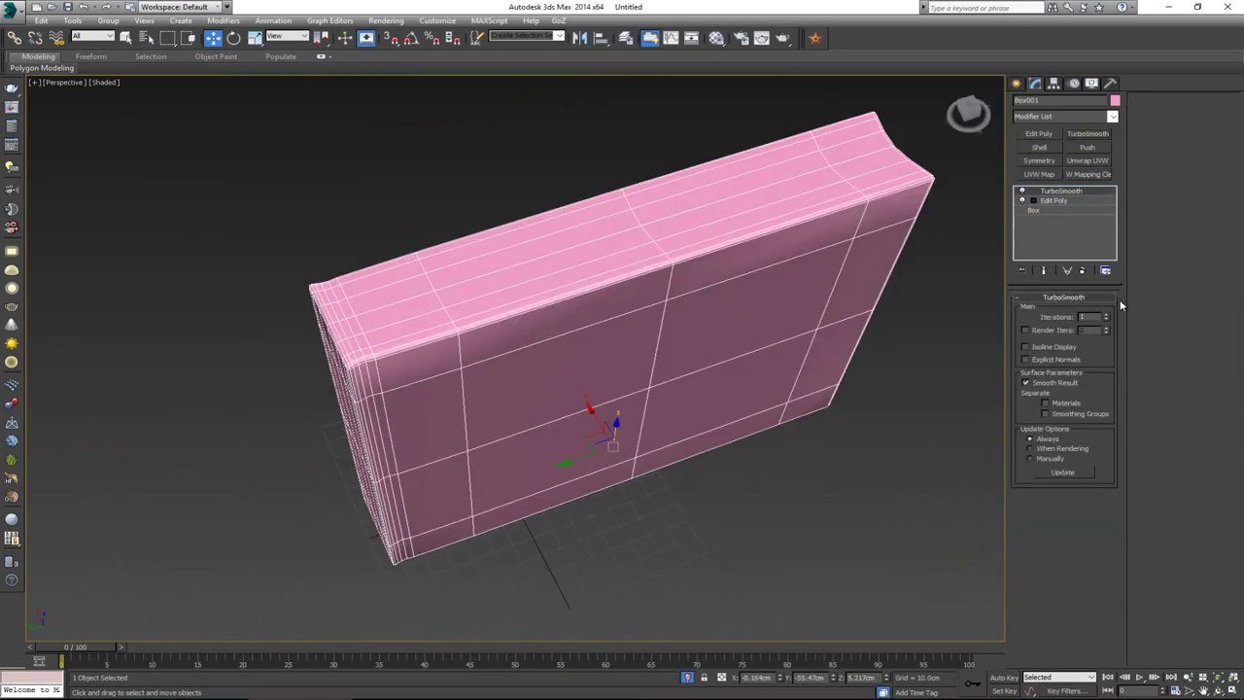
click(1107, 315)
click(923, 367)
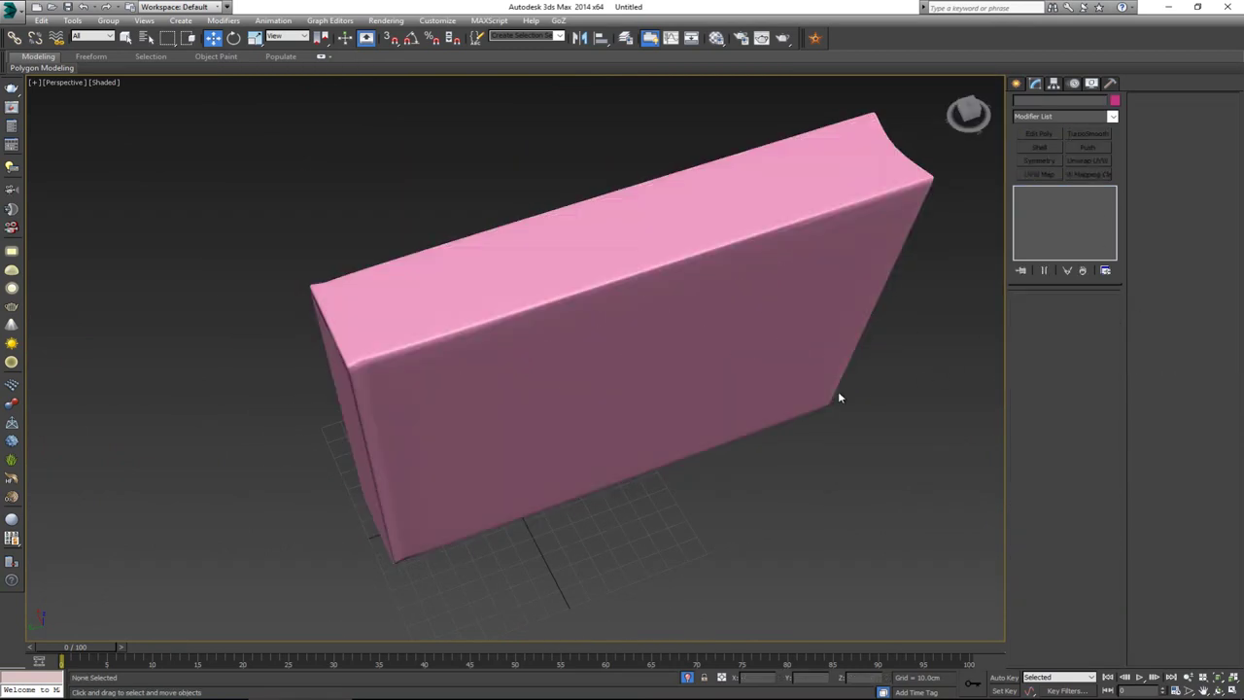
End the isolation and inspect the smoothed page block's curved fore-edge inside the cover
alt+middle_drag(838, 392, 732, 373)
right_click(734, 372)
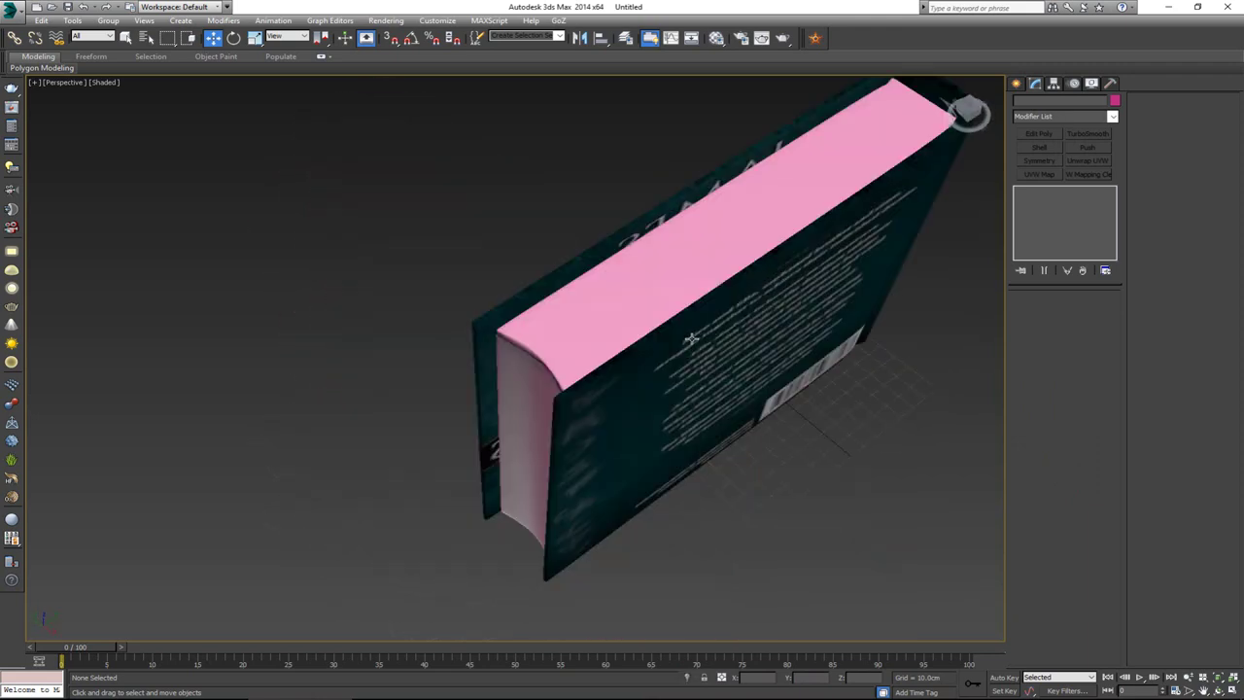
alt+middle_drag(692, 340, 622, 446)
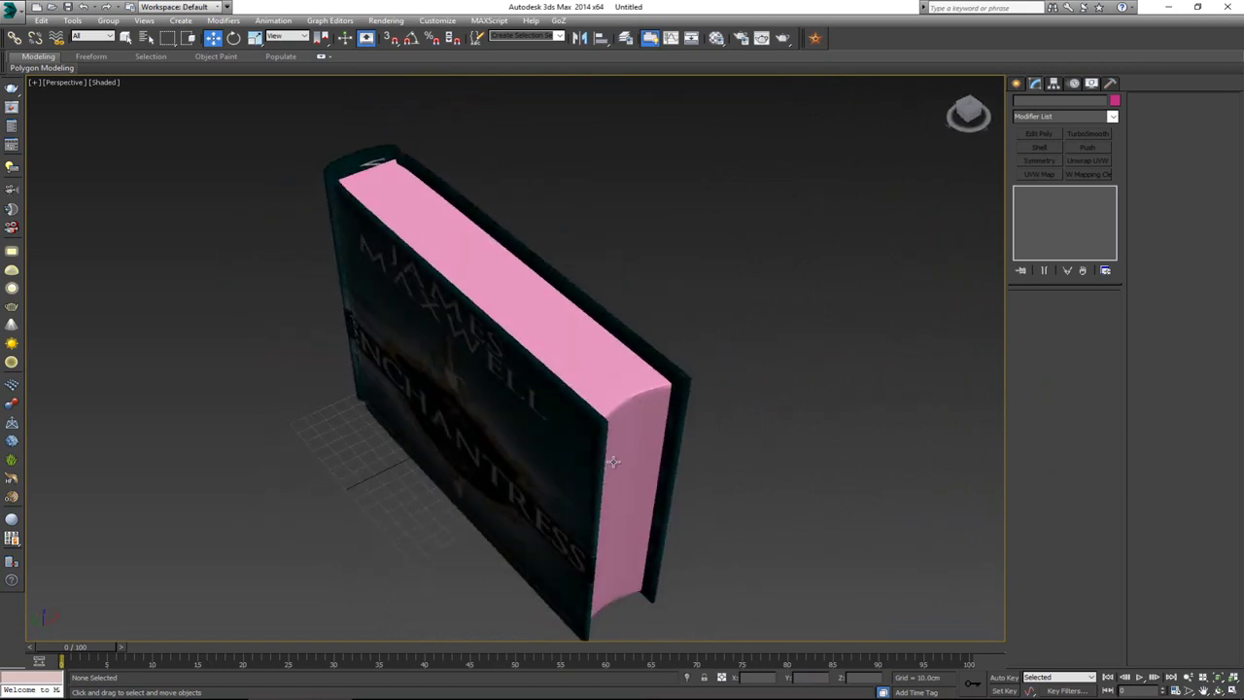
click(620, 446)
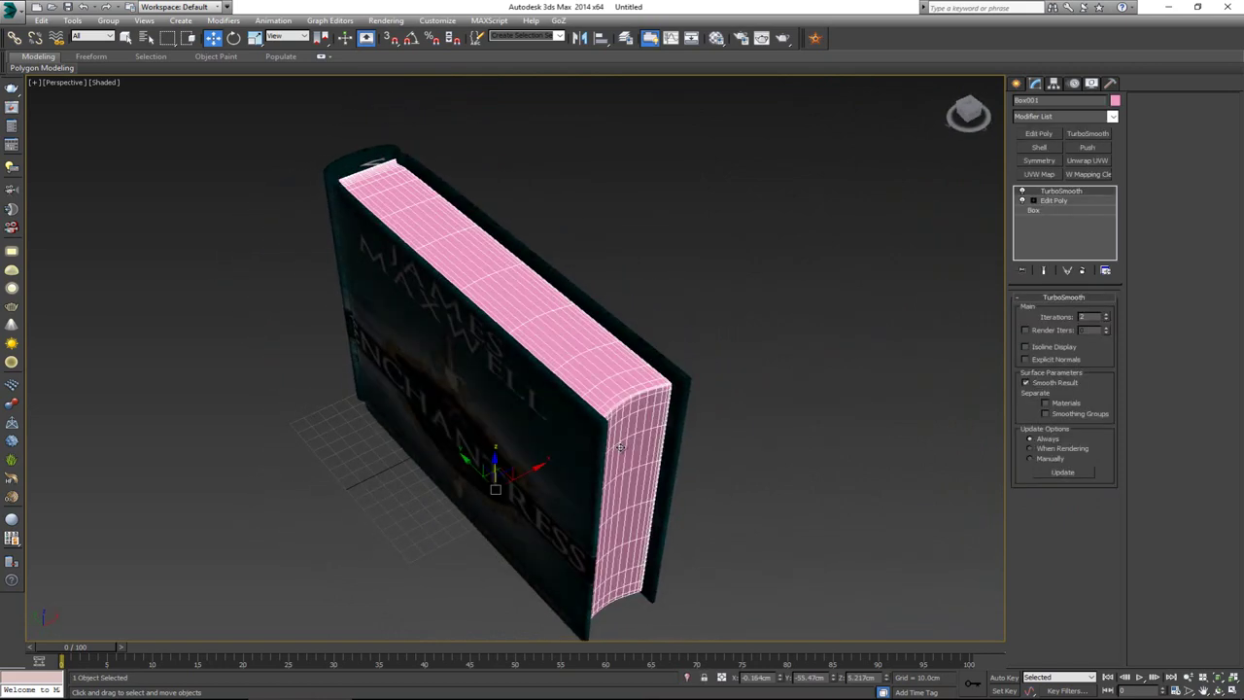
alt+middle_drag(609, 299, 387, 210)
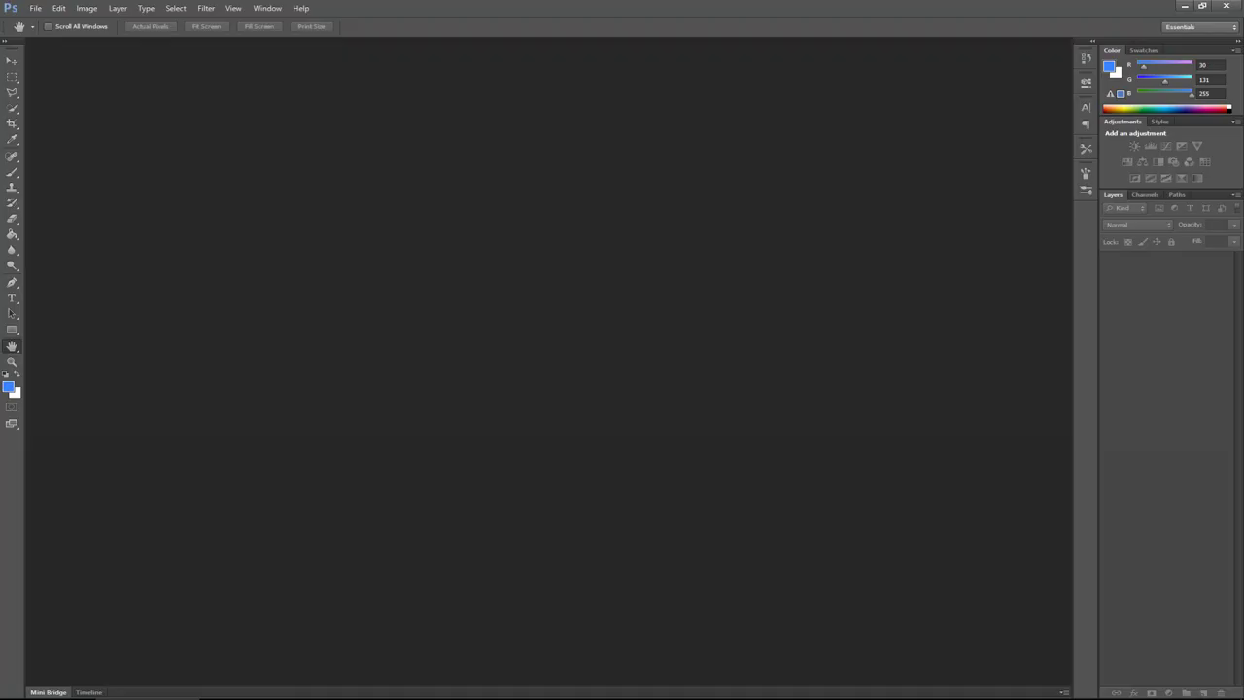
In Photoshop, create a new 1024 by 1024 pixel RGB document with a white background
key(ctrl+n)
drag(587, 241, 531, 242)
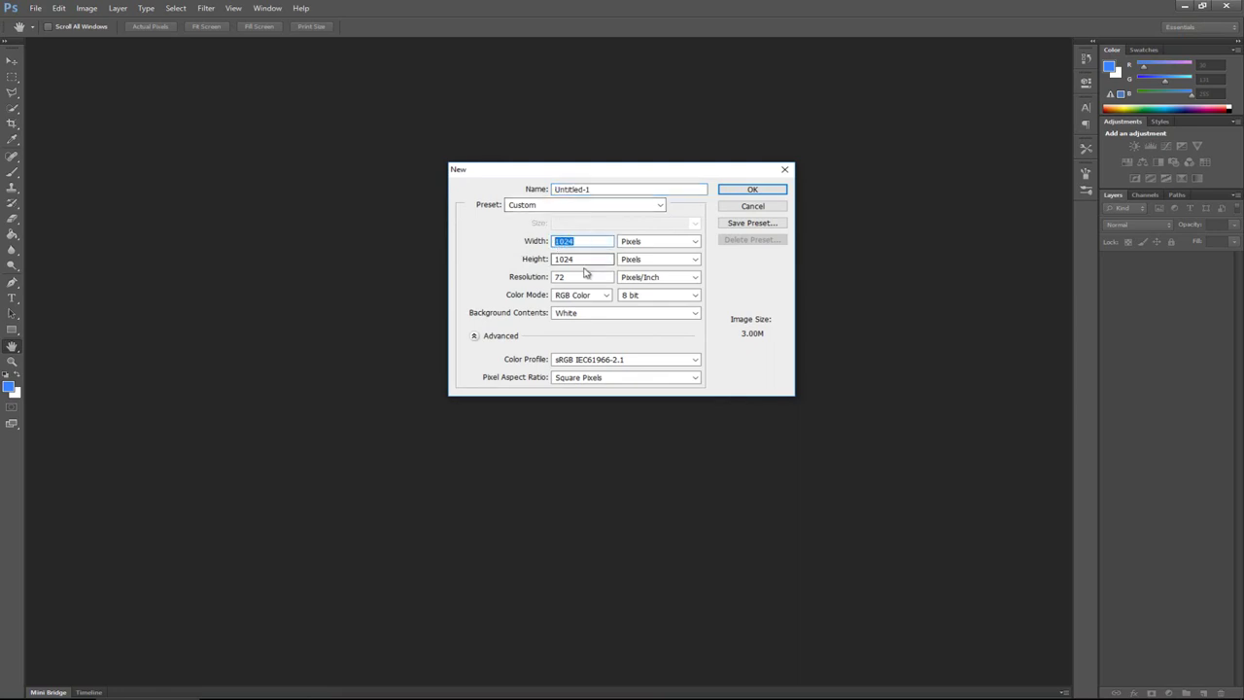
click(775, 193)
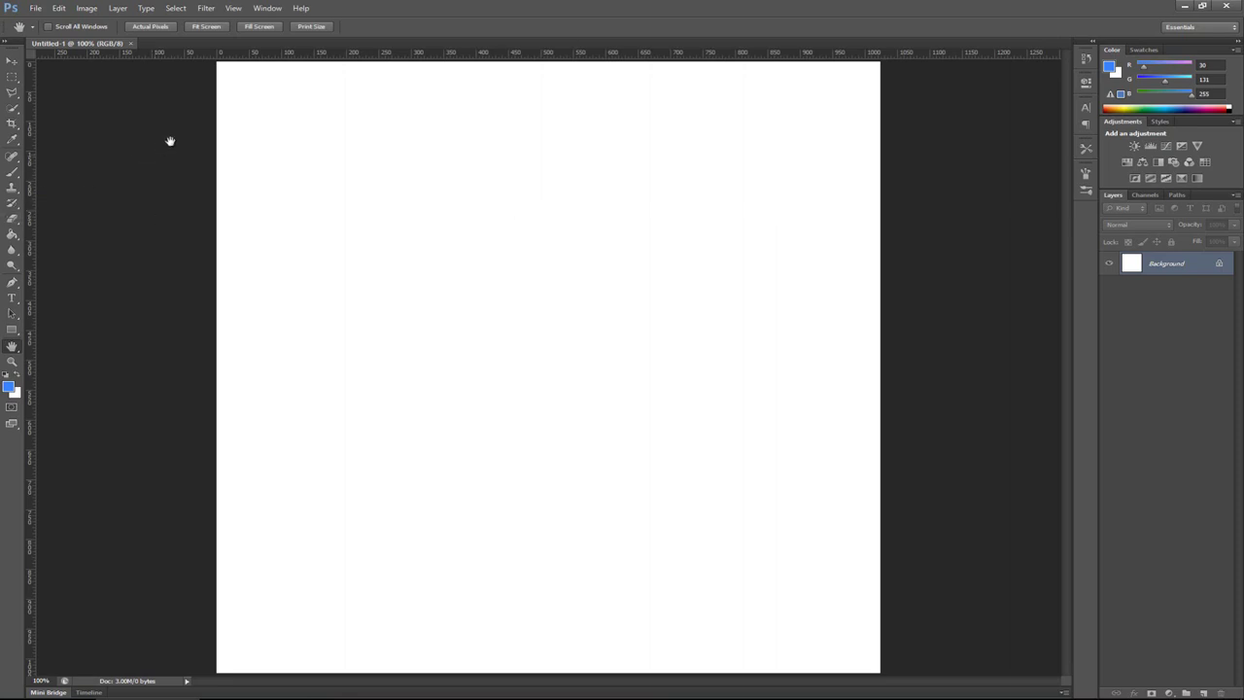
Add monochromatic Gaussian noise of about 250% to the white background
click(206, 8)
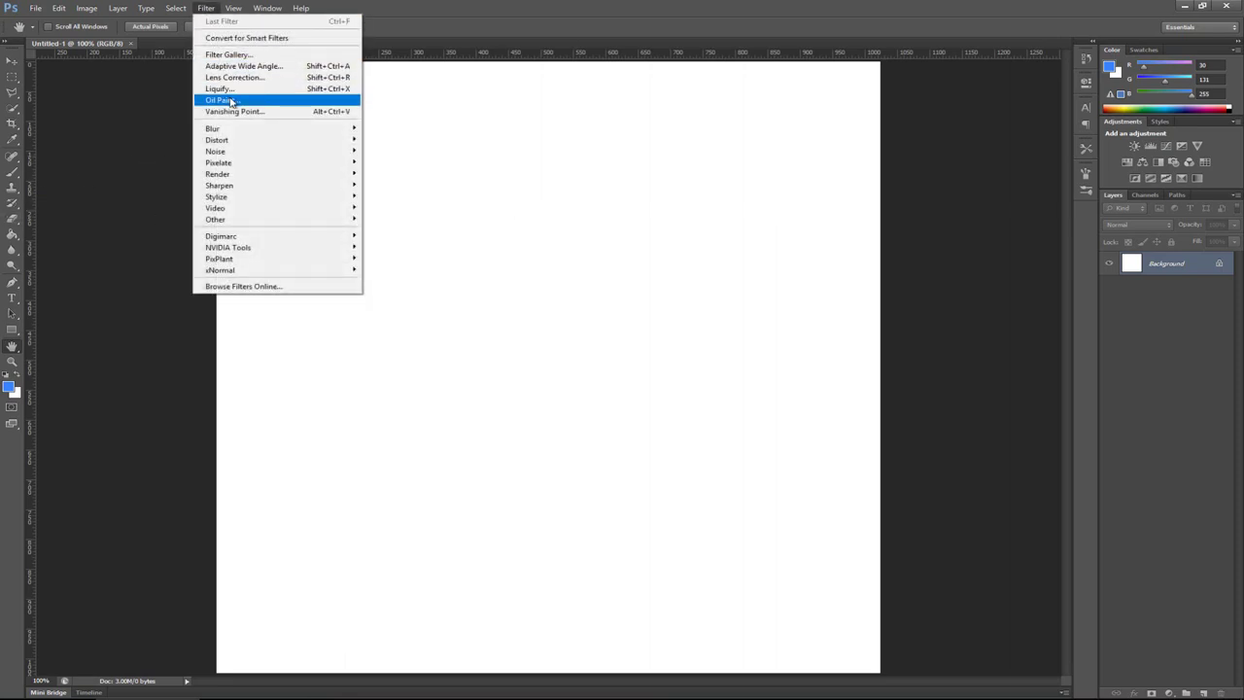
mouse_move(238, 151)
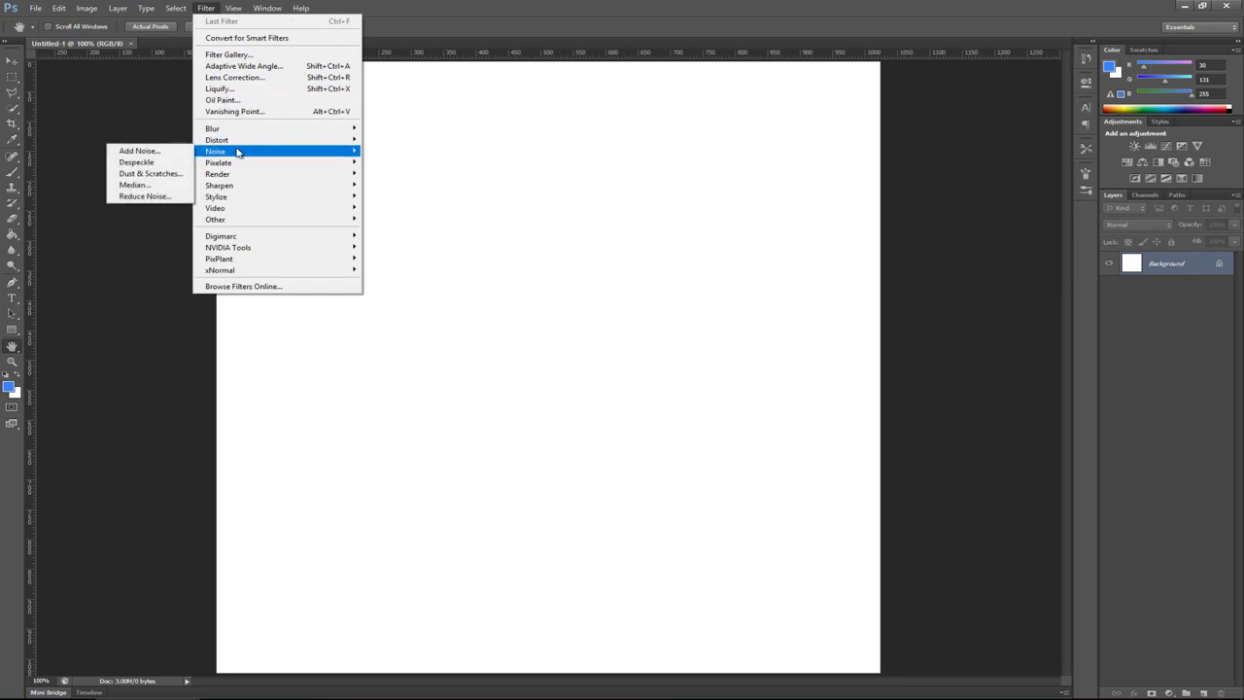
click(172, 153)
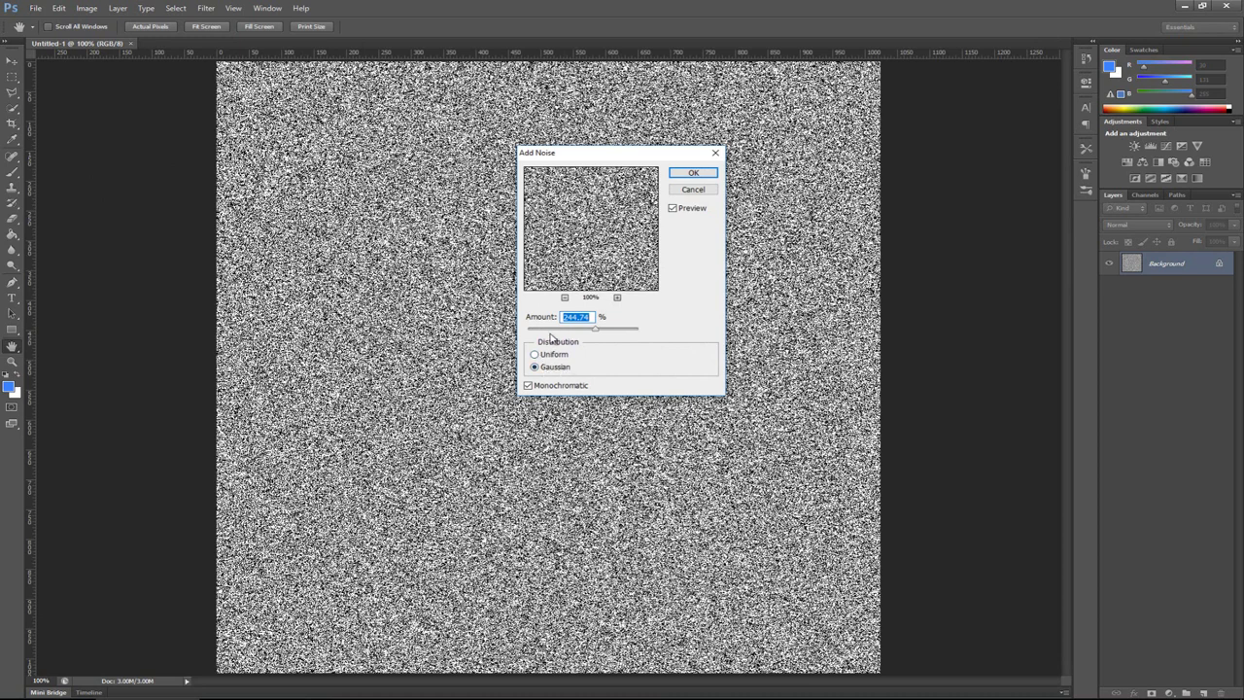
drag(595, 330, 562, 332)
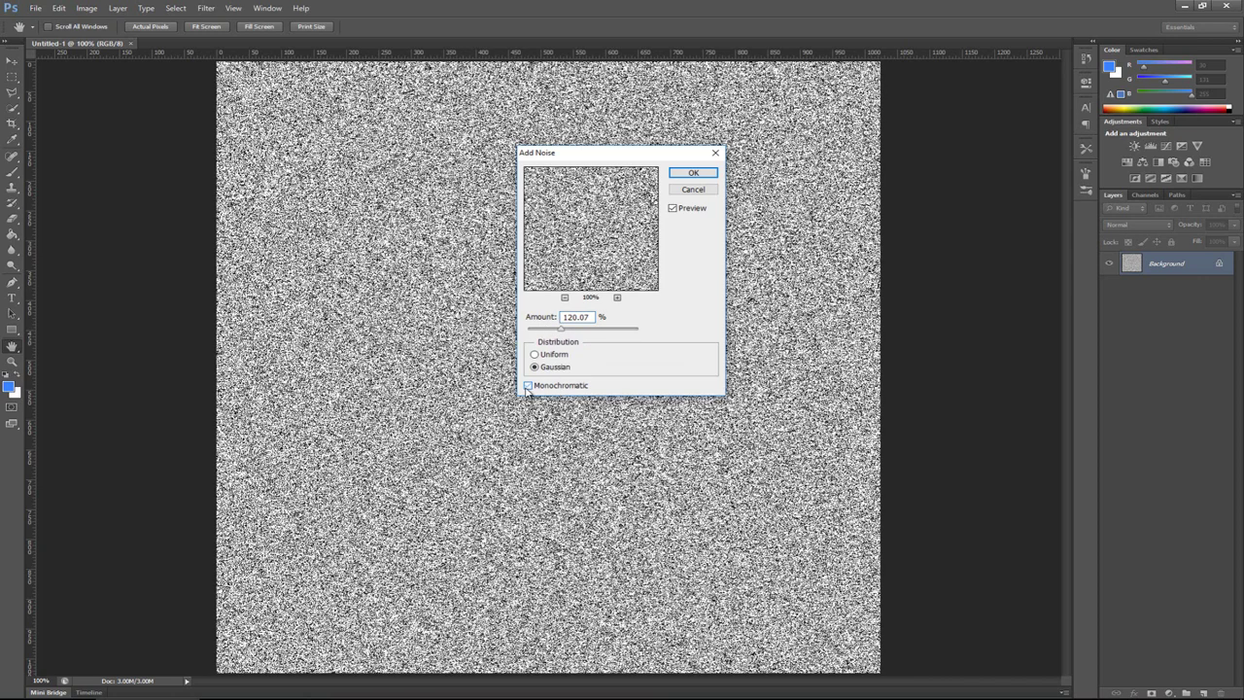
click(528, 386)
drag(561, 330, 605, 333)
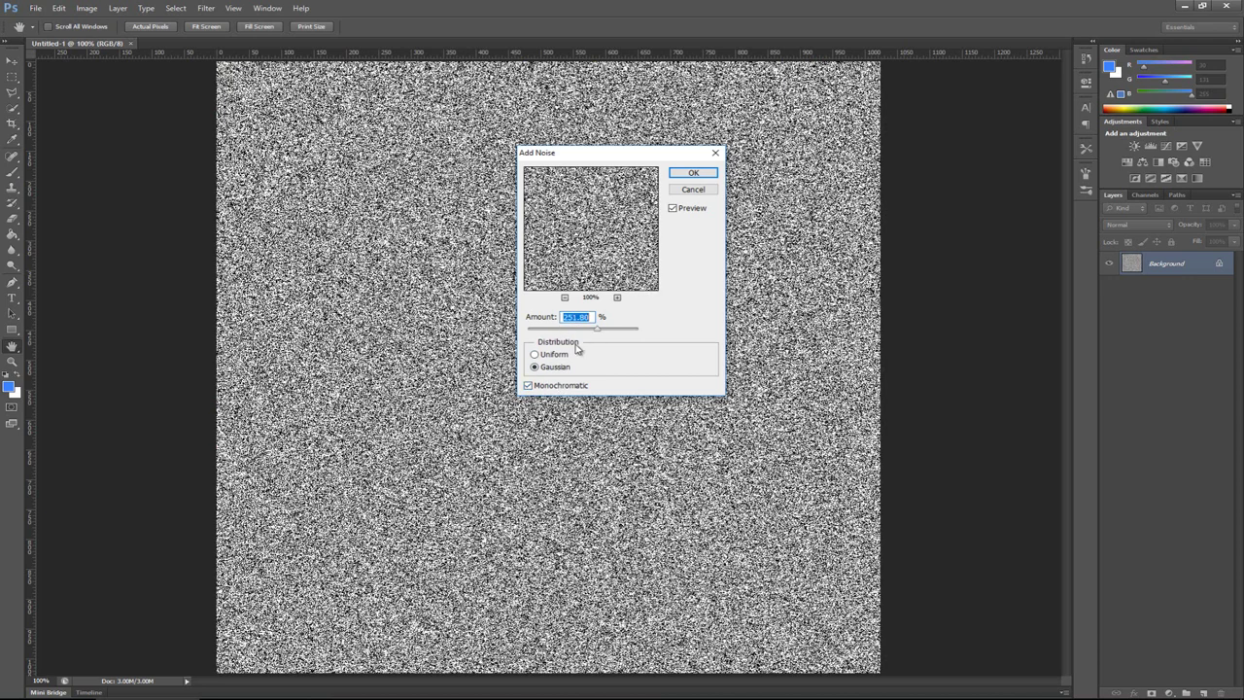
click(689, 174)
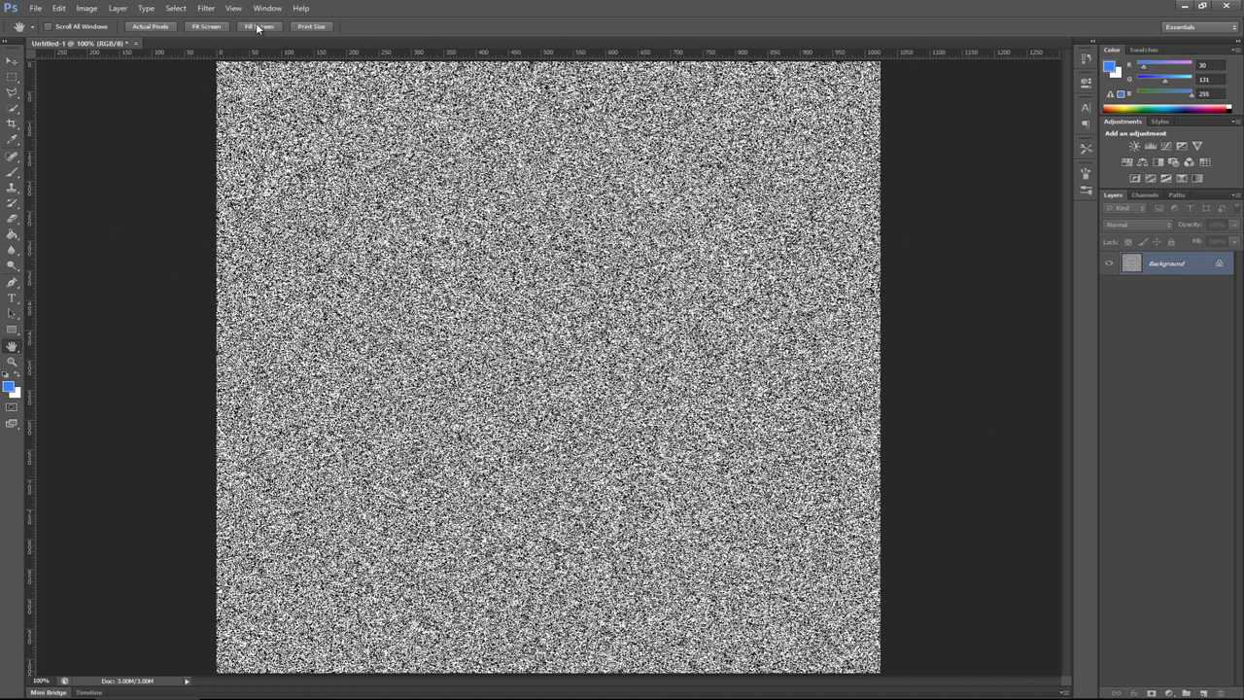
Apply a Motion Blur at angle 0 with a distance of 2000 pixels to turn the noise into horizontal streaks
click(209, 9)
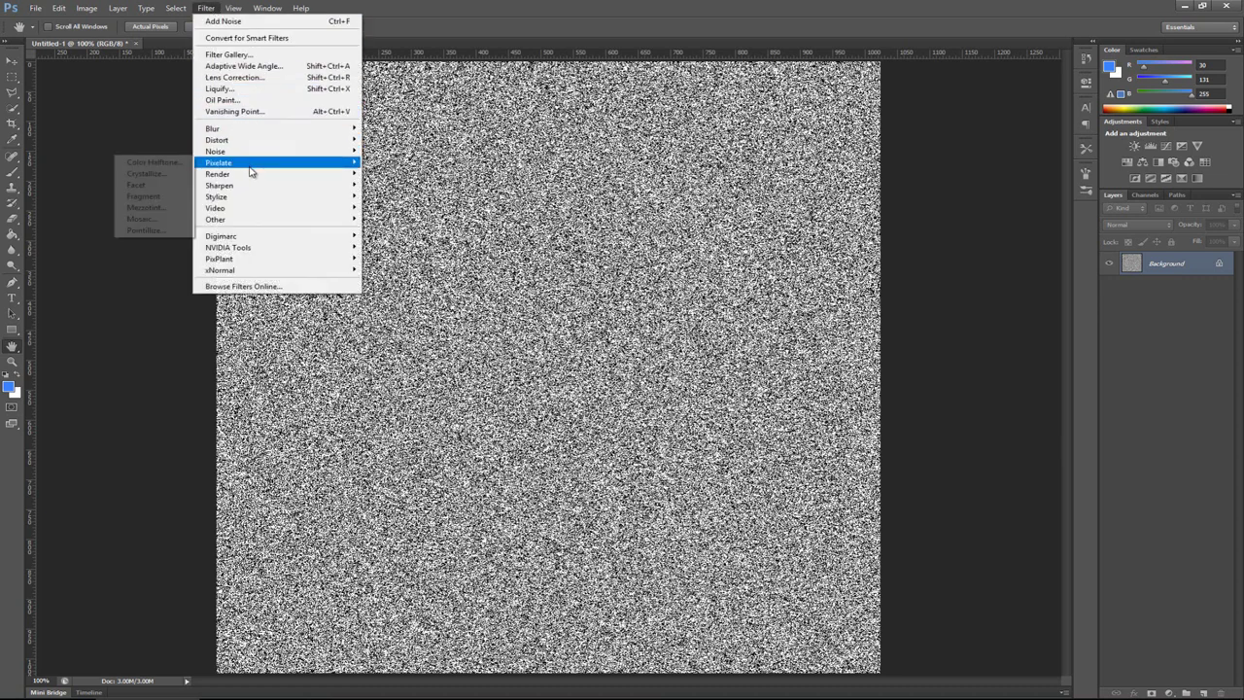
mouse_move(248, 135)
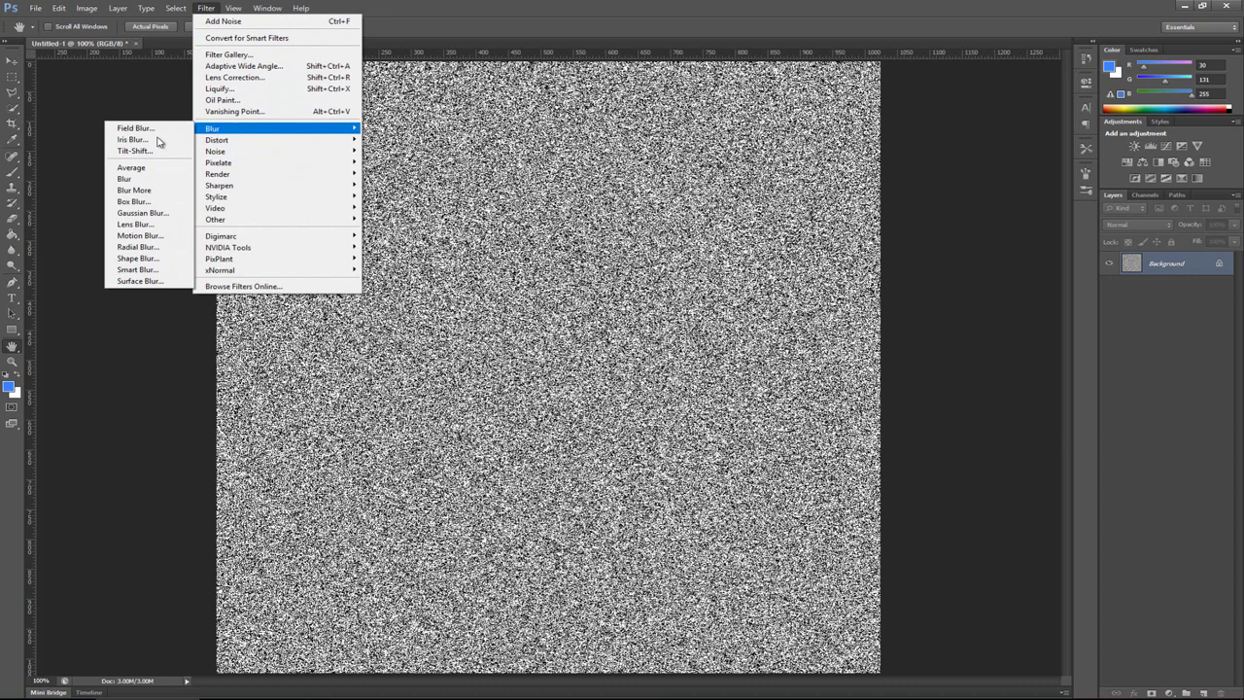
click(150, 237)
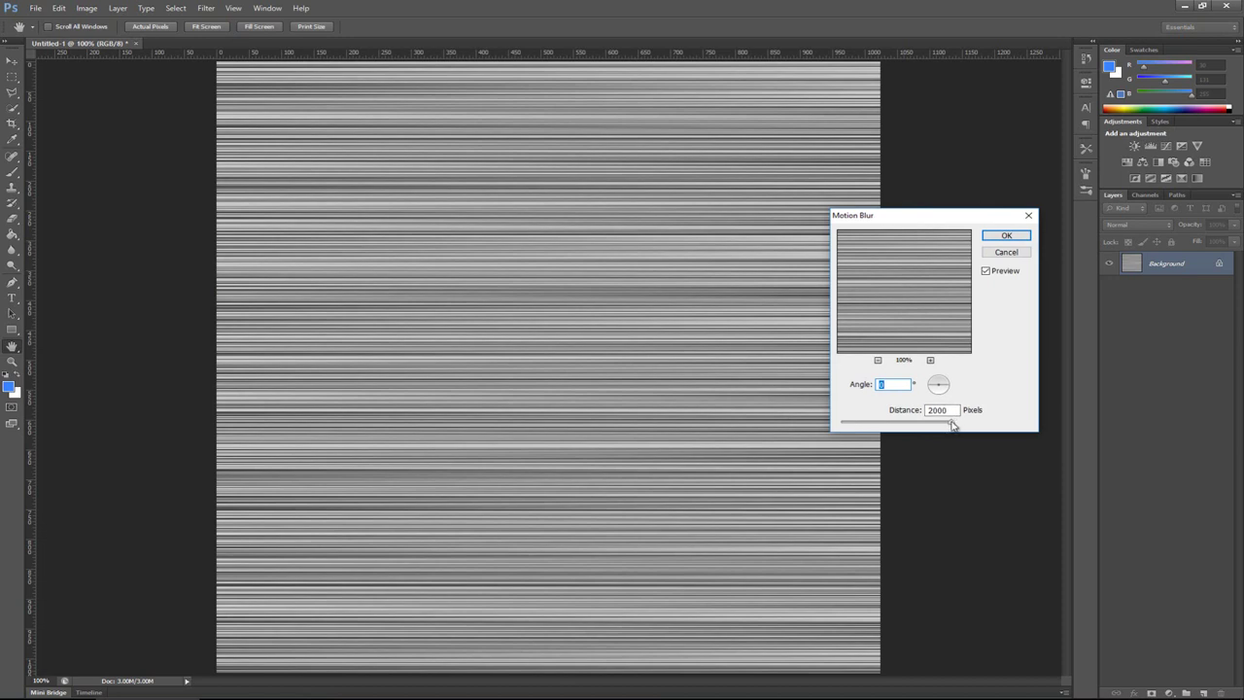
drag(951, 424, 868, 427)
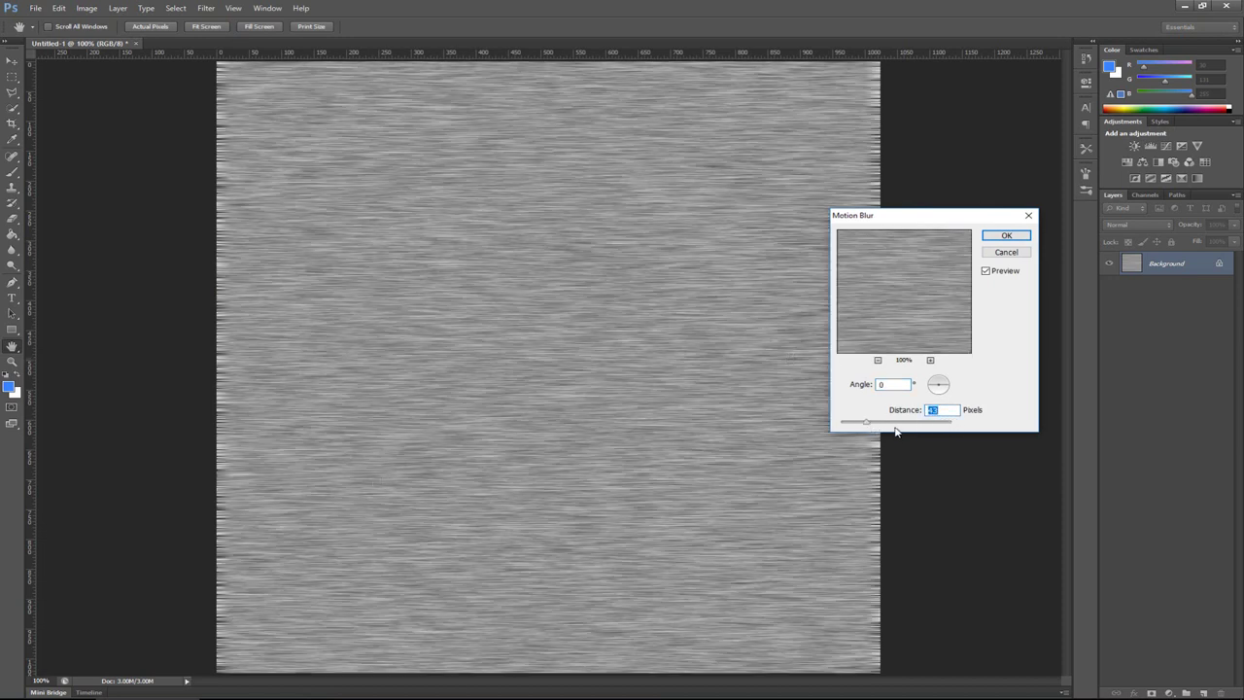
drag(926, 216, 1006, 196)
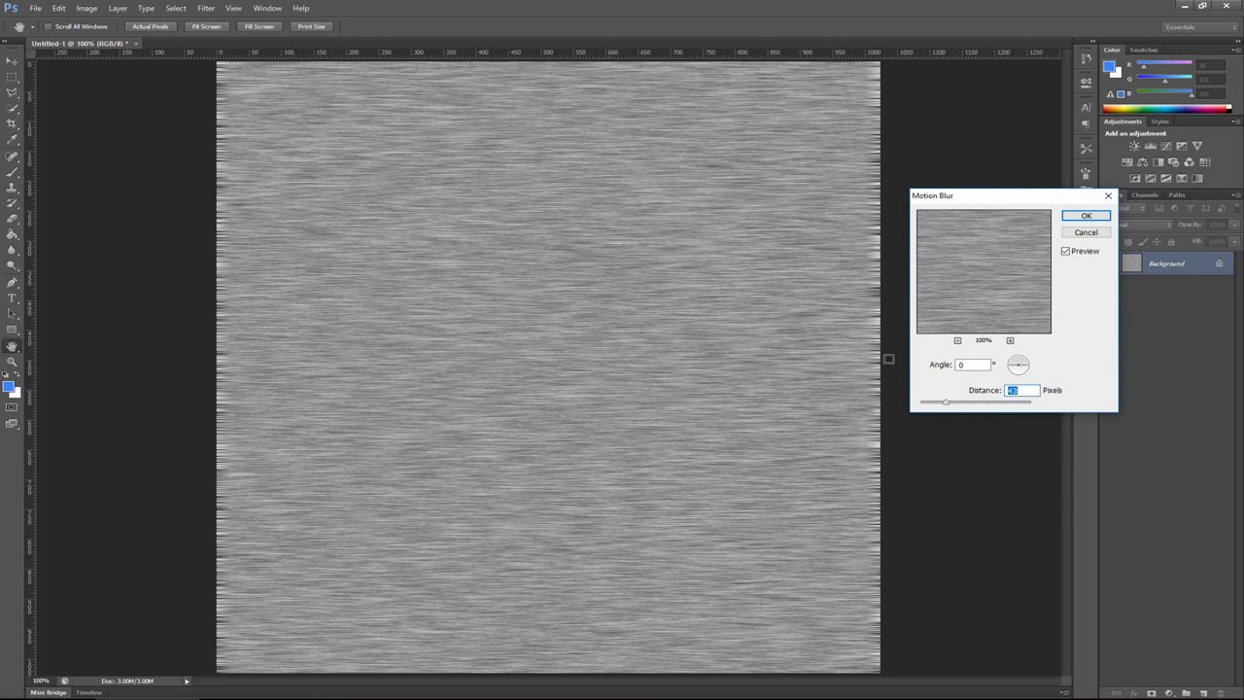
drag(987, 406, 1051, 409)
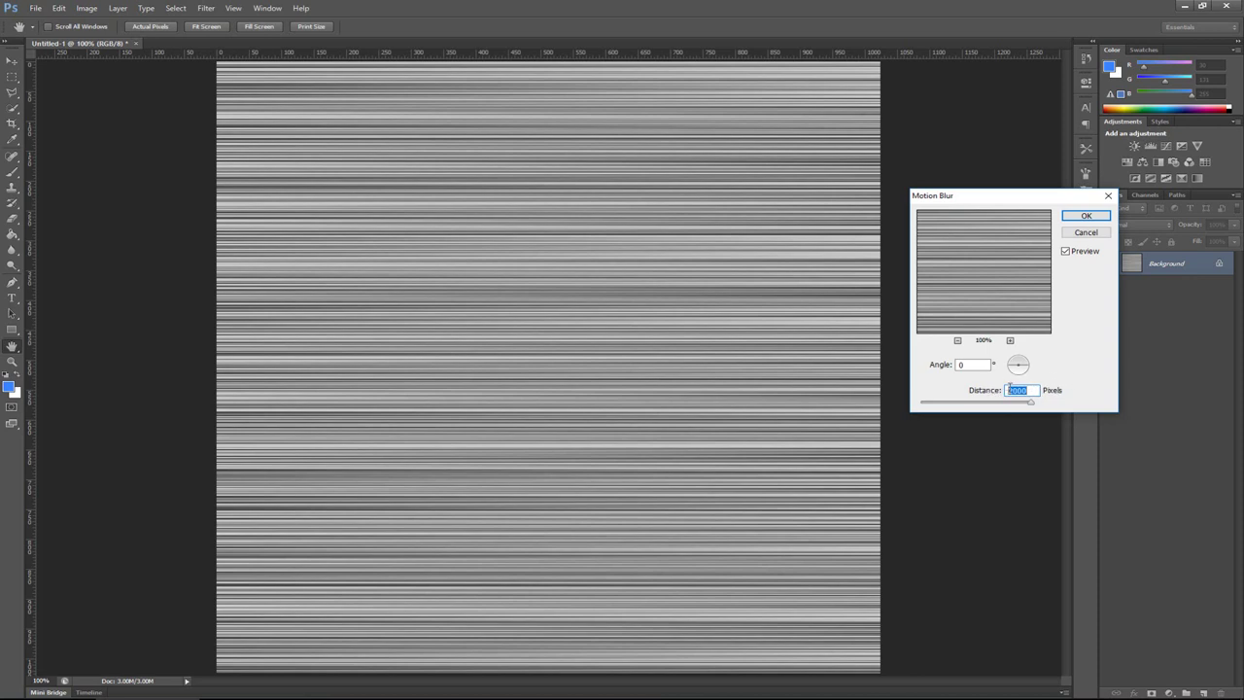
click(1086, 214)
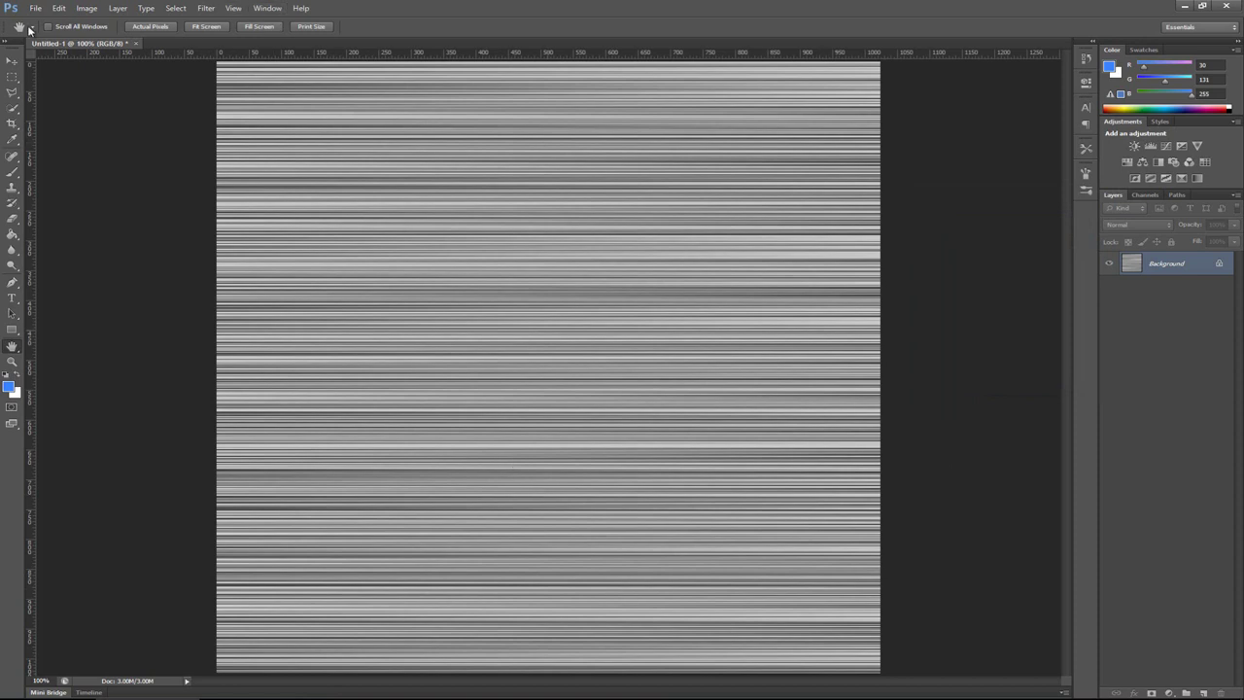
Save the streaked image as a maximum-quality JPEG named Pages_Texture in the Book folder
click(34, 9)
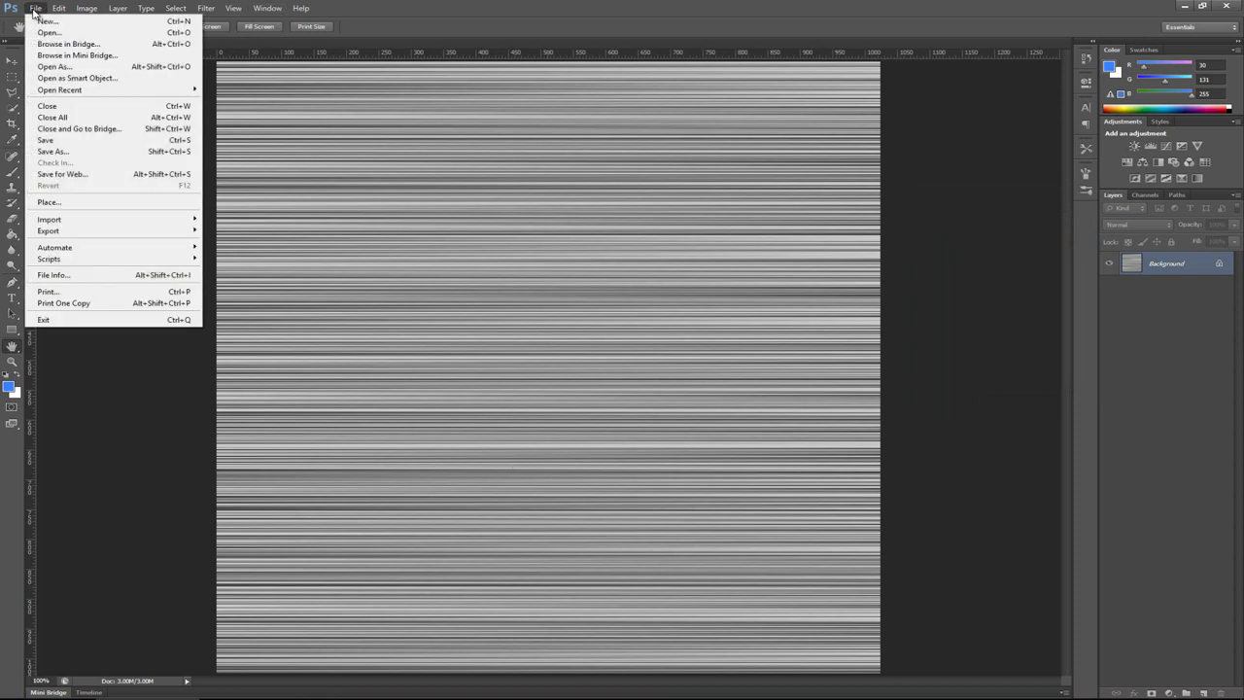
click(53, 152)
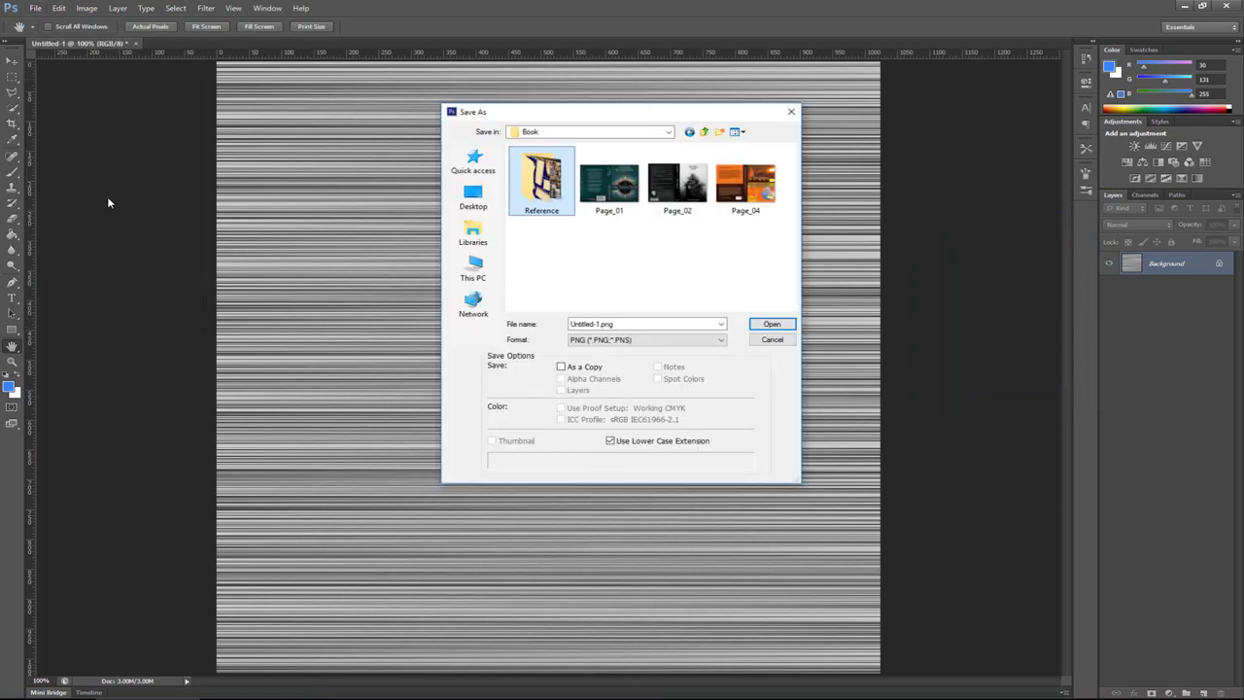
click(612, 340)
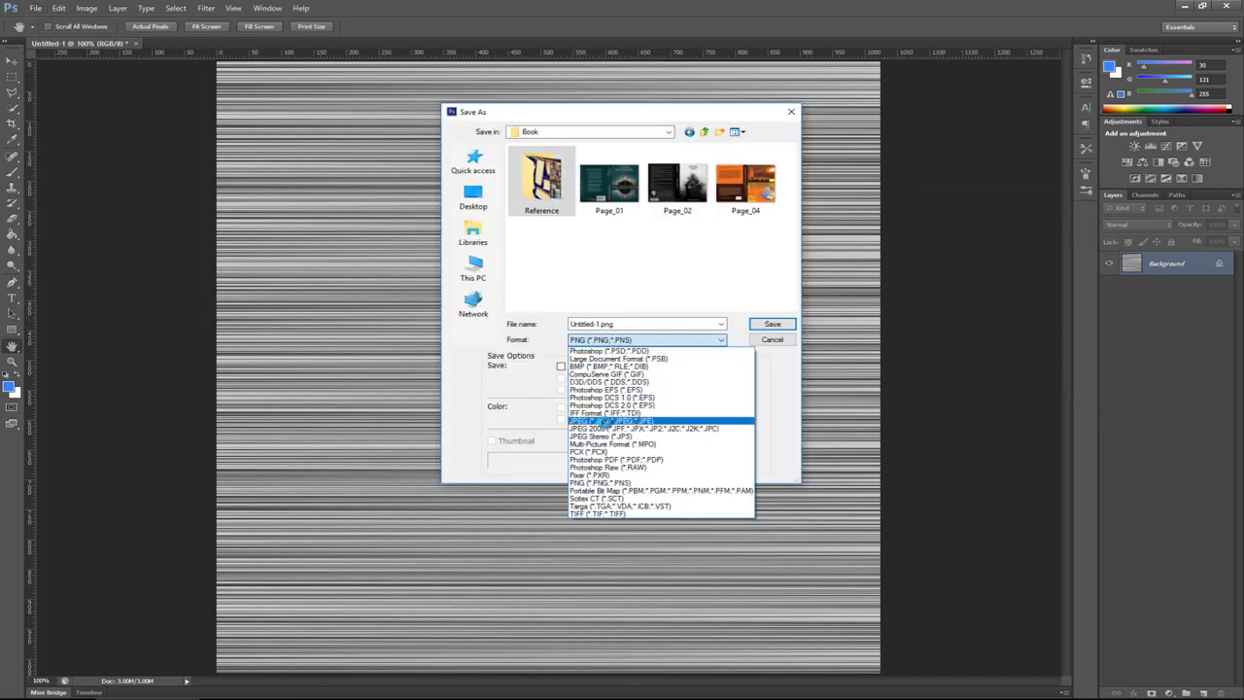
click(600, 421)
click(622, 325)
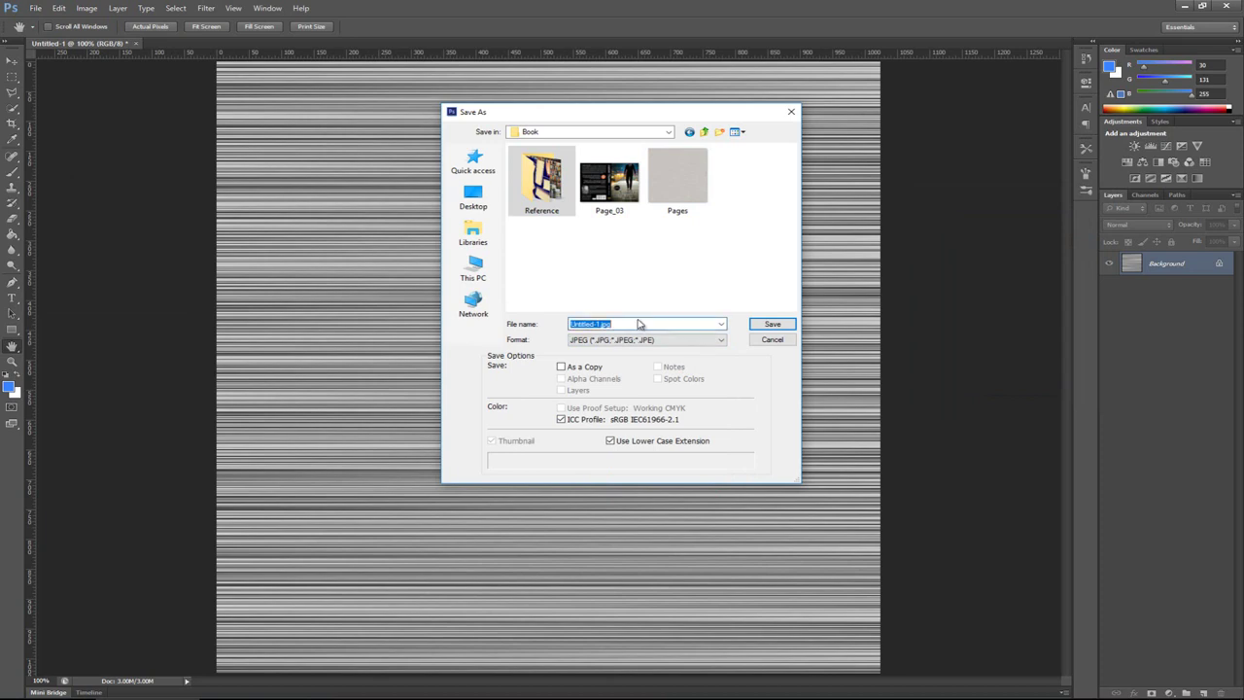
text(POa)
key(BackSpace)
text(ages_Texture)
click(772, 325)
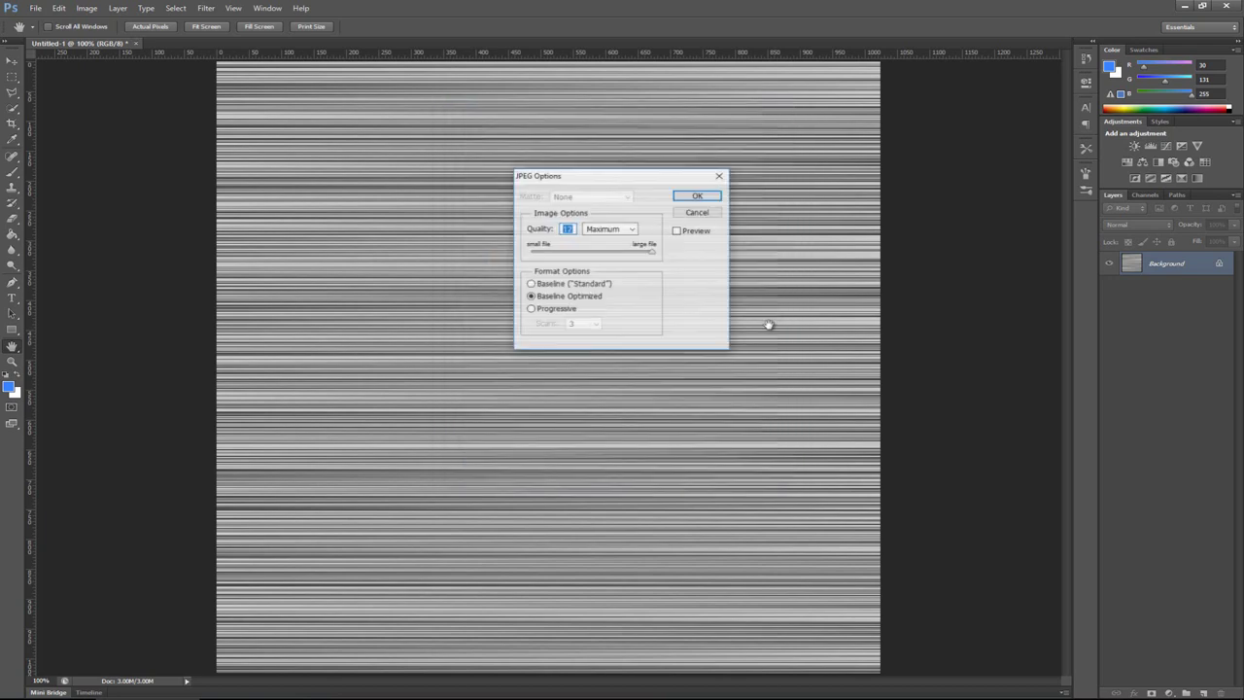
click(696, 195)
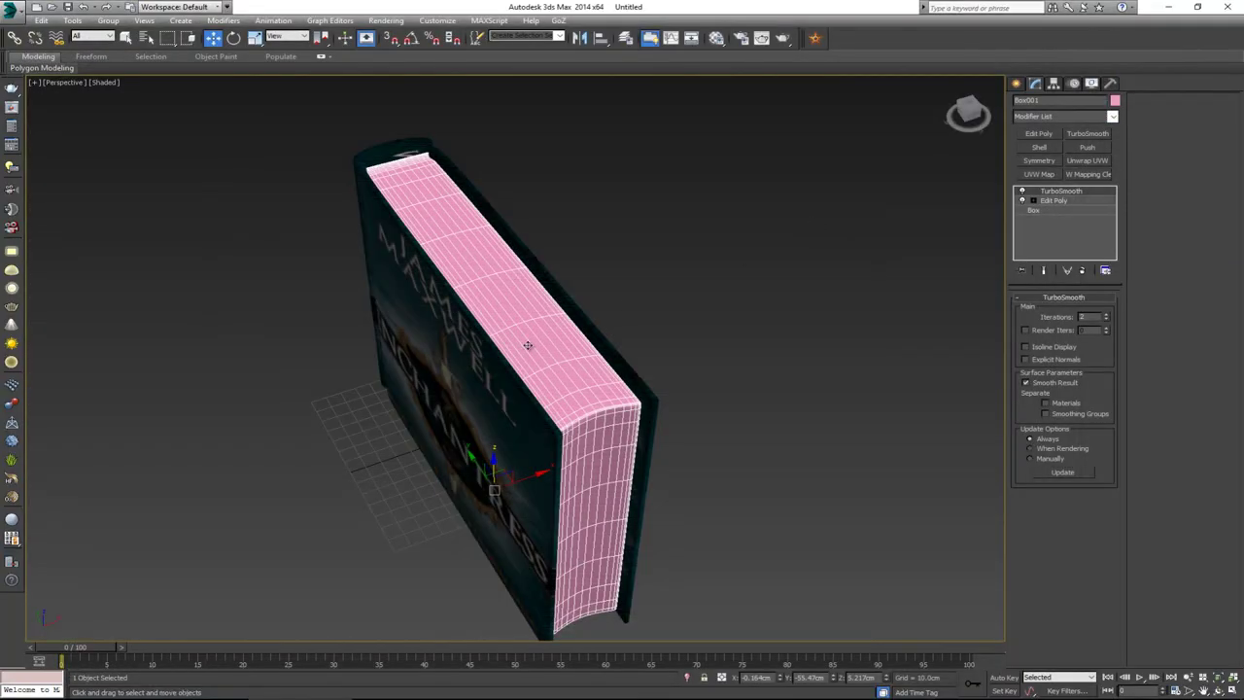
In 3ds Max, assign Material #2 to the page block and display its diffuse map in the viewport
middle_drag(555, 336, 560, 278)
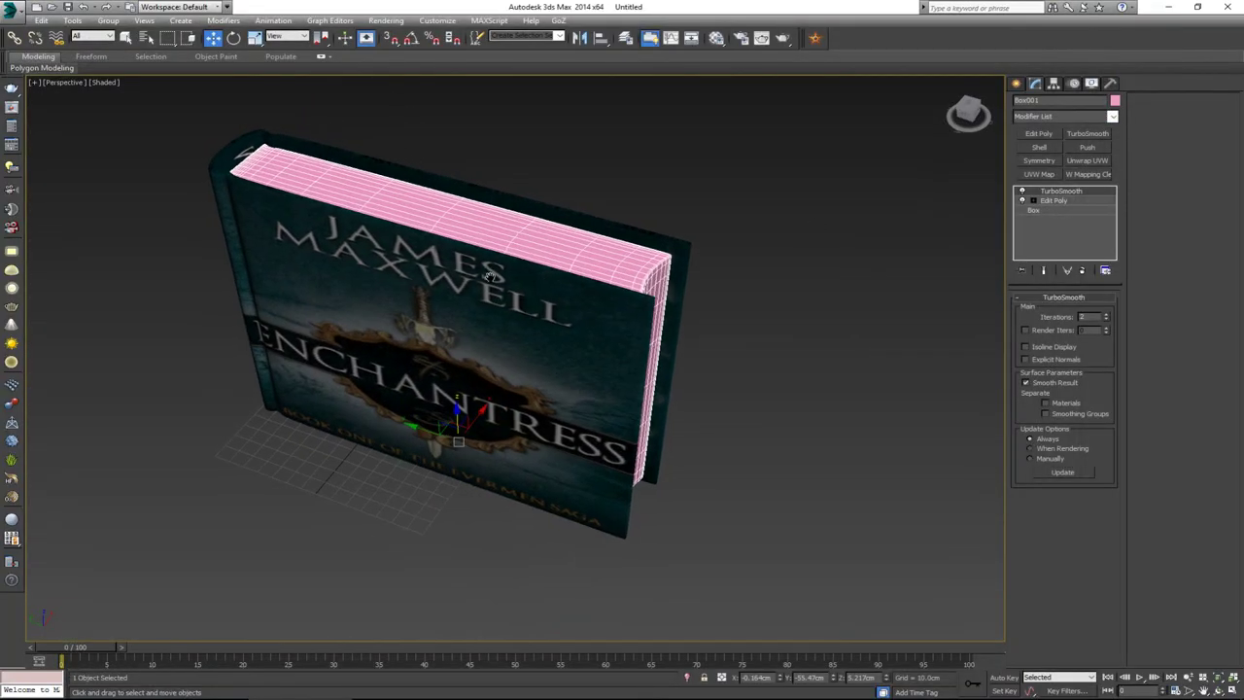
mouse_move(479, 281)
middle_down()
mouse_move(502, 297)
mouse_move(485, 284)
middle_up()
key(m)
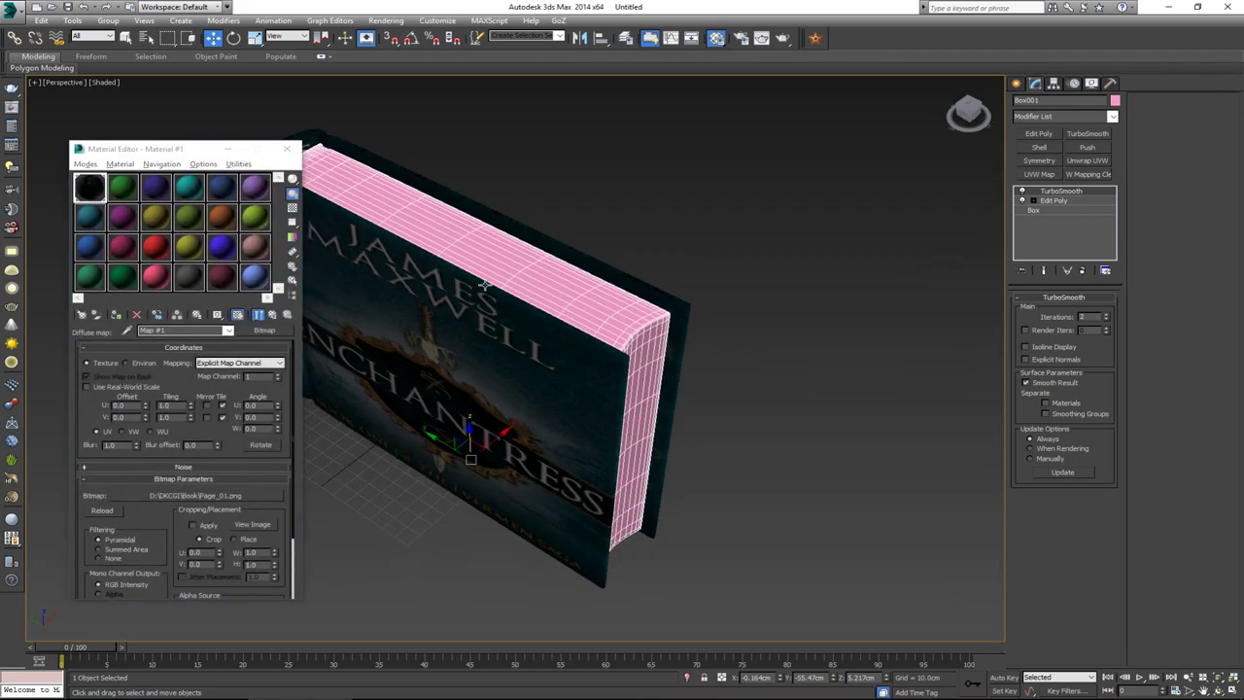
click(132, 188)
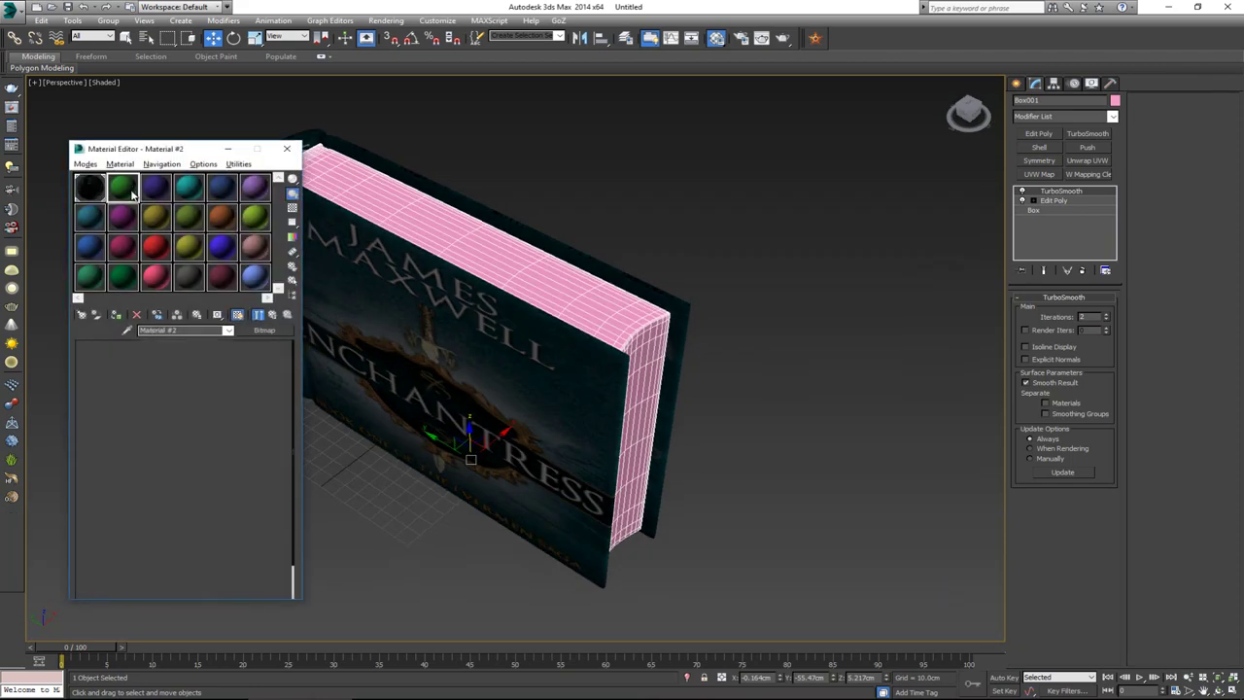
click(117, 315)
alt+middle_drag(591, 276, 534, 273)
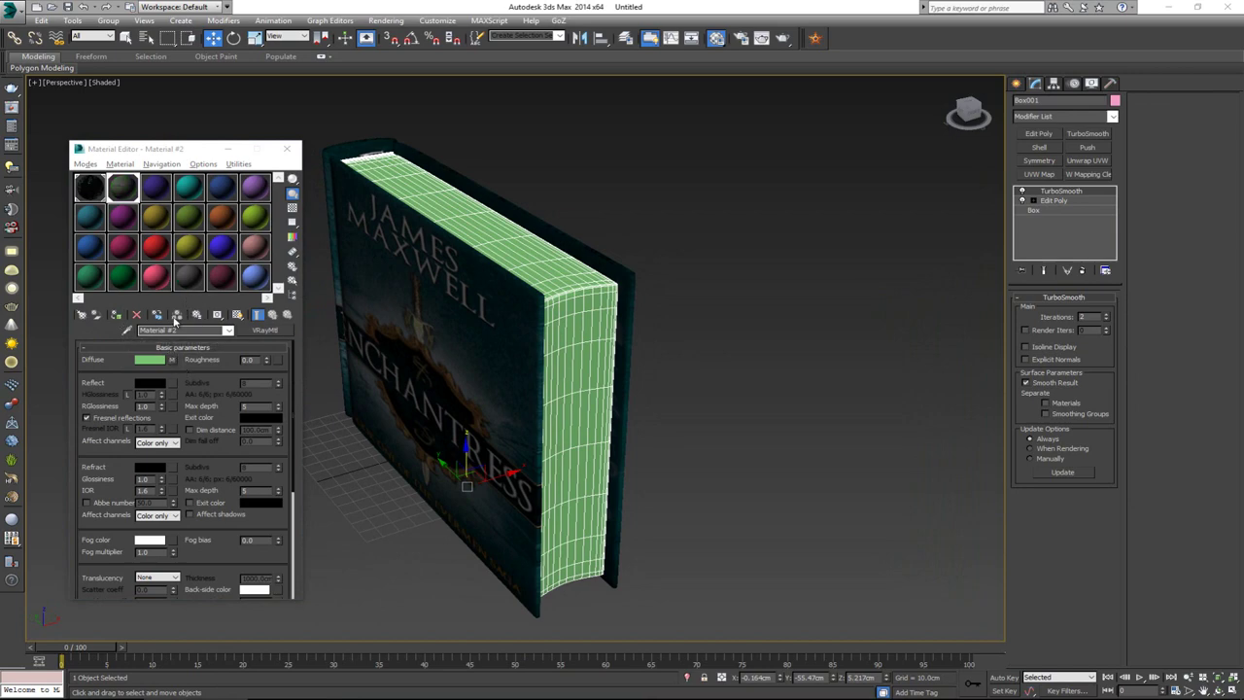
click(235, 316)
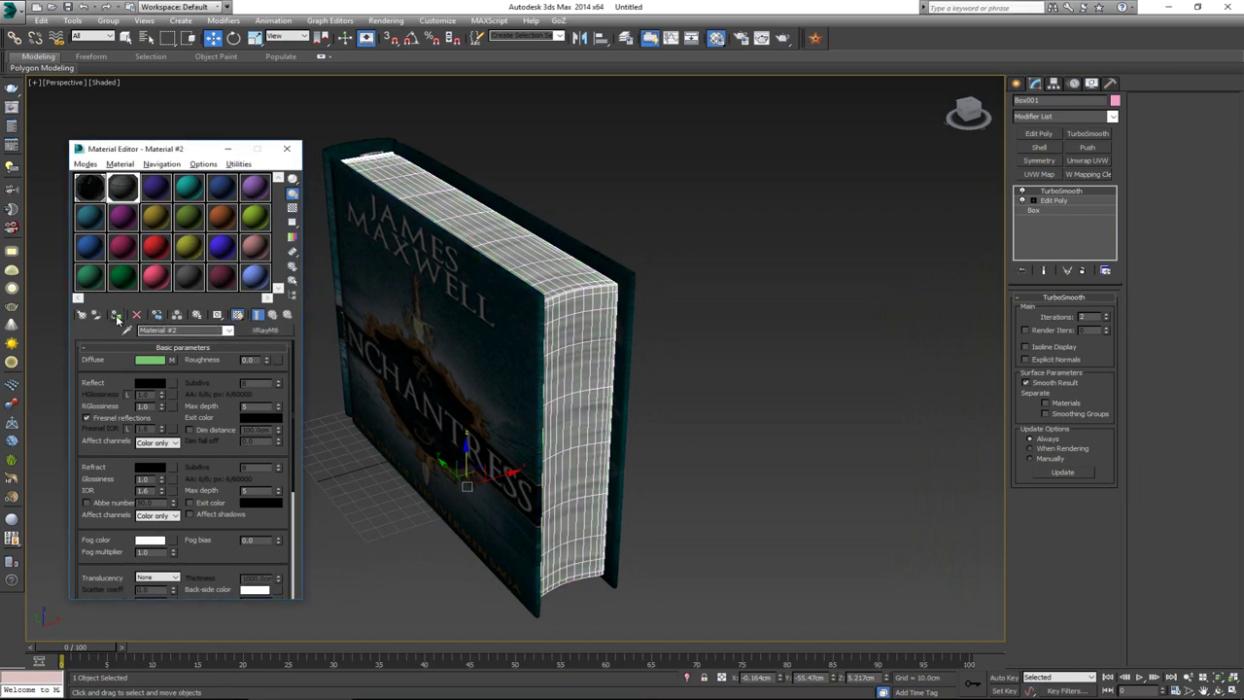
Check the page texture on the page block up close and add a UVW Mapping Clear modifier above TurboSmooth
click(748, 316)
middle_drag(626, 301, 577, 330)
scroll(614, 324, up, 3)
click(561, 335)
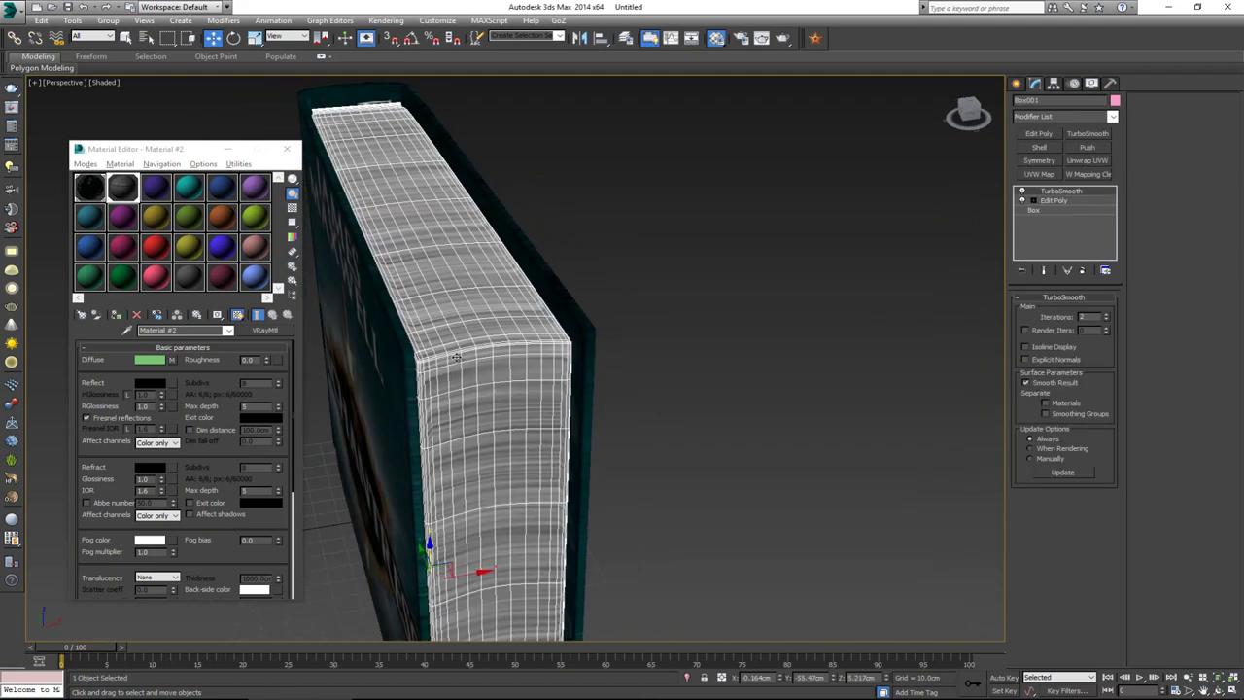
alt+middle_drag(506, 404, 553, 390)
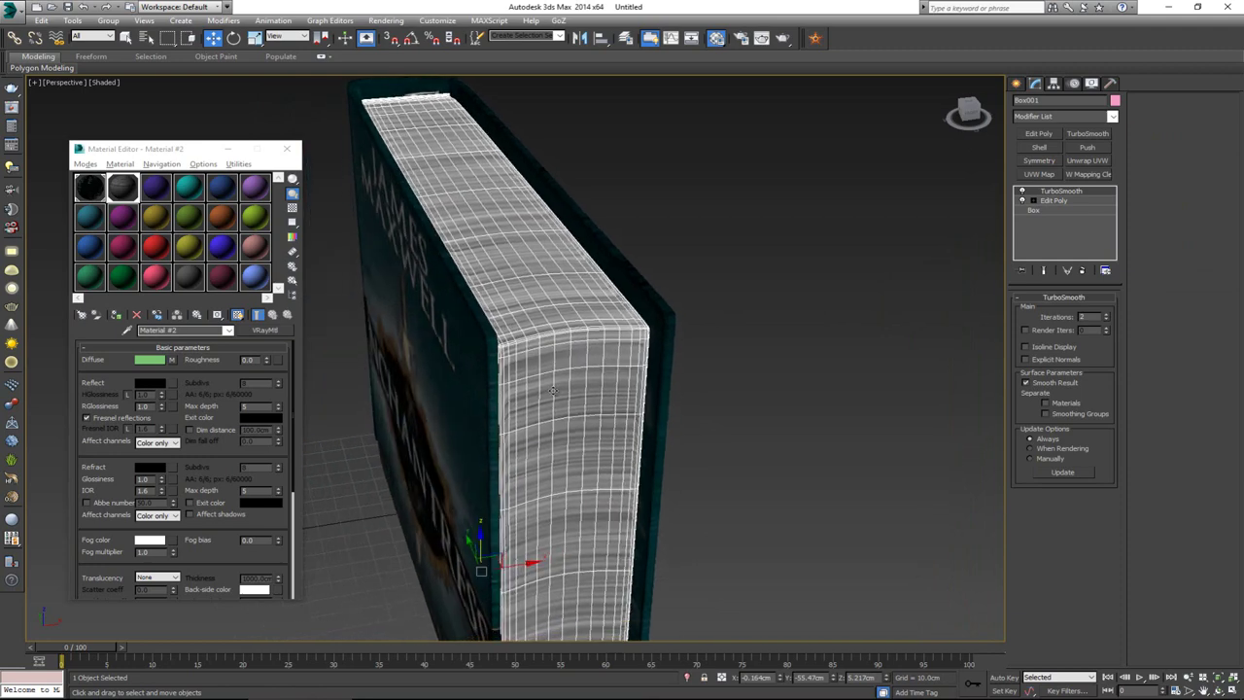
click(1079, 175)
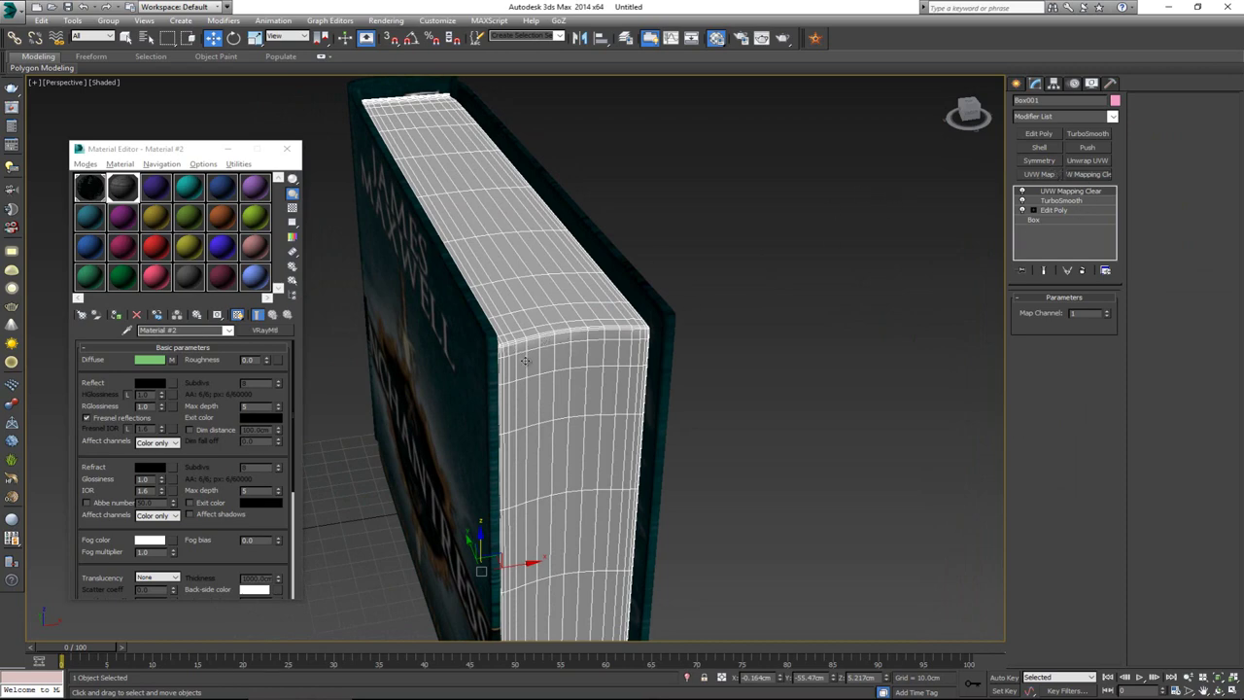
Add a UVW Map modifier to the page block and set its mapping type to Box
click(1039, 174)
alt+middle_drag(570, 280, 574, 232)
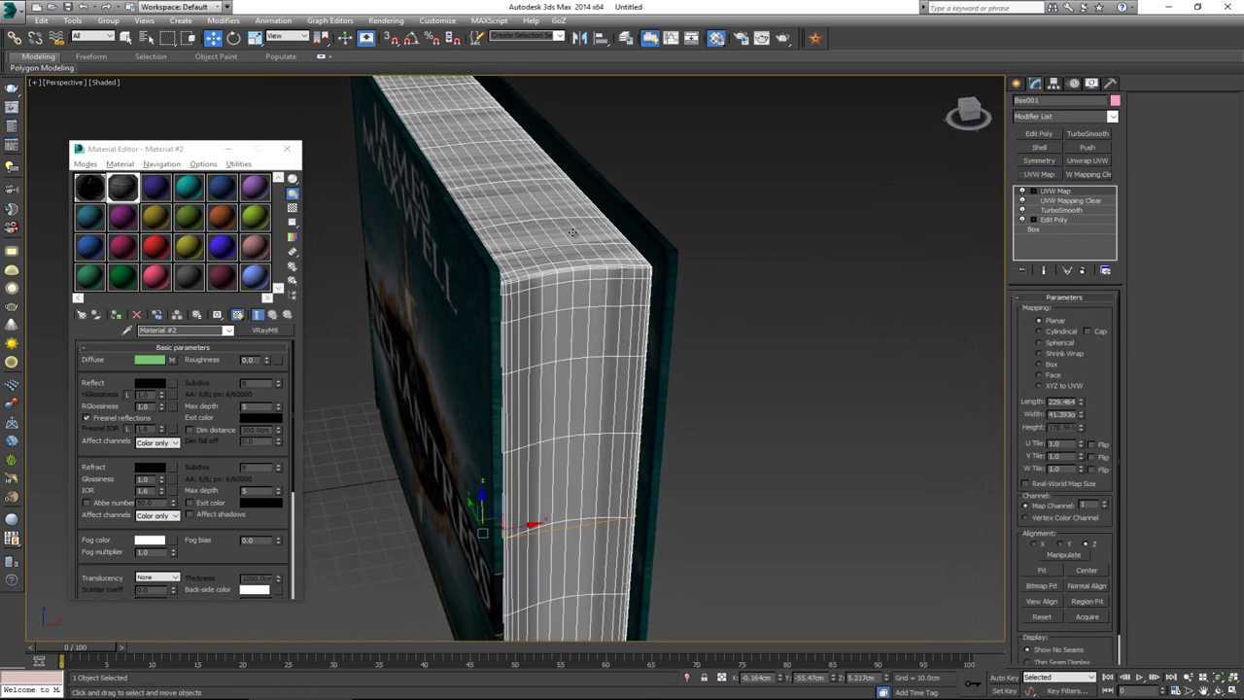
scroll(574, 232, down, 3)
scroll(574, 232, up, 3)
click(1053, 366)
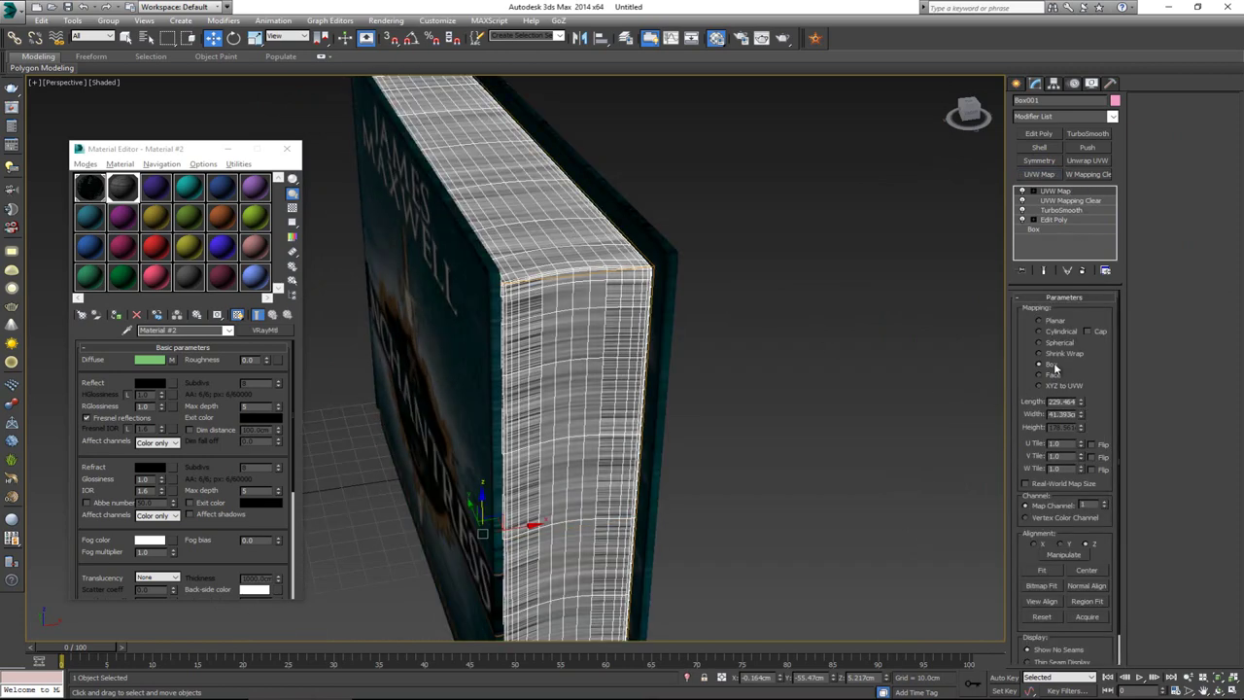
alt+middle_drag(610, 303, 615, 311)
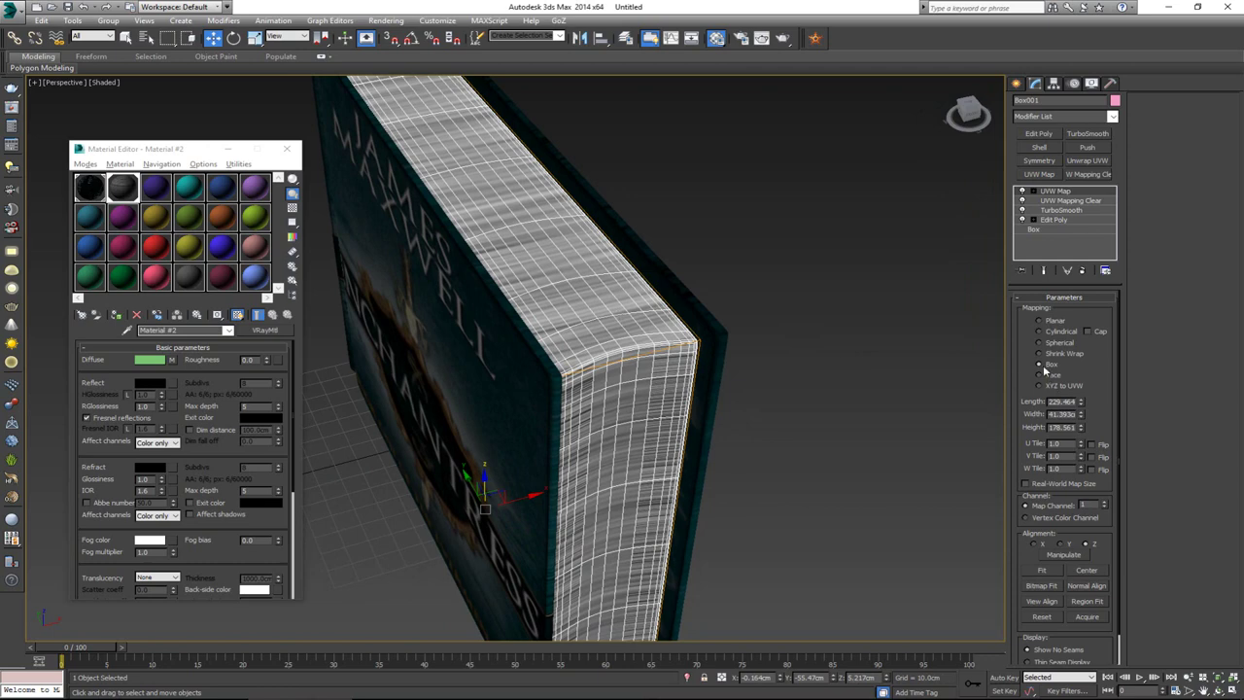
Scale up the Box mapping gizmo of the page block's UVW Map and set its alignment axis to X
click(1055, 192)
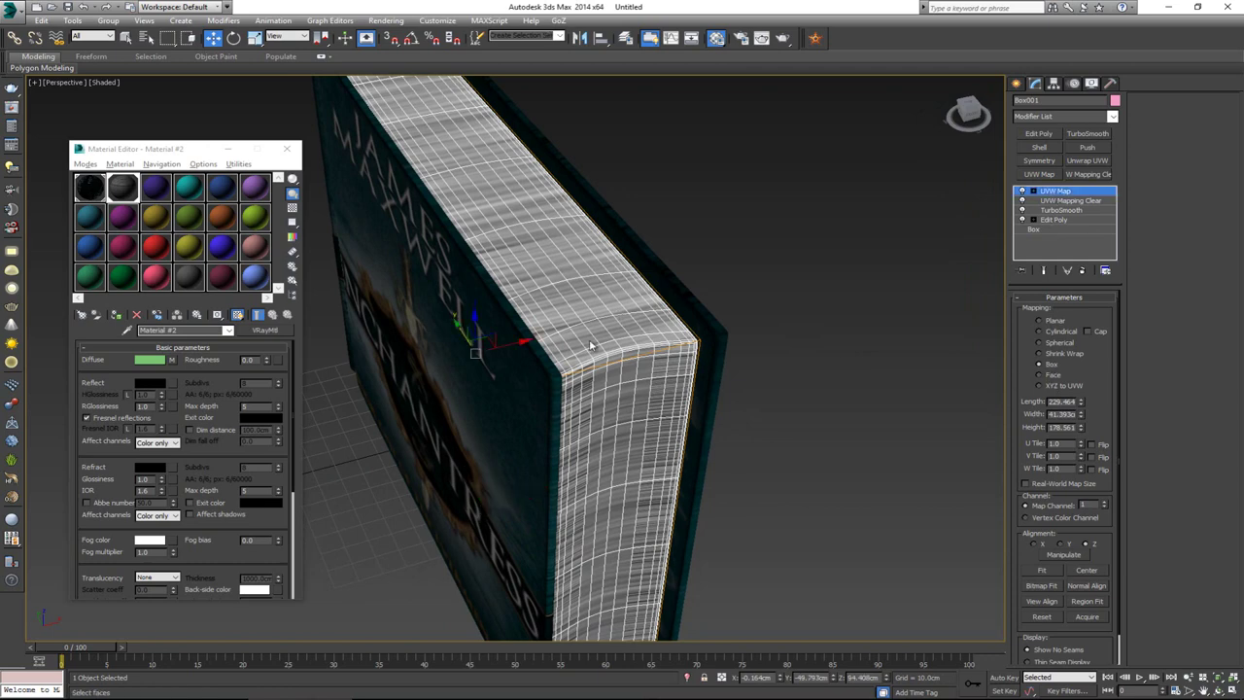
key(r)
drag(471, 355, 465, 308)
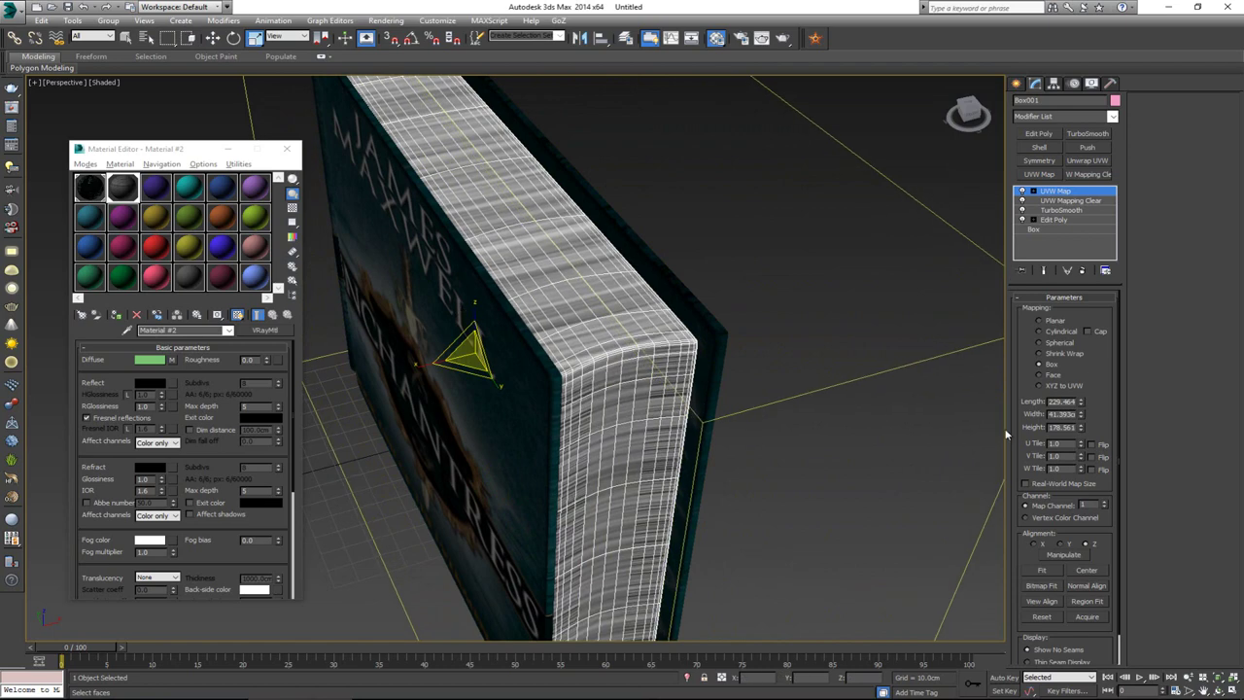
click(1061, 544)
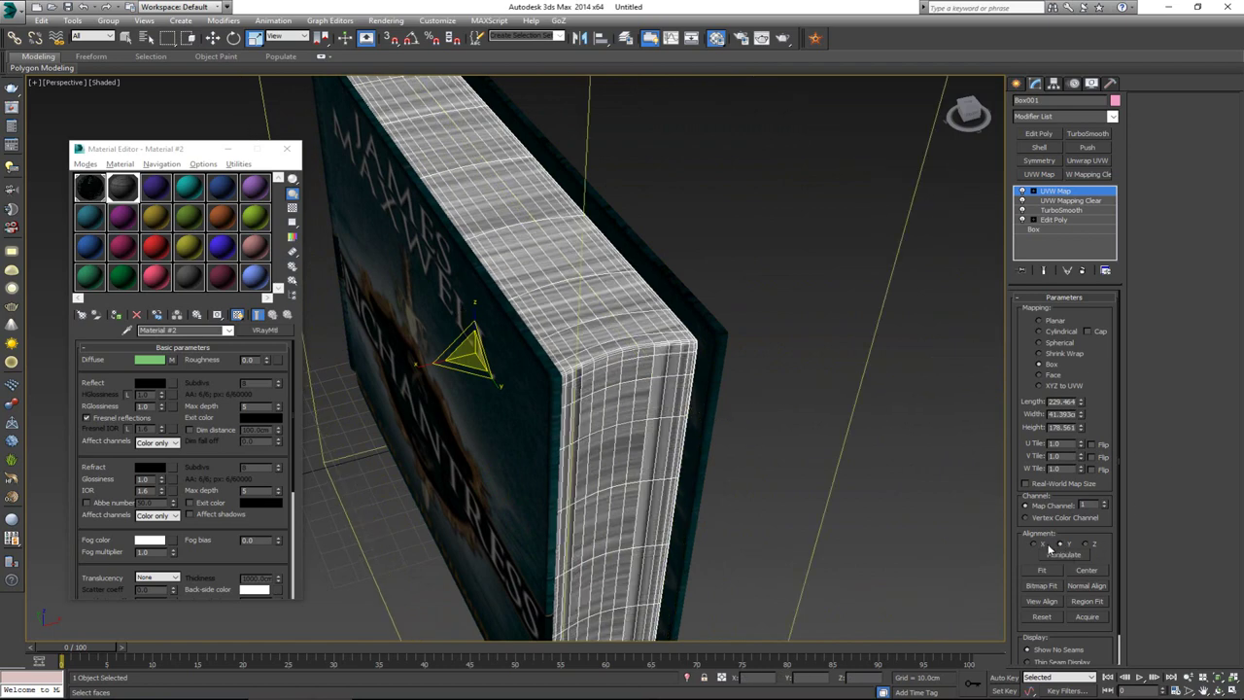
click(1048, 547)
scroll(655, 406, down, 4)
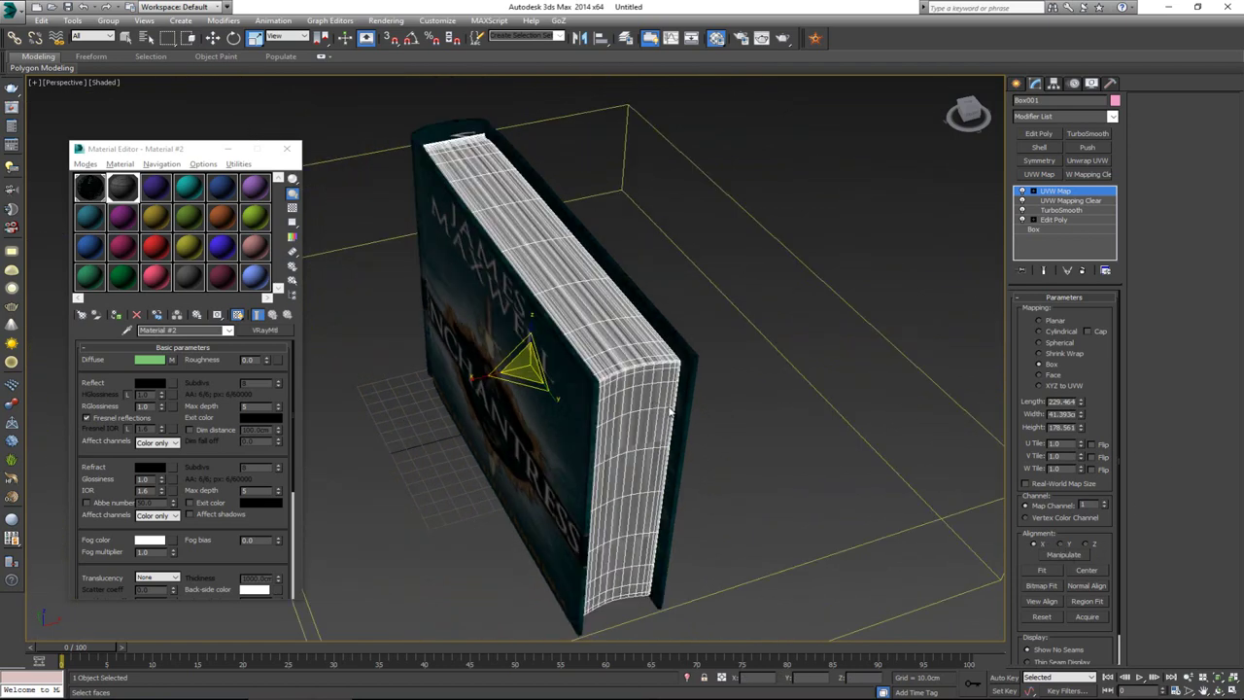
mouse_move(669, 409)
alt+middle_down()
mouse_move(693, 441)
mouse_move(720, 414)
mouse_move(667, 389)
mouse_move(671, 398)
alt+middle_up()
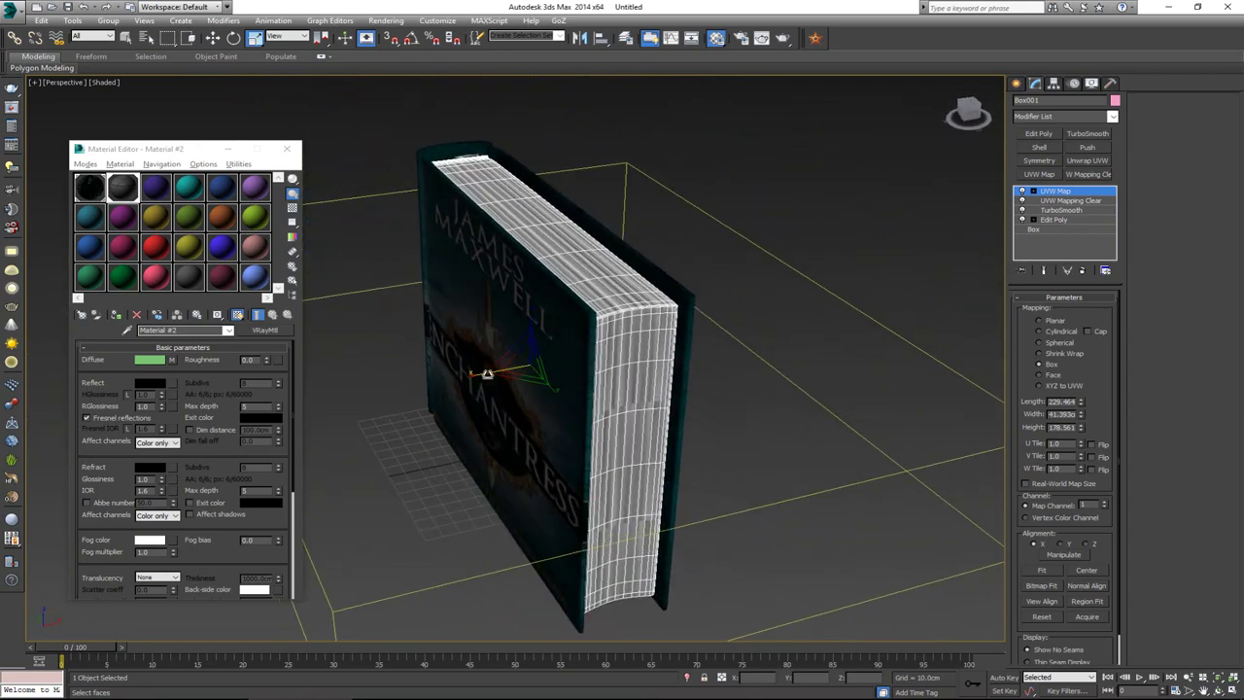
Enlarge the page block's mapping gizmo further, leave gizmo editing and clear the selection
drag(488, 375, 534, 159)
click(1057, 191)
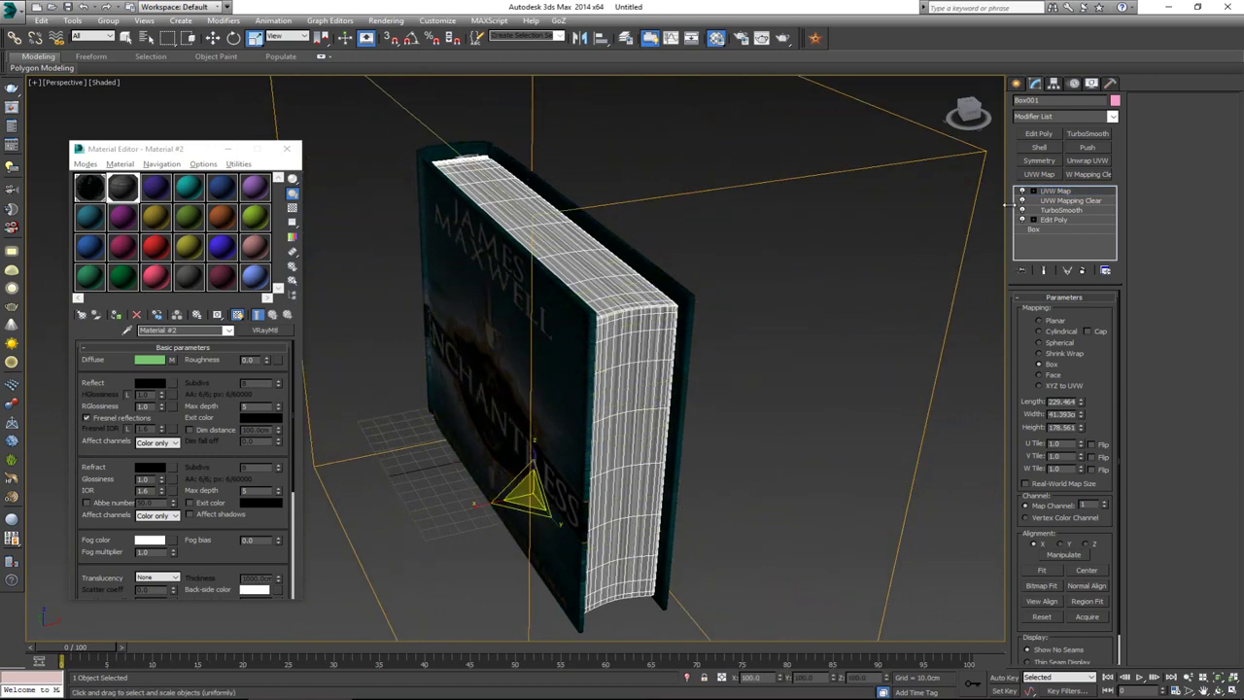
click(762, 291)
alt+middle_drag(719, 336, 642, 375)
click(475, 409)
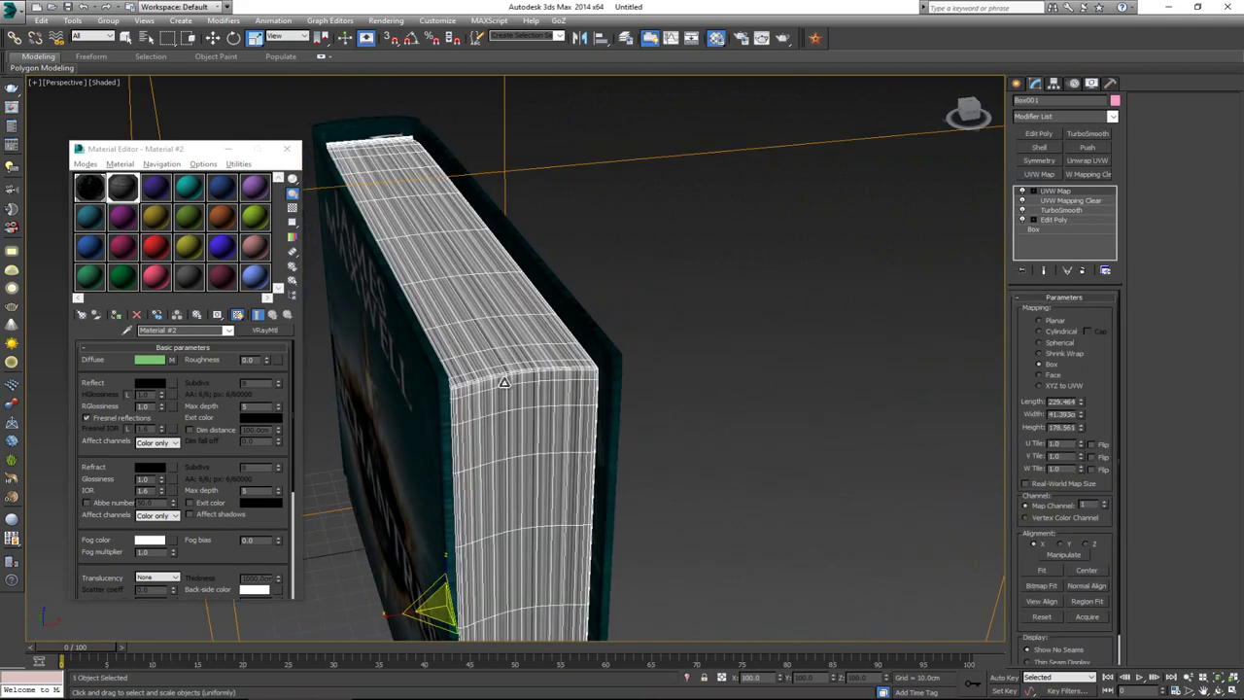
click(678, 359)
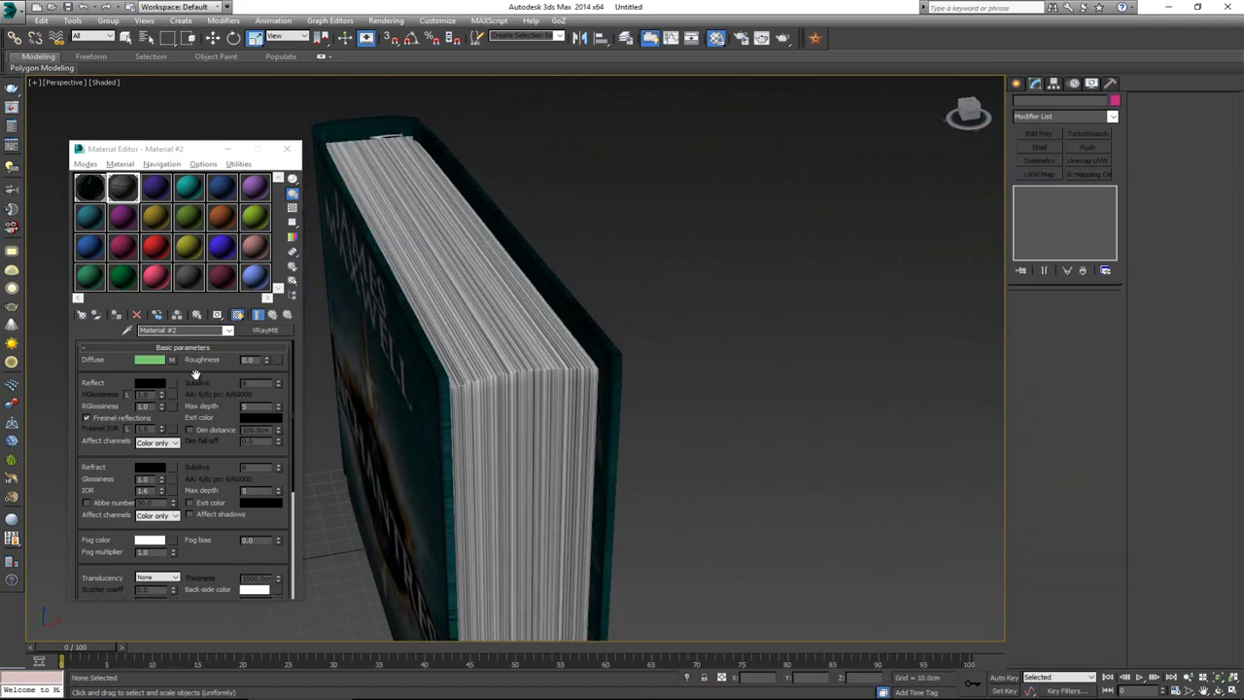
Copy Material #2's Pages_Texture.jpg diffuse map into its Bump slot as a Copy and close the material editor
alt+middle_drag(512, 405, 544, 348)
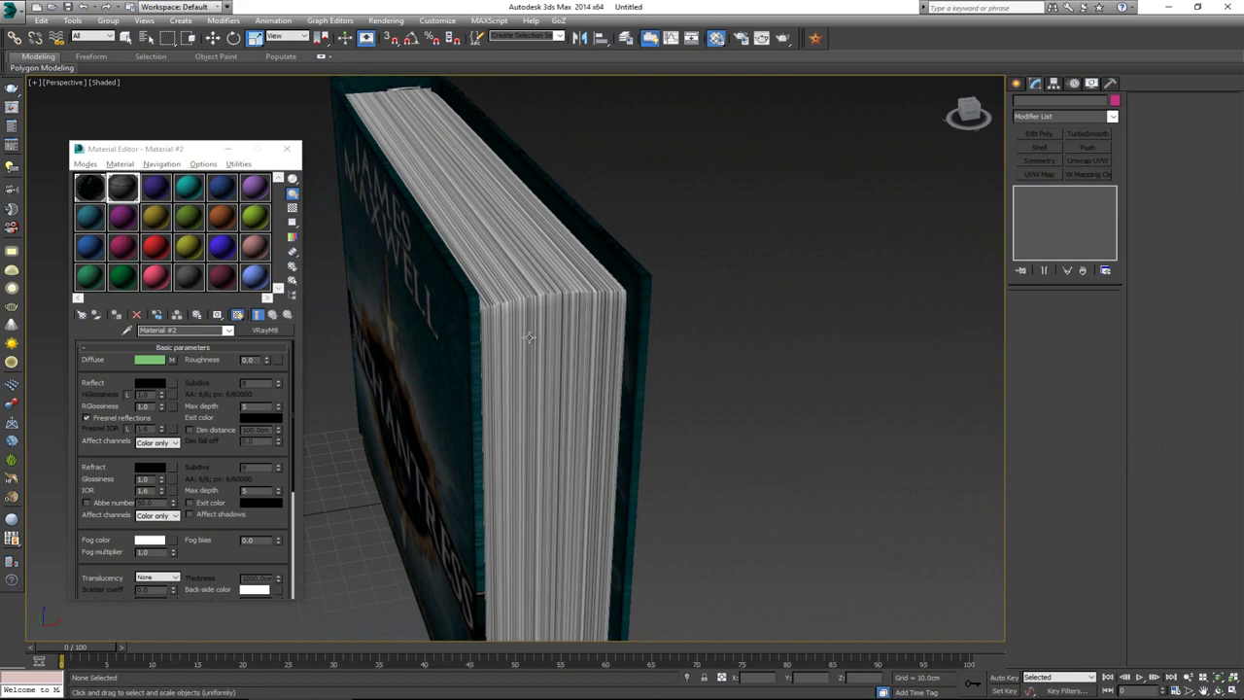
scroll(529, 337, up, 5)
scroll(542, 344, down, 7)
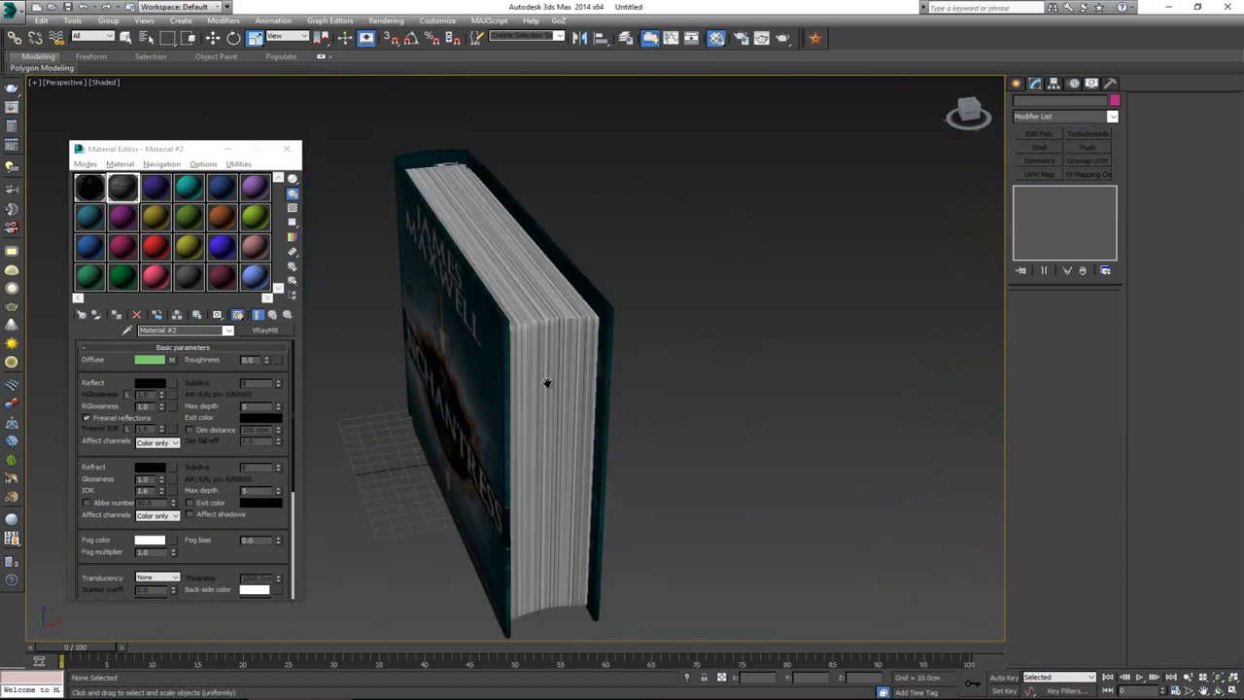
middle_drag(547, 382, 548, 373)
alt+middle_drag(560, 439, 583, 385)
click(212, 434)
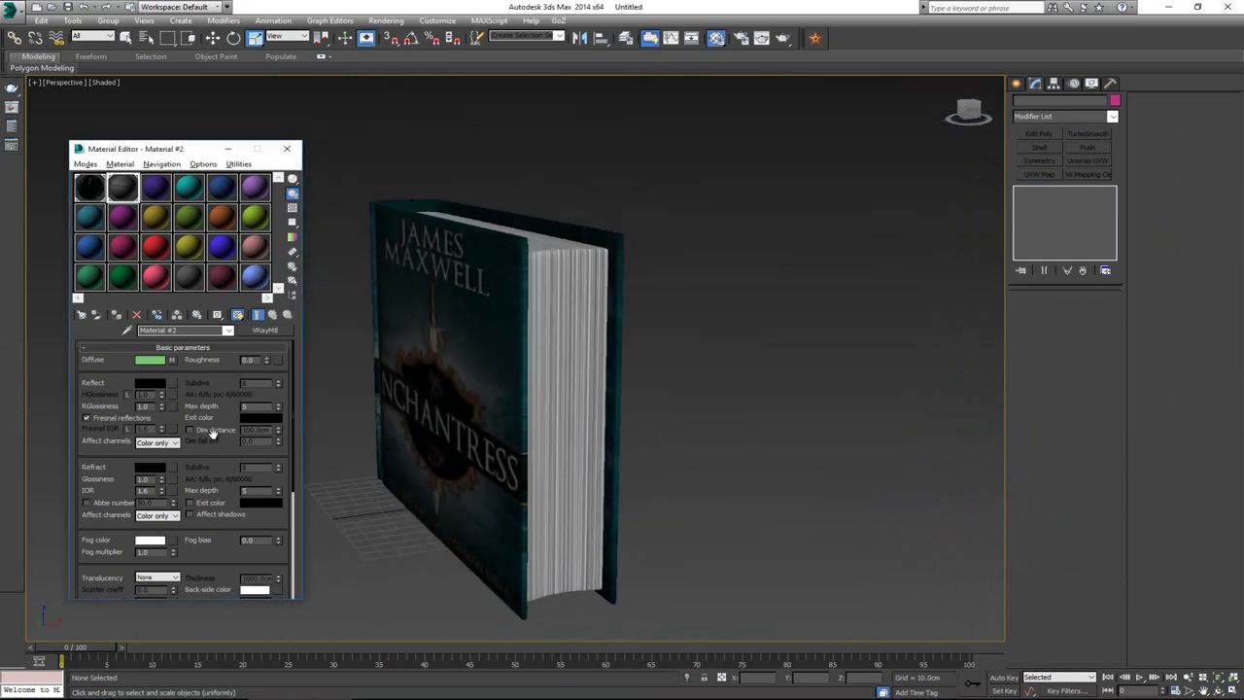
drag(213, 433, 189, 344)
click(178, 558)
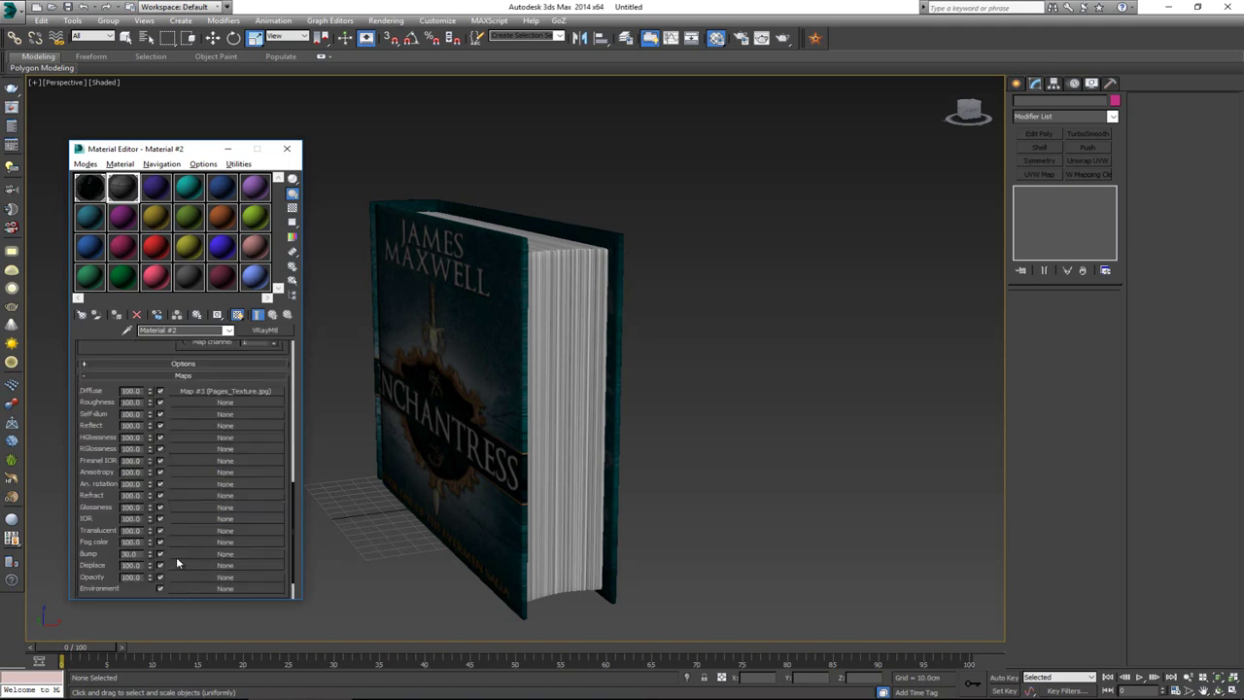
drag(221, 393, 224, 554)
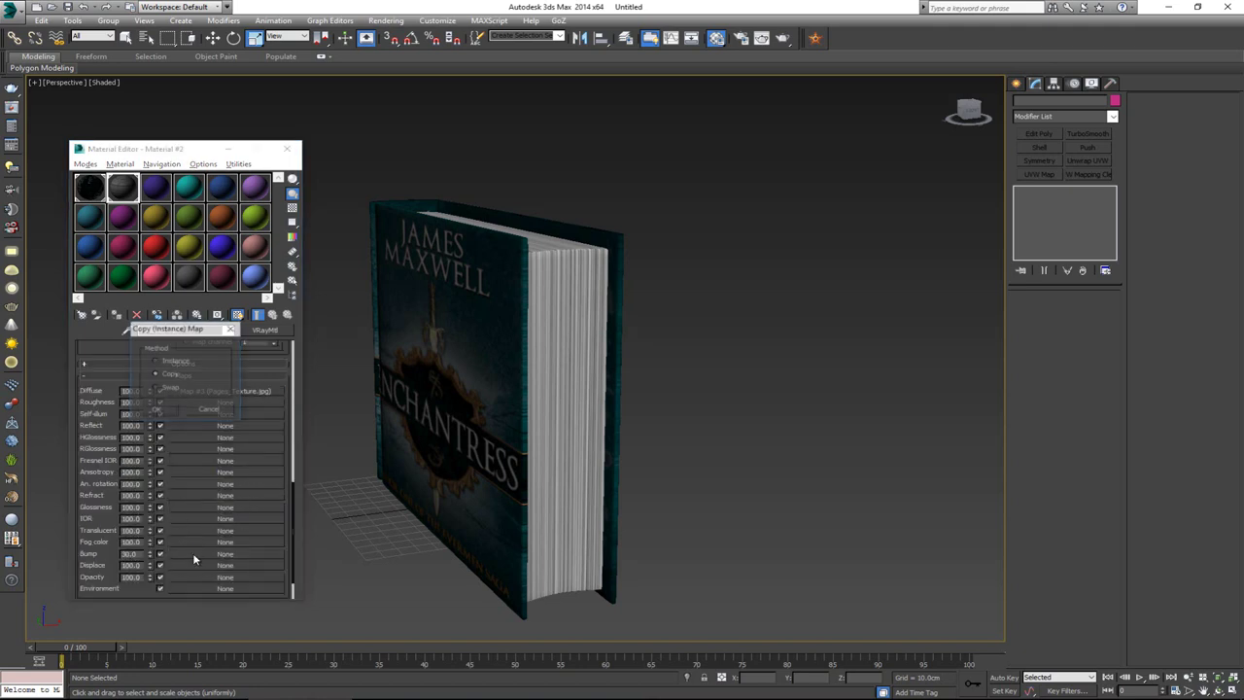
click(163, 409)
click(286, 149)
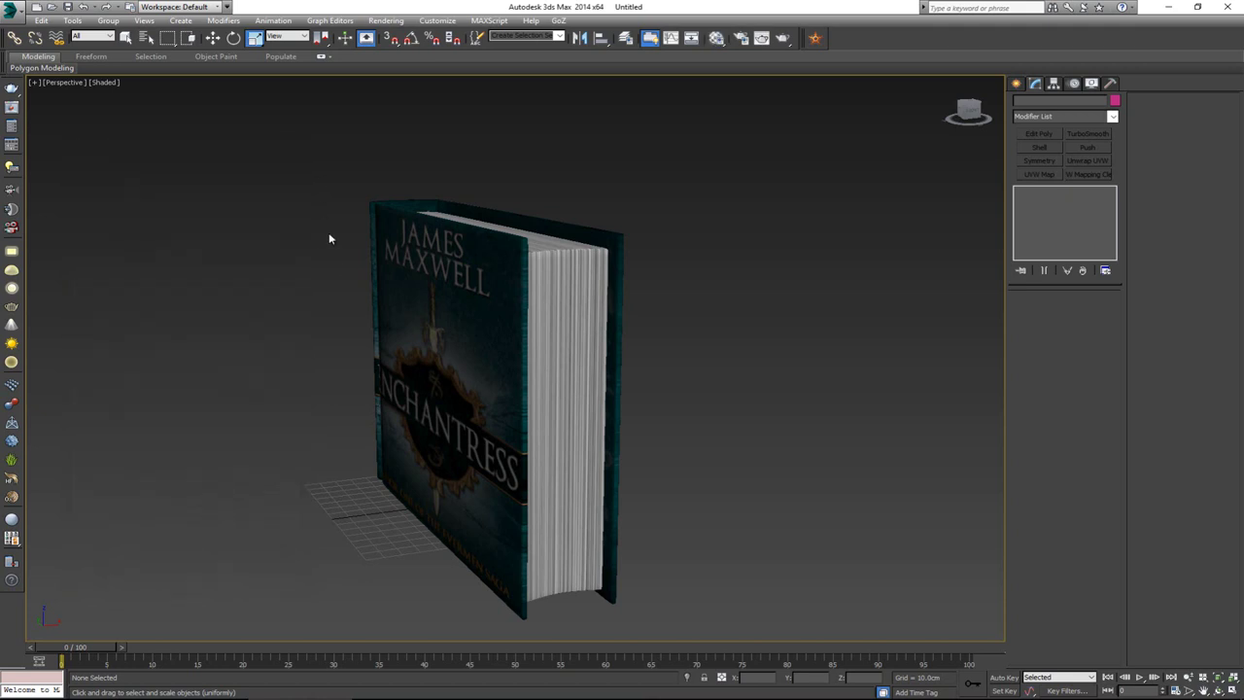
scroll(342, 287, down, 3)
mouse_move(343, 288)
alt+middle_down()
mouse_move(506, 308)
mouse_move(336, 311)
alt+middle_up()
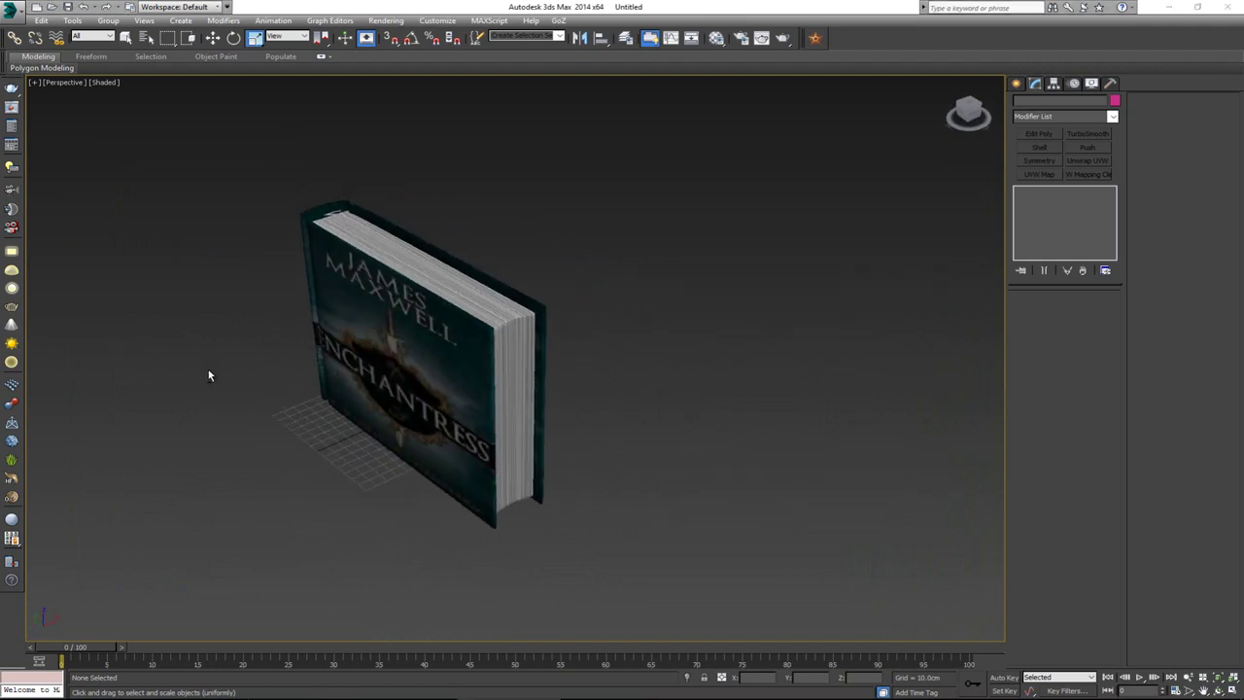
alt+middle_drag(209, 376, 352, 299)
click(418, 326)
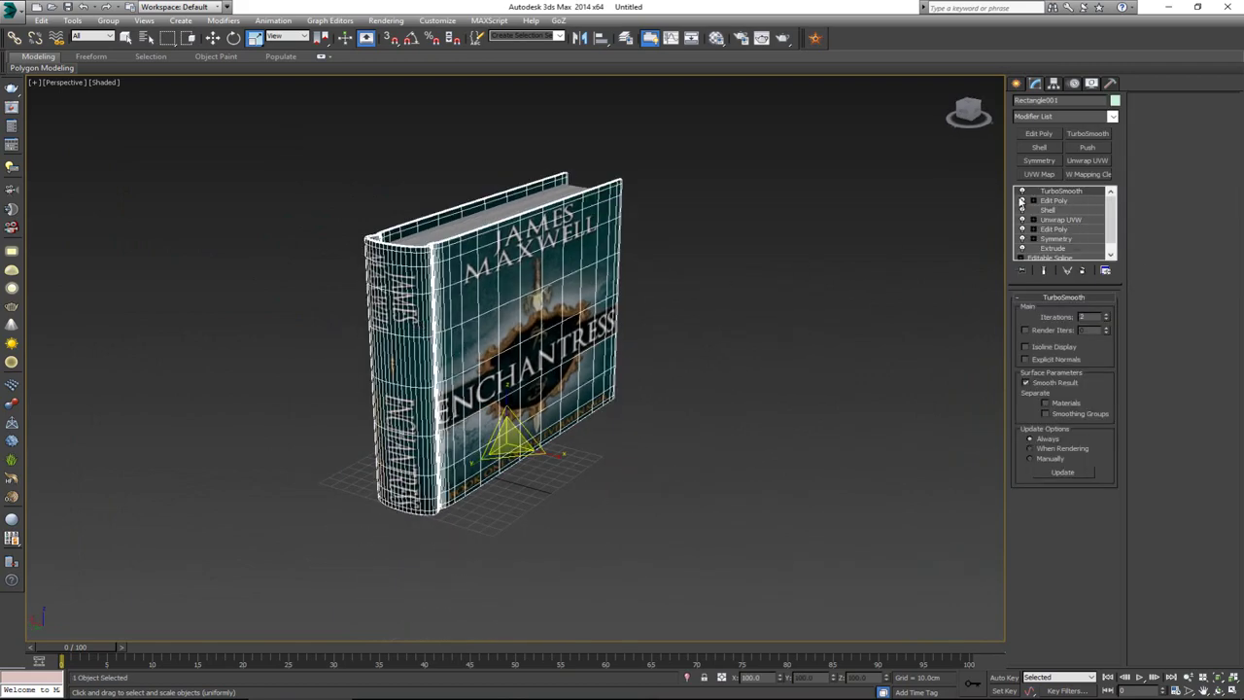
alt+middle_drag(769, 234, 753, 252)
click(708, 244)
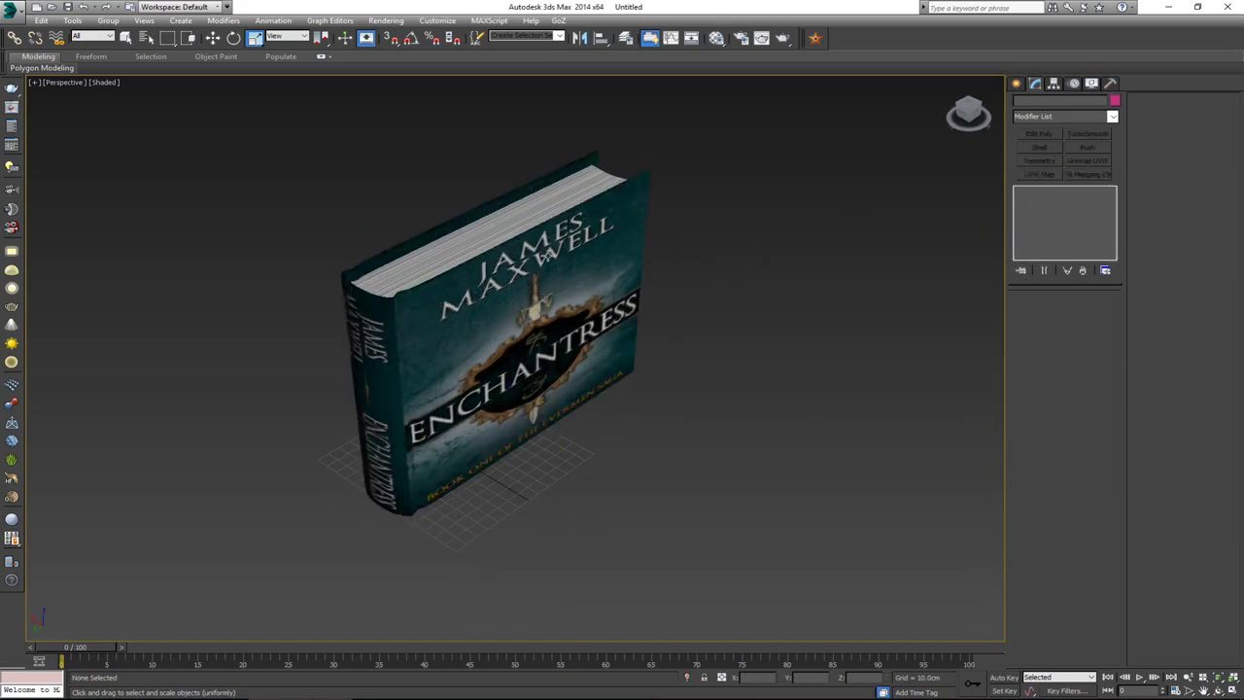
Select the book's cover and page block together and clone them as one copy beside the front cover
alt+middle_drag(567, 296, 661, 282)
drag(482, 272, 482, 273)
middle_drag(555, 287, 549, 271)
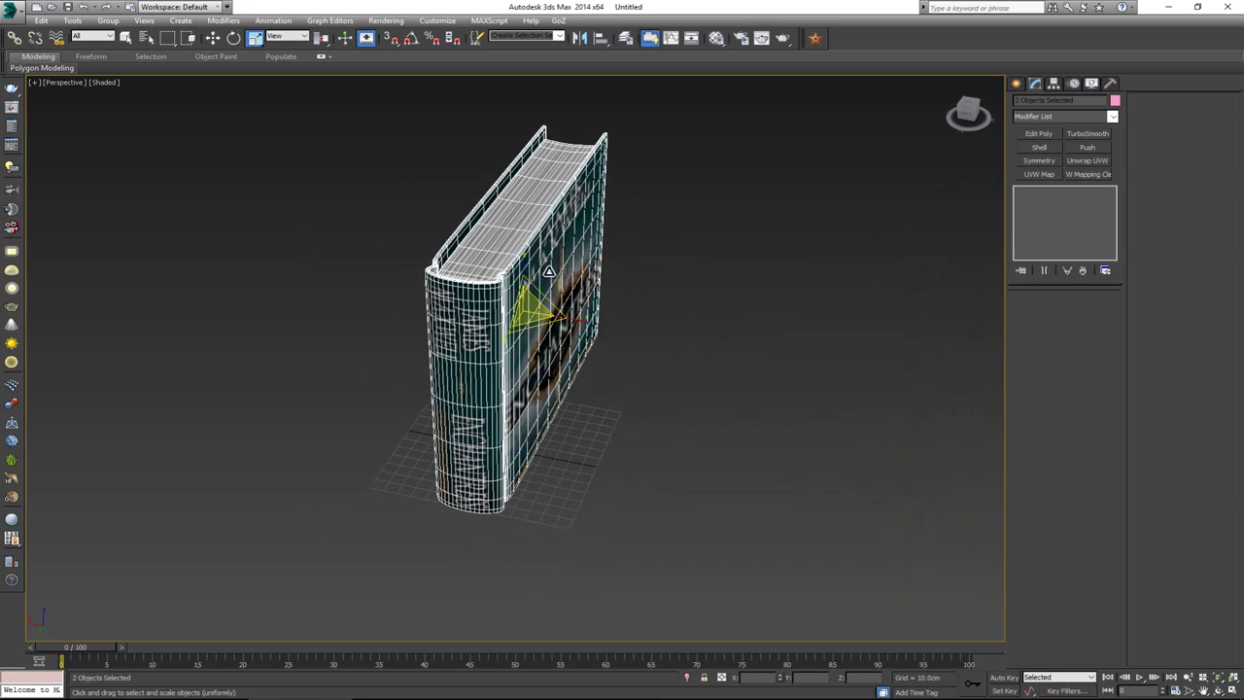
key(w)
shift+drag(473, 304, 562, 319)
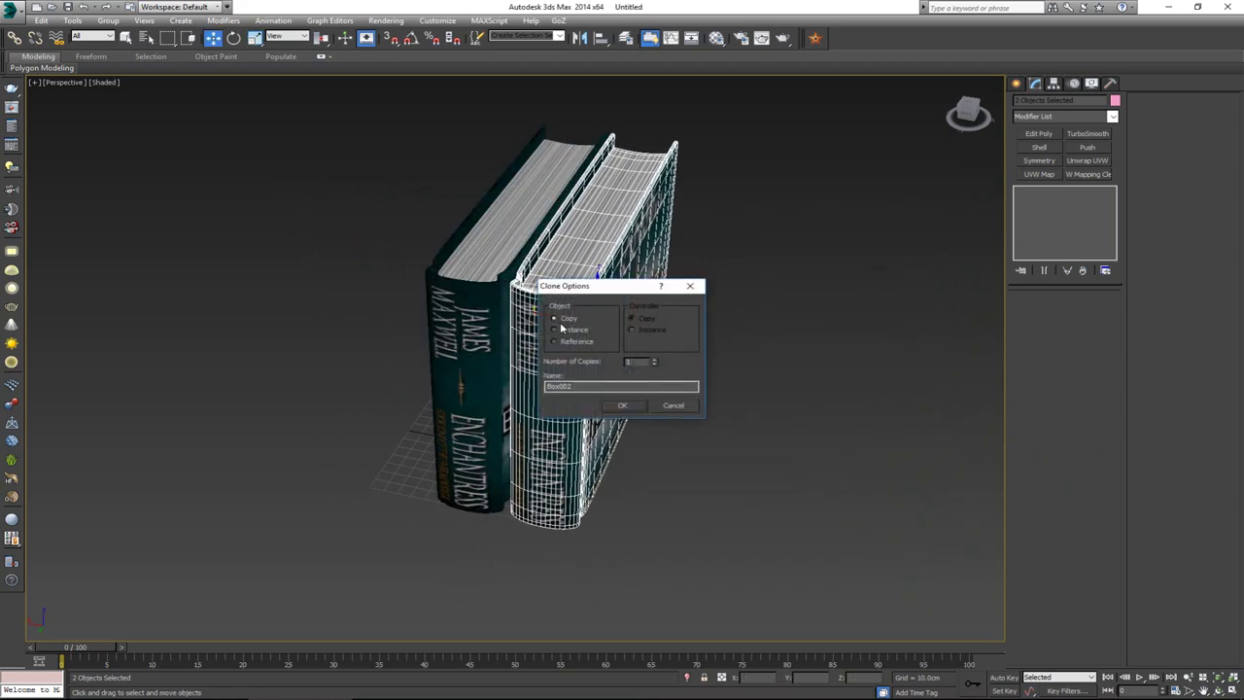
click(638, 407)
Scale the copied book down so it is narrower, lower and thinner than the original
key(z)
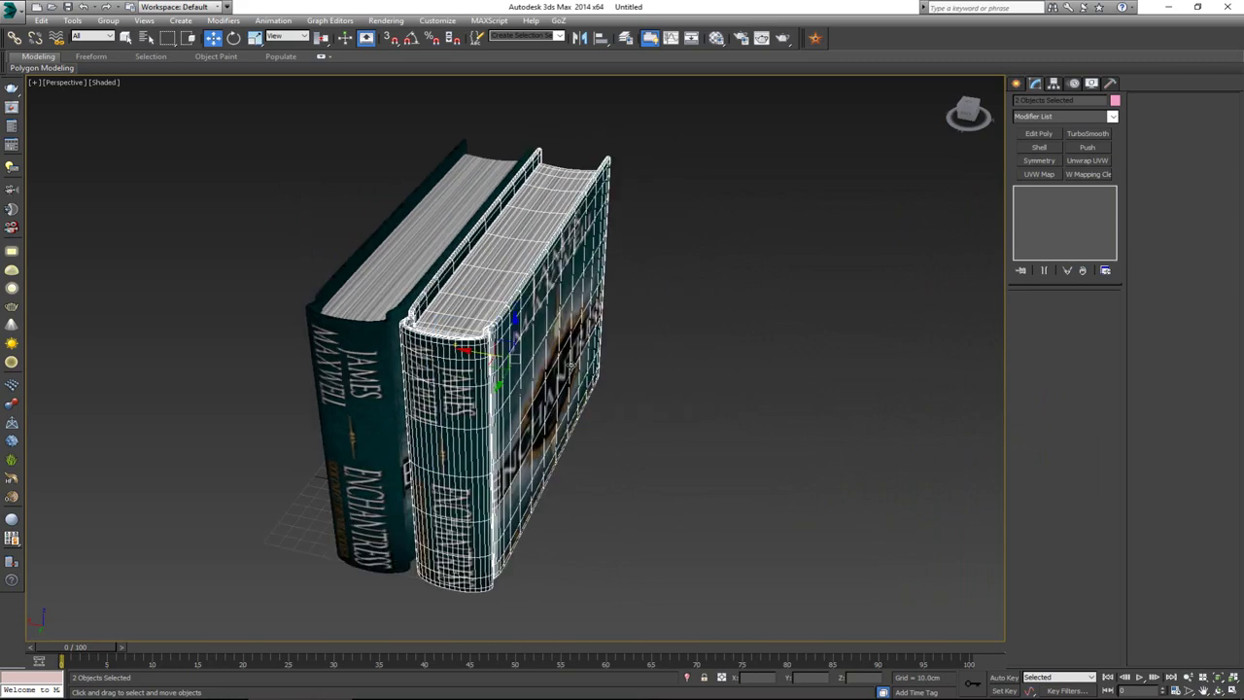
mouse_move(571, 370)
alt+middle_down()
mouse_move(563, 349)
mouse_move(478, 338)
mouse_move(466, 347)
mouse_move(475, 350)
alt+middle_up()
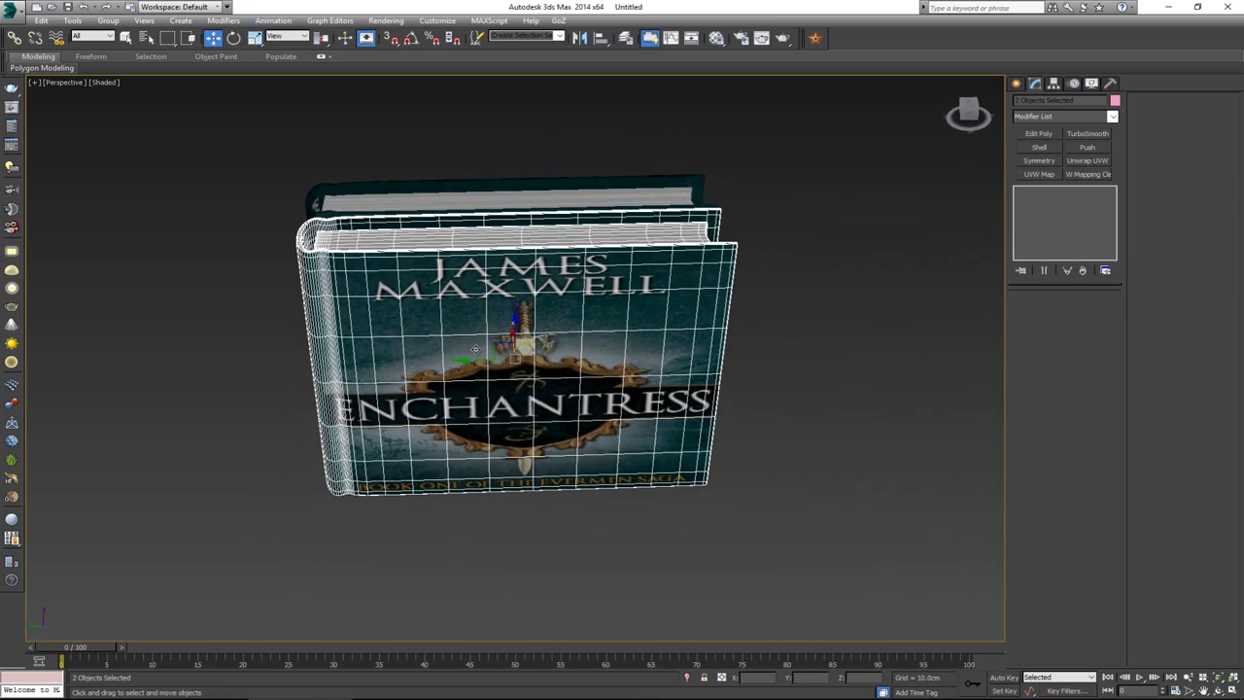
key(r)
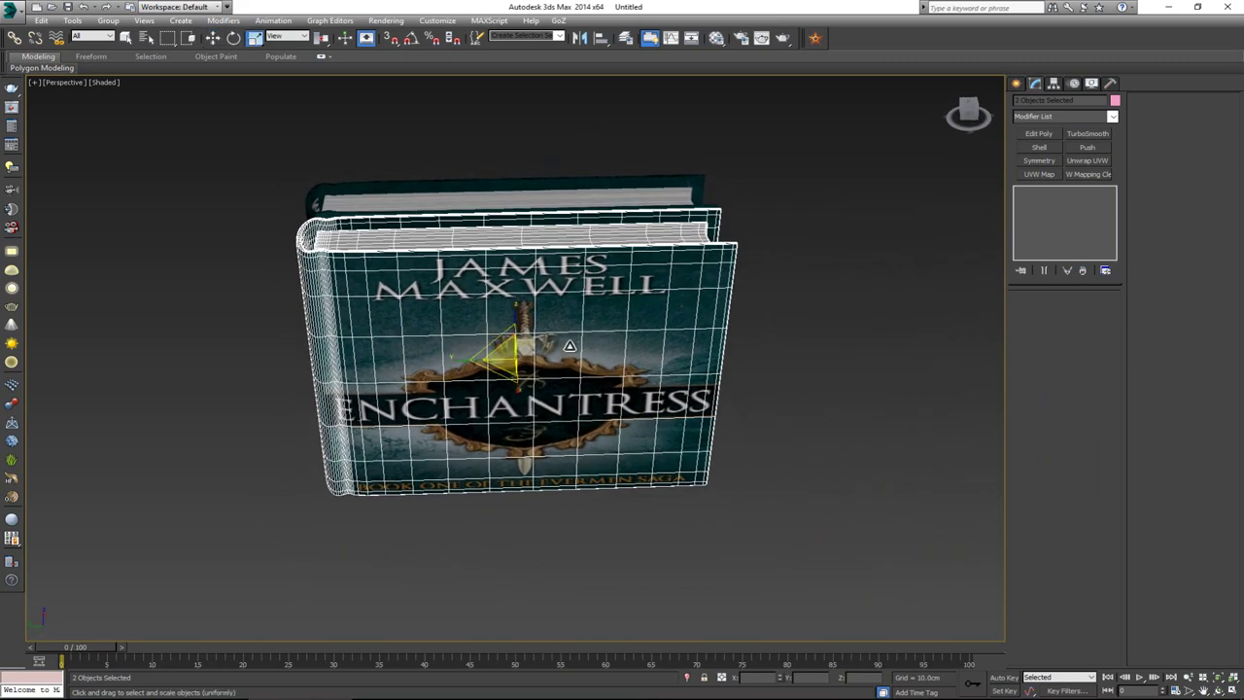
drag(467, 362, 501, 361)
alt+middle_drag(501, 361, 540, 392)
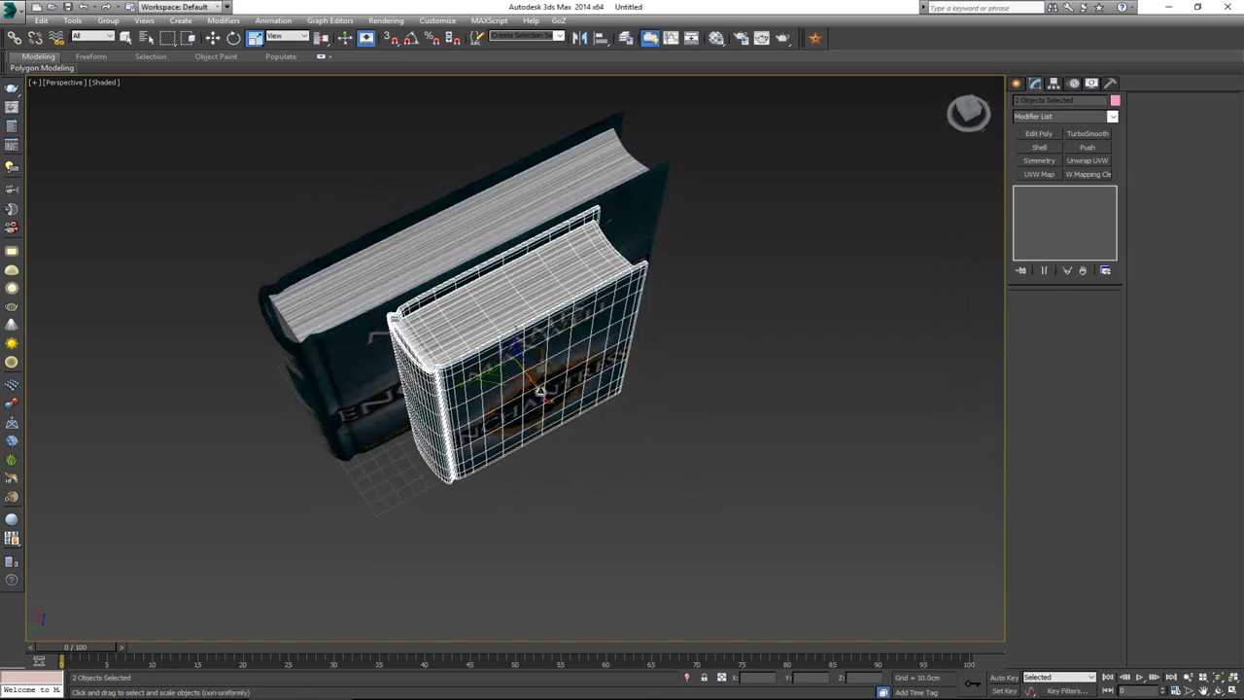
drag(544, 400, 421, 380)
key(w)
alt+middle_drag(453, 363, 499, 311)
click(711, 337)
click(499, 325)
scroll(531, 308, up, 3)
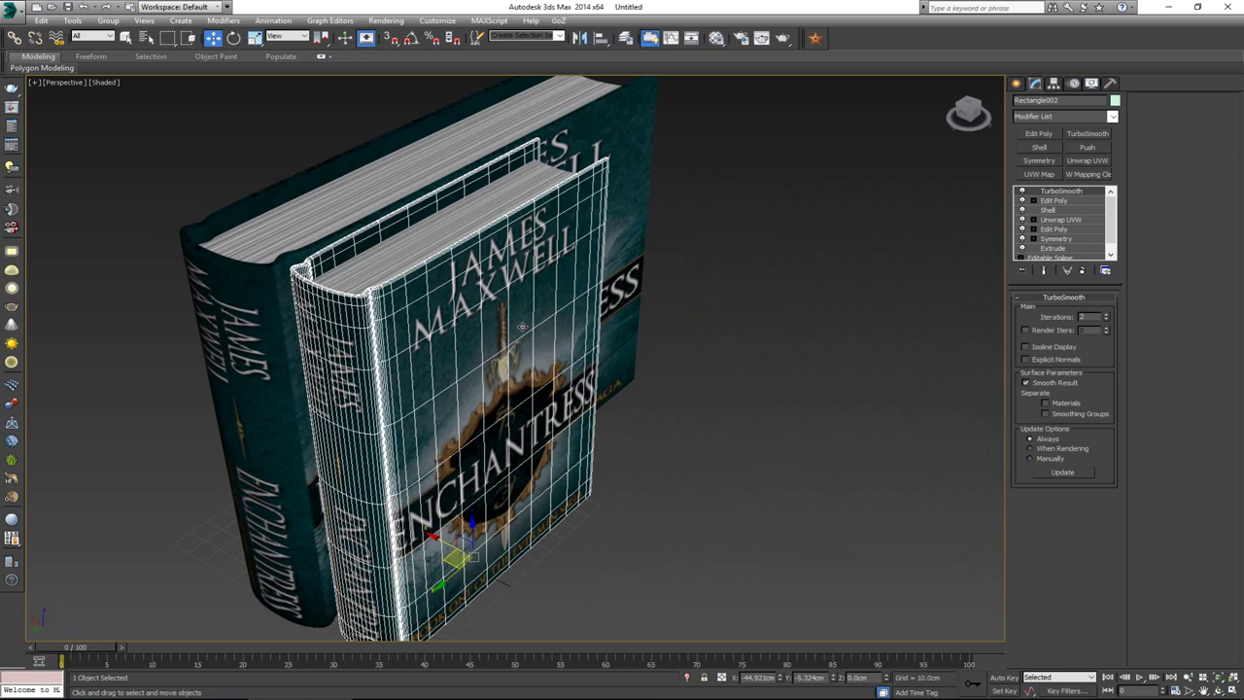
scroll(708, 344, down, 3)
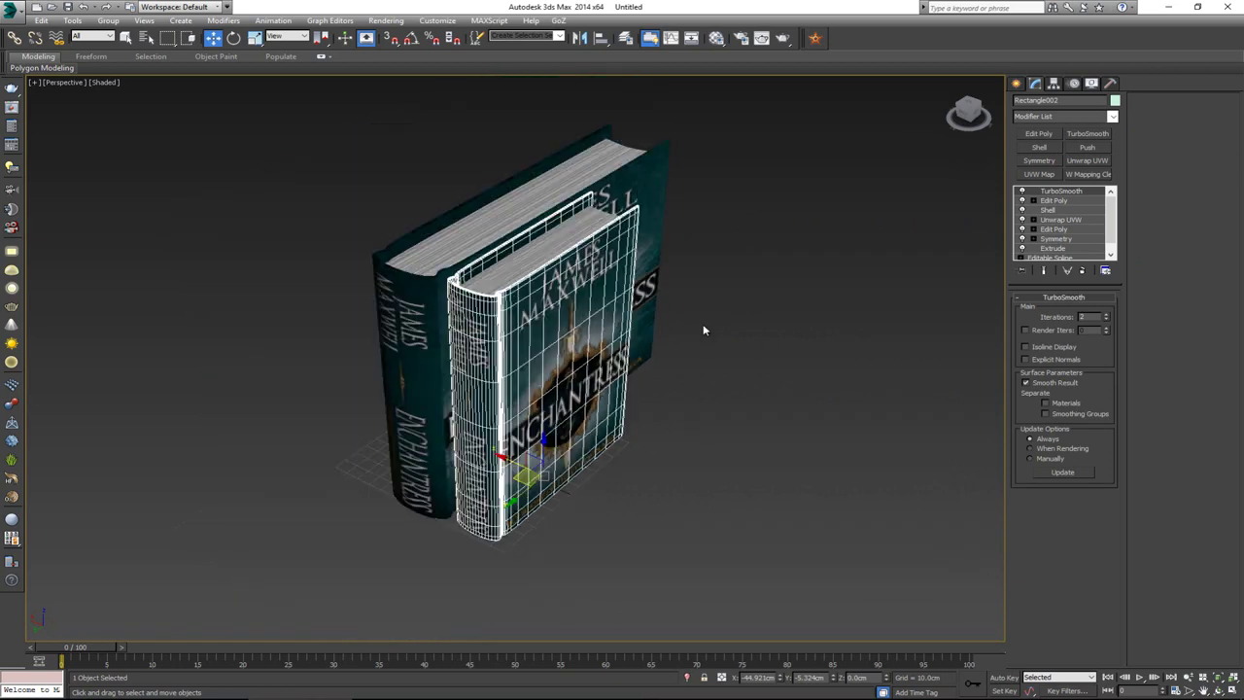
click(762, 318)
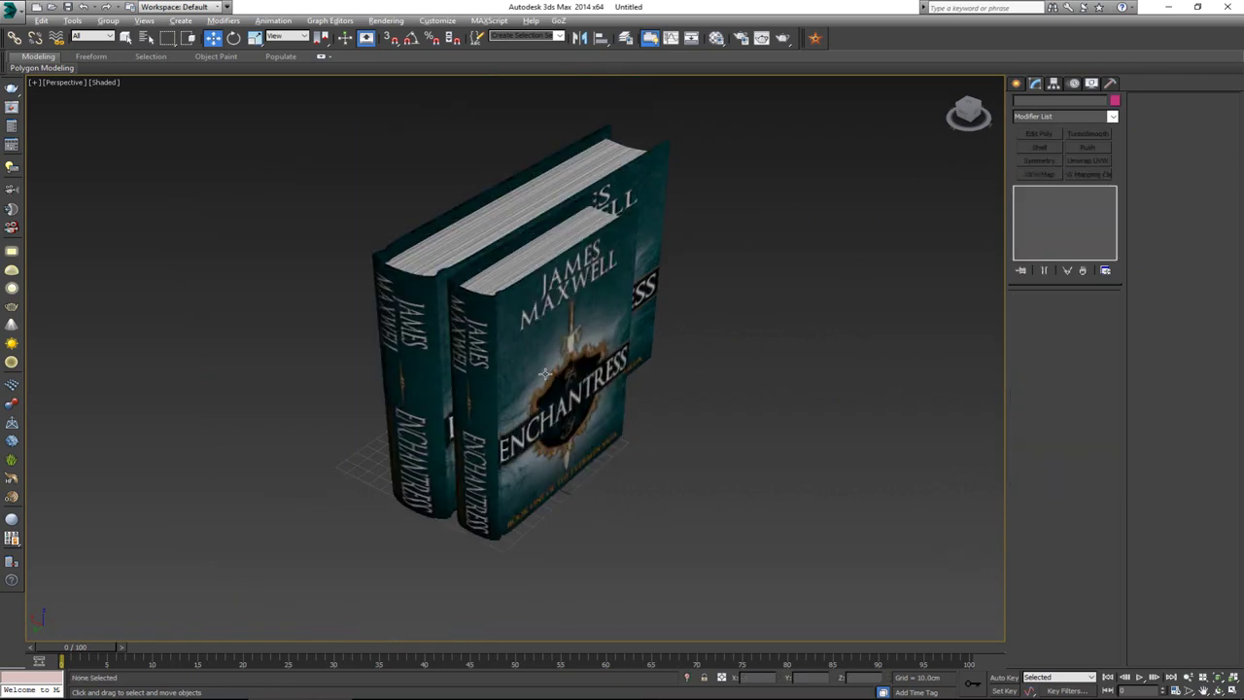
Select the original book's cover and page block and clone them as a copy on its back-cover side
alt+middle_drag(547, 373, 476, 315)
click(528, 372)
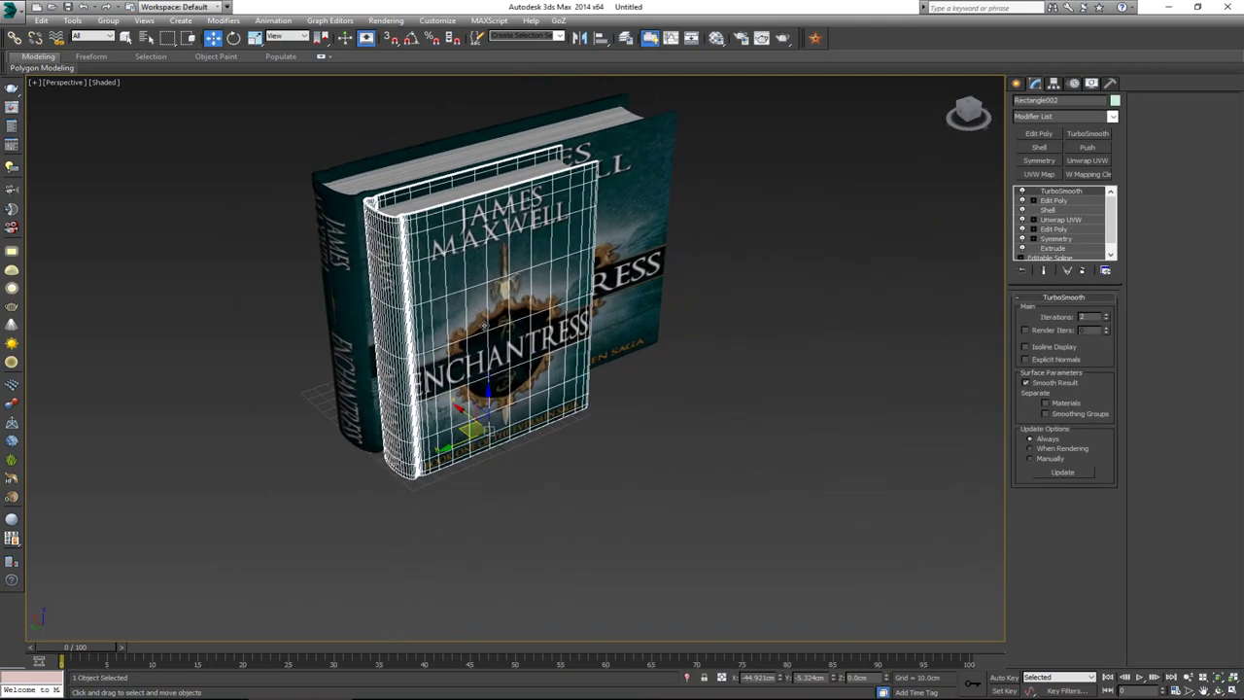
drag(634, 191, 622, 201)
alt+middle_drag(605, 229, 647, 245)
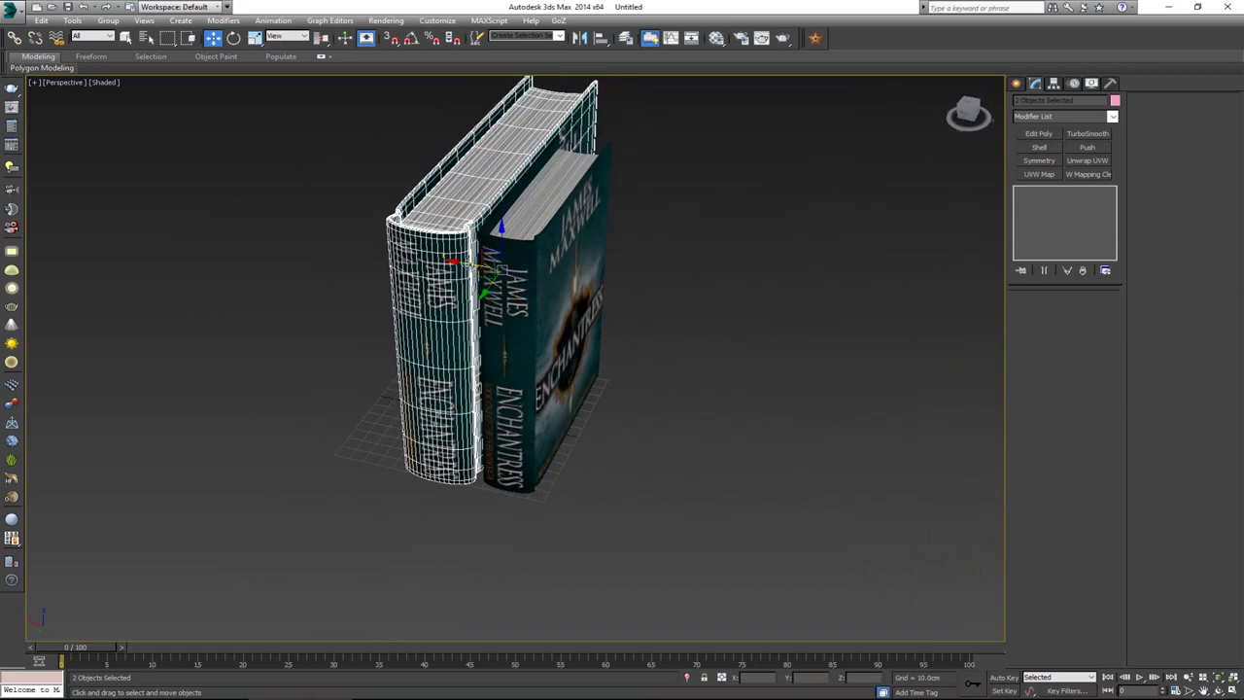
shift+drag(483, 272, 393, 251)
click(632, 407)
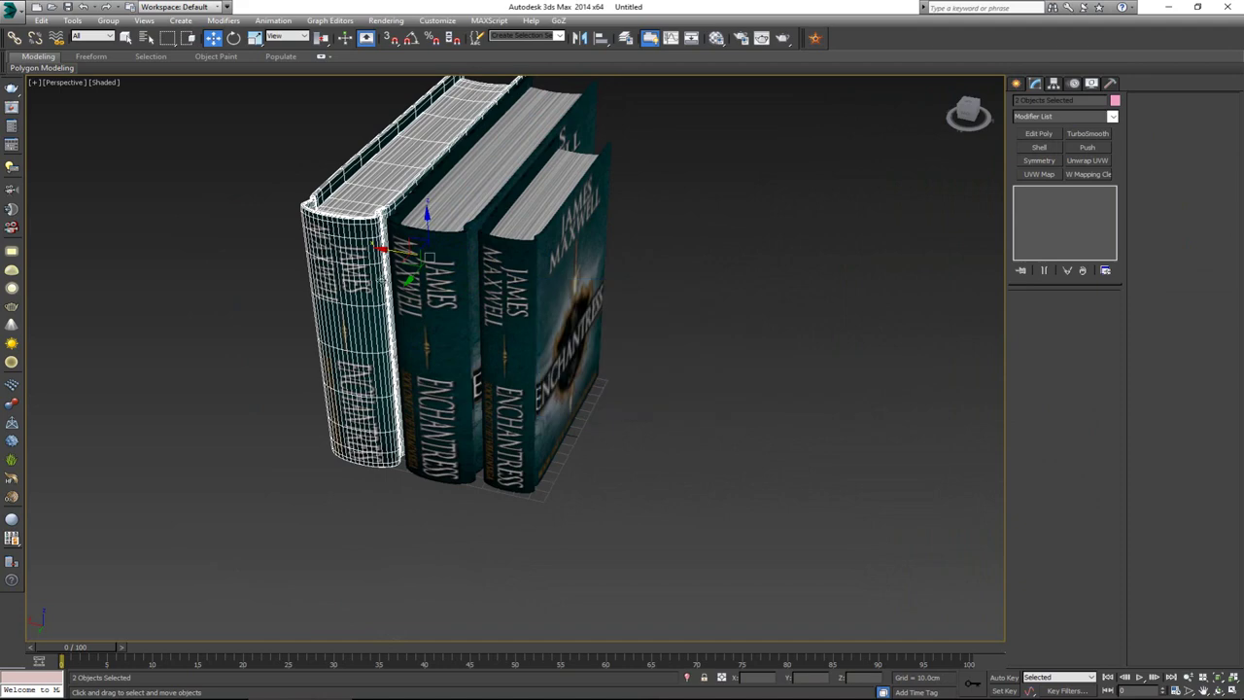
Open the new copy's cover at the Edit Poly below Unwrap UVW in vertex mode, with all four views shown
click(380, 279)
key(z)
mouse_move(613, 240)
alt+middle_down()
mouse_move(559, 268)
mouse_move(599, 263)
alt+middle_up()
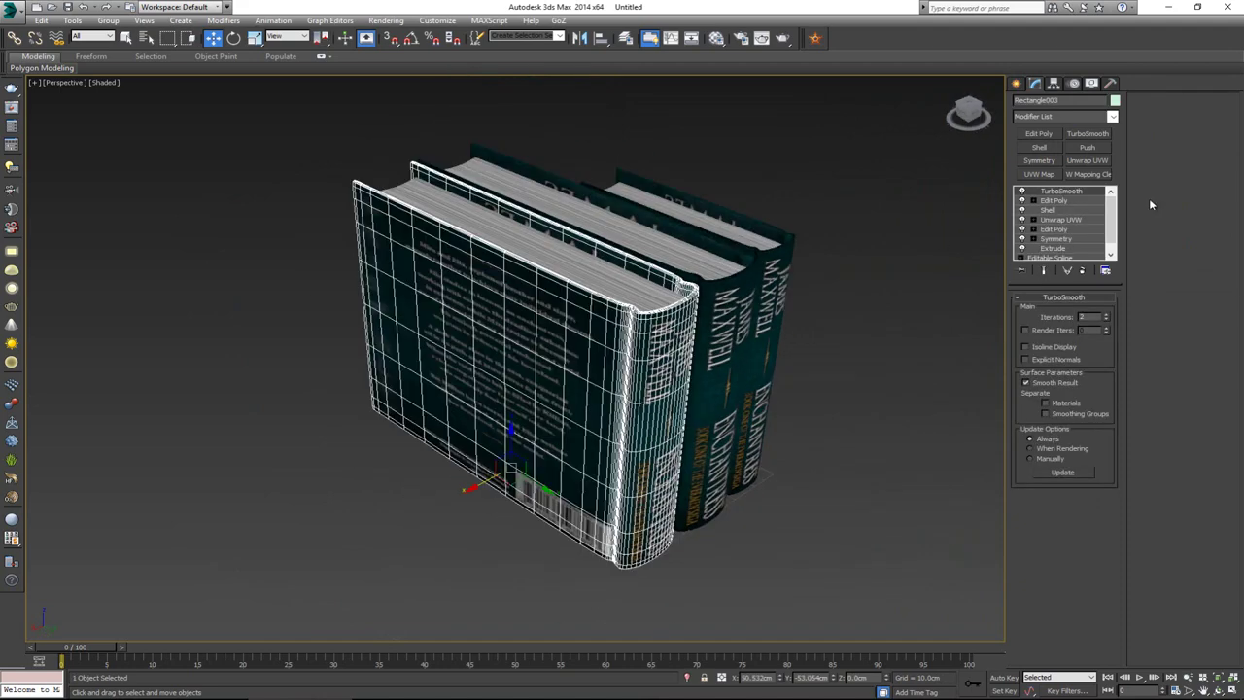
click(1064, 230)
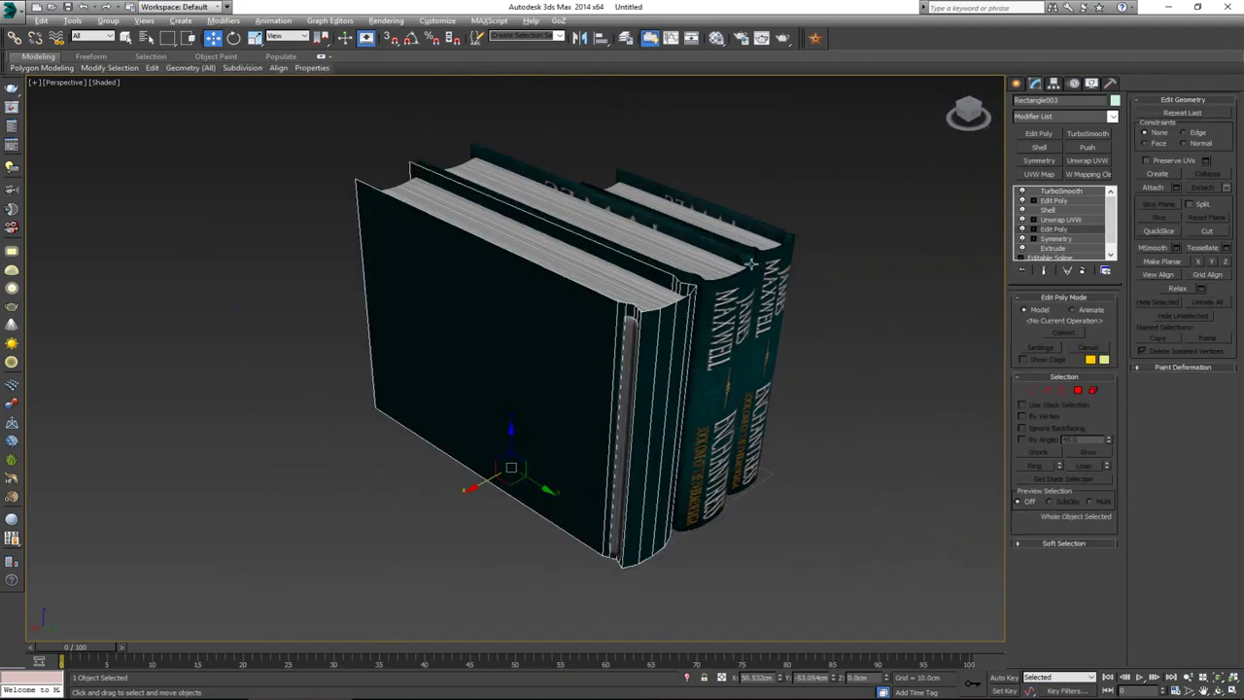
alt+middle_drag(752, 264, 695, 264)
key(1)
key(alt+w)
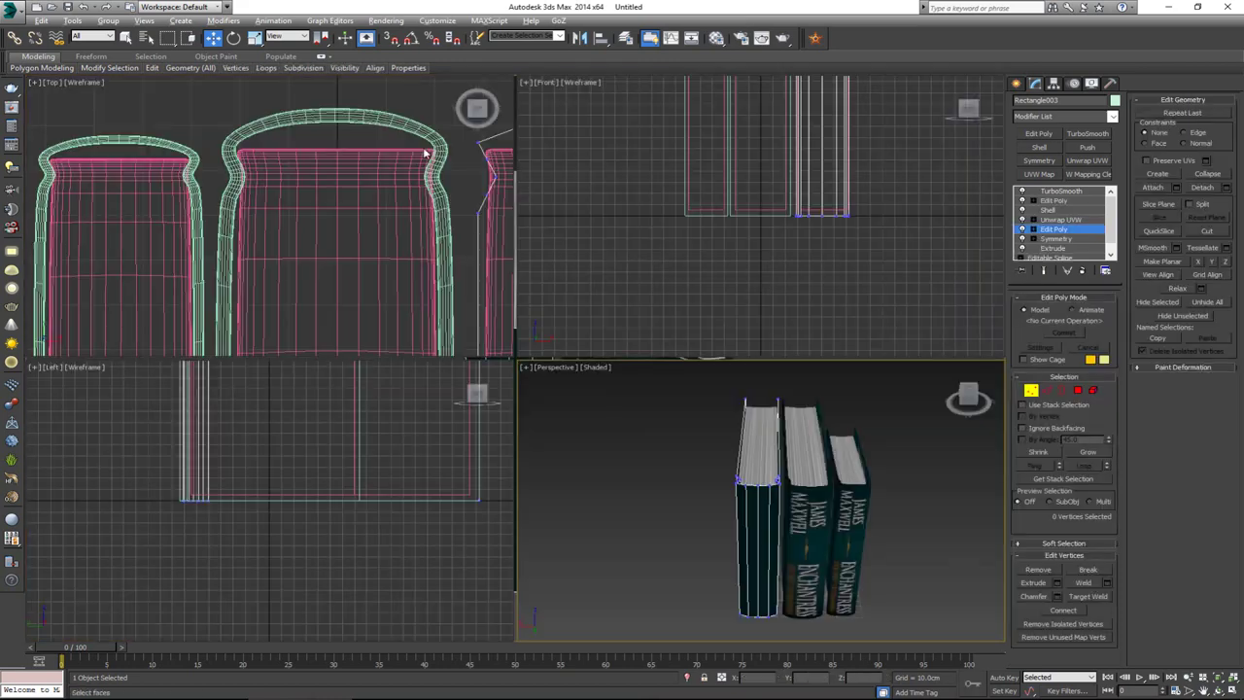
middle_drag(425, 152, 277, 141)
scroll(386, 171, down, 5)
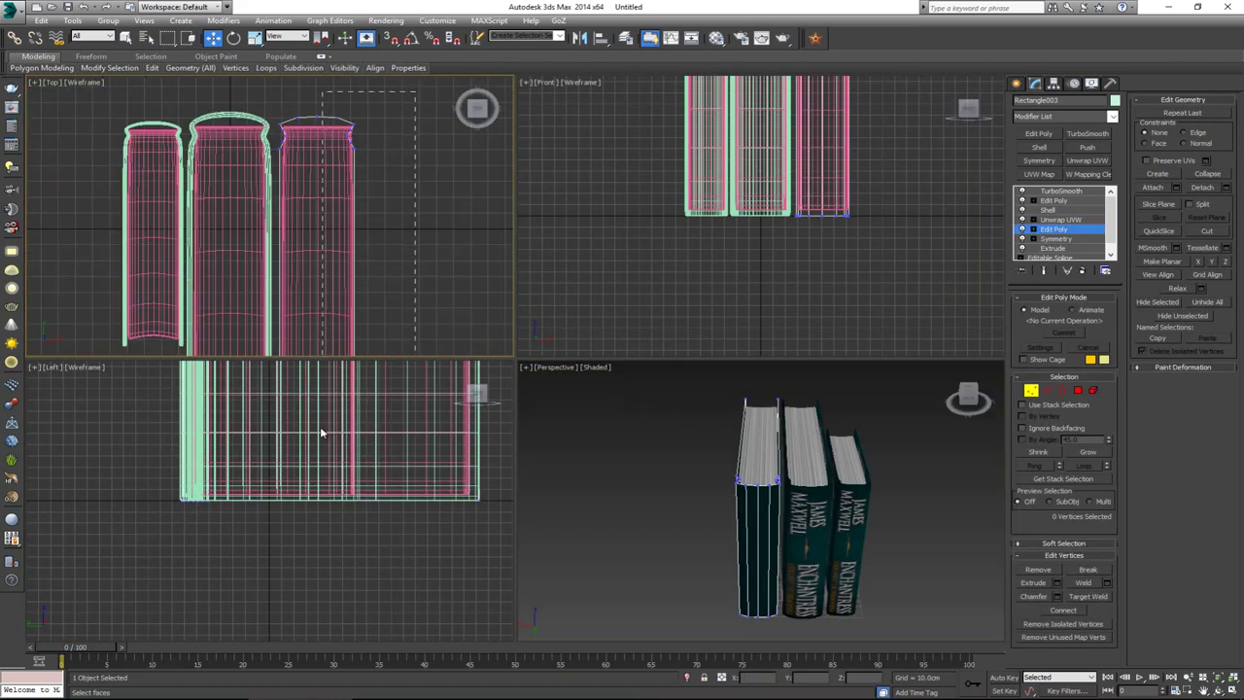
Move the new cover copy's outer-side vertices inward along X to make the cover narrower
drag(323, 432, 315, 428)
middle_drag(367, 230, 372, 166)
scroll(373, 165, down, 4)
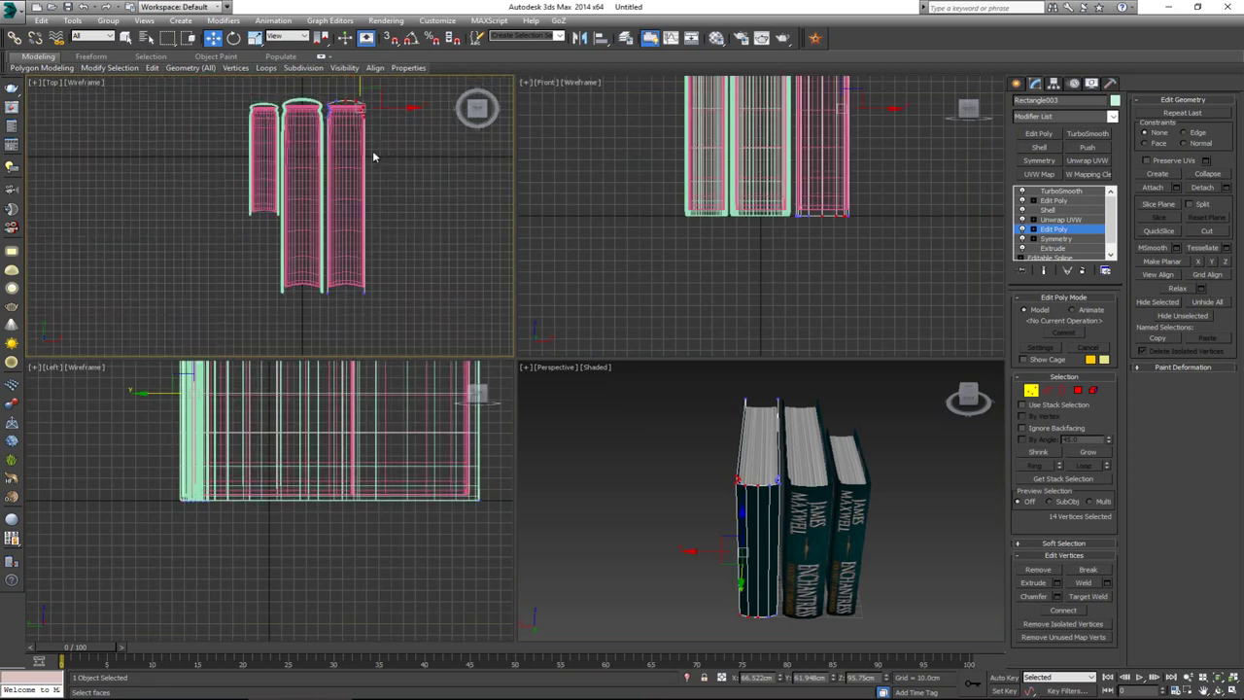
middle_drag(383, 119, 382, 141)
ctrl+drag(413, 182, 346, 331)
ctrl+drag(394, 105, 384, 152)
drag(400, 94, 348, 338)
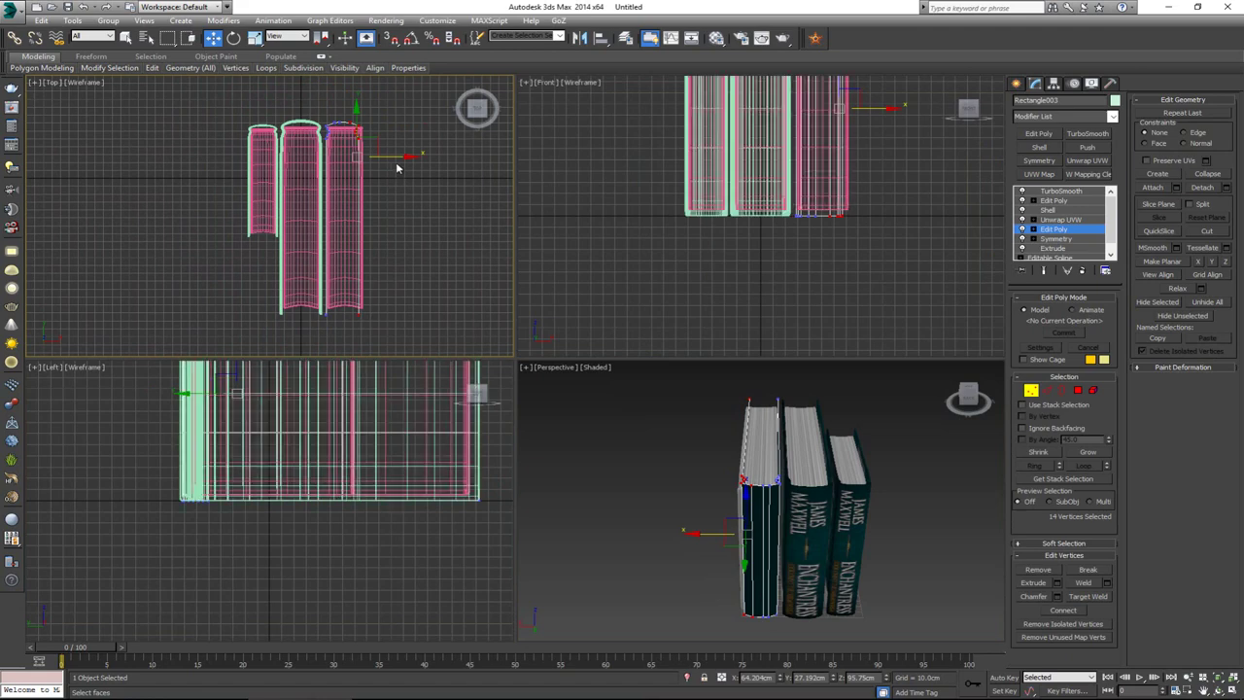
drag(394, 160, 389, 160)
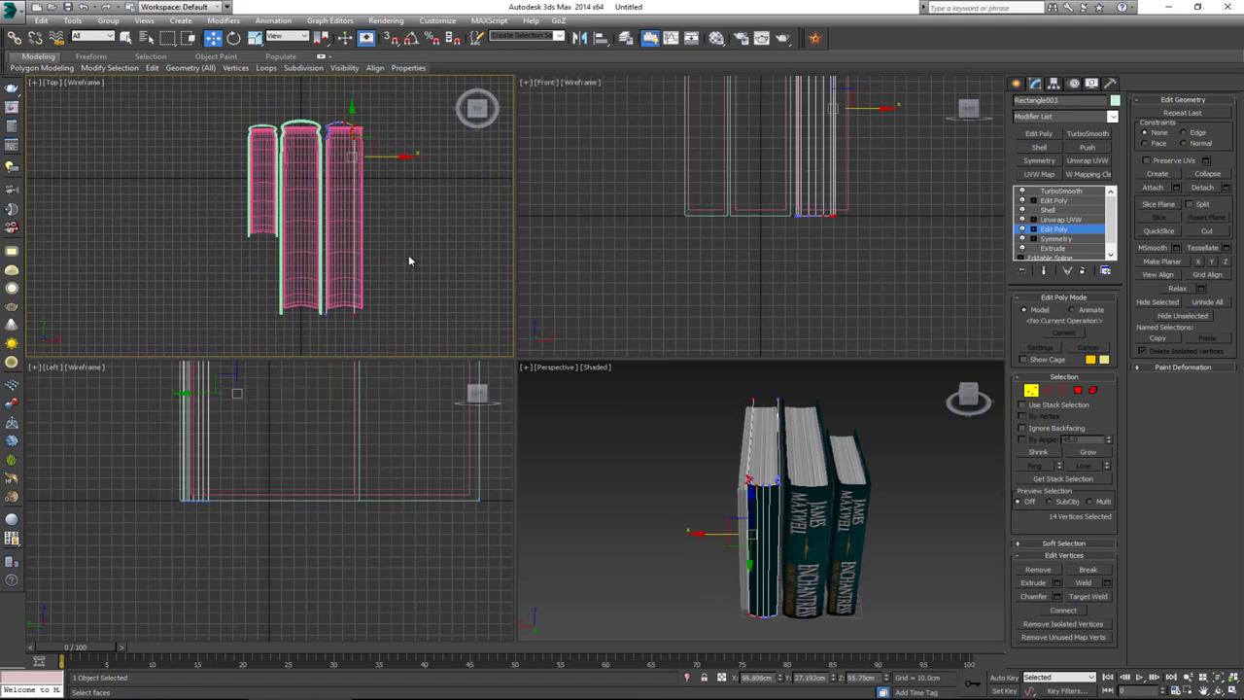
Move the cover's fore-edge vertices toward the spine to shorten its boards, and leave vertex editing
drag(304, 354, 304, 354)
drag(340, 279, 344, 233)
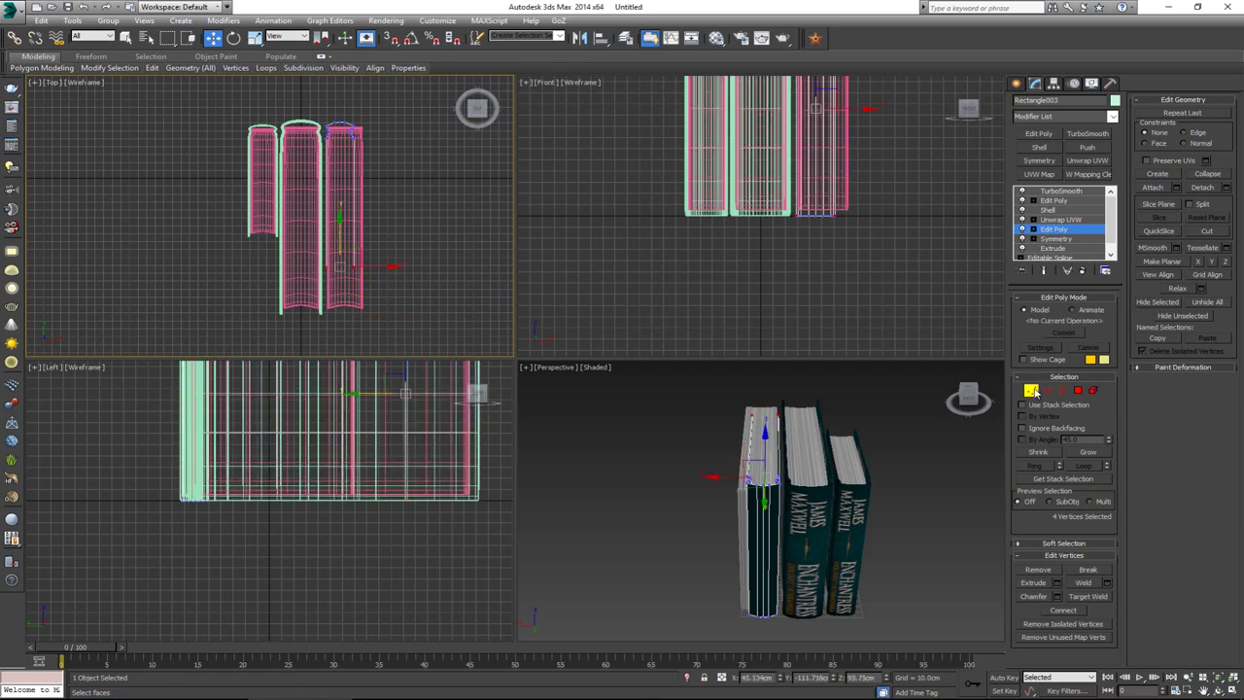
click(1035, 390)
In the copy's page block Edit Poly, move the outer-side vertices inward to fit the cover and recentre the middle vertices
click(350, 292)
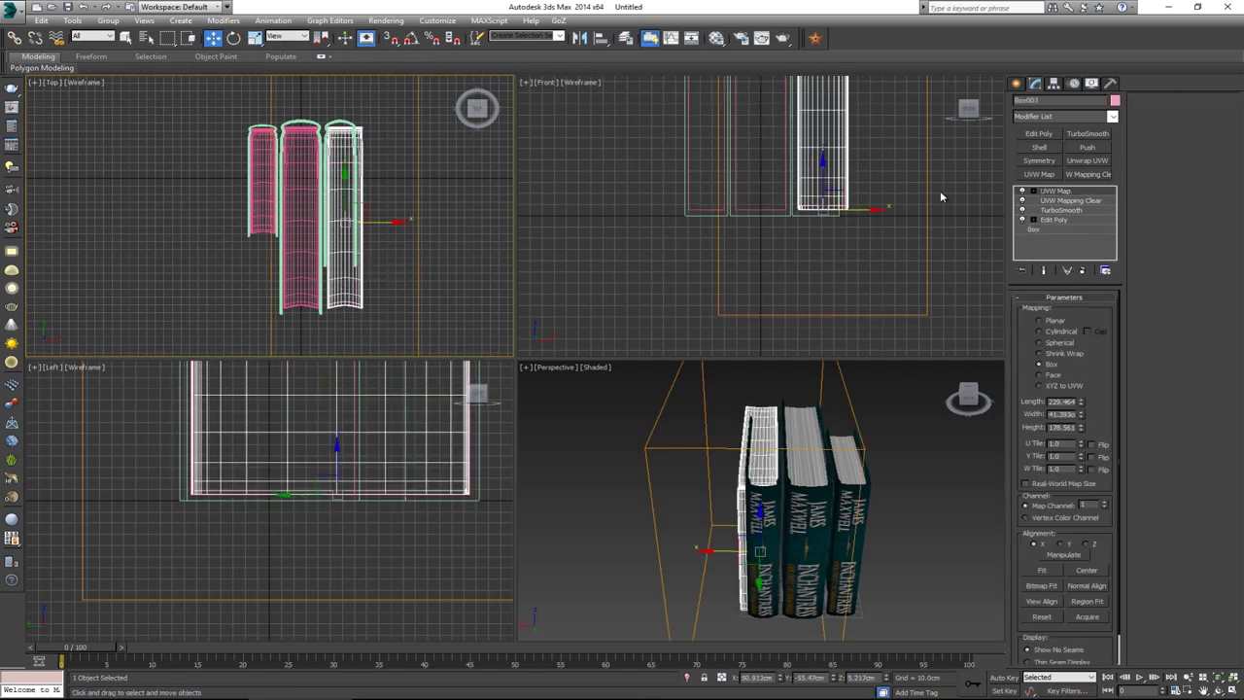
click(1077, 220)
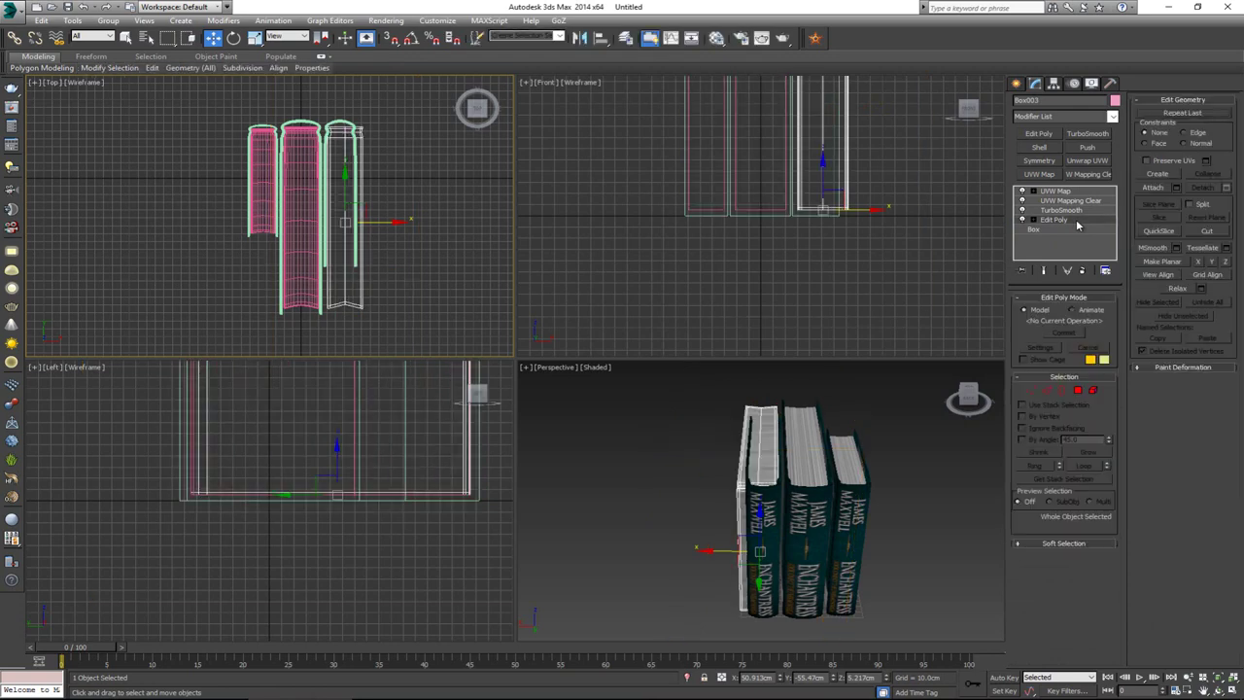
drag(319, 156, 337, 343)
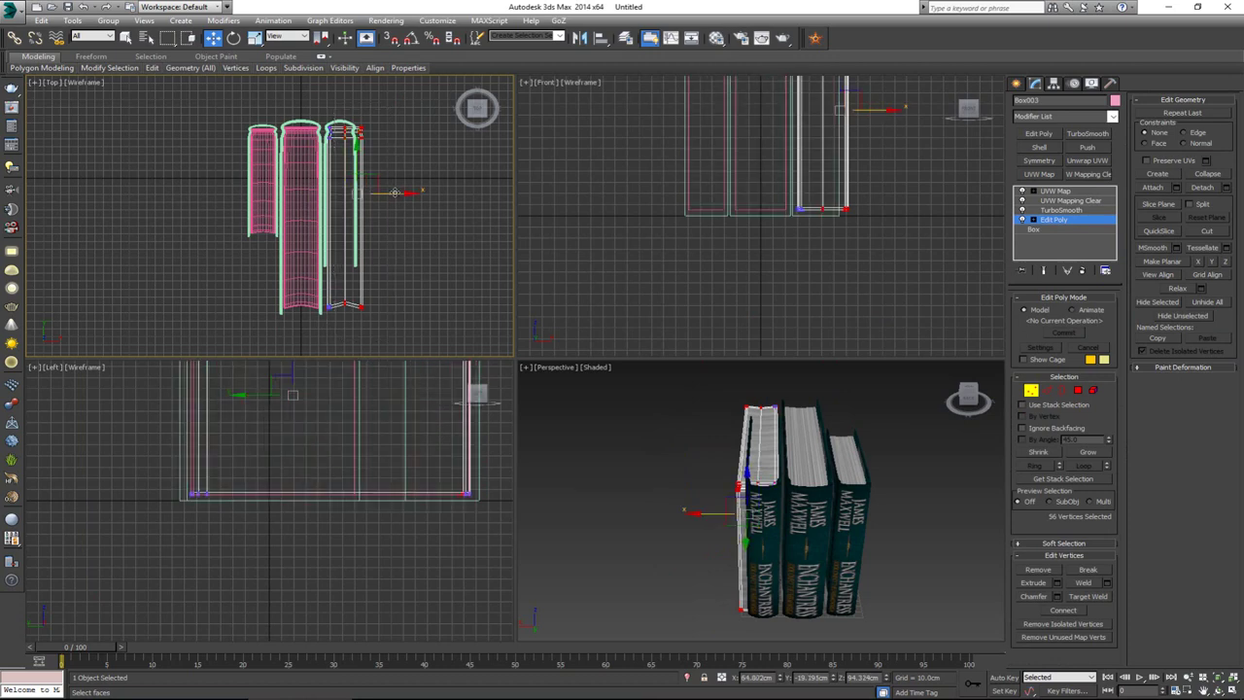
drag(397, 192, 387, 193)
drag(418, 109, 340, 323)
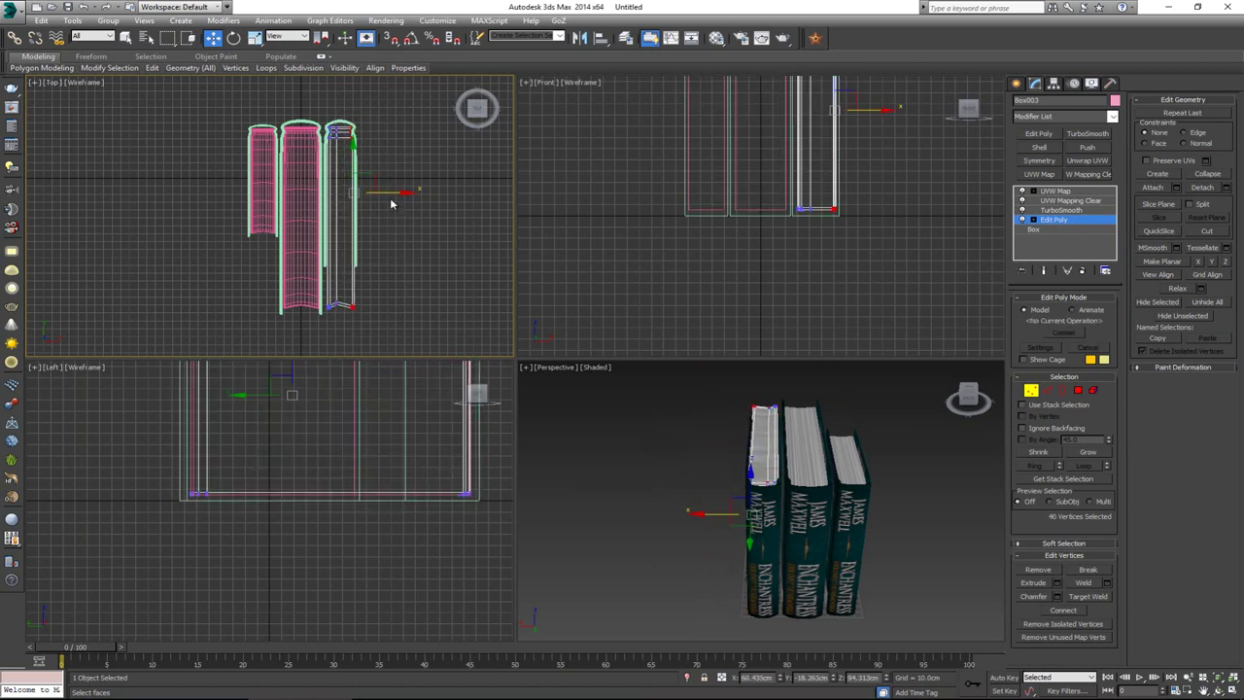
drag(389, 192, 386, 191)
drag(344, 114, 339, 311)
drag(365, 195, 368, 196)
Move the page block's fore-edge vertices toward the spine to match the shortened cover, and return to its UVW Map modifier
drag(428, 281, 315, 350)
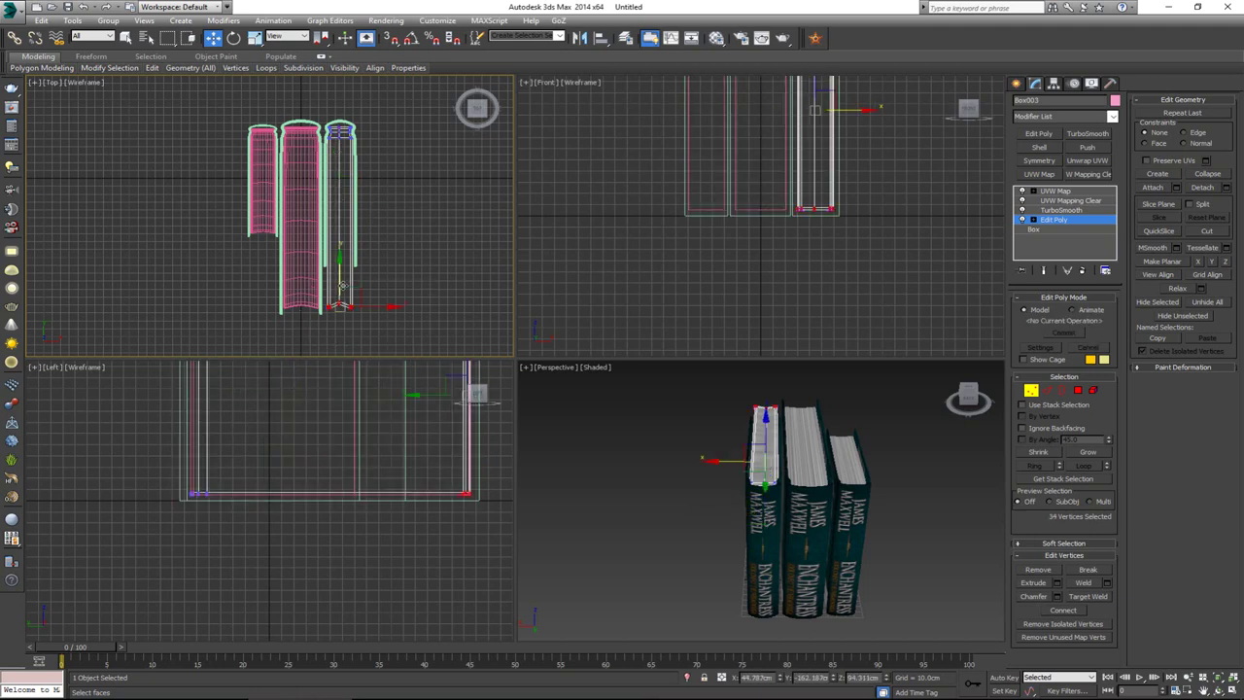
drag(343, 280, 344, 234)
click(1032, 390)
scroll(763, 445, up, 2)
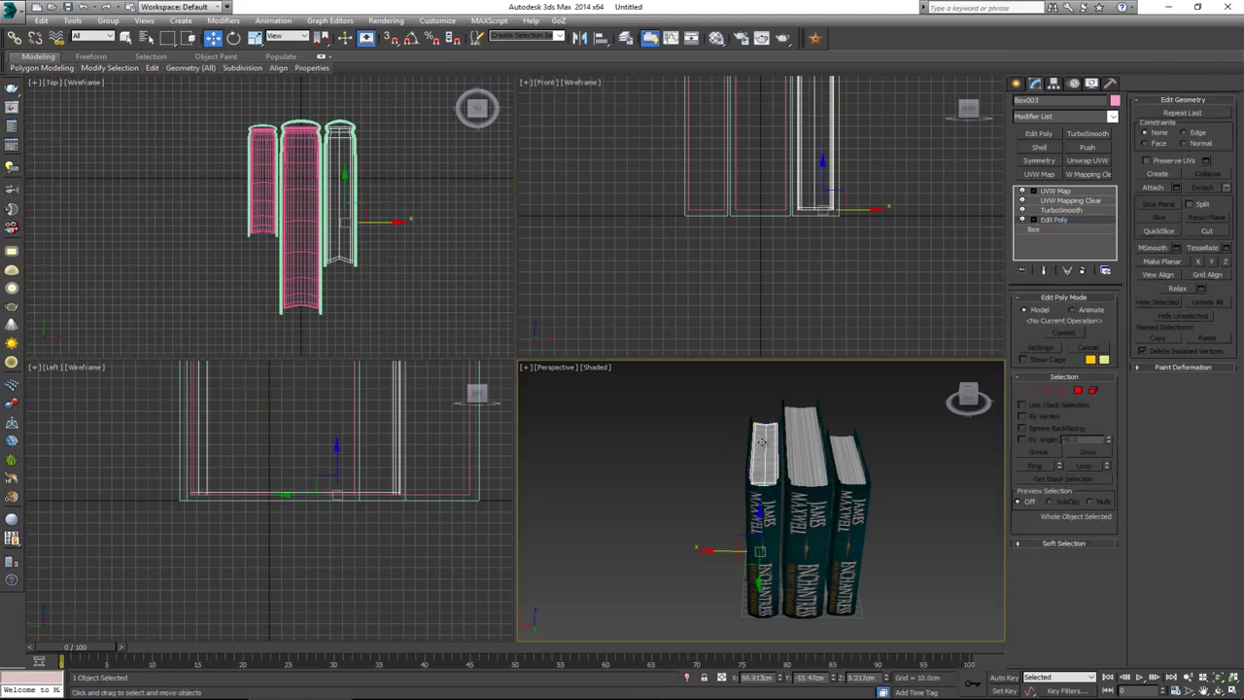
key(alt+w)
key(alt+w)
click(1067, 193)
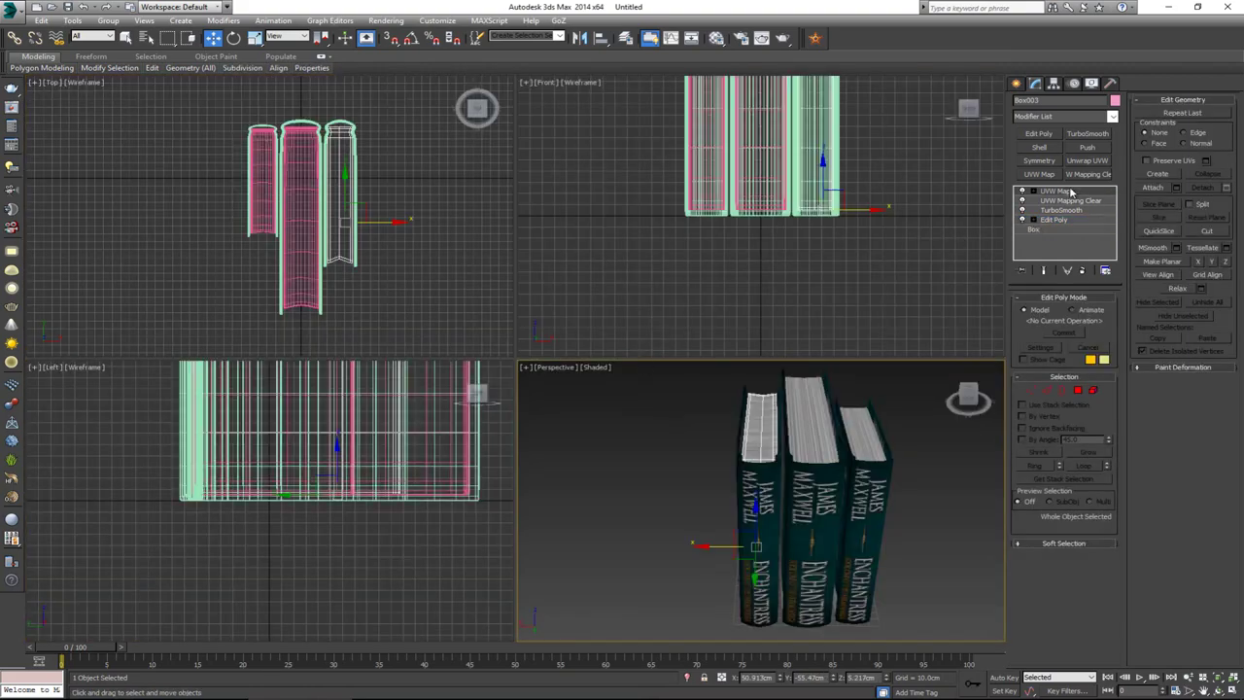
key(alt+w)
Select the resized copy's cover and duplicate the existing cover material into an unused Material Editor slot
click(790, 440)
alt+middle_drag(641, 360, 138, 354)
click(405, 360)
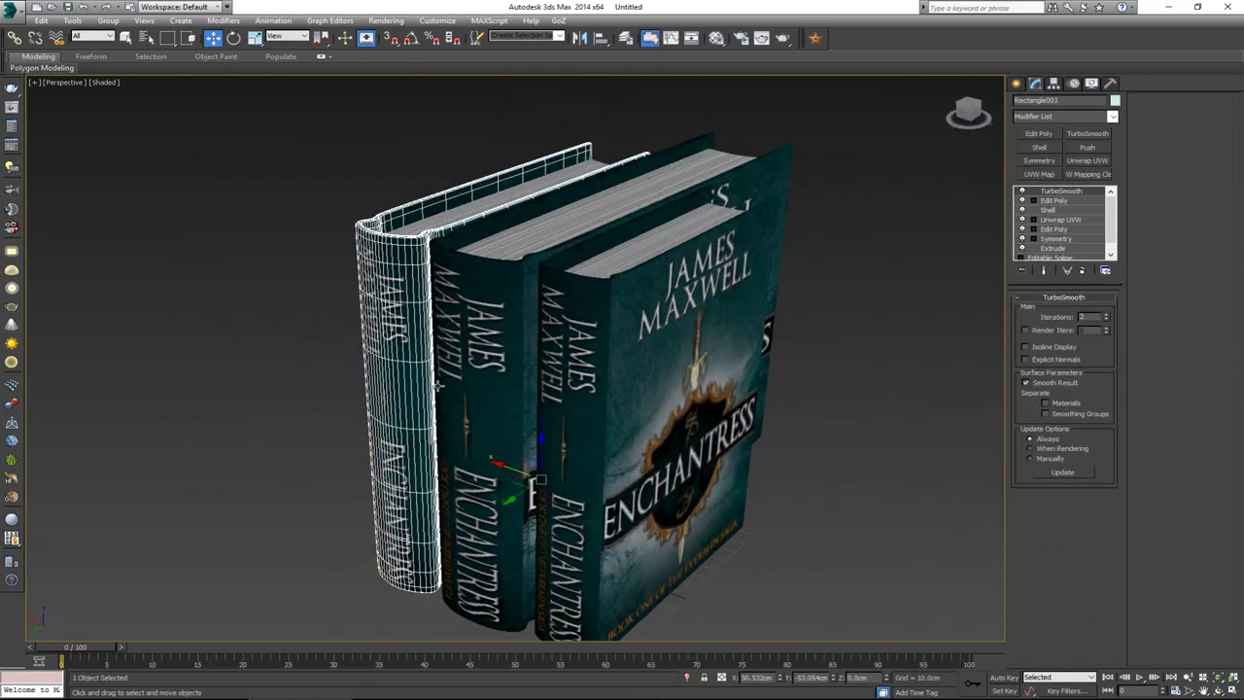
key(m)
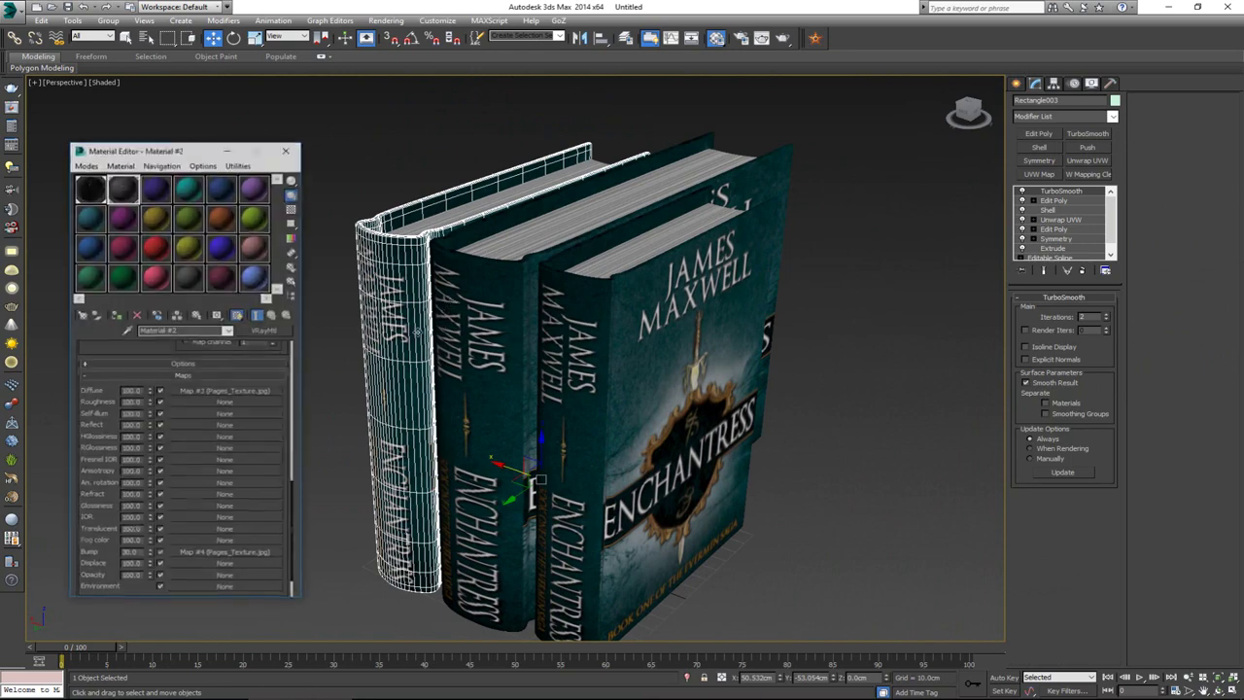
middle_drag(442, 335, 534, 333)
click(97, 191)
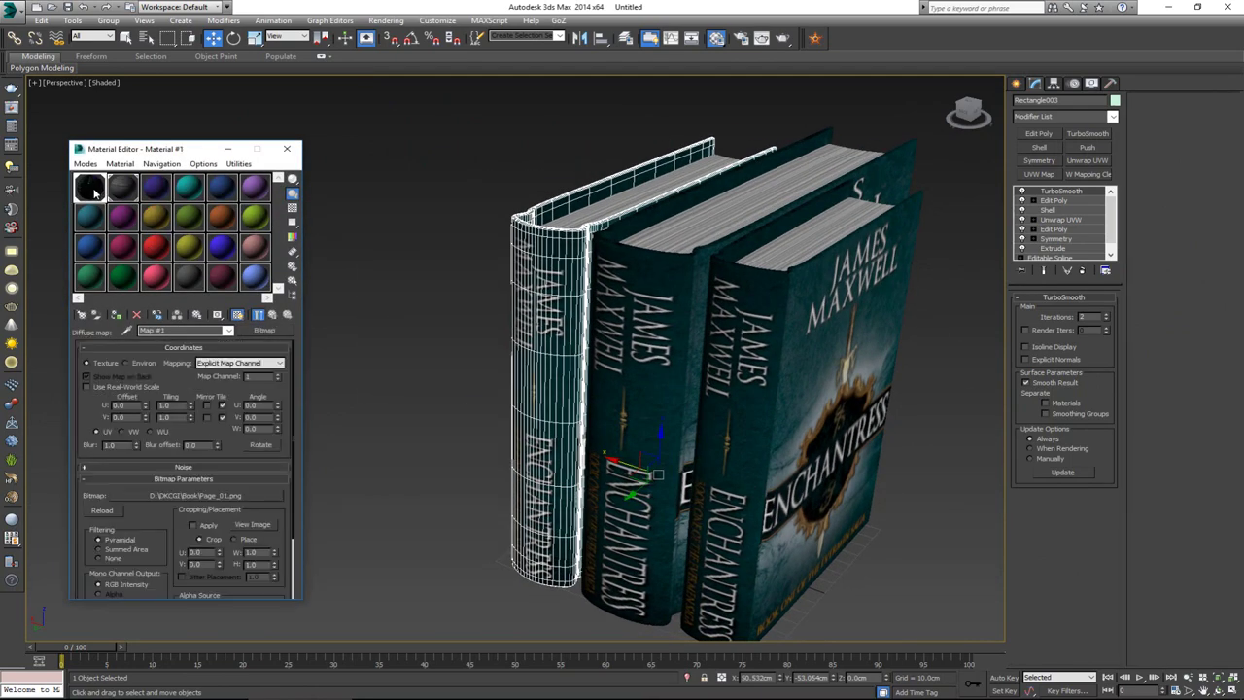
click(272, 314)
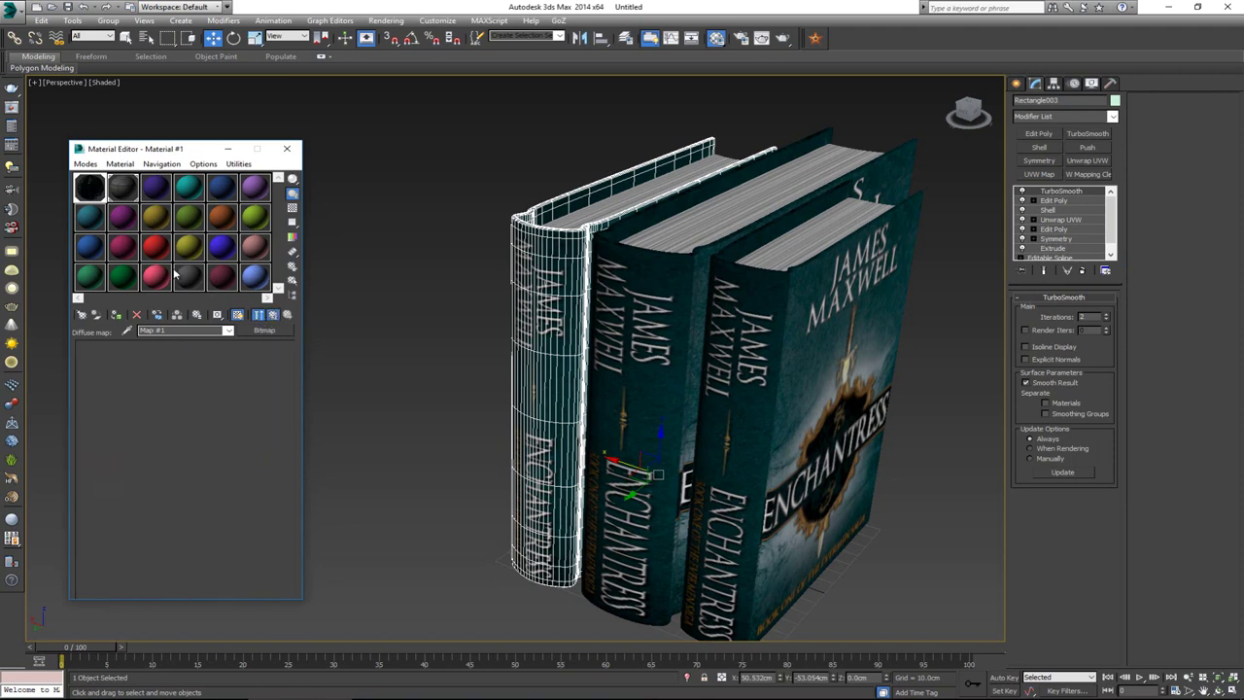
click(89, 218)
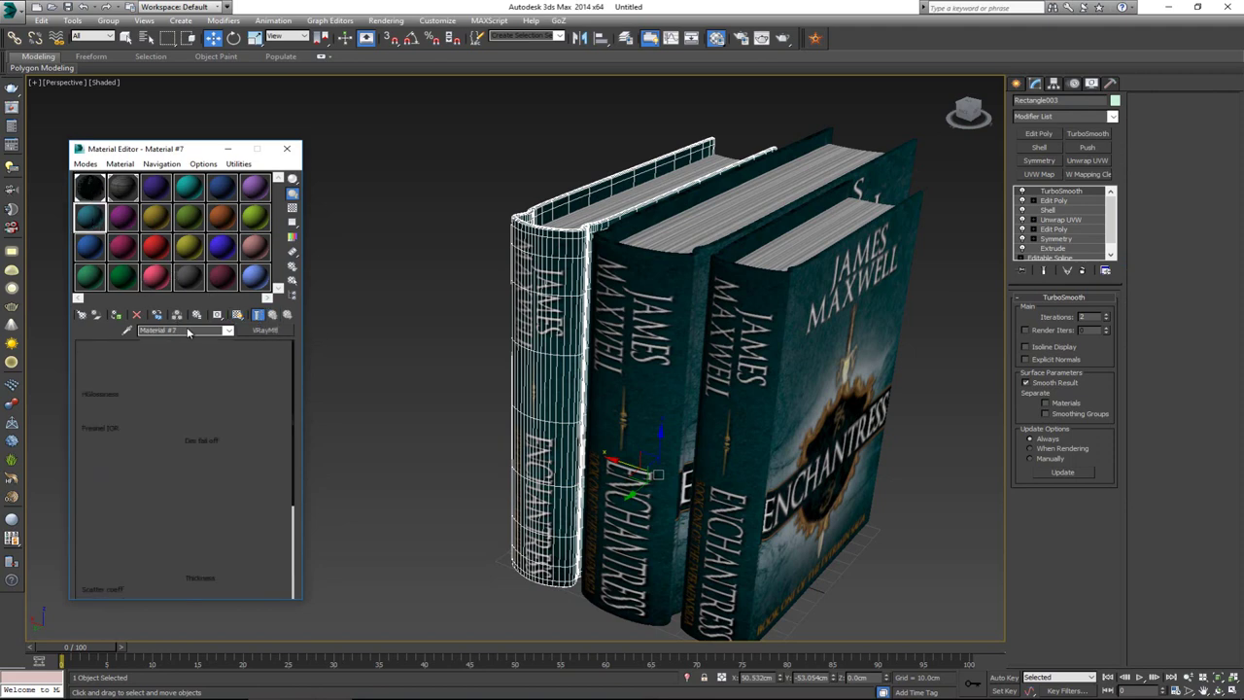
click(193, 330)
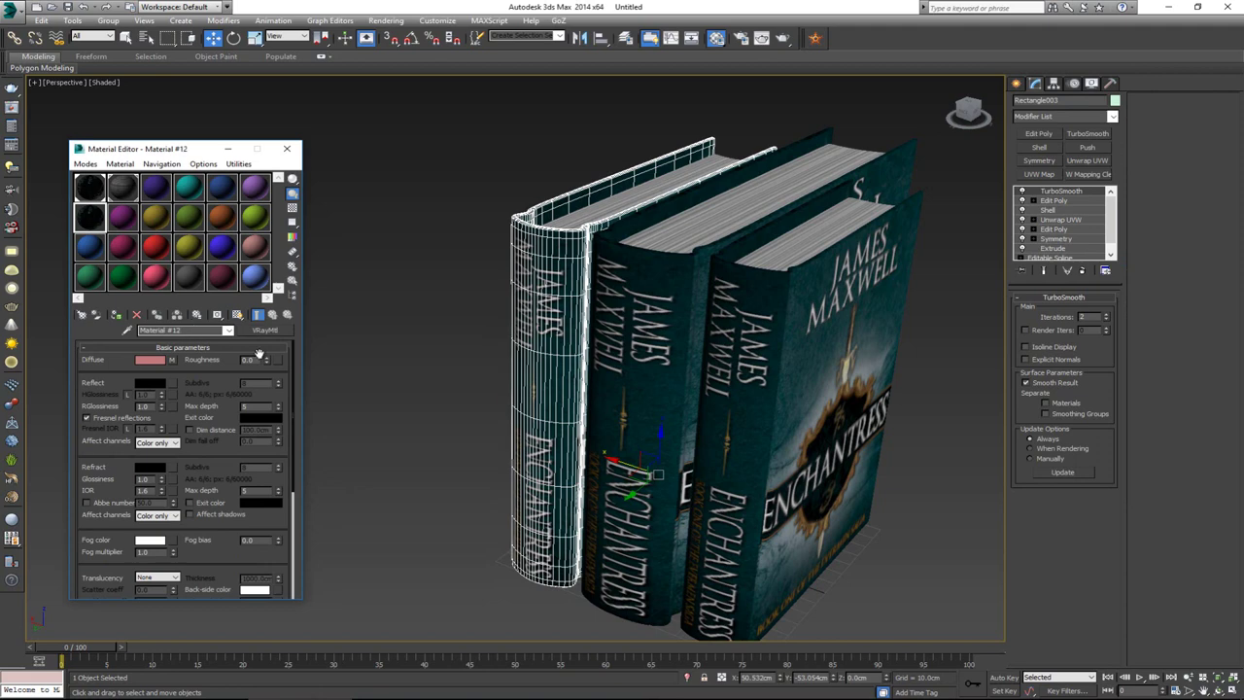
Assign the duplicated material to the resized cover and replace its diffuse bitmap with Page_02.png
drag(165, 254, 529, 367)
click(528, 365)
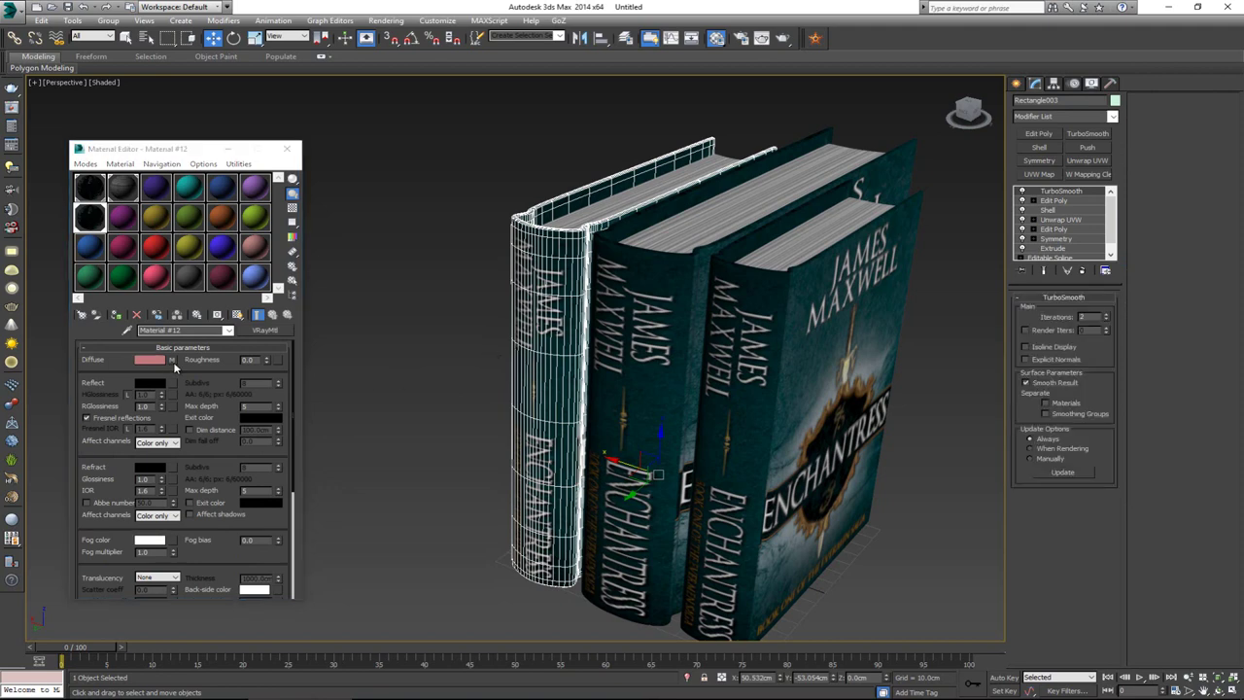
click(171, 360)
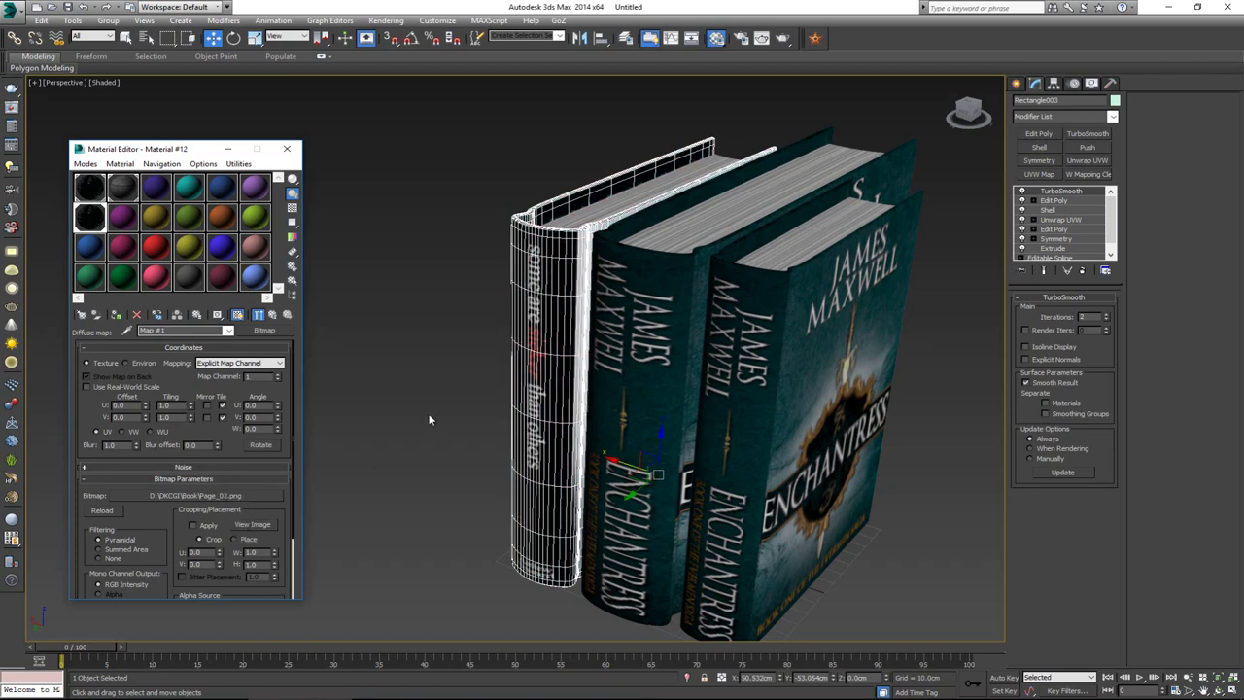
click(468, 272)
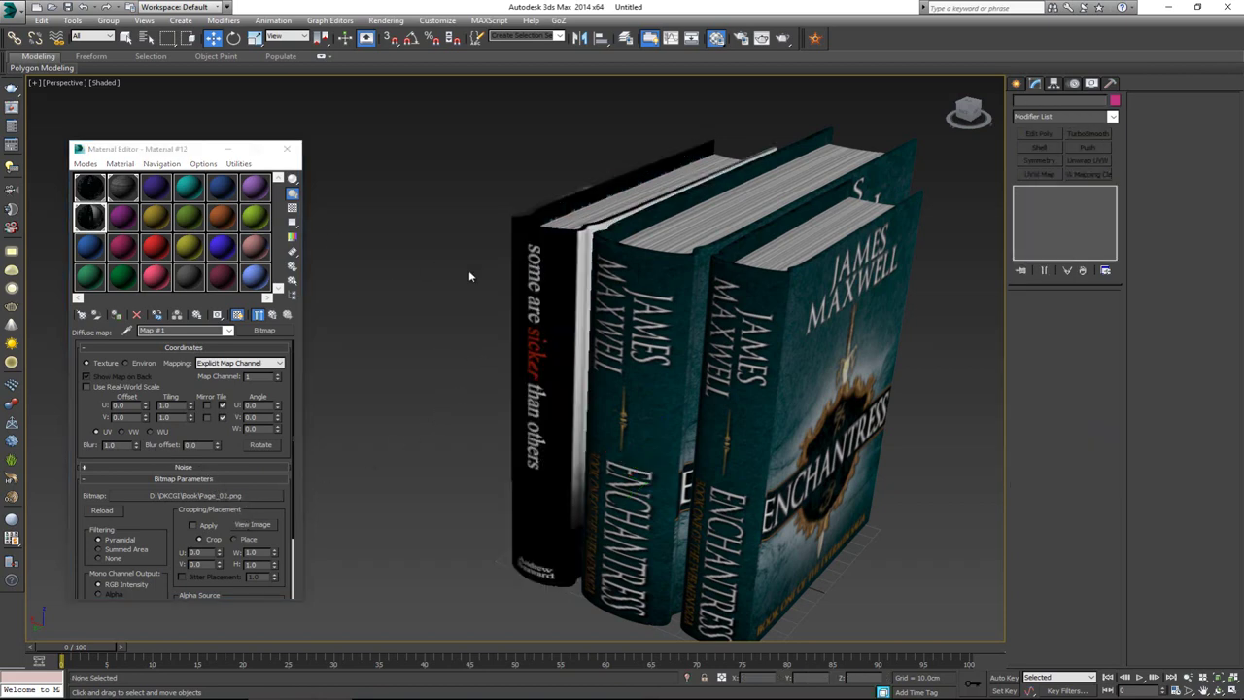
Isolate the retextured book's cover and page block to inspect the new artwork on the spine and front
alt+middle_drag(474, 322, 542, 336)
click(539, 319)
click(537, 318)
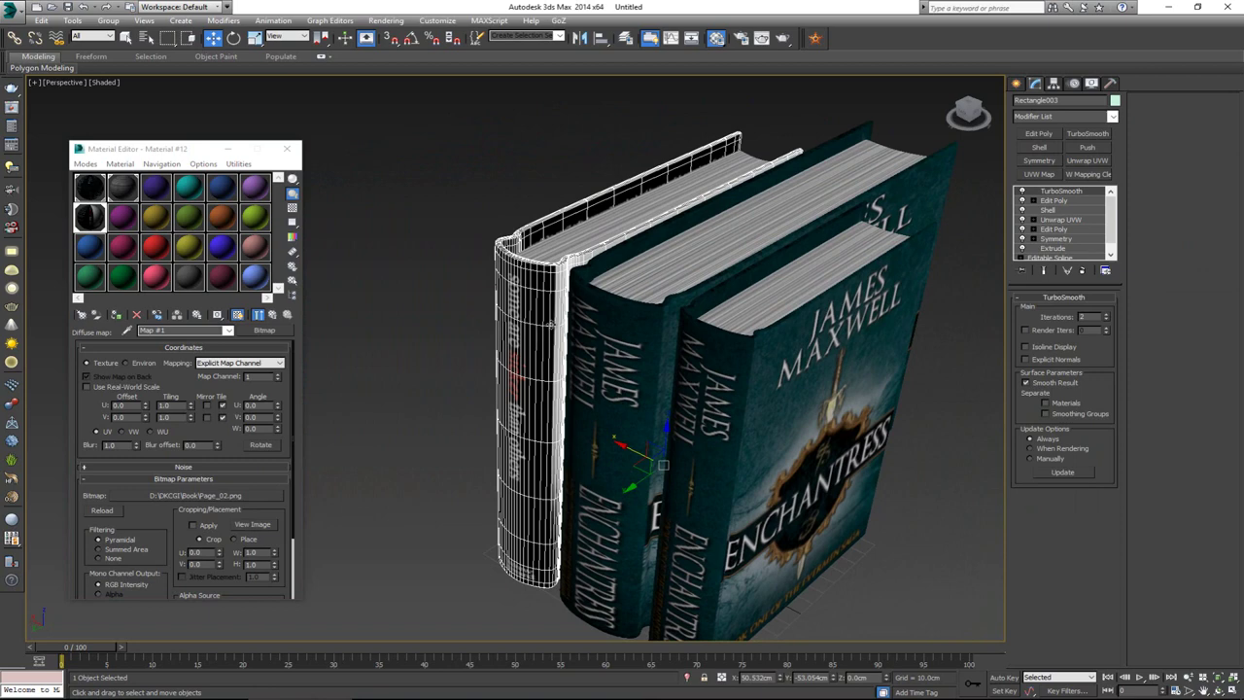
ctrl+click(561, 245)
key(alt+q)
click(711, 384)
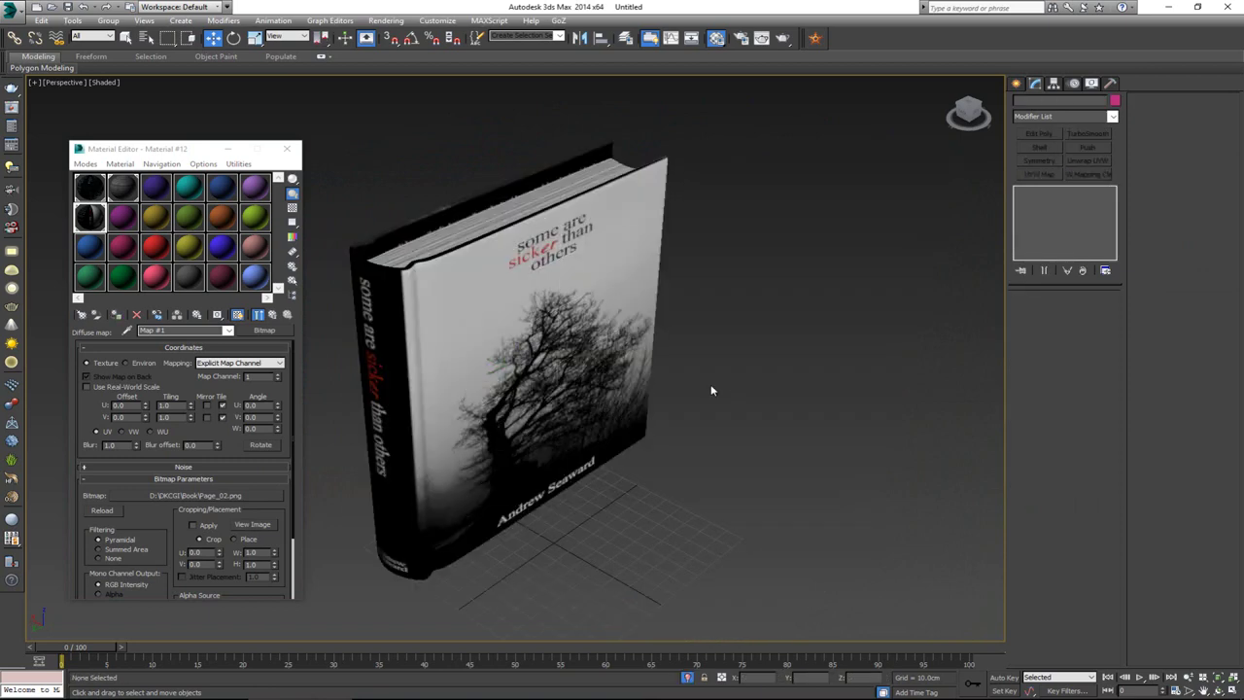
alt+middle_drag(583, 413, 619, 413)
Check the cover's Unwrap UVW layout and its upper row of vertices in the UV editor, and close the editor
click(573, 375)
click(1061, 219)
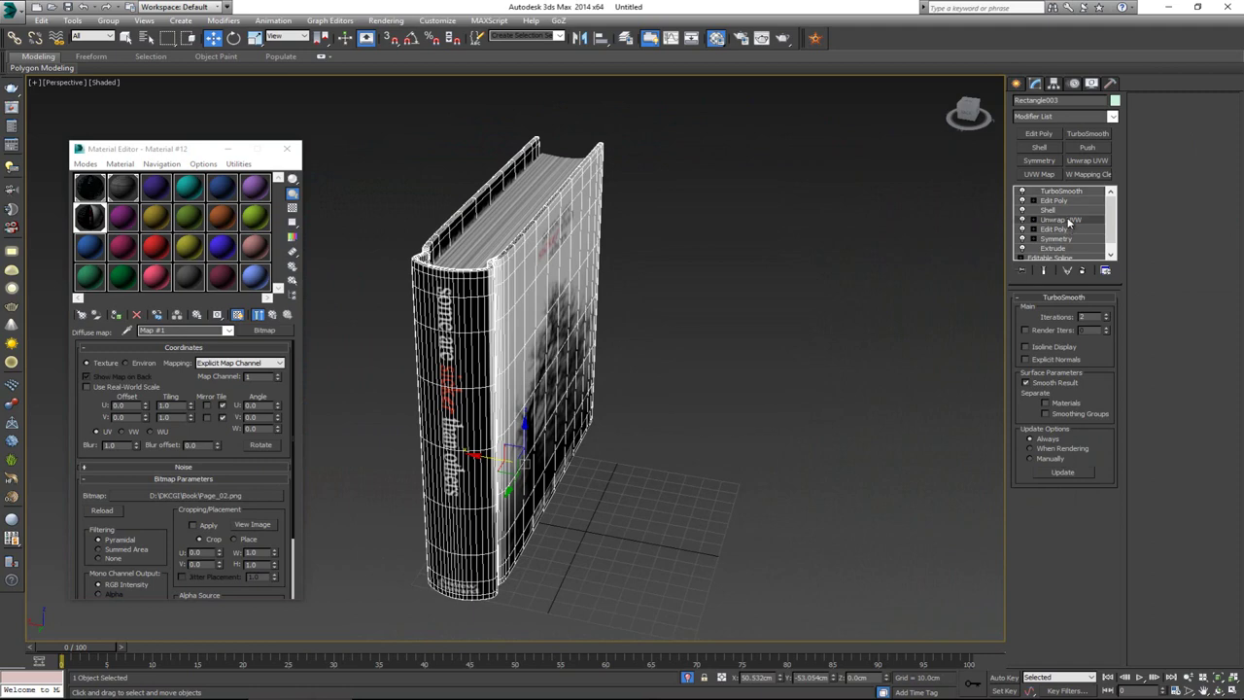
click(1080, 436)
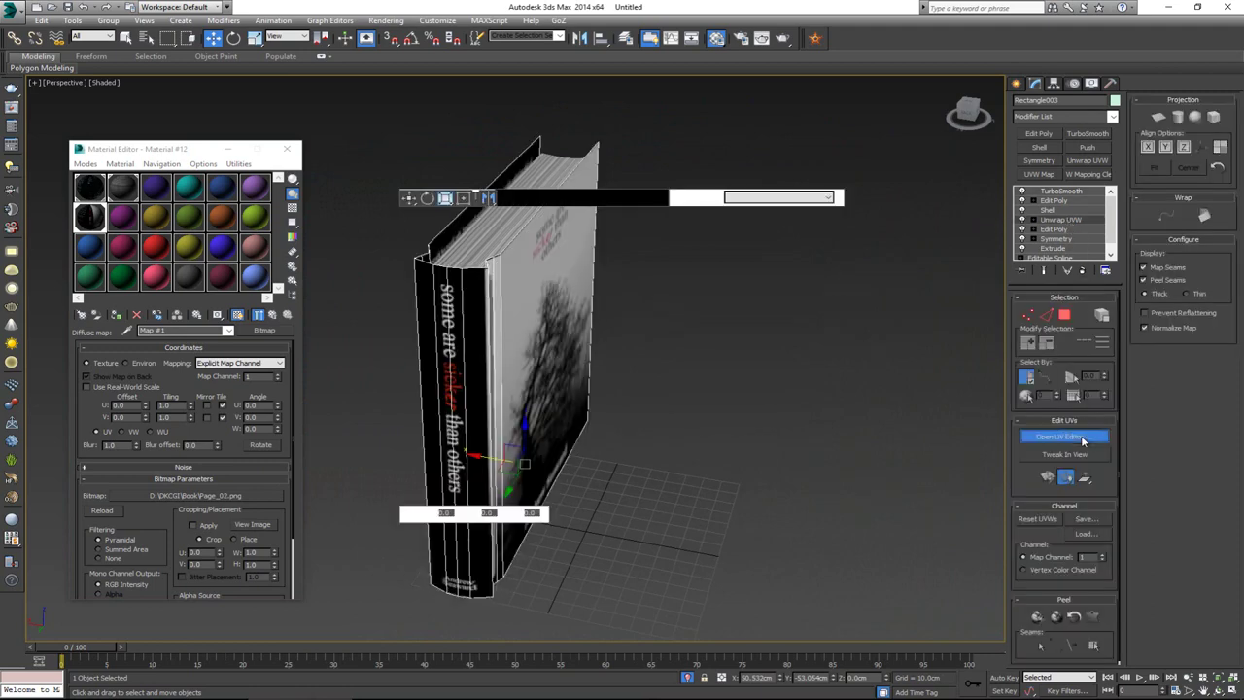
middle_drag(597, 351, 603, 306)
scroll(609, 309, down, 2)
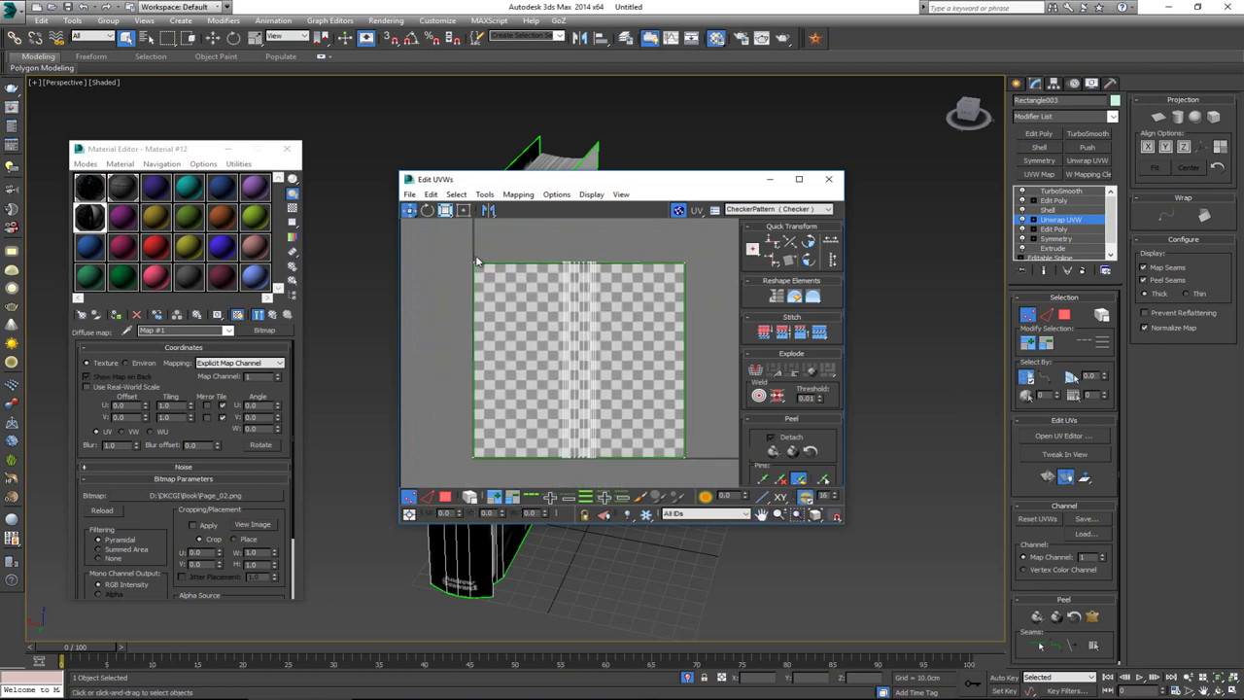
key(1)
key(1)
drag(707, 255, 443, 289)
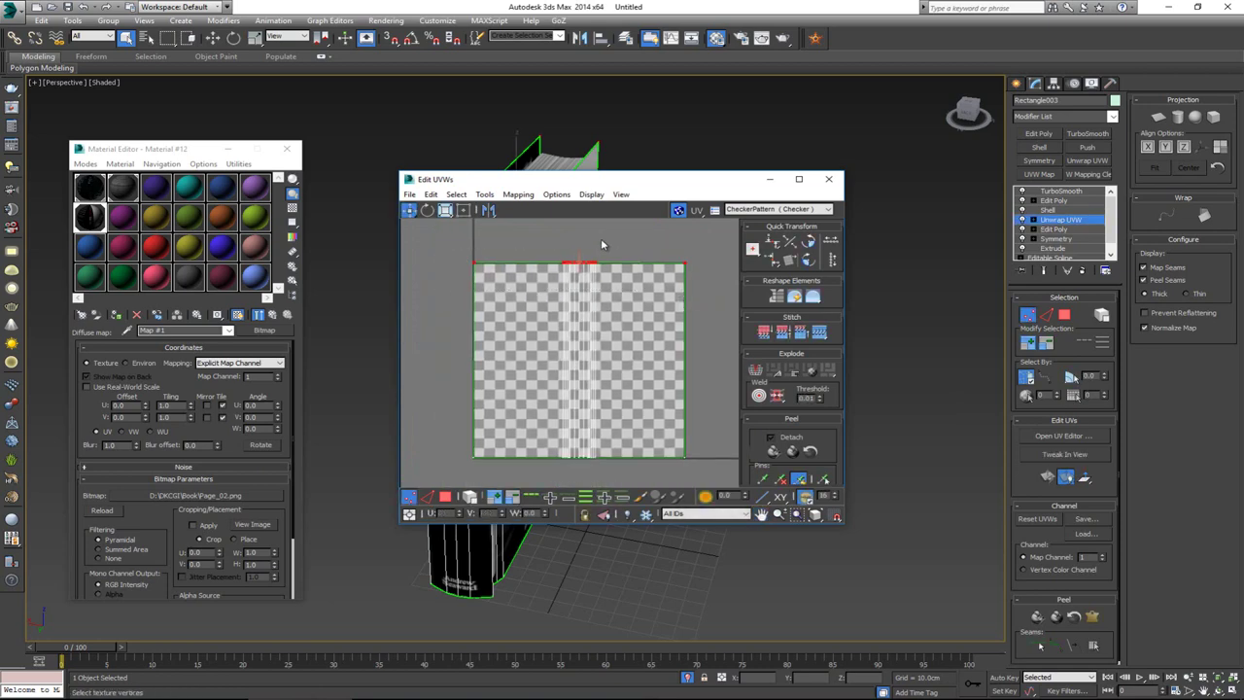
click(828, 178)
click(1026, 314)
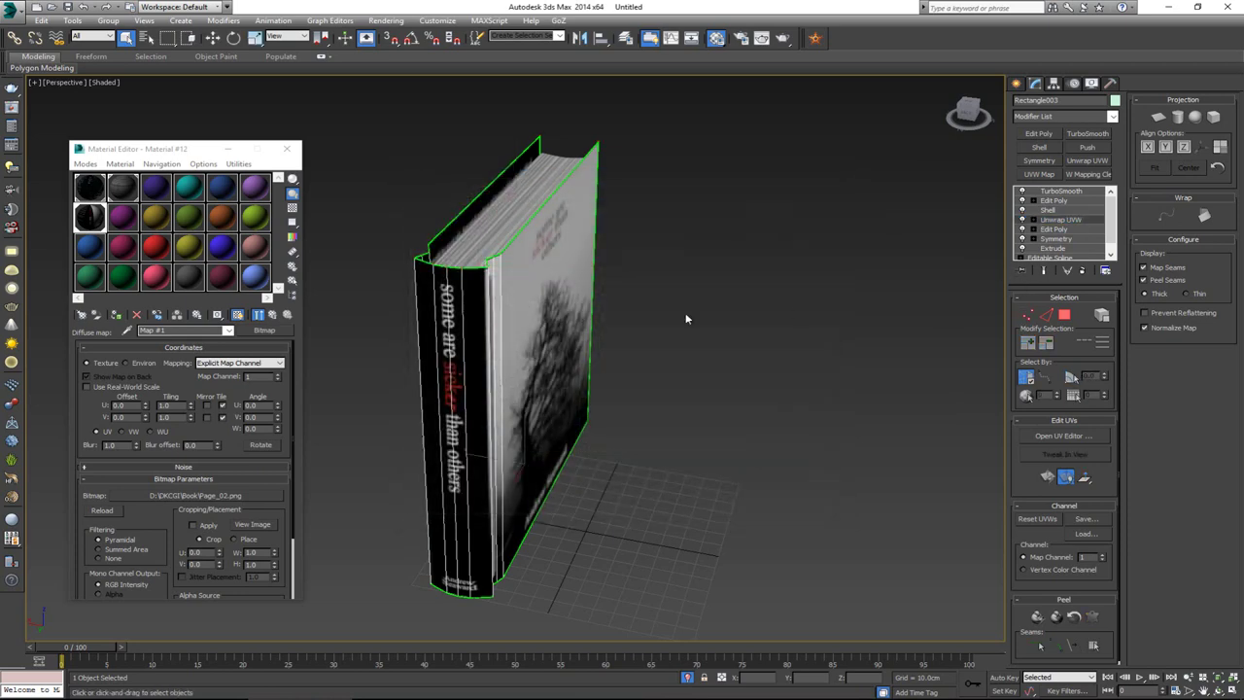
Deselect the cover, close the Material Editor and end isolation to show all three books together
click(676, 314)
alt+middle_drag(609, 306, 577, 301)
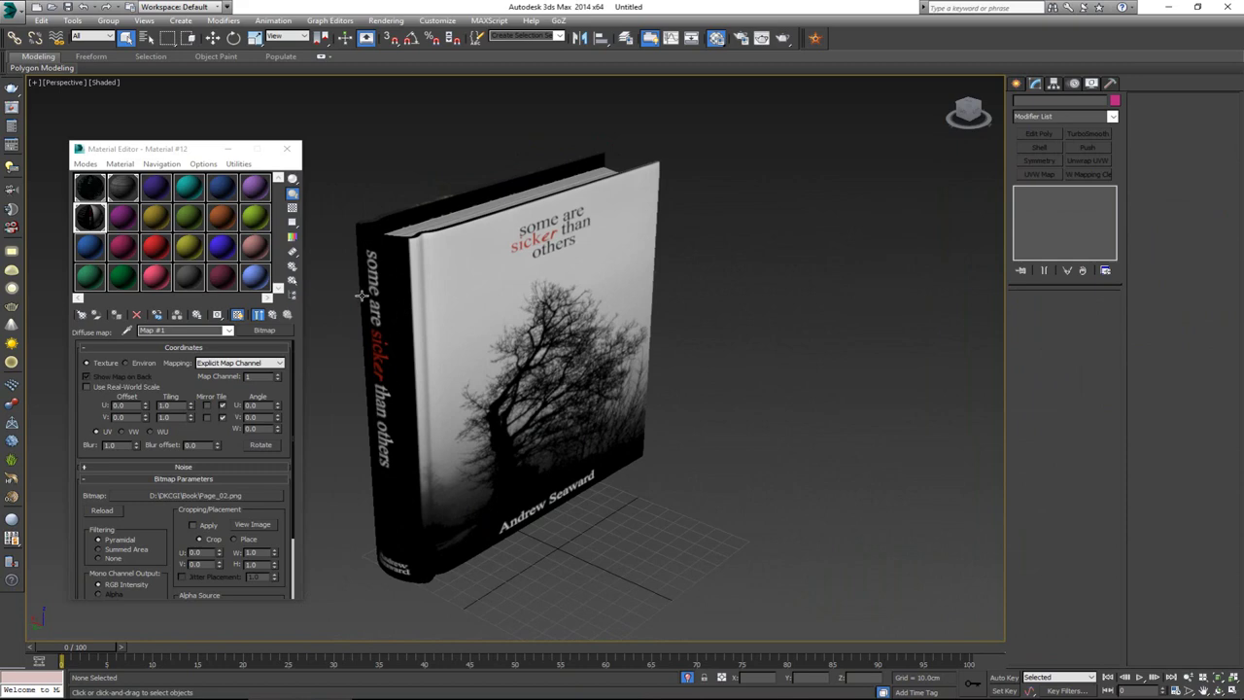
click(286, 148)
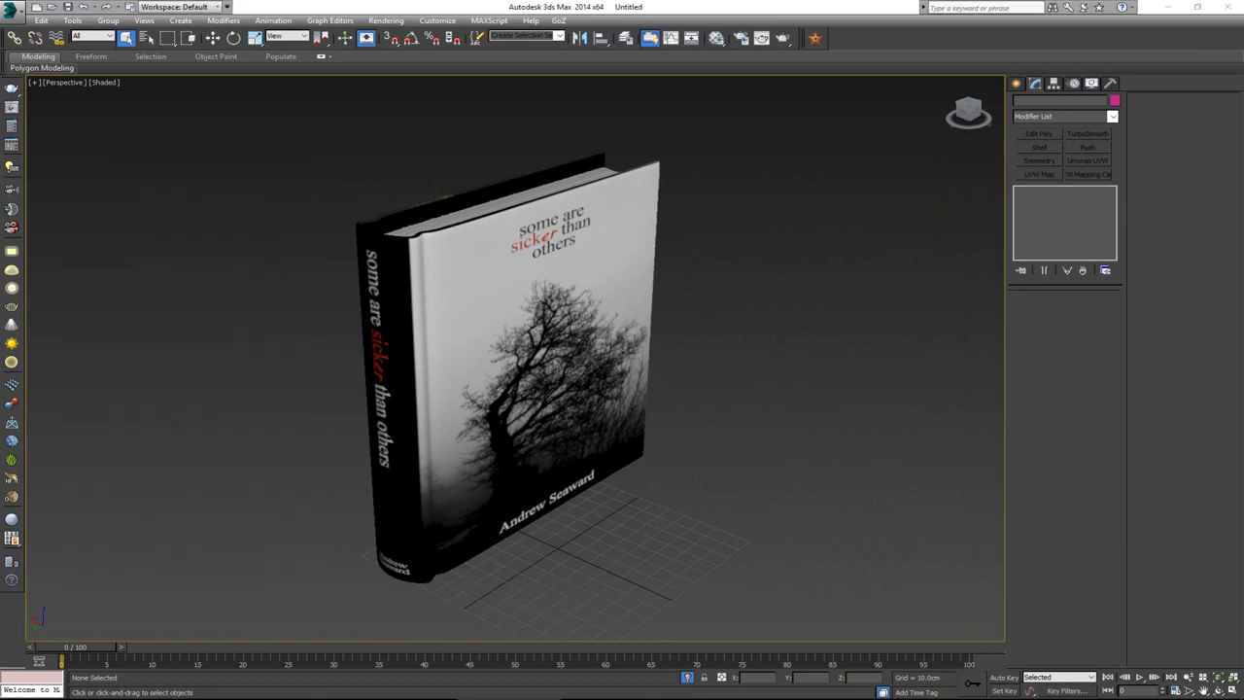
right_click(389, 315)
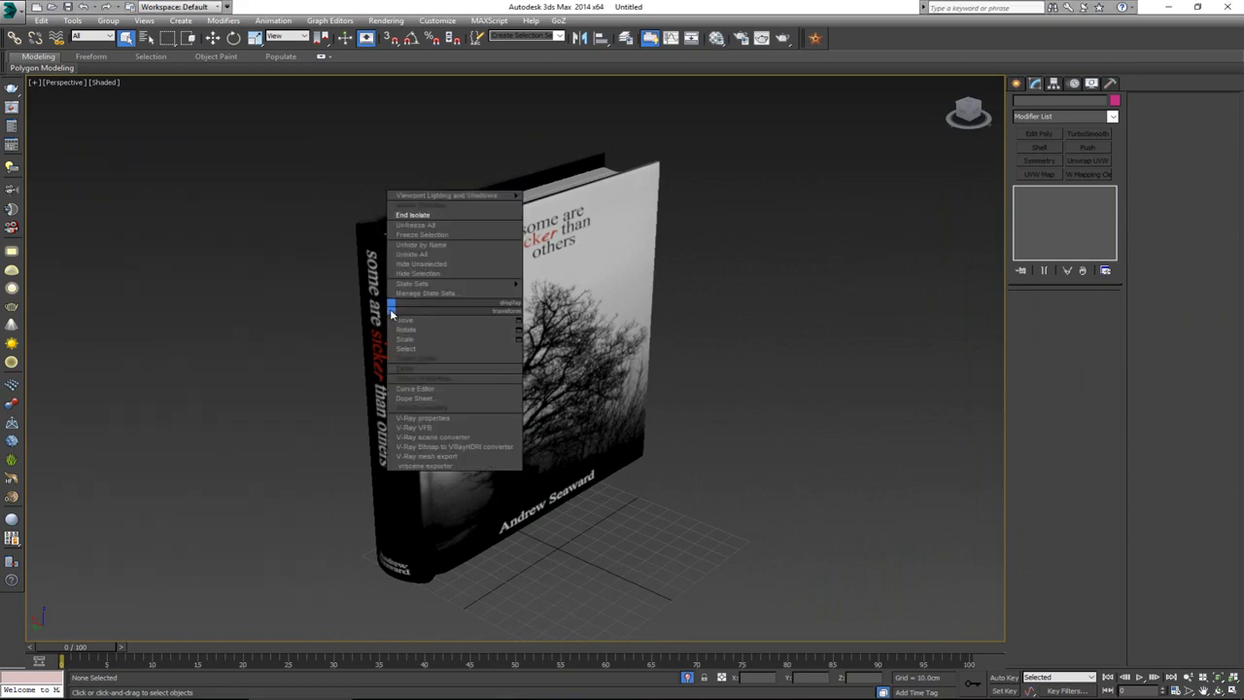
click(436, 211)
middle_drag(620, 346, 516, 284)
scroll(519, 288, down, 3)
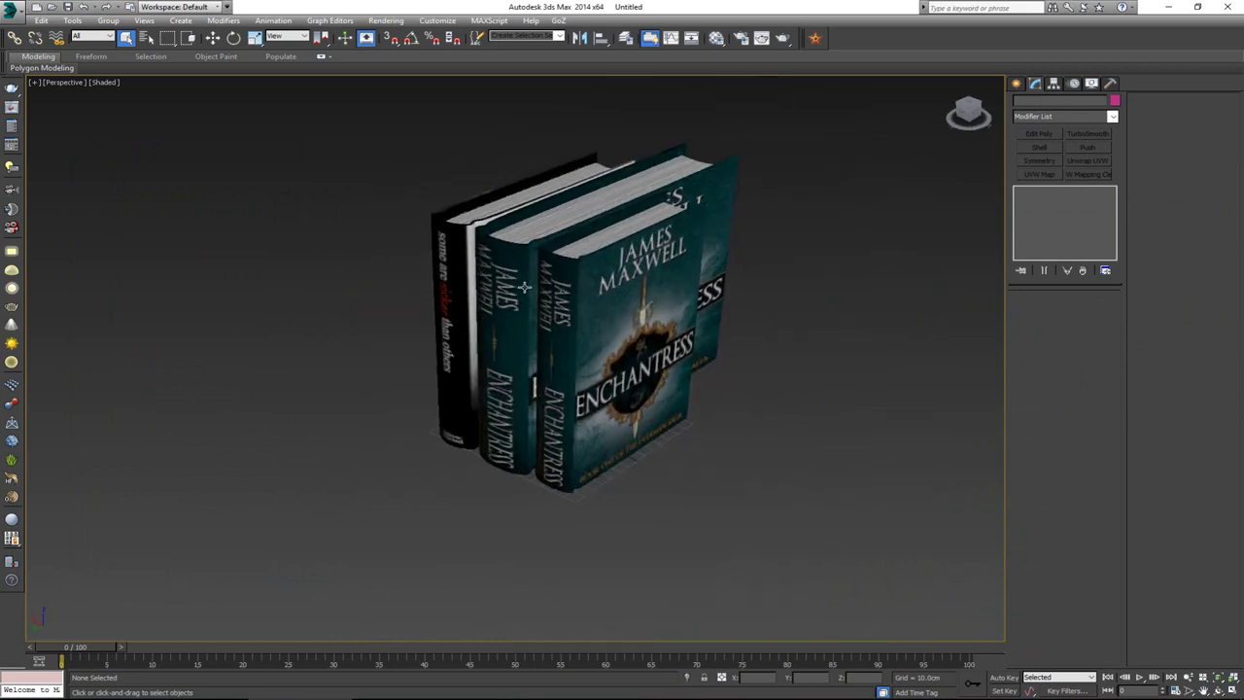